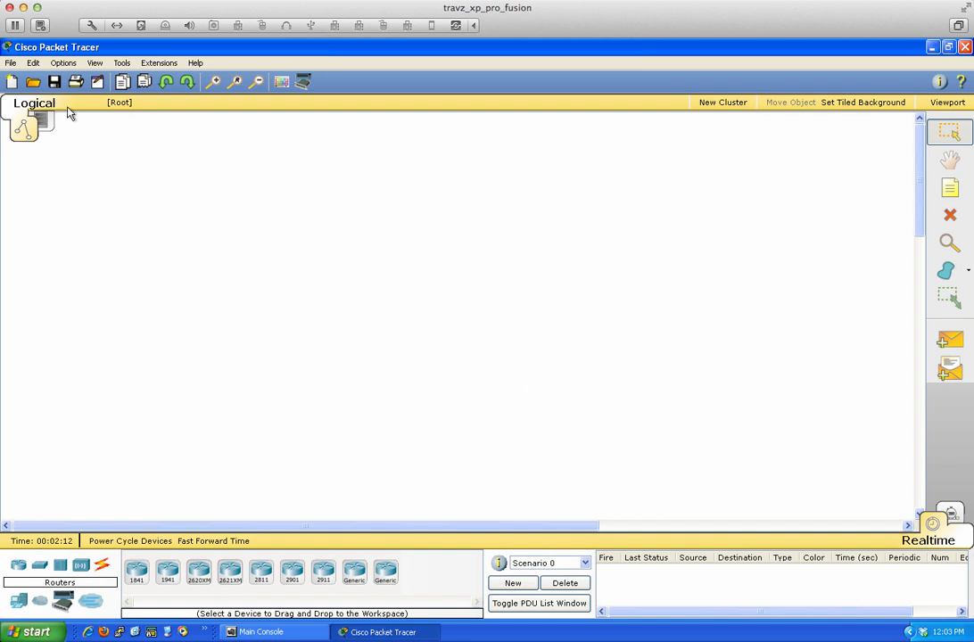
- Open the 2.4.1.2 Skills Integration Challenge activity from C:\PKA\pka source files
click(11, 63)
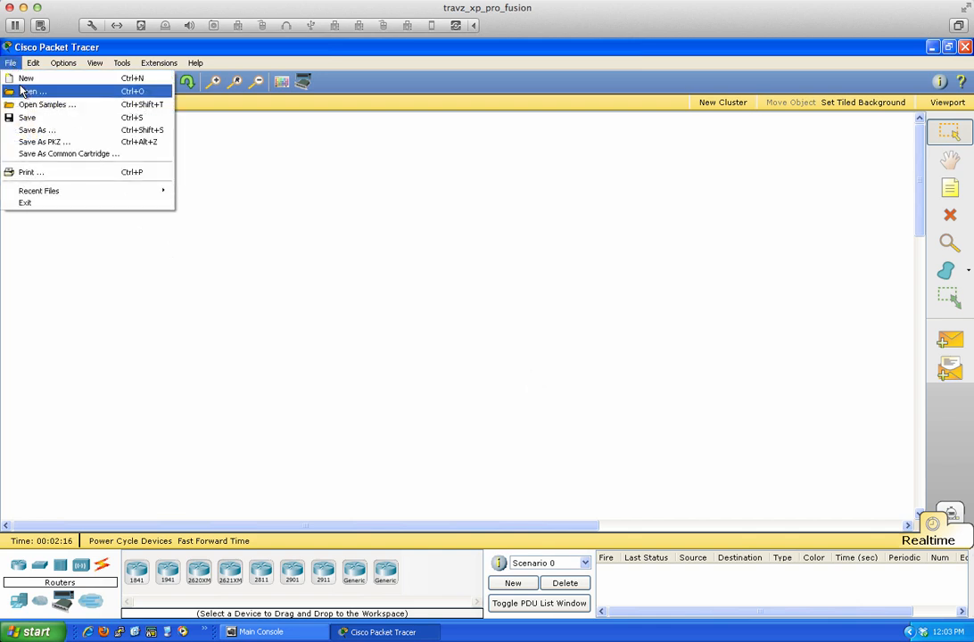
click(33, 91)
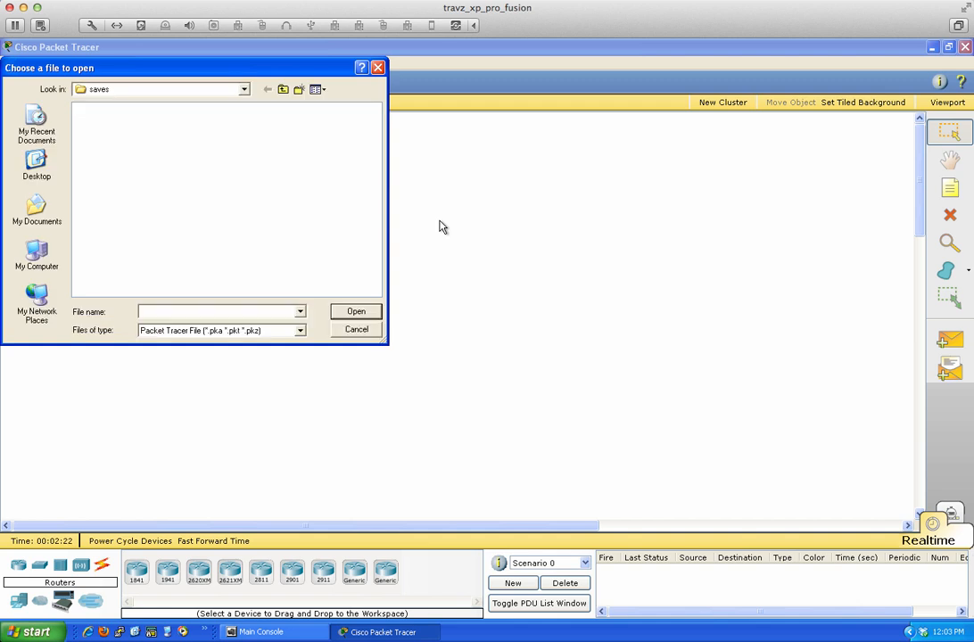
click(36, 253)
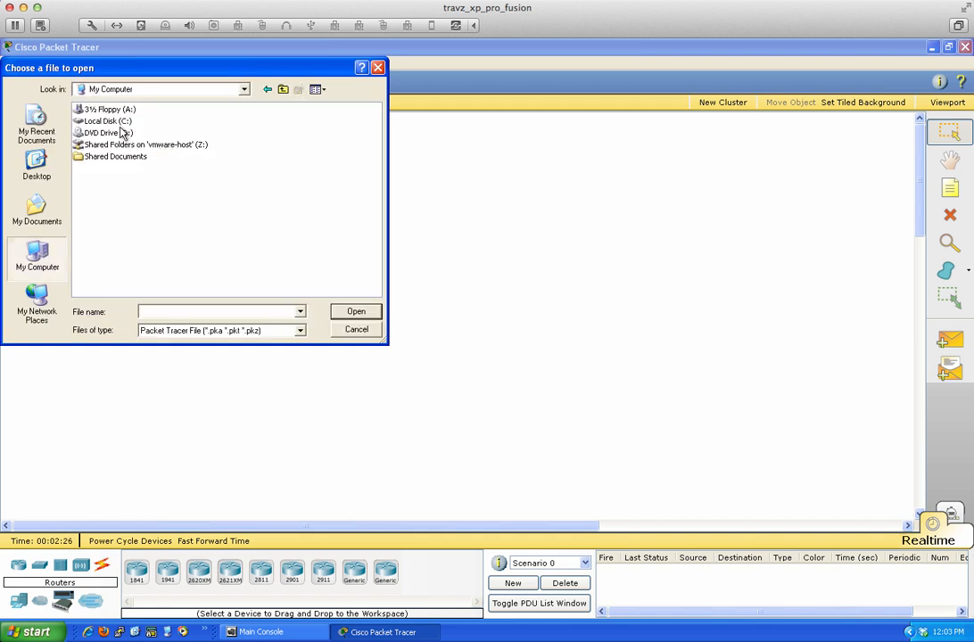
double_click(107, 120)
double_click(89, 203)
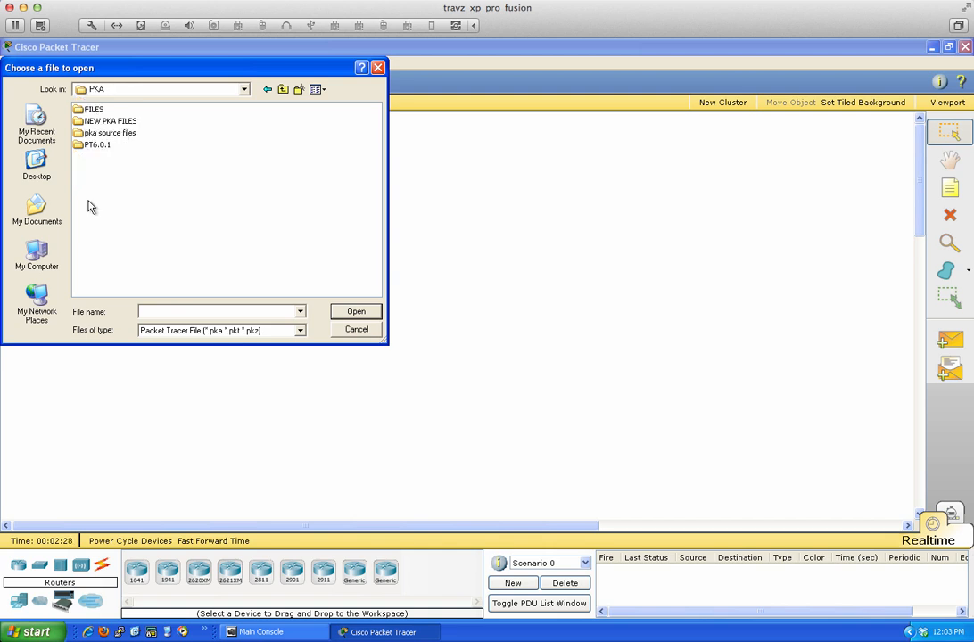
double_click(100, 134)
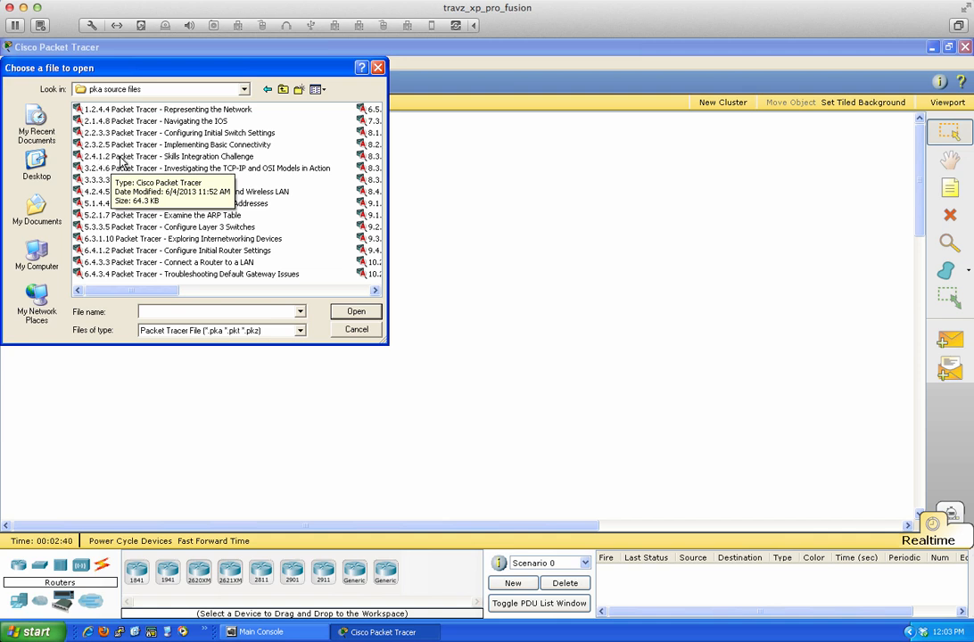
click(122, 158)
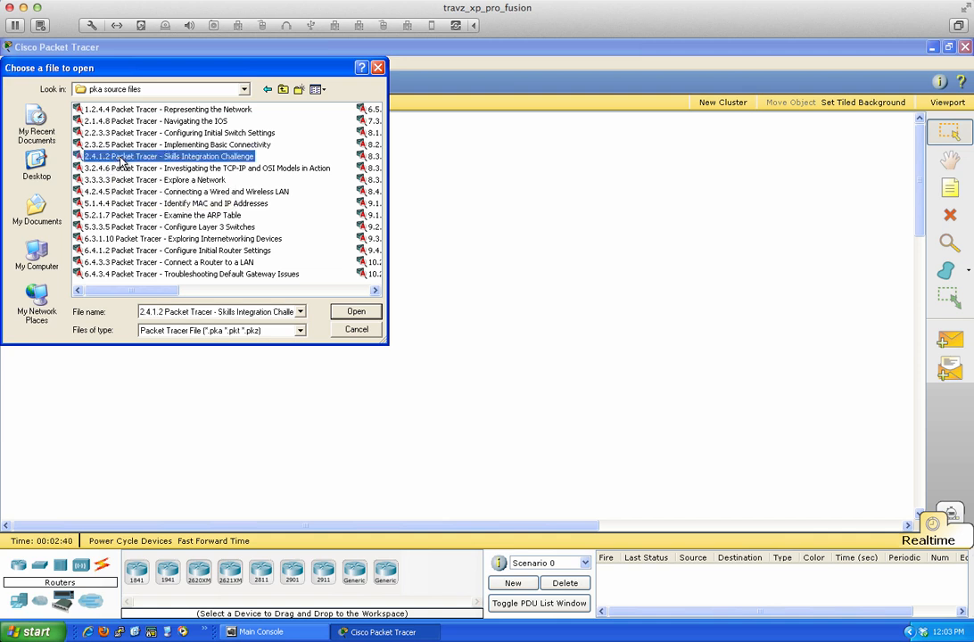
click(355, 312)
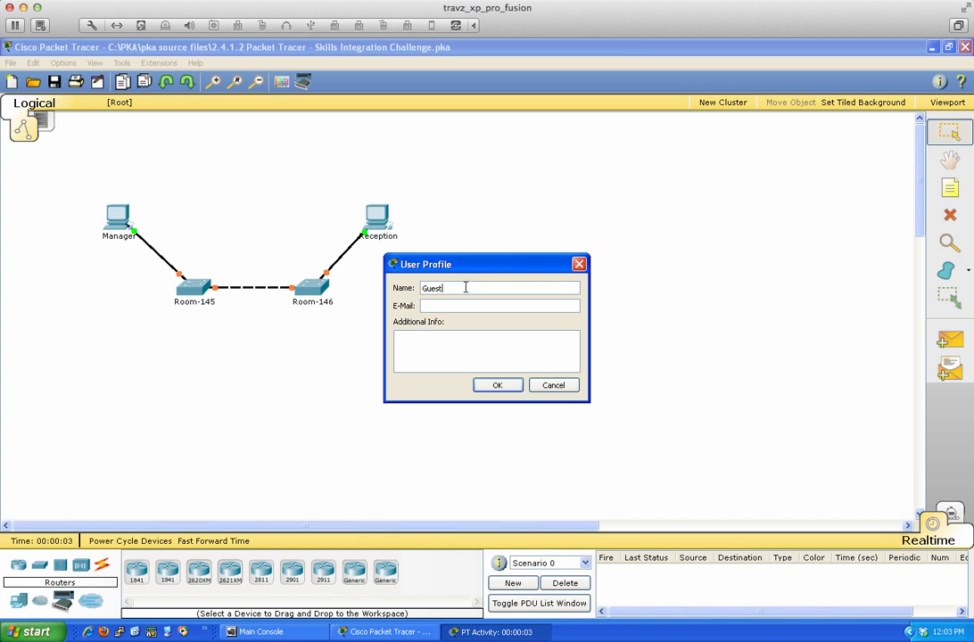
- Replace Guest with the student's name, add their e-mail and the note 'Here is my packet tracer file.', and confirm
key(BackSpace)
key(BackSpace)
key(BackSpace)
key(BackSpace)
key(BackSpace)
text(Travis)
click(442, 308)
text(abc@123.com)
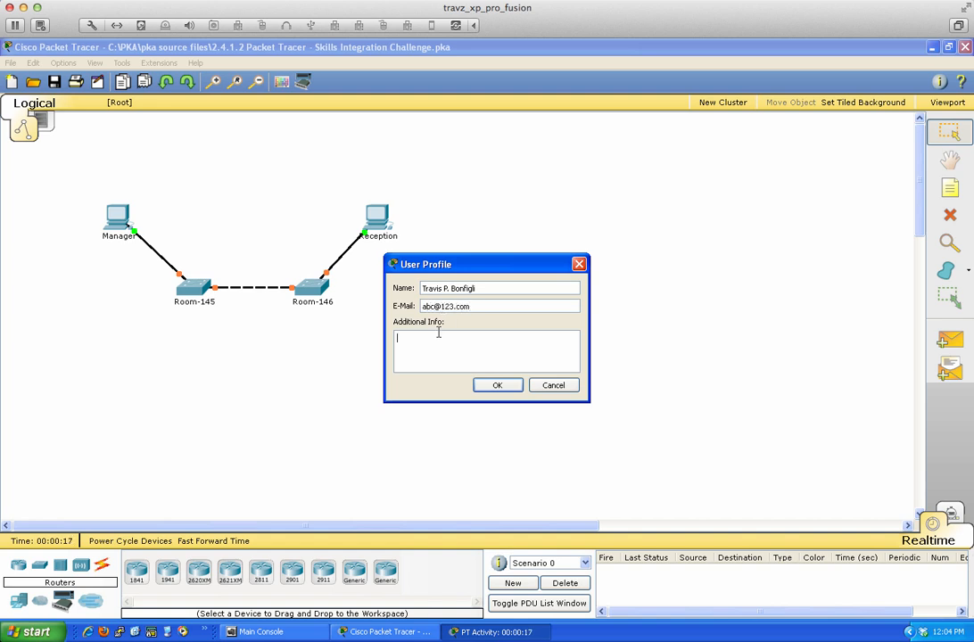
text(Here is my packet tracer file.)
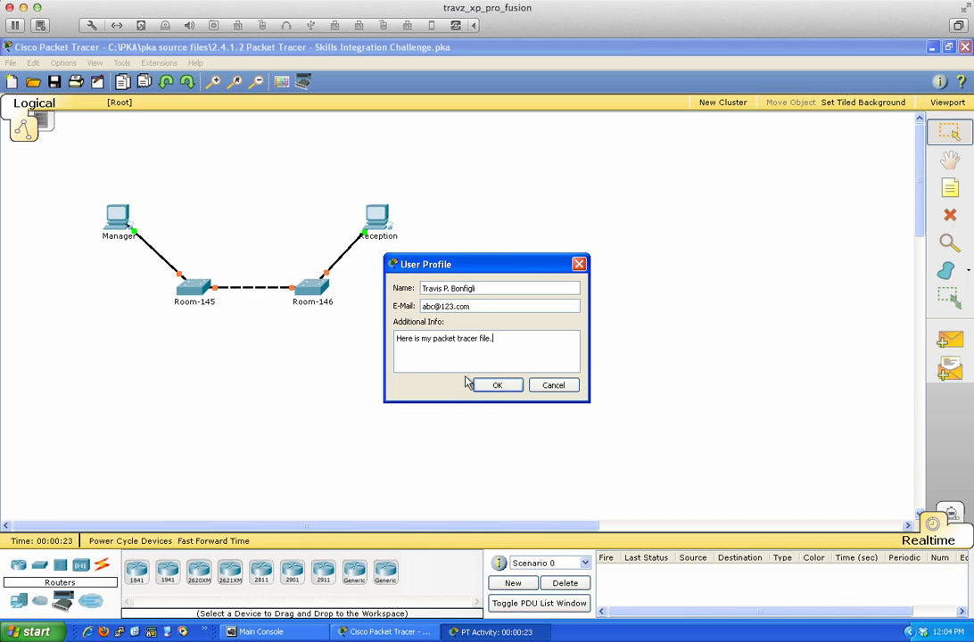
click(492, 385)
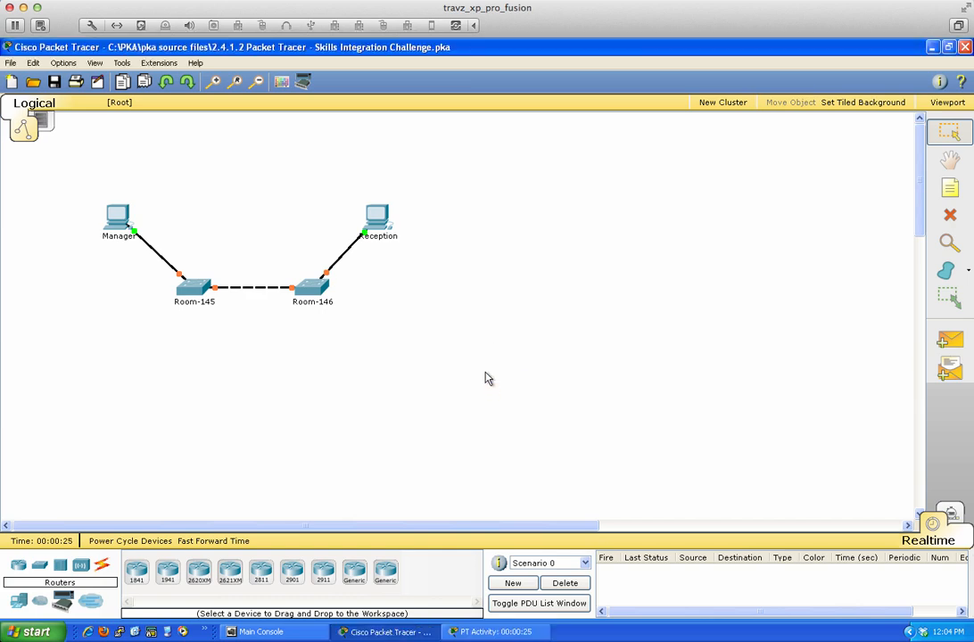
- Restore and separate the main and instructions windows, and decline the restart warning
click(948, 46)
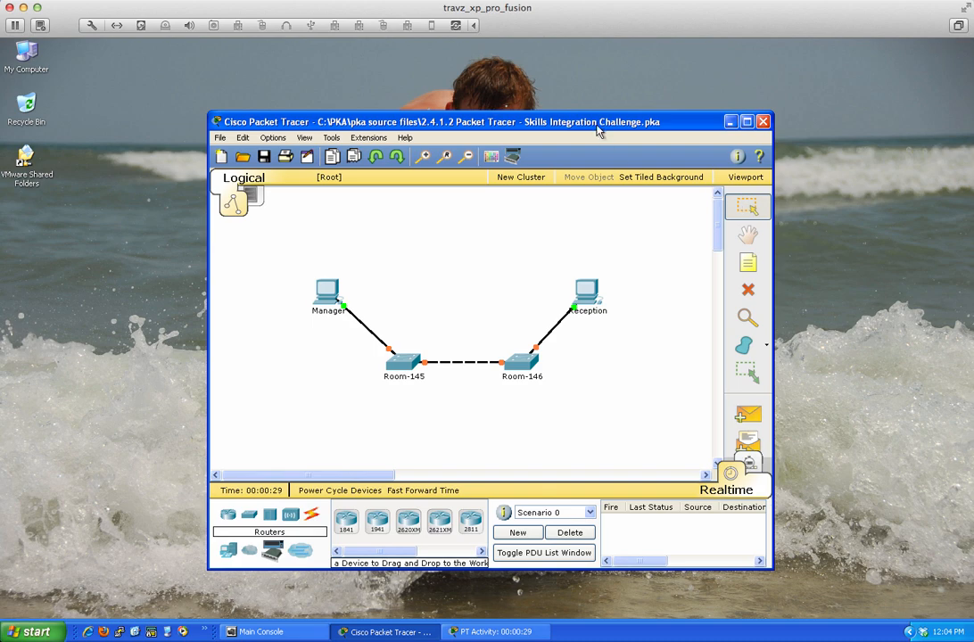
drag(593, 130, 391, 59)
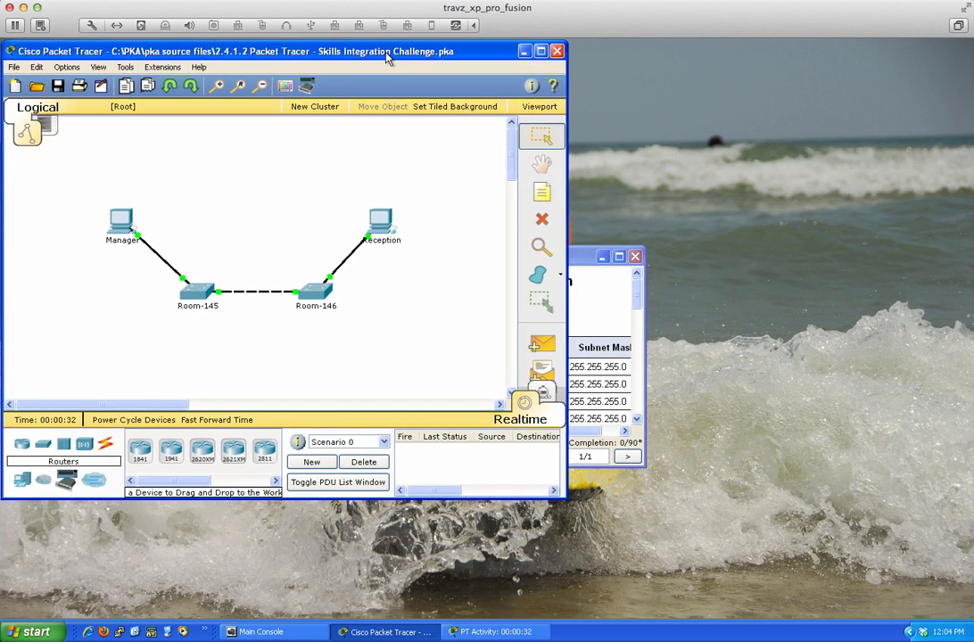
click(585, 256)
drag(550, 261, 883, 53)
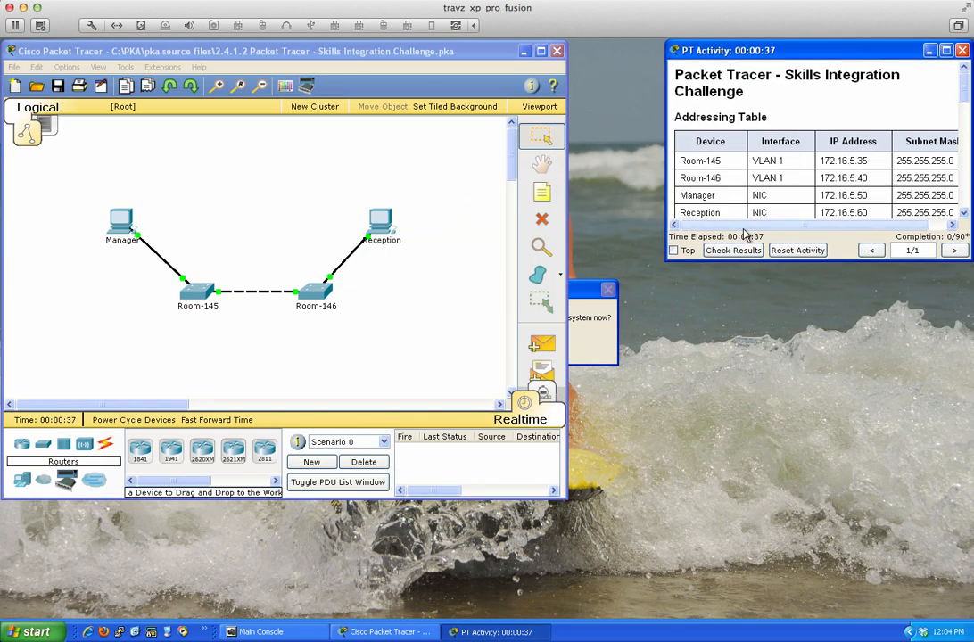
click(582, 286)
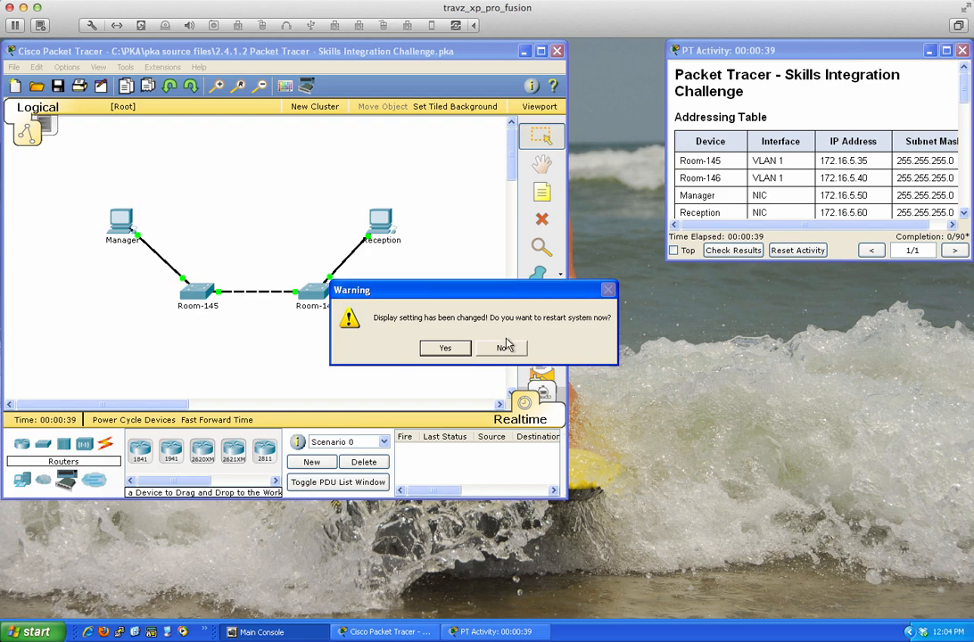
click(497, 349)
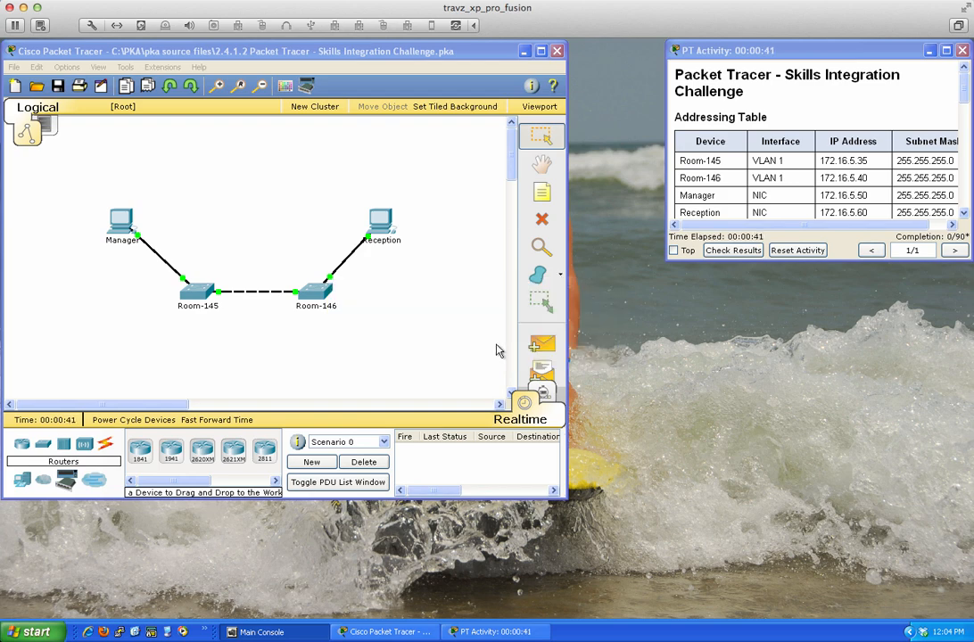
- Enlarge the activity instructions and fit the Packet Tracer window beside them
drag(667, 258, 558, 616)
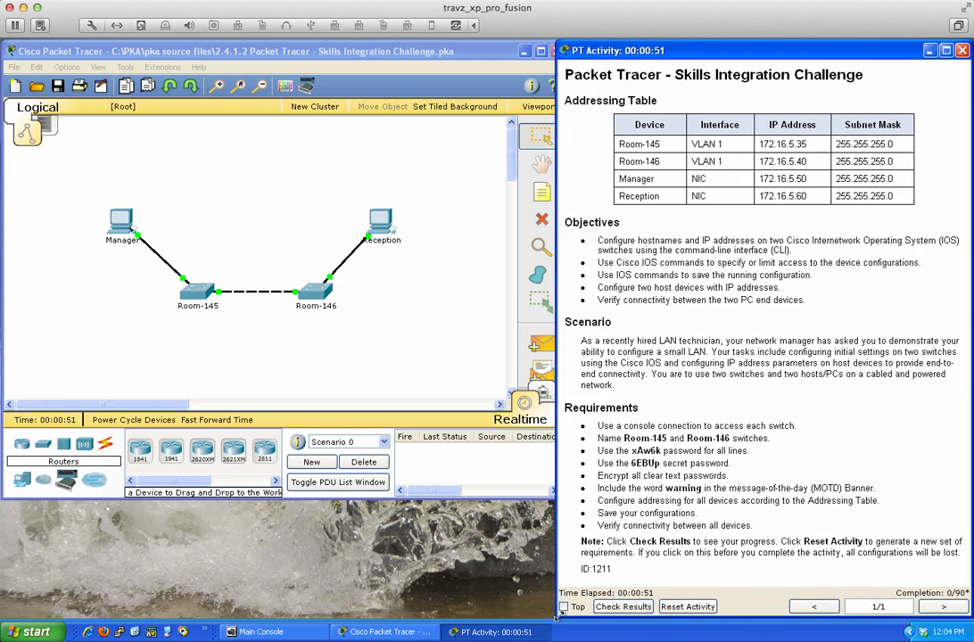
click(378, 314)
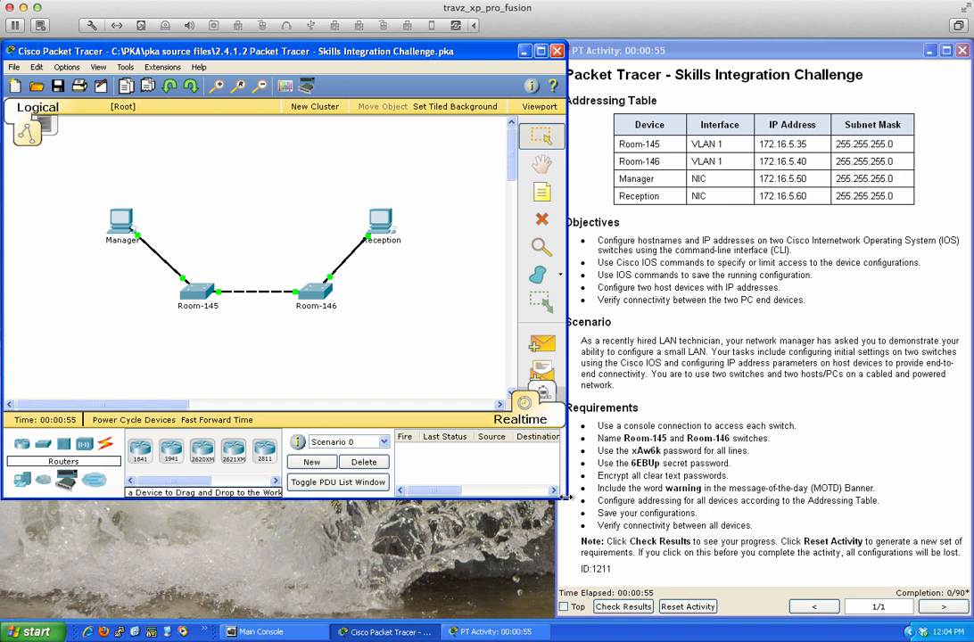
drag(571, 505, 547, 619)
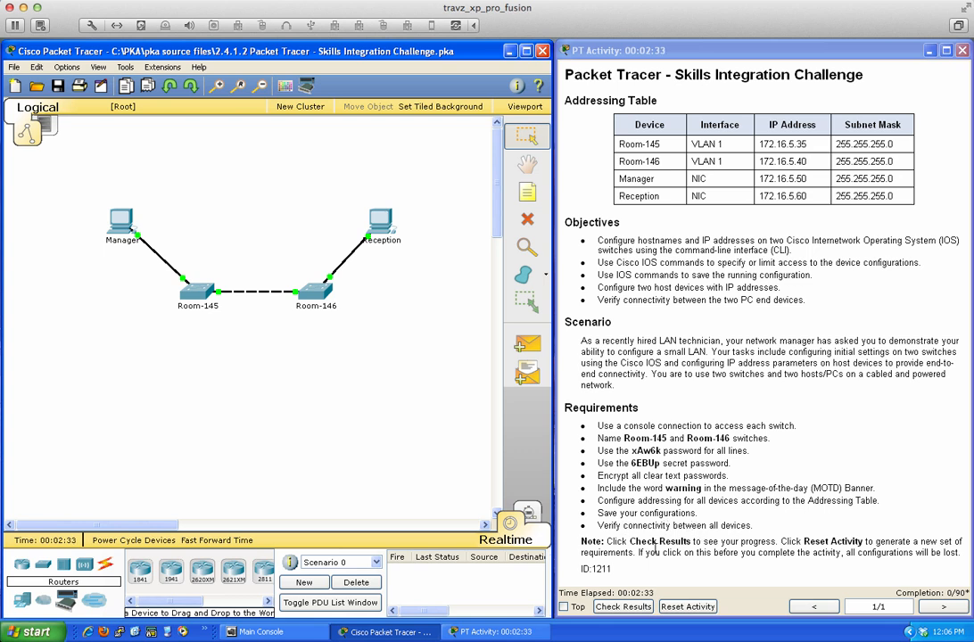
click(623, 606)
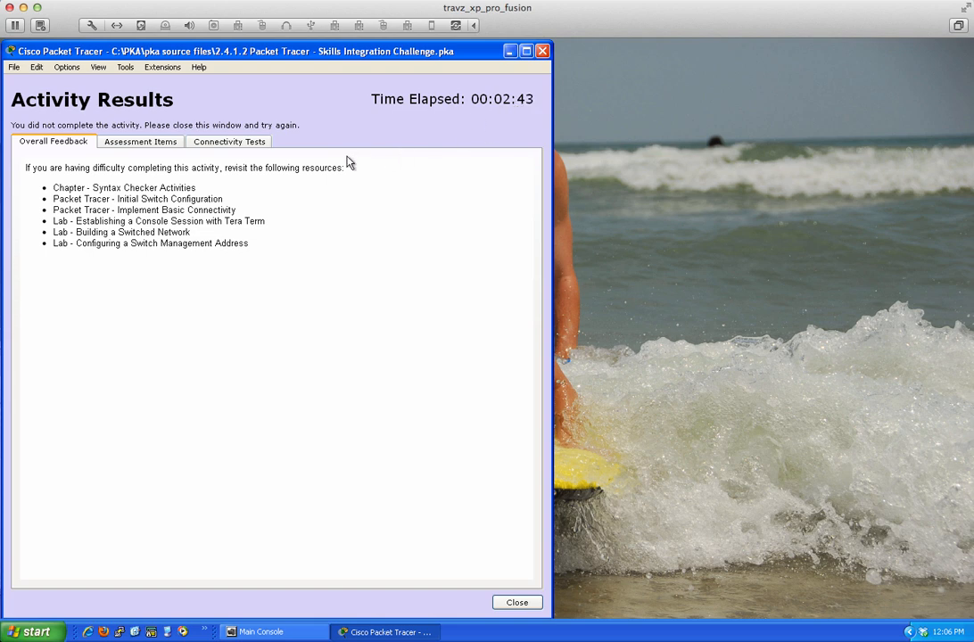
click(148, 144)
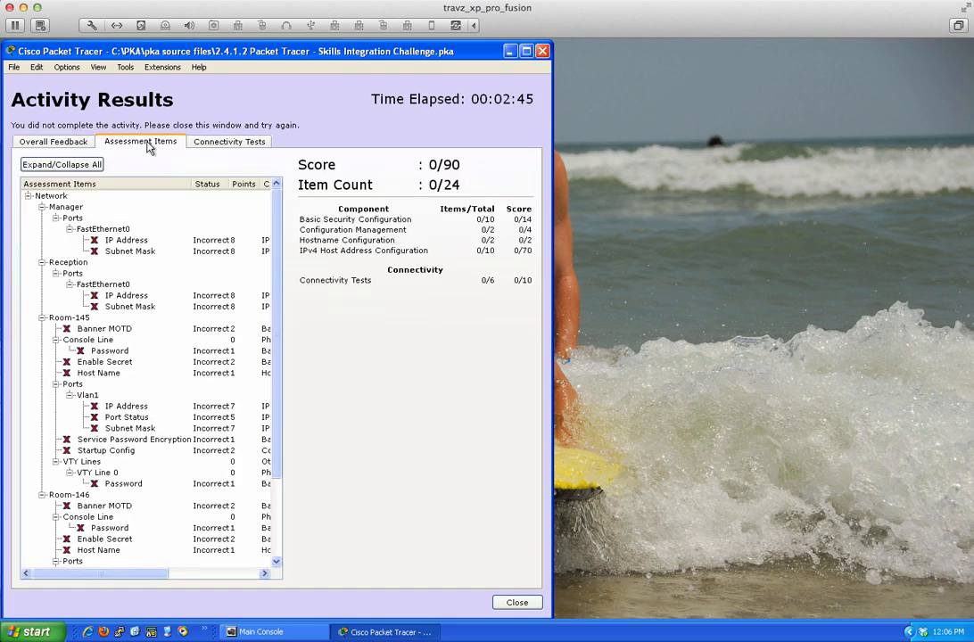
scroll(113, 274, down, 3)
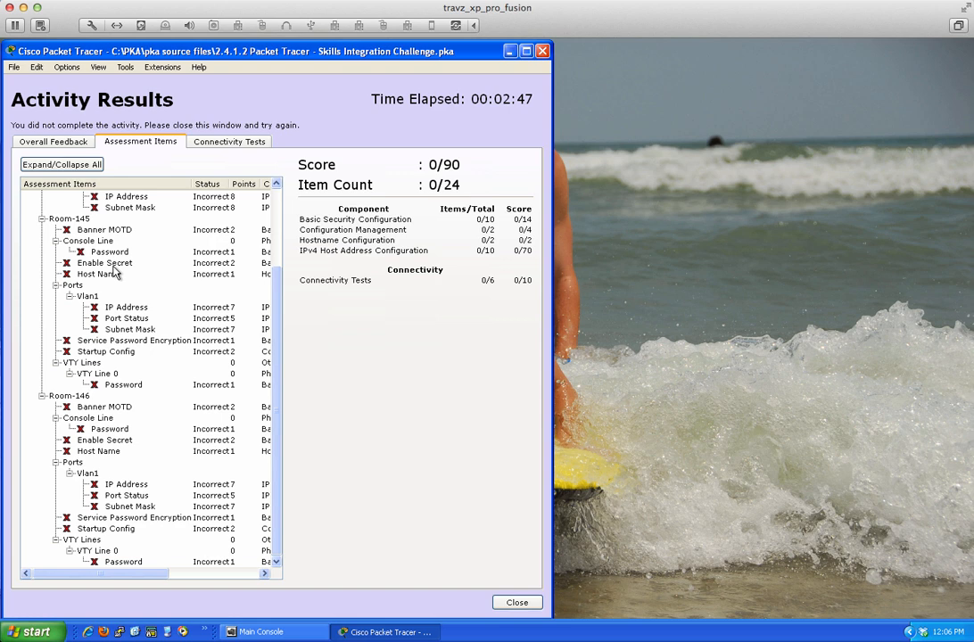
scroll(113, 274, up, 3)
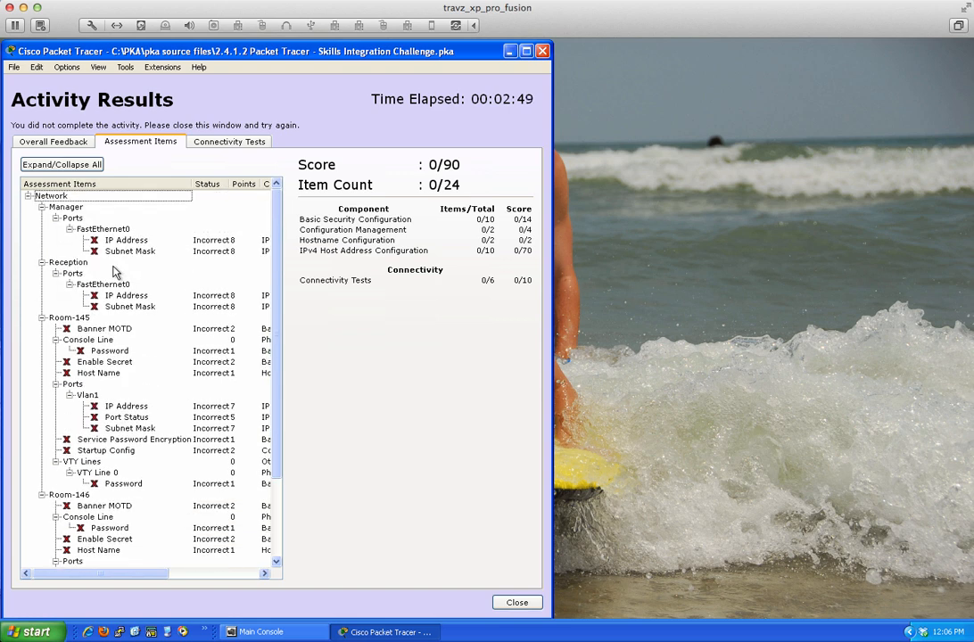
click(229, 144)
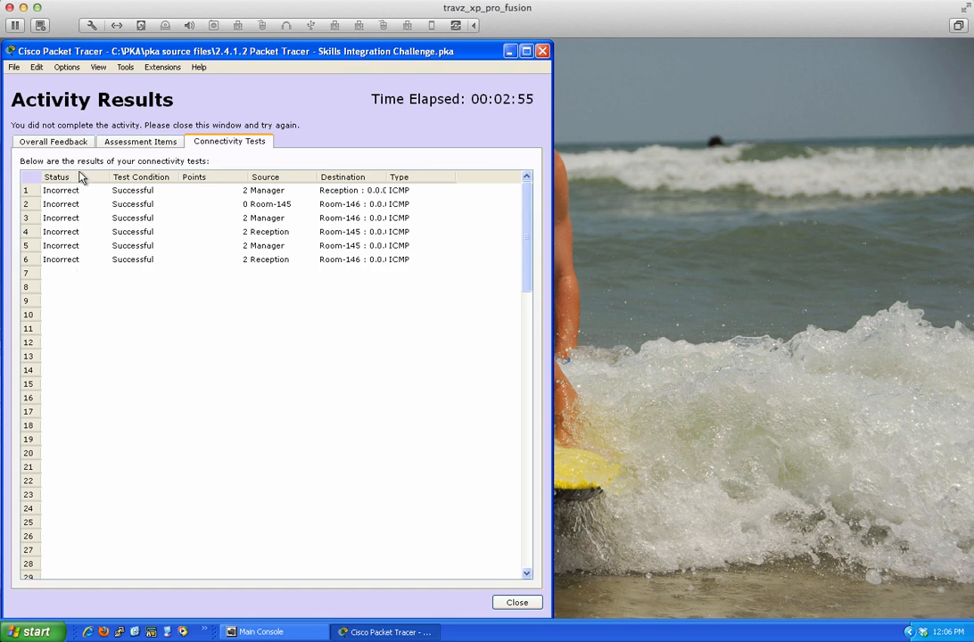
click(131, 149)
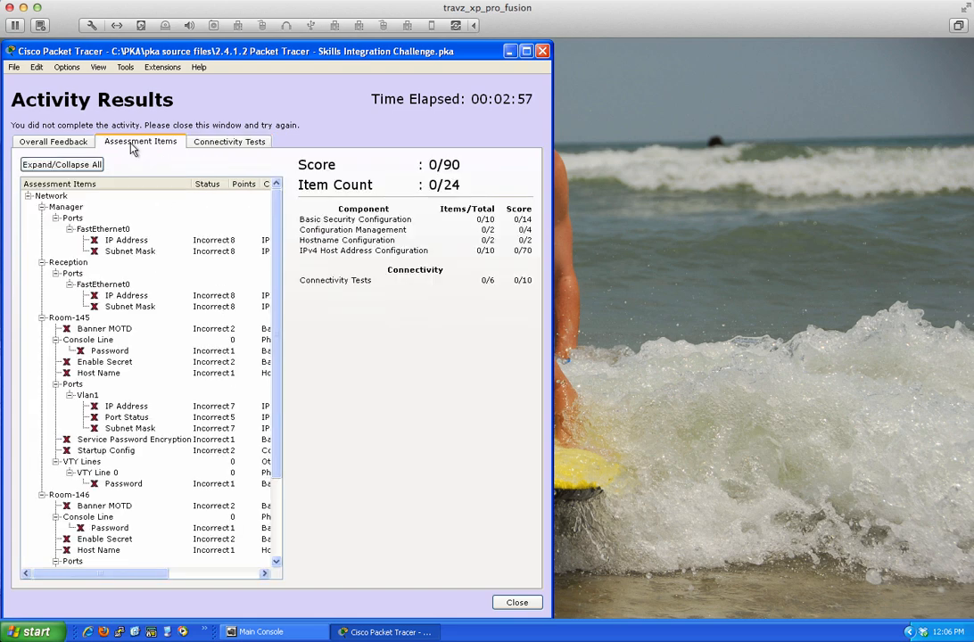
click(60, 147)
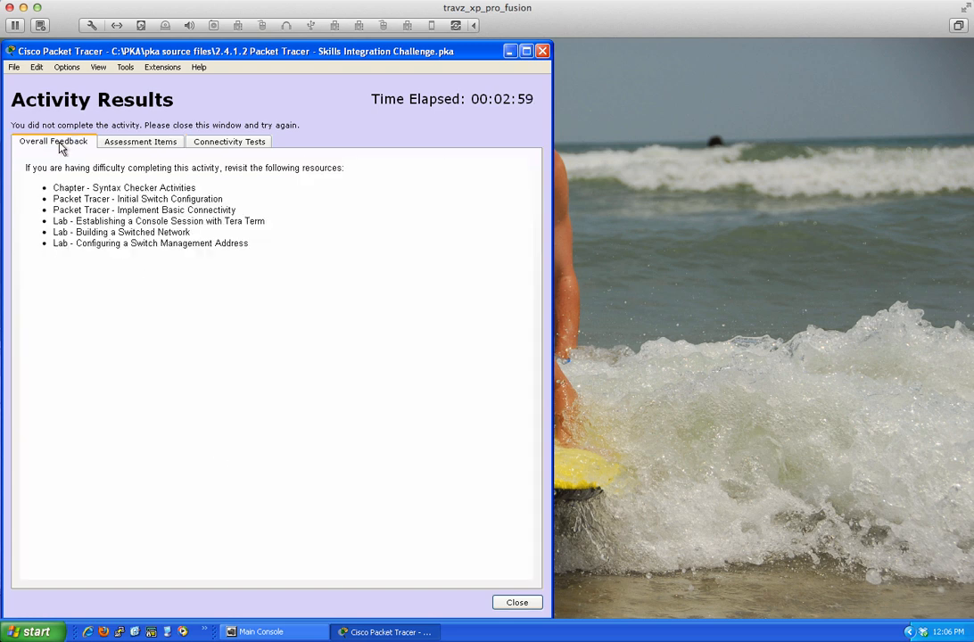
click(517, 603)
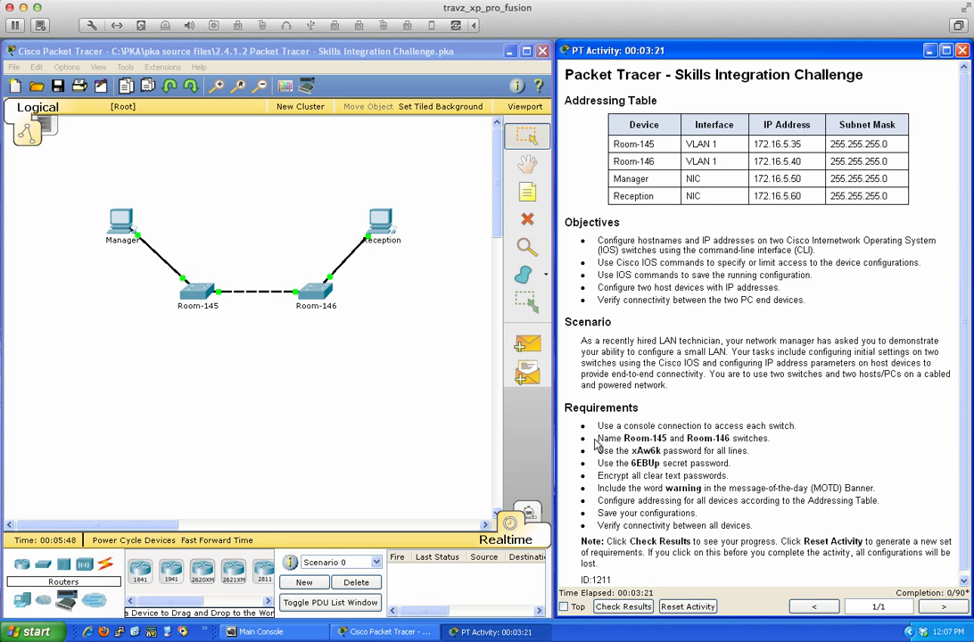
- Open the Room-145 switch's CLI and enter privileged mode with en
click(194, 298)
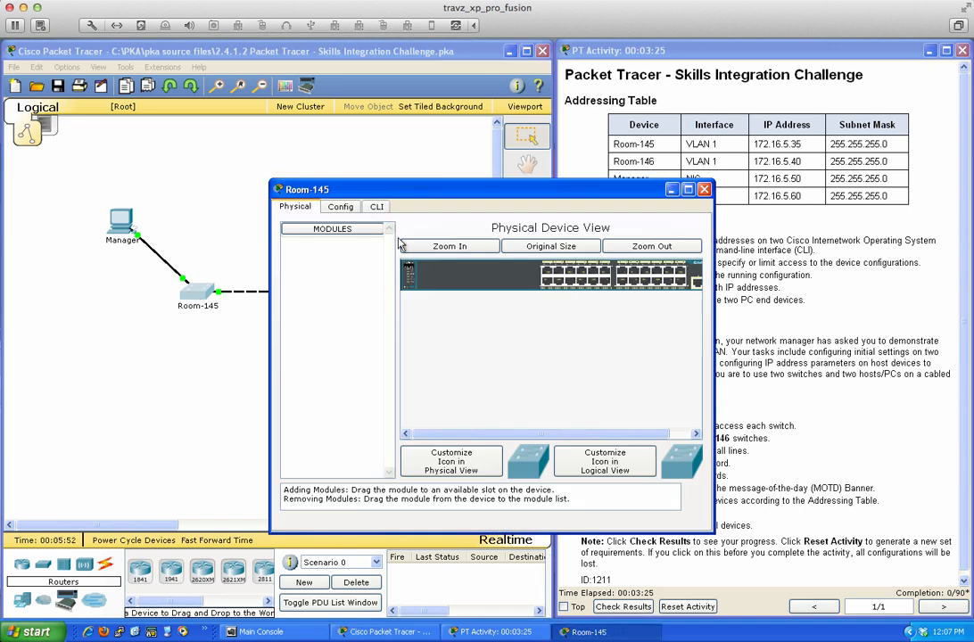
drag(449, 189, 598, 173)
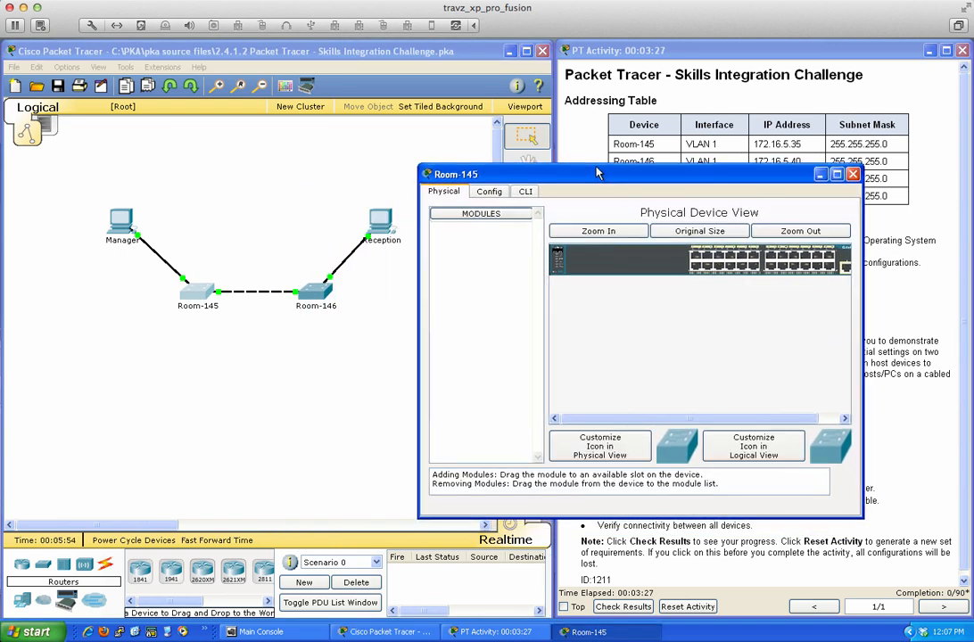
click(525, 190)
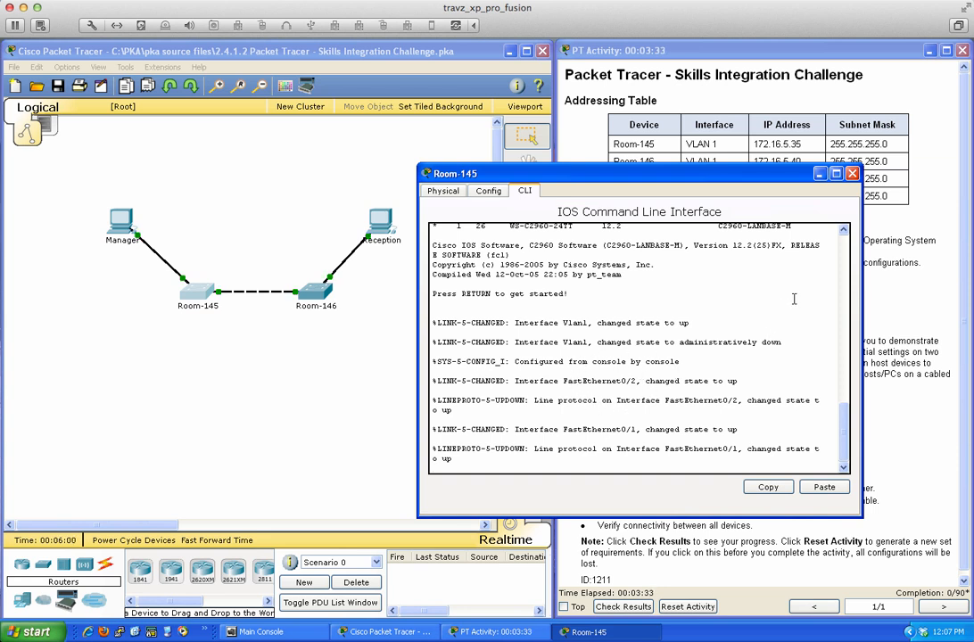
key(Return)
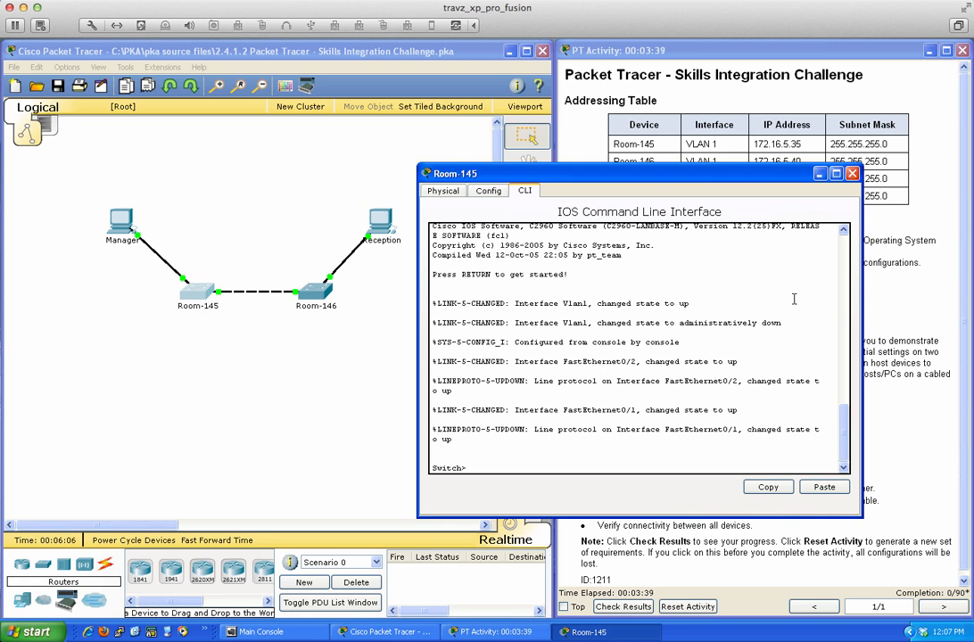
text(en)
key(Return)
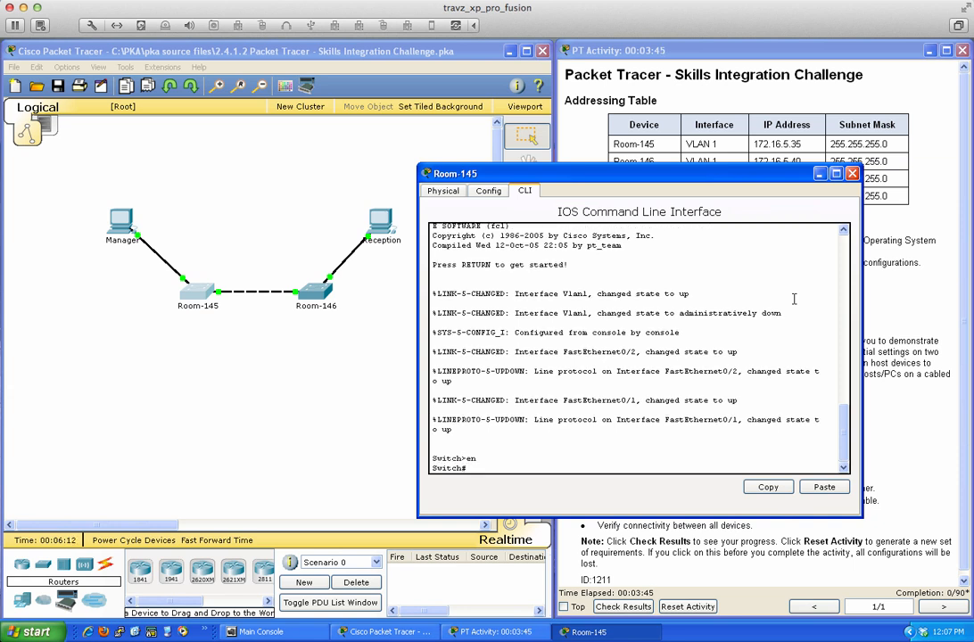
key(Return)
key(Return)
key(Return)
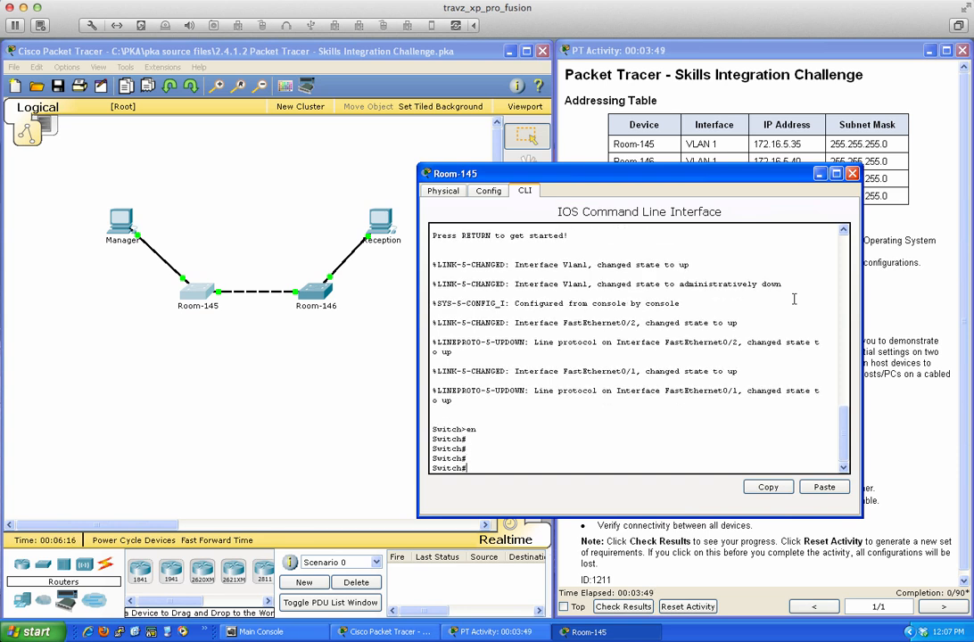
- Enter conf t and set the hostname to Room-145
text(configure terminal)
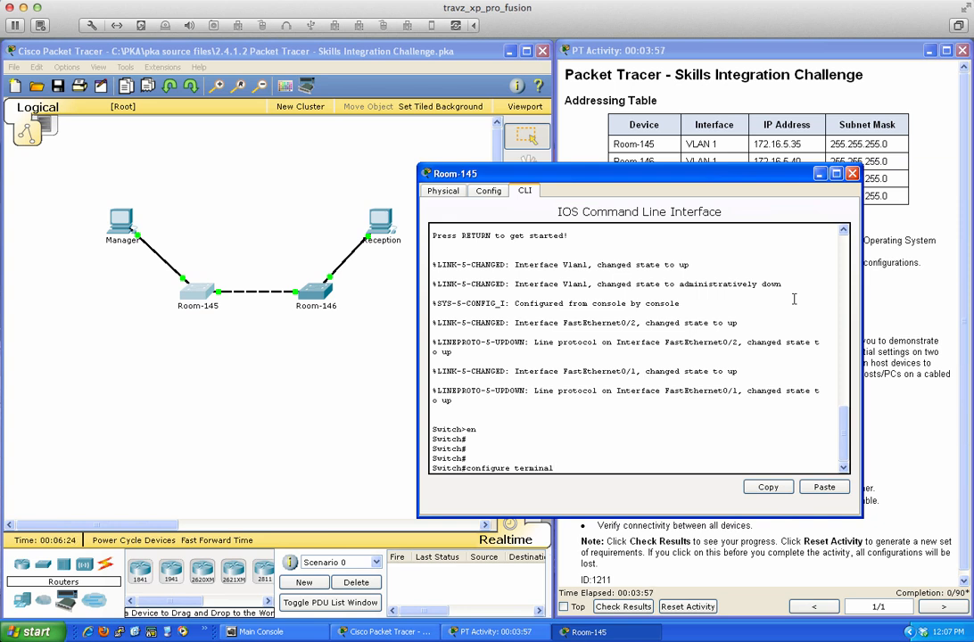
key(BackSpace)
key(BackSpace)
key(BackSpace)
key(BackSpace)
key(BackSpace)
key(BackSpace)
key(BackSpace)
key(BackSpace)
key(BackSpace)
key(BackSpace)
key(BackSpace)
key(BackSpace)
key(BackSpace)
key(BackSpace)
key(BackSpace)
text(f t)
key(Return)
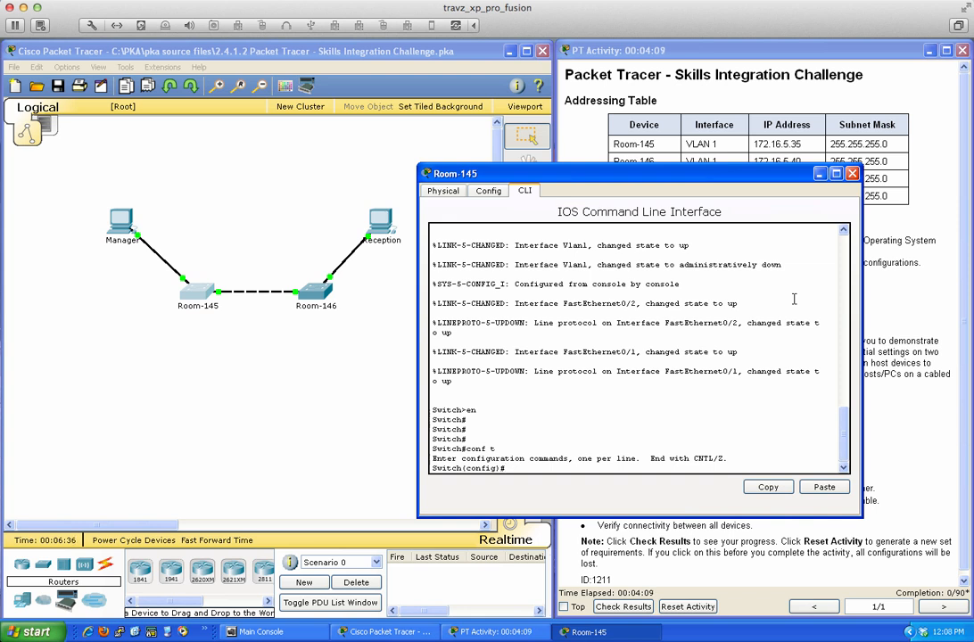
text(host)
key(Tab)
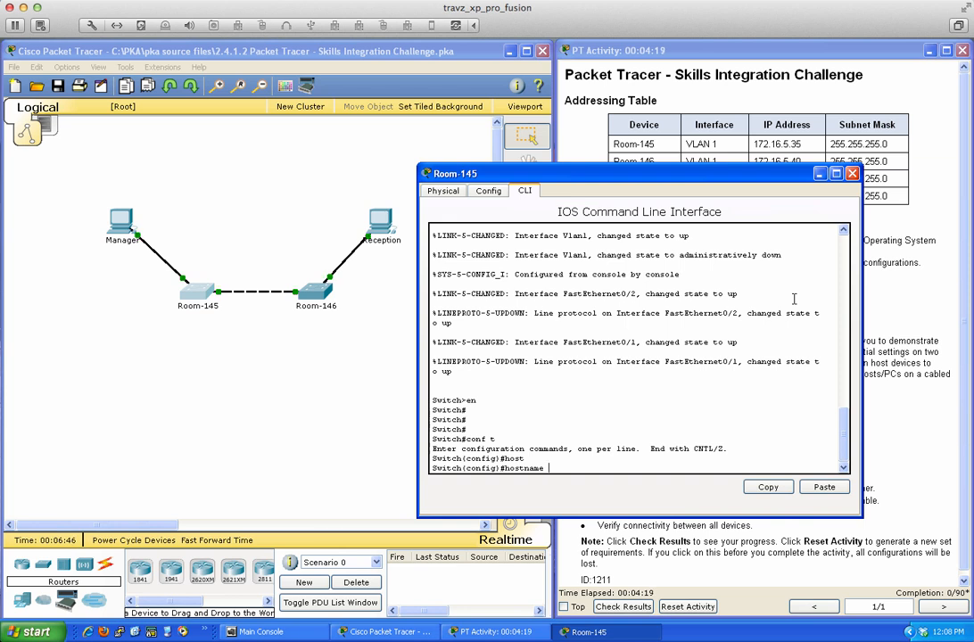
text(Room-145)
key(Return)
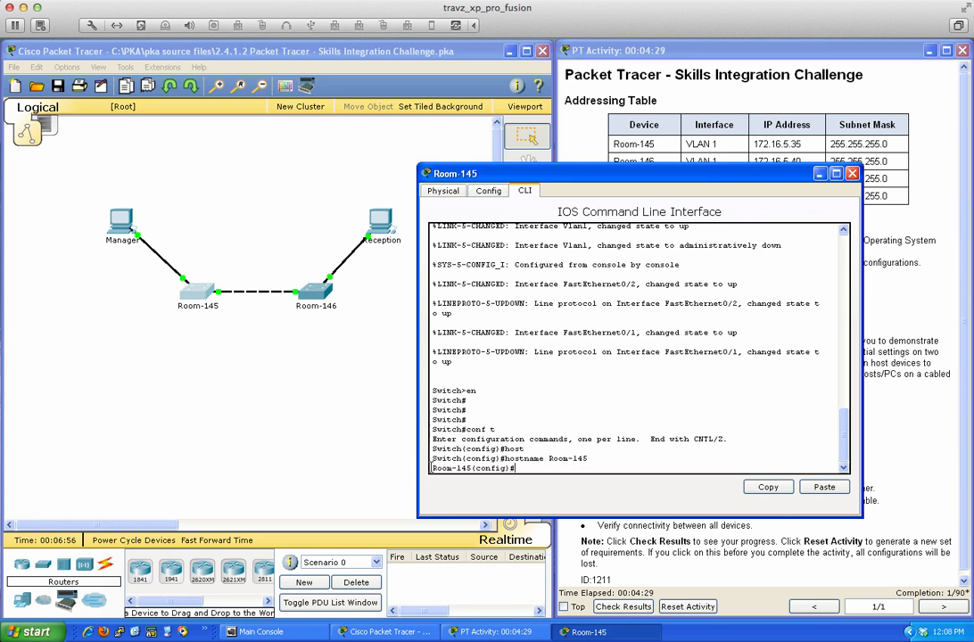
- Check the new Room-145 prompt and close the switch's console window
drag(432, 469, 470, 463)
click(634, 454)
click(852, 174)
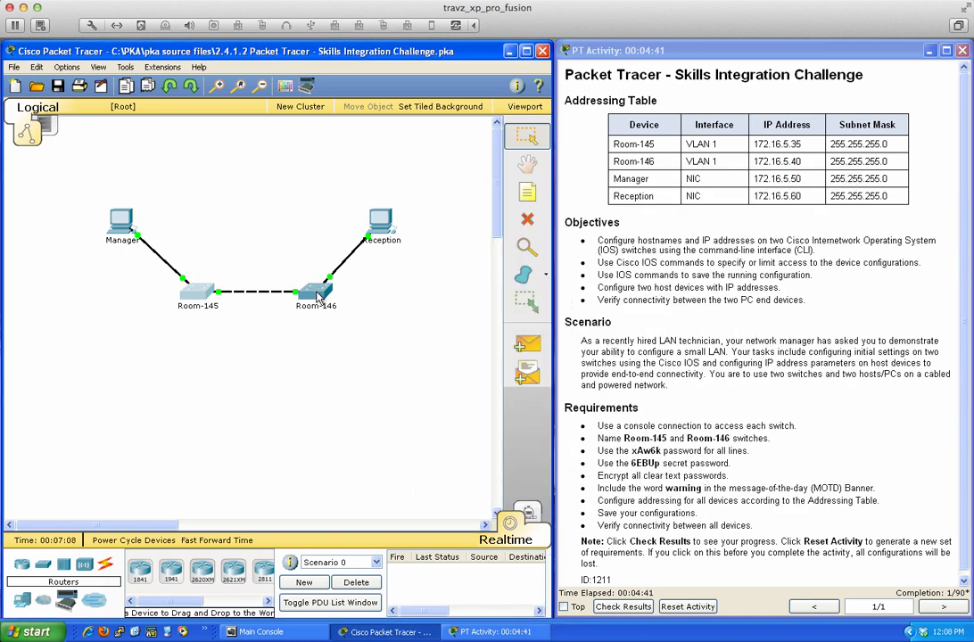
- Open the Room-146 switch's CLI and enter privileged mode with en
click(319, 297)
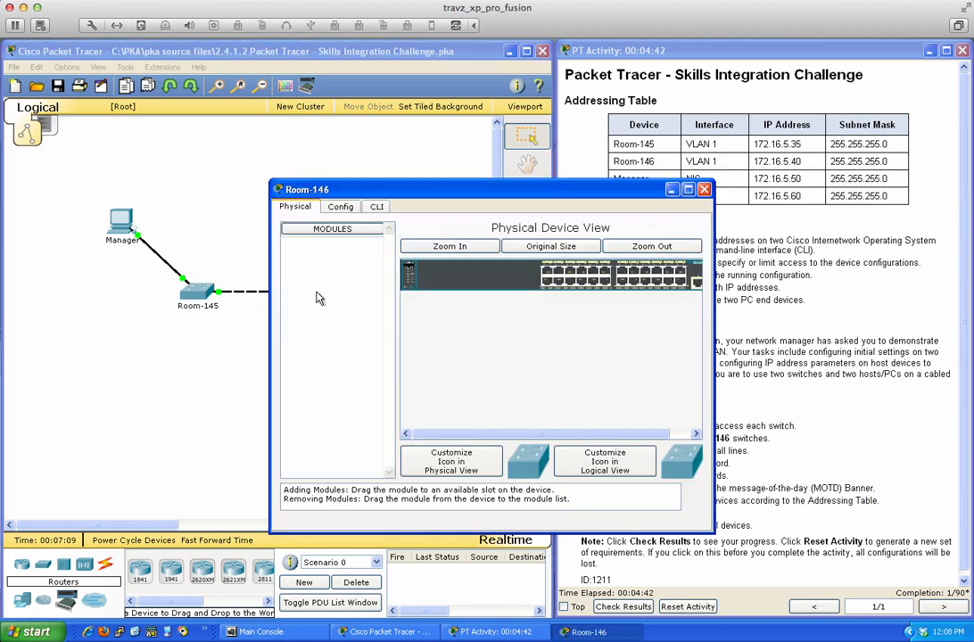
click(377, 209)
drag(400, 196, 539, 199)
key(Return)
key(Return)
key(Return)
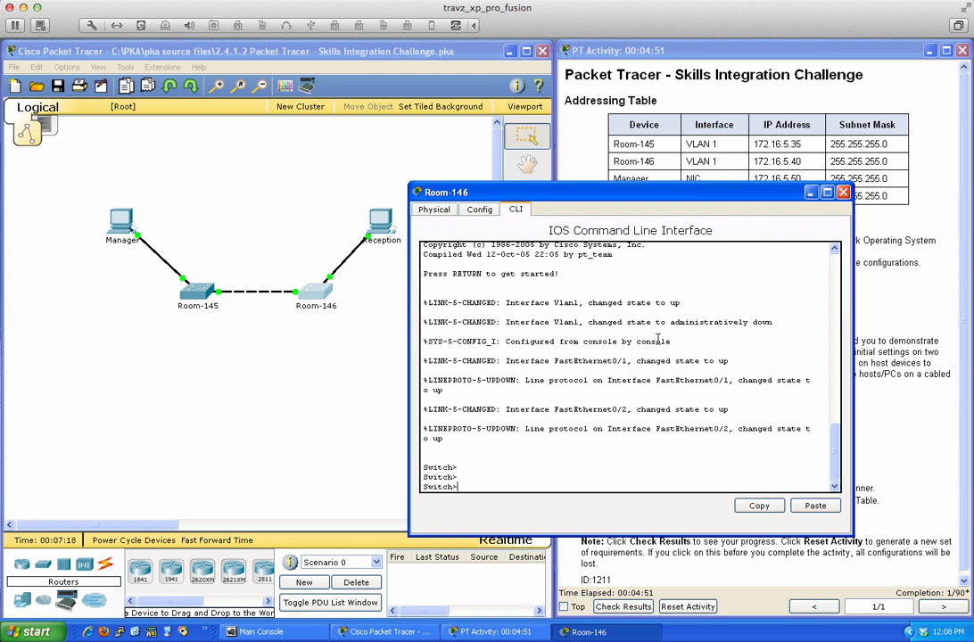
text(enable)
key(BackSpace)
key(BackSpace)
key(BackSpace)
key(Return)
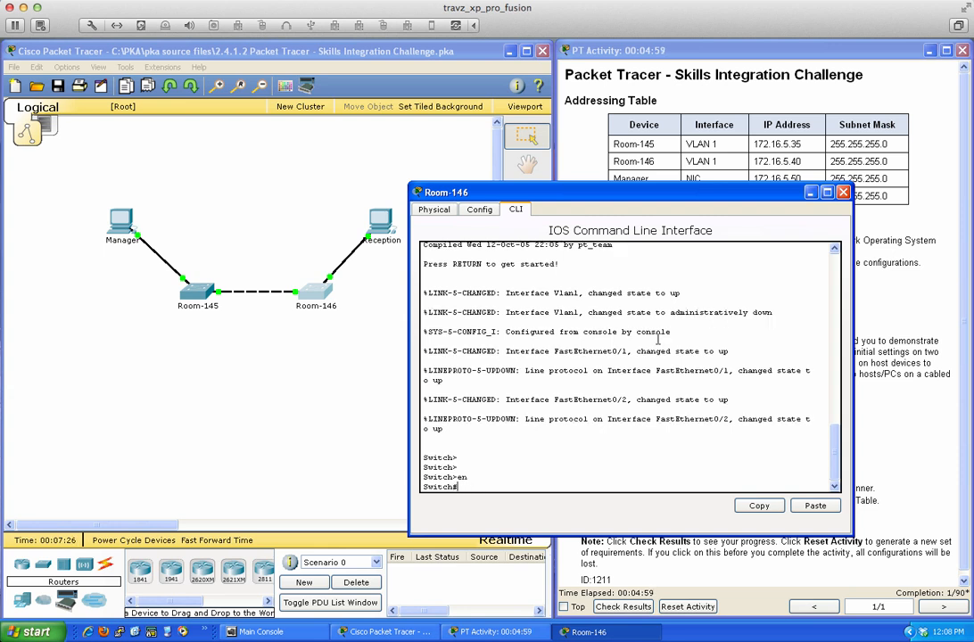
key(Return)
key(Return)
key(Return)
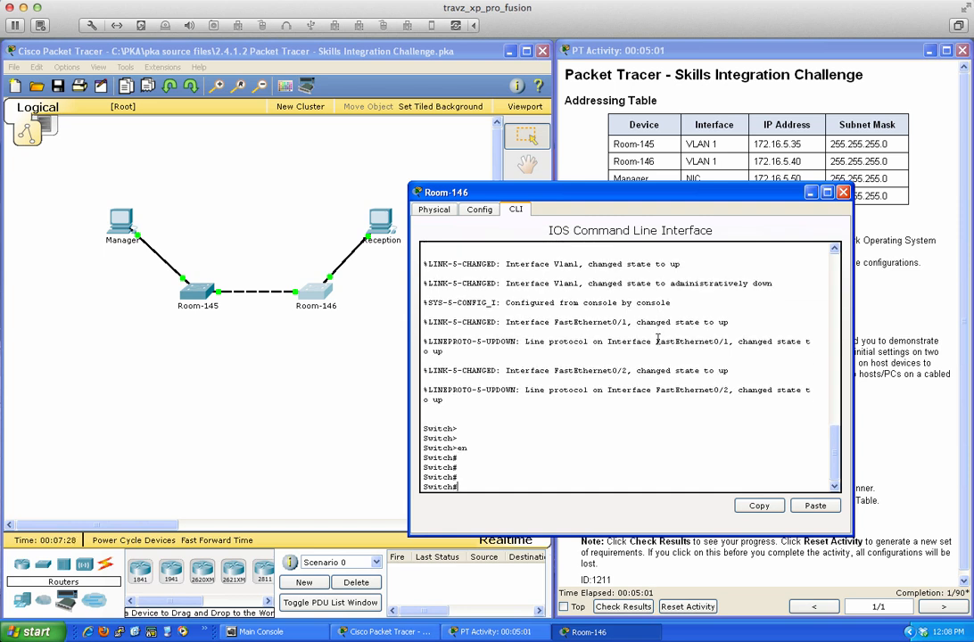
- Enter config t and set the hostname to Room-146
text(config t)
key(Return)
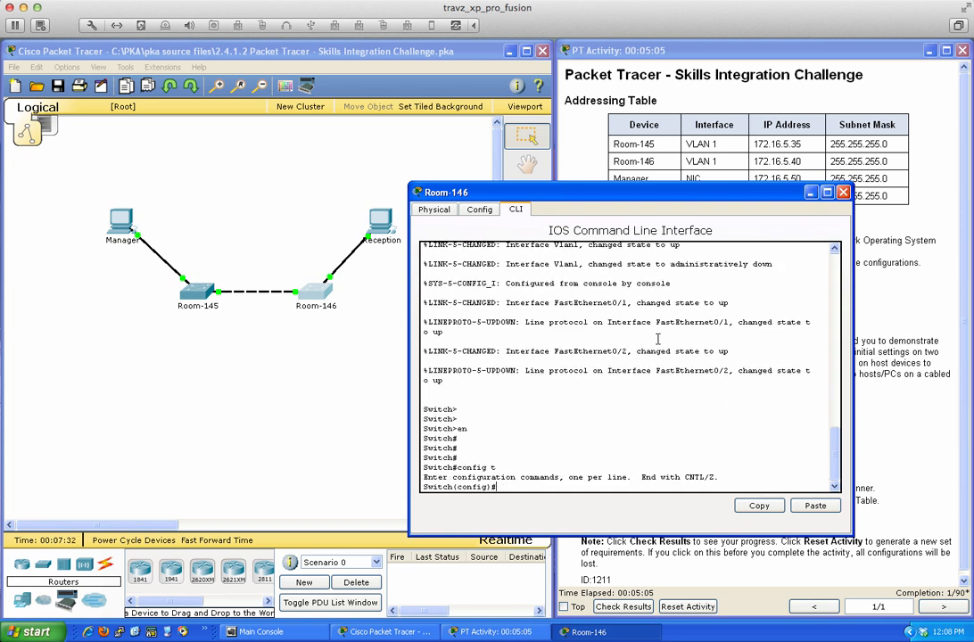
text(host)
key(Tab)
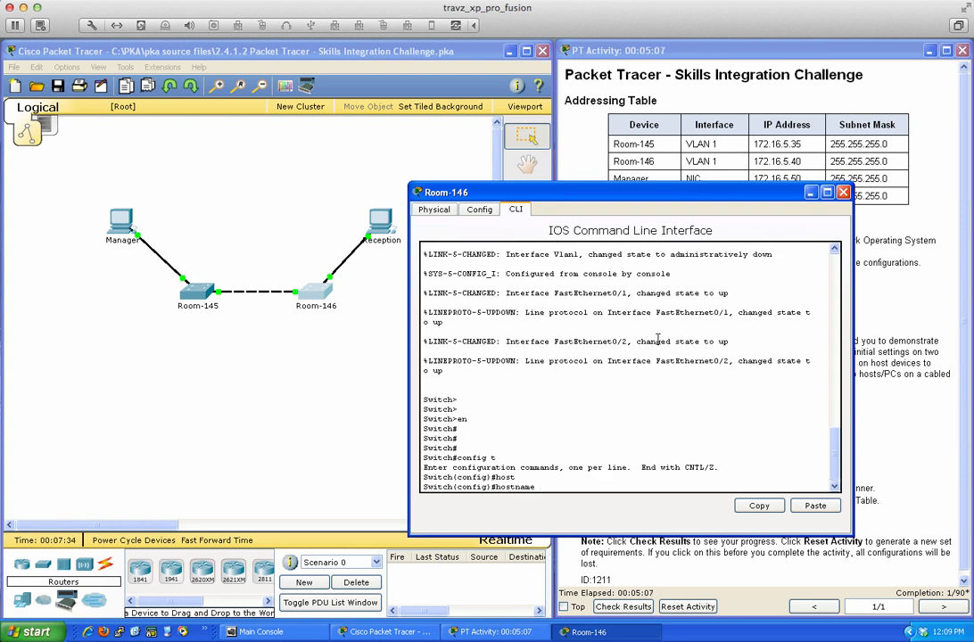
text(Room-146)
key(BackSpace)
key(BackSpace)
key(BackSpace)
key(BackSpace)
key(BackSpace)
key(BackSpace)
key(BackSpace)
key(BackSpace)
key(BackSpace)
key(BackSpace)
key(BackSpace)
key(BackSpace)
text(Room-146)
key(Return)
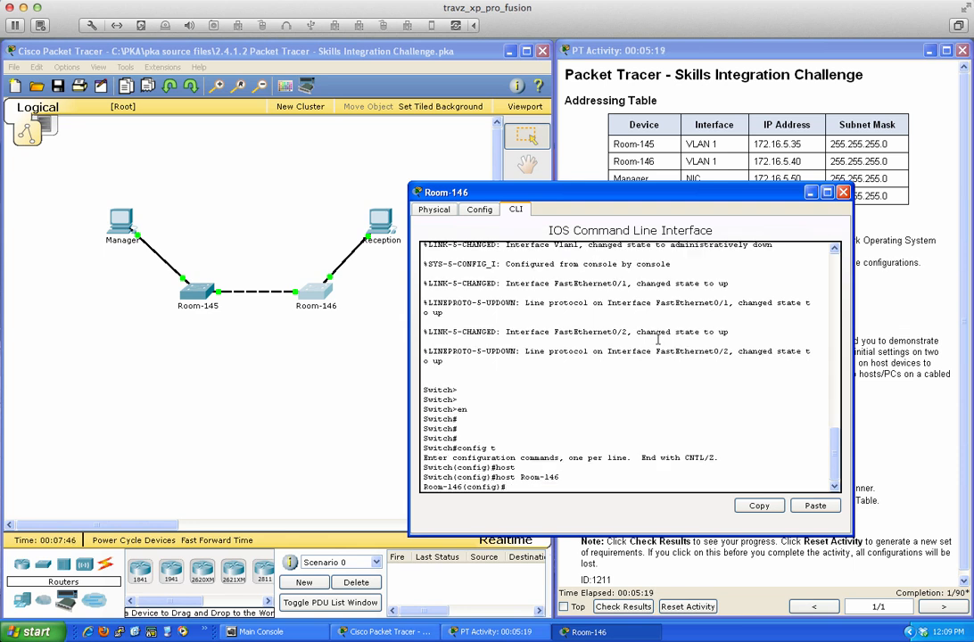
text(host)
key(Return)
text(hostna)
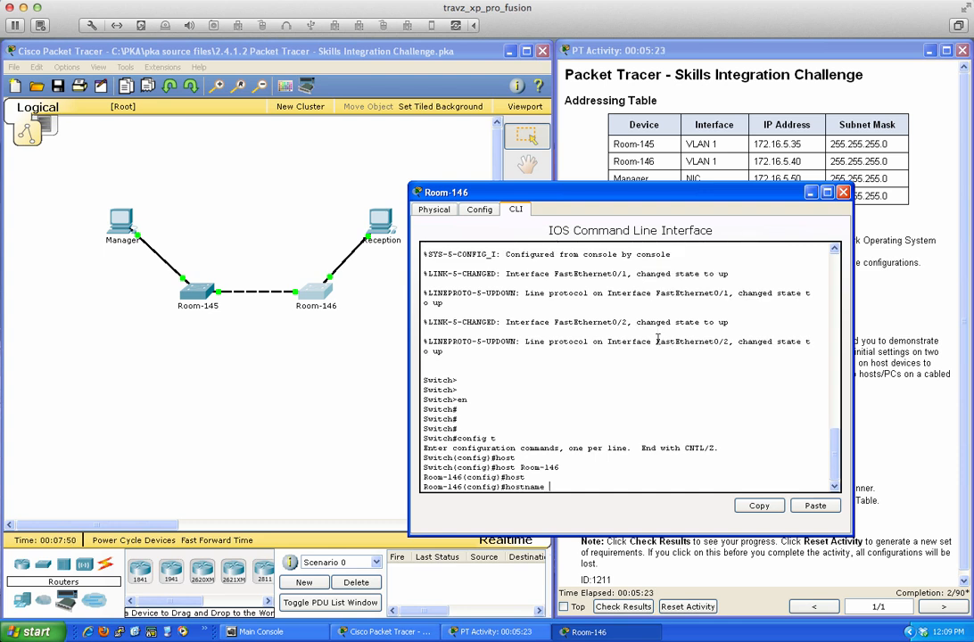
key(BackSpace)
key(BackSpace)
text(Room-146)
key(Return)
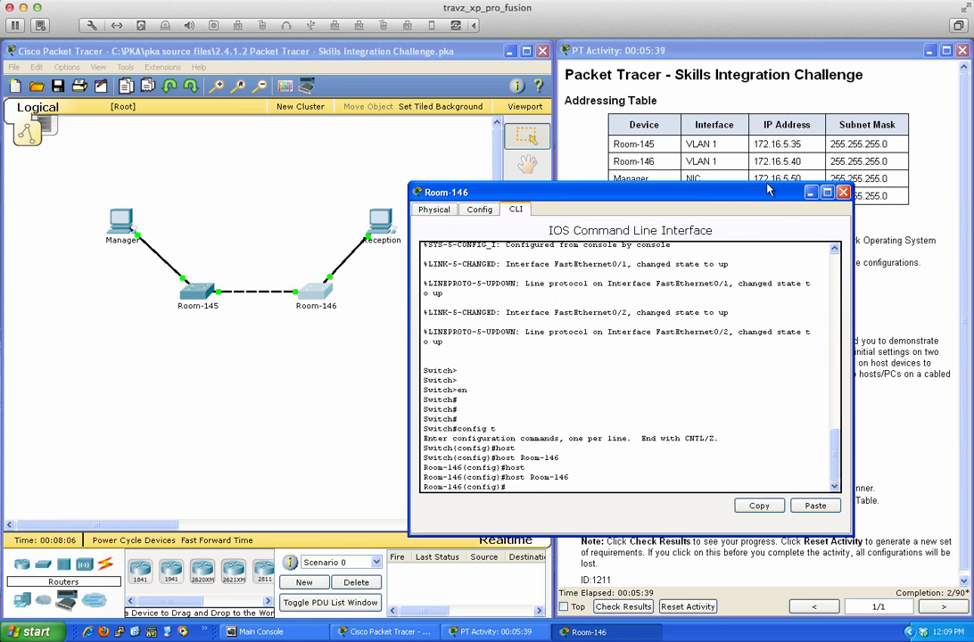
- Rearrange the console and instructions windows and begin the line vty 0 15 command
drag(768, 191, 583, 229)
click(825, 364)
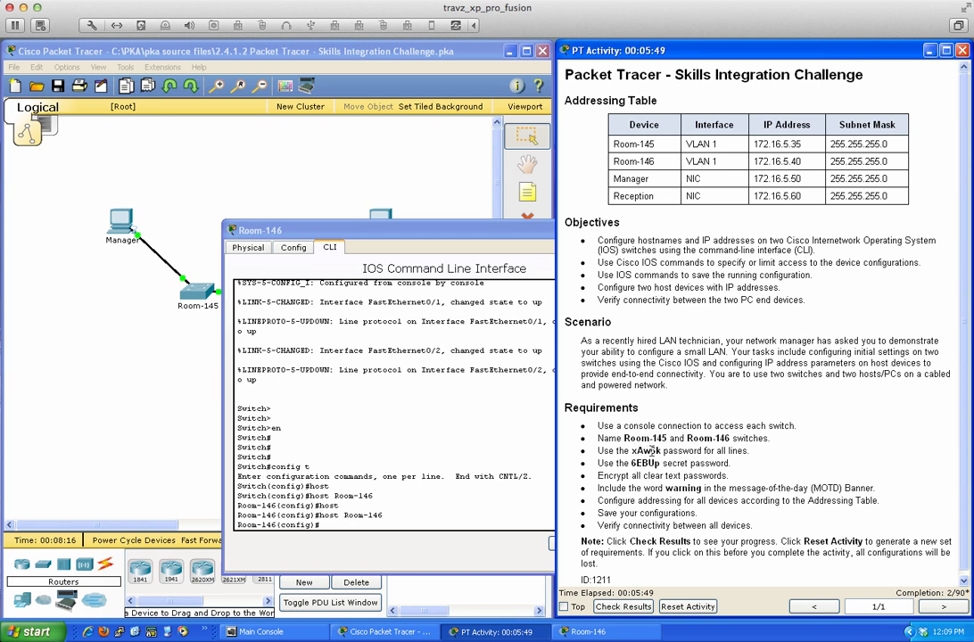
click(525, 432)
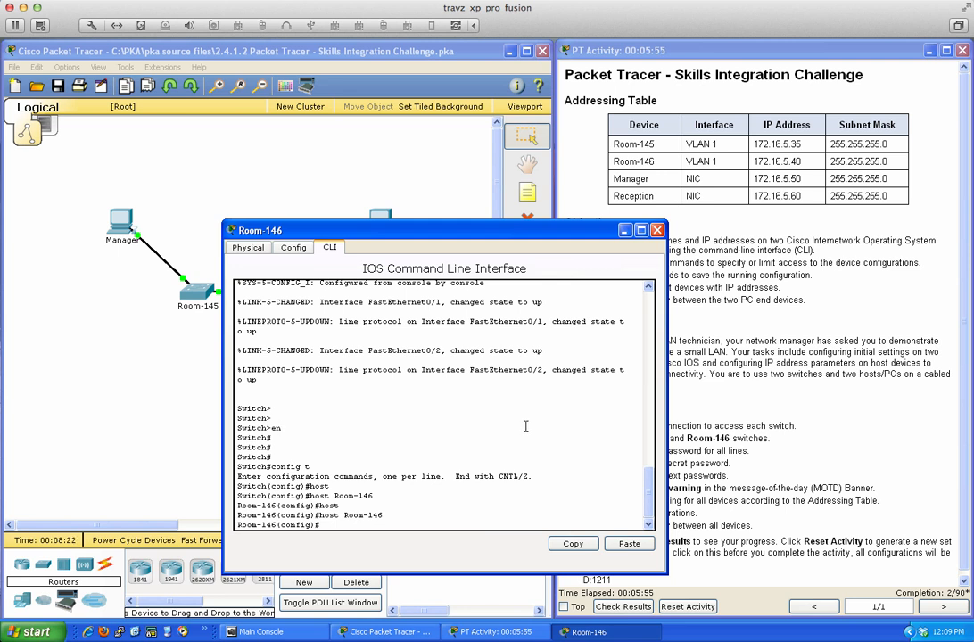
key(Return)
key(Return)
key(Return)
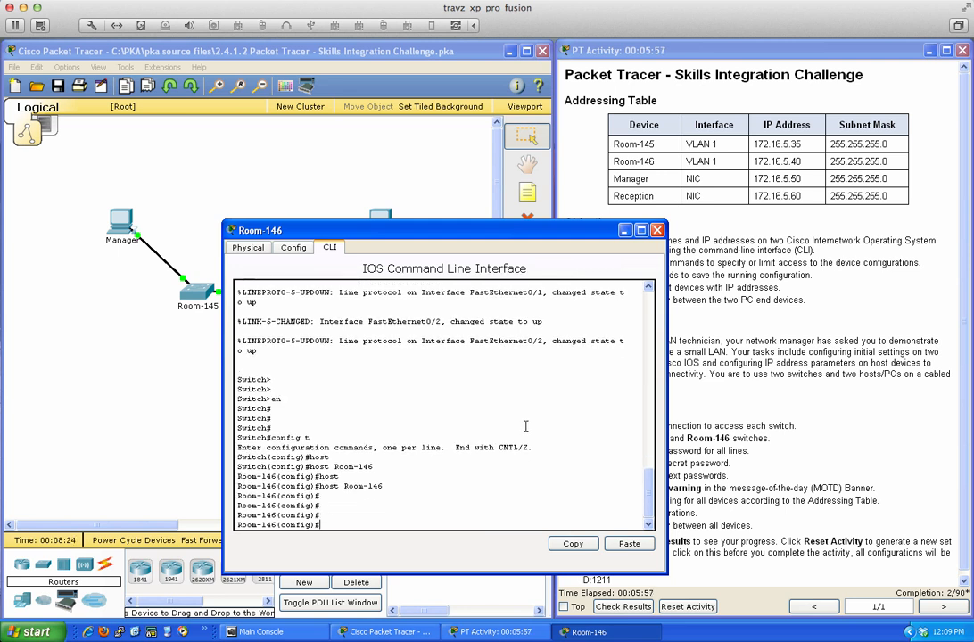
text(ine vty 0 15)
- Give vty lines 0 15 the required password and enable login
key(Return)
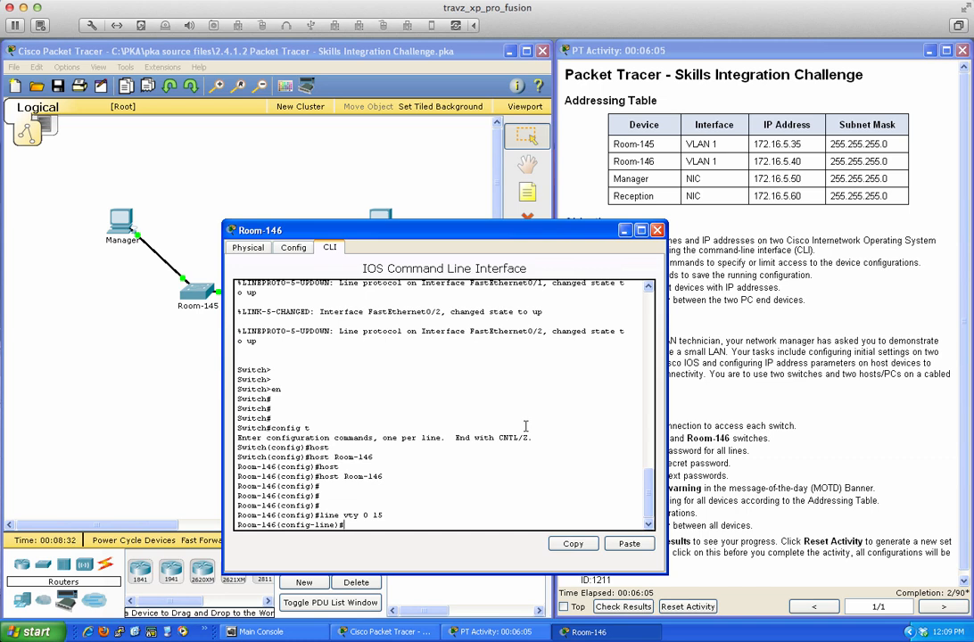
text(password)
drag(540, 233, 452, 230)
text(x)
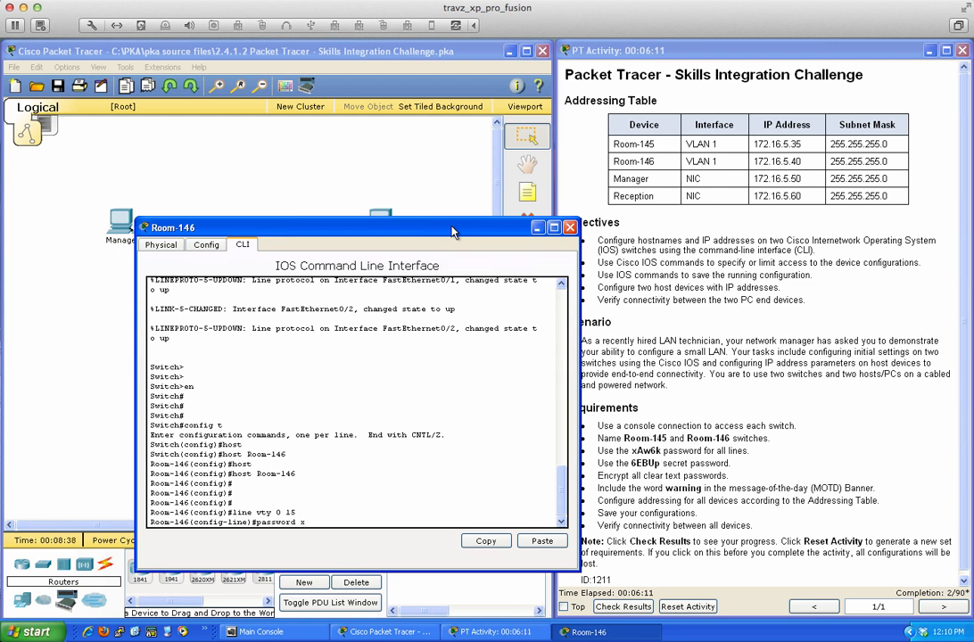
text(Aw6k)
key(Return)
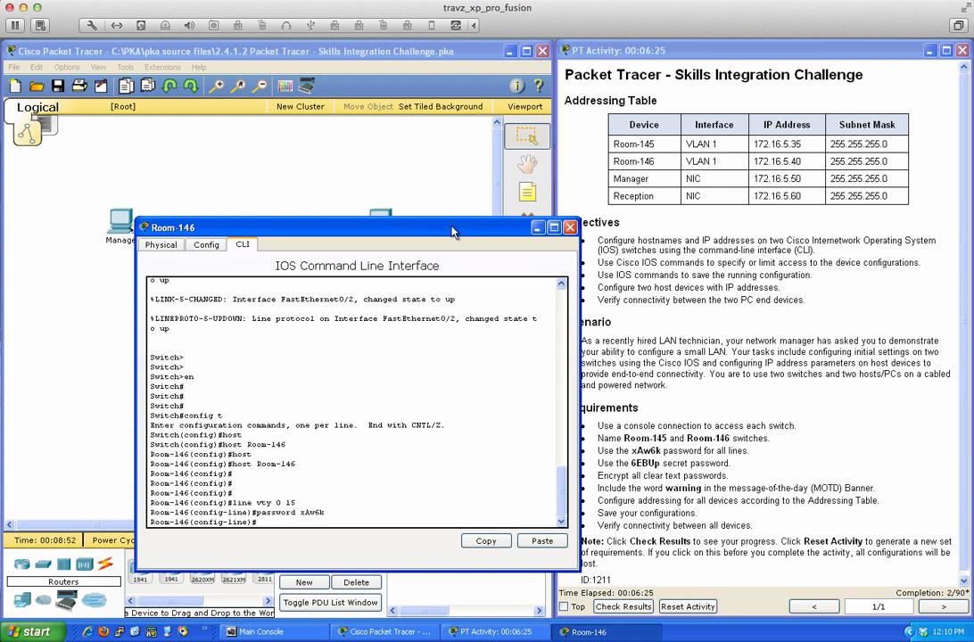
text(login ?)
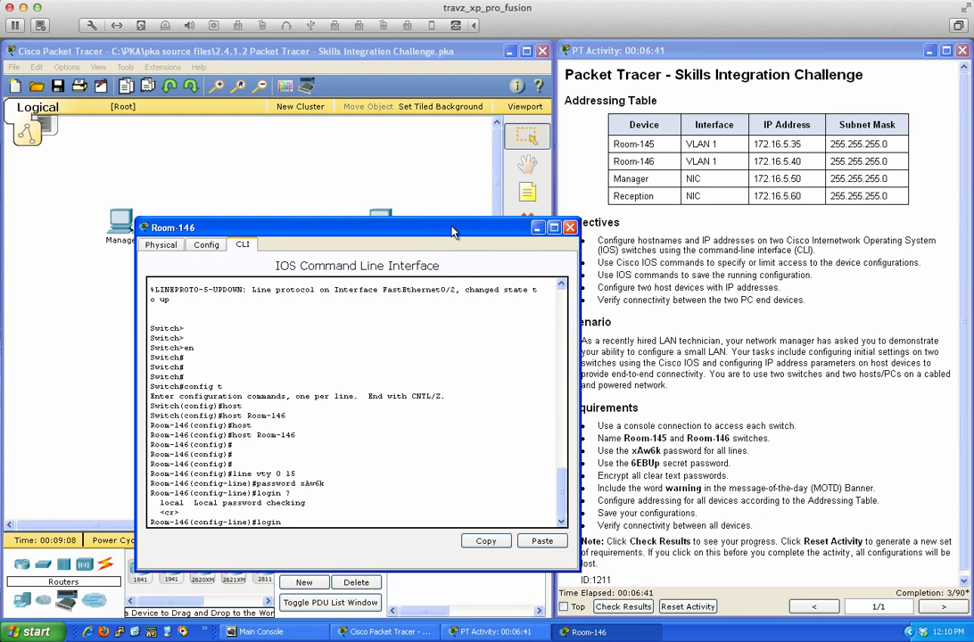
key(BackSpace)
key(Return)
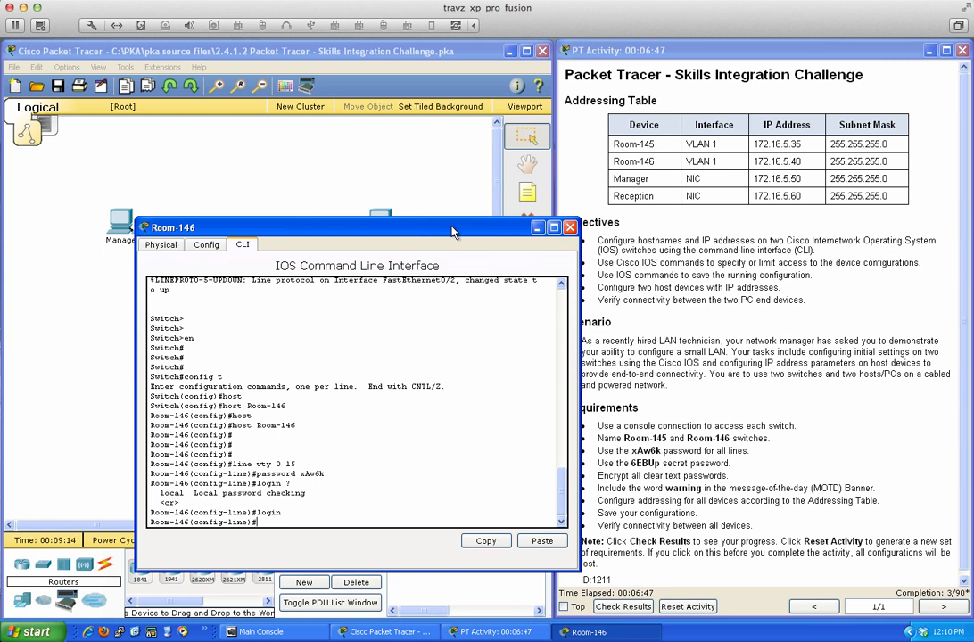
drag(452, 232, 445, 232)
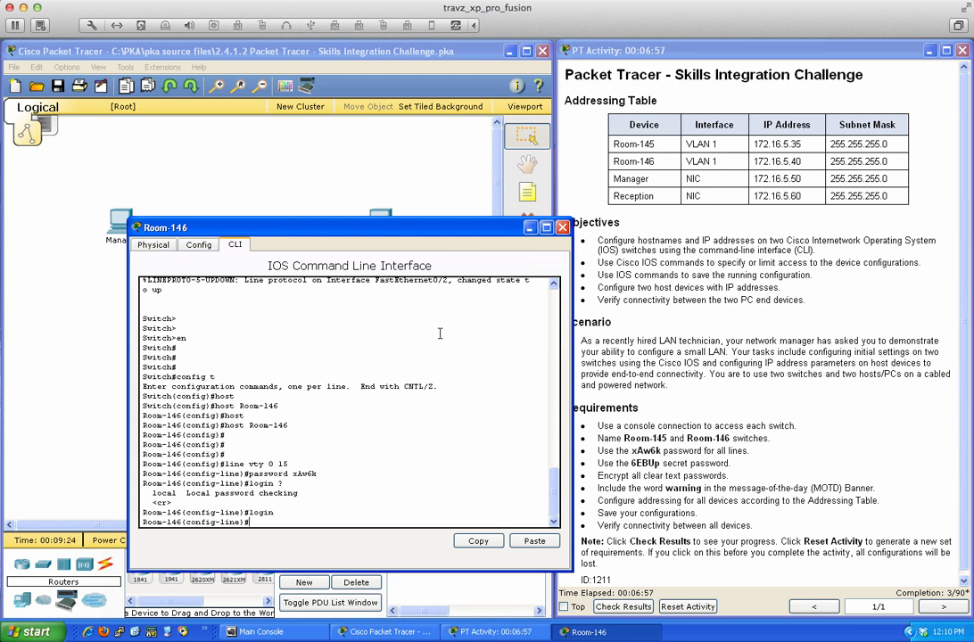
- Exit line configuration and set the required enable secret password
text(exit)
key(Return)
text(ena)
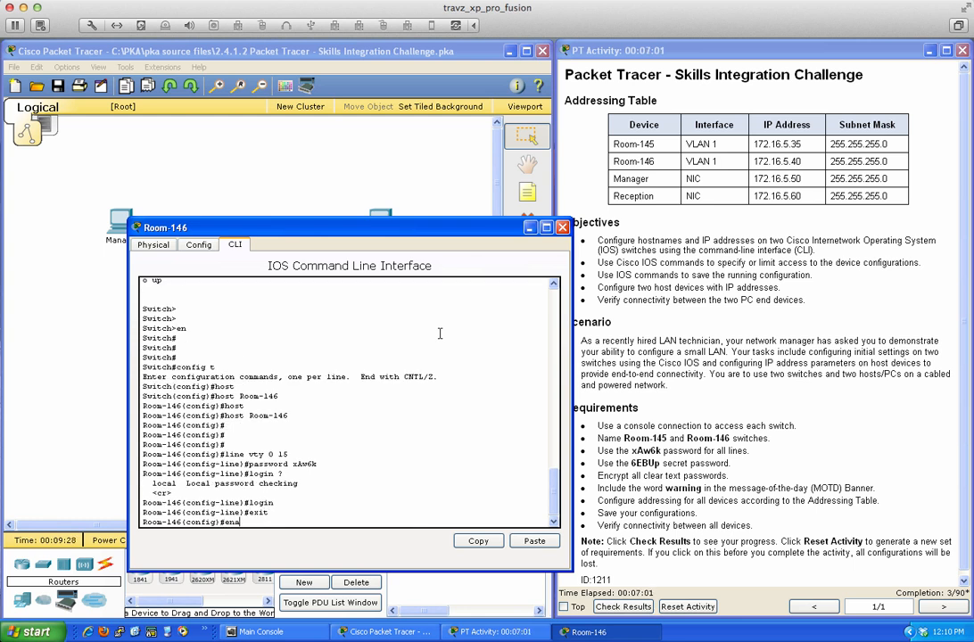
key(Tab)
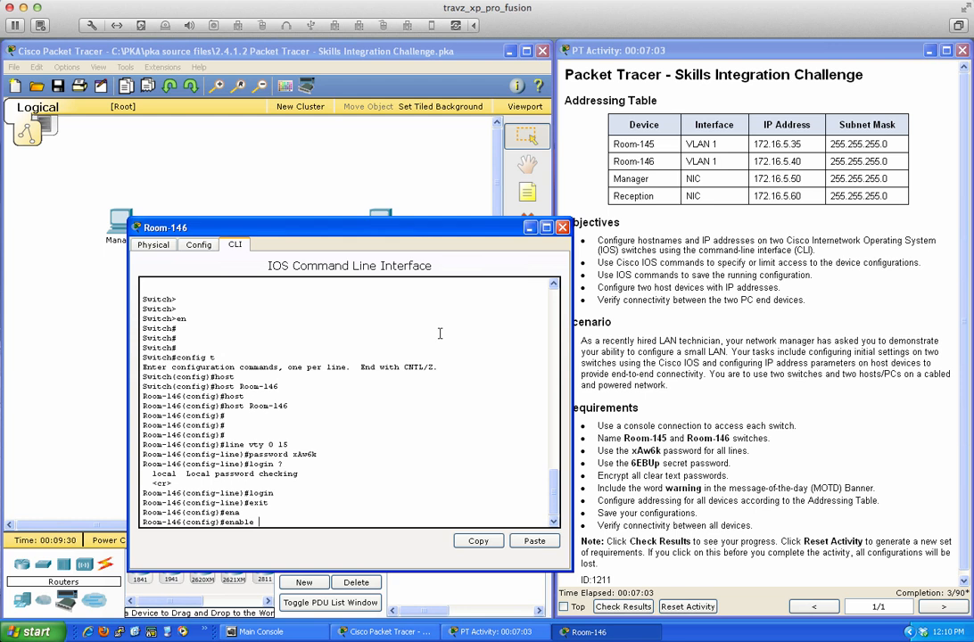
text(se)
key(Tab)
text(?)
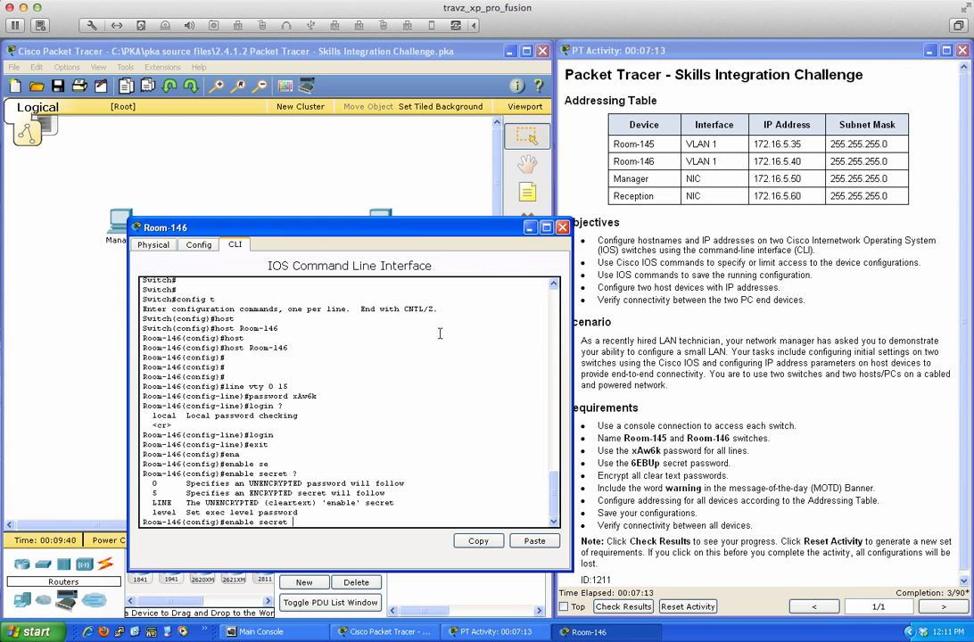
text(0 ?)
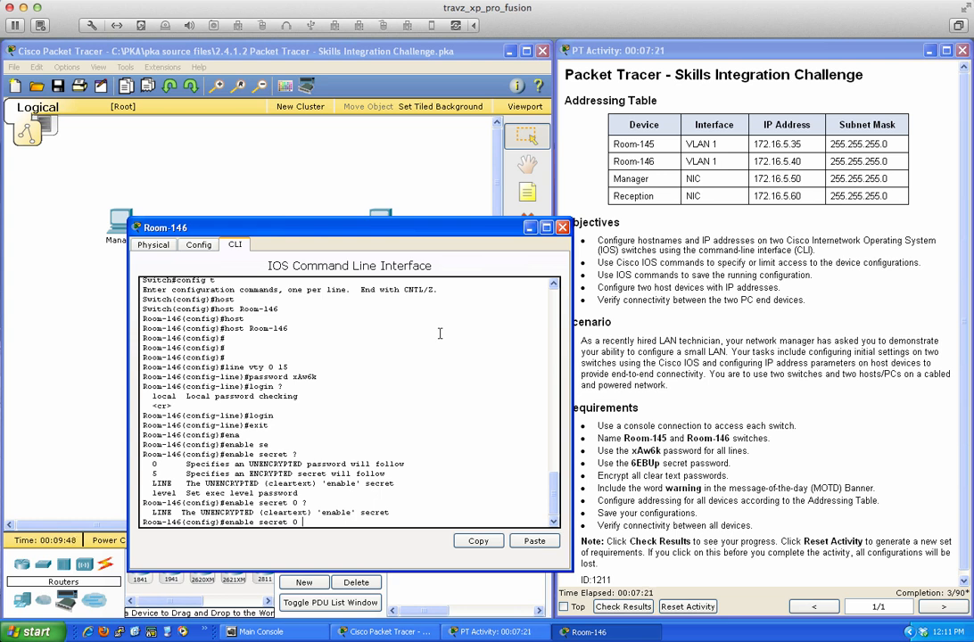
text(6EBUp ?)
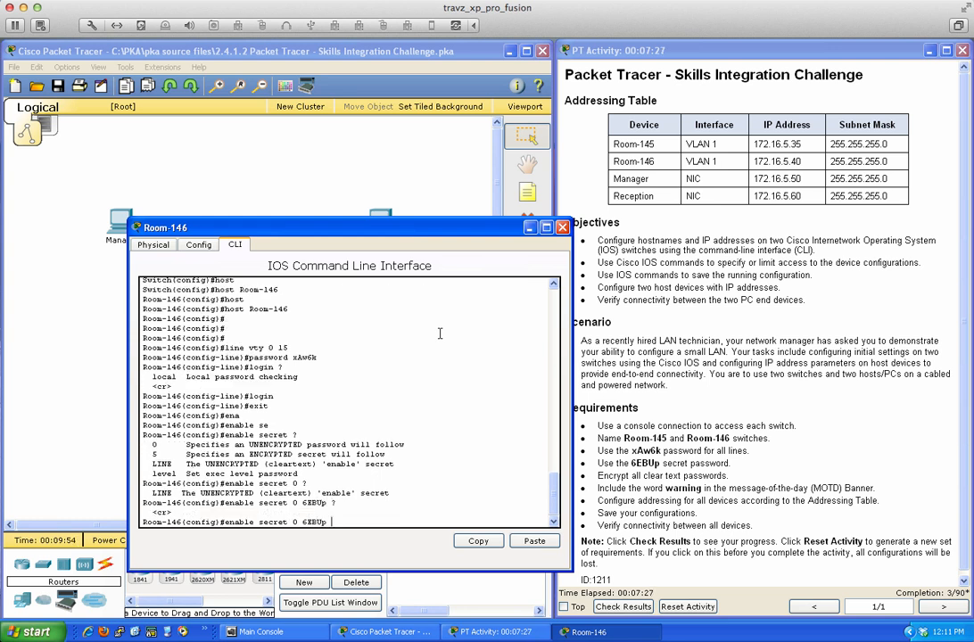
key(Return)
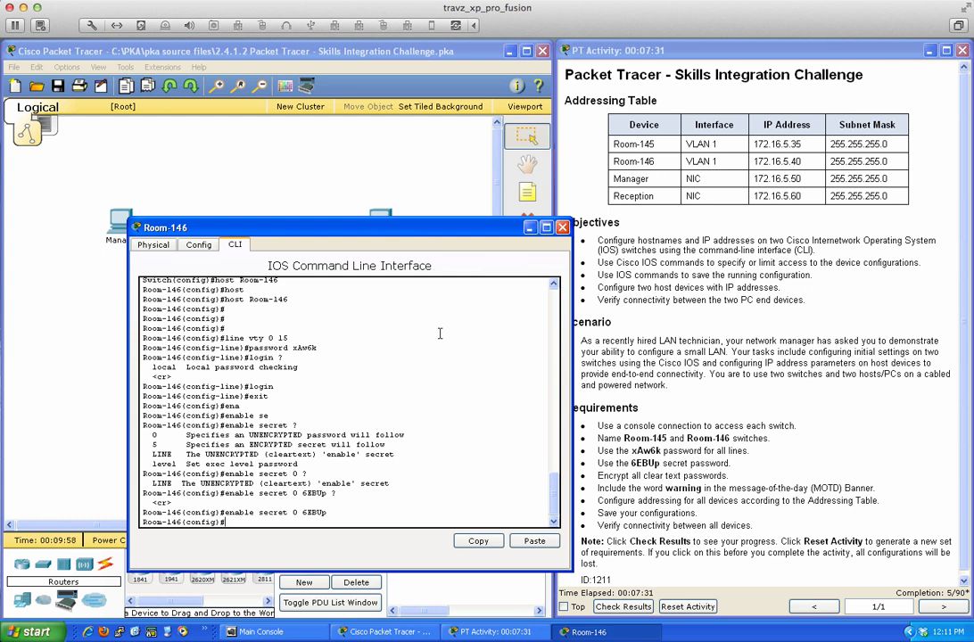
- Explore the service password-encryption options, then clear the line and end configuration
text(ser)
key(Tab)
text(?)
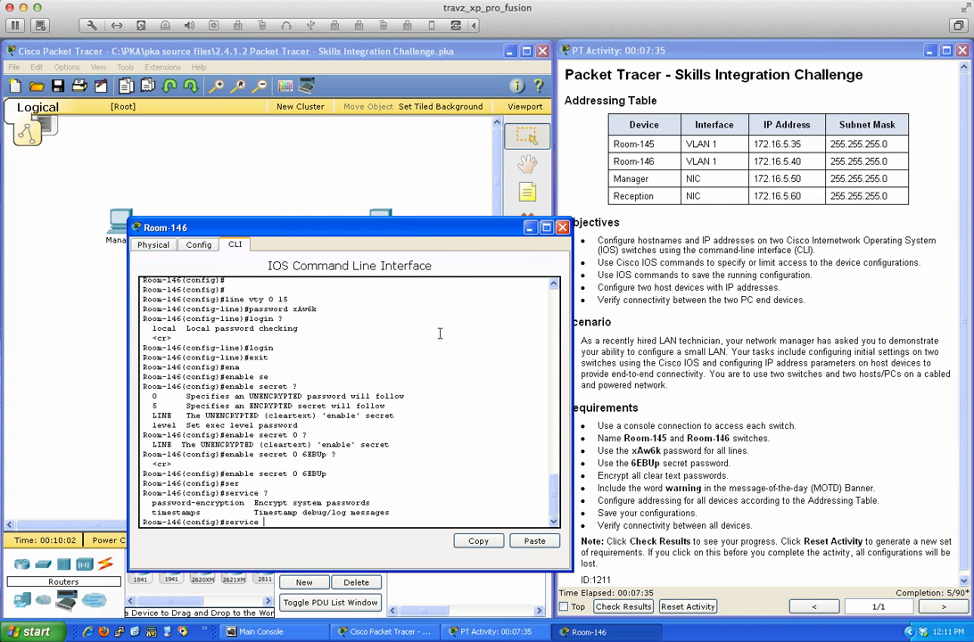
text(pas)
key(Tab)
text(?)
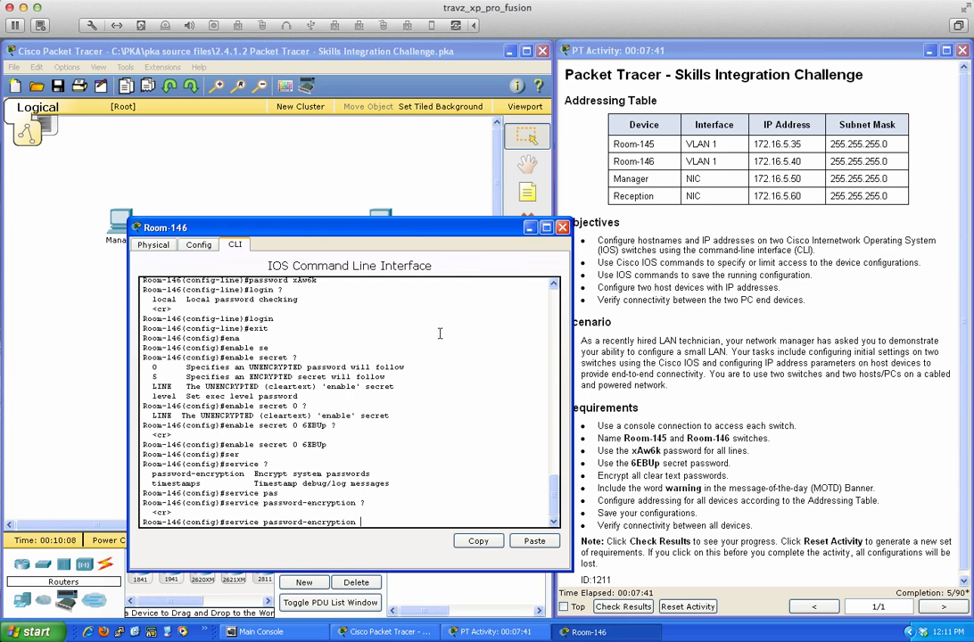
key(BackSpace)
key(BackSpace)
key(BackSpace)
key(BackSpace)
key(BackSpace)
key(BackSpace)
key(BackSpace)
key(BackSpace)
key(BackSpace)
key(BackSpace)
key(BackSpace)
key(BackSpace)
key(BackSpace)
key(BackSpace)
key(BackSpace)
key(BackSpace)
key(BackSpace)
key(BackSpace)
key(BackSpace)
key(BackSpace)
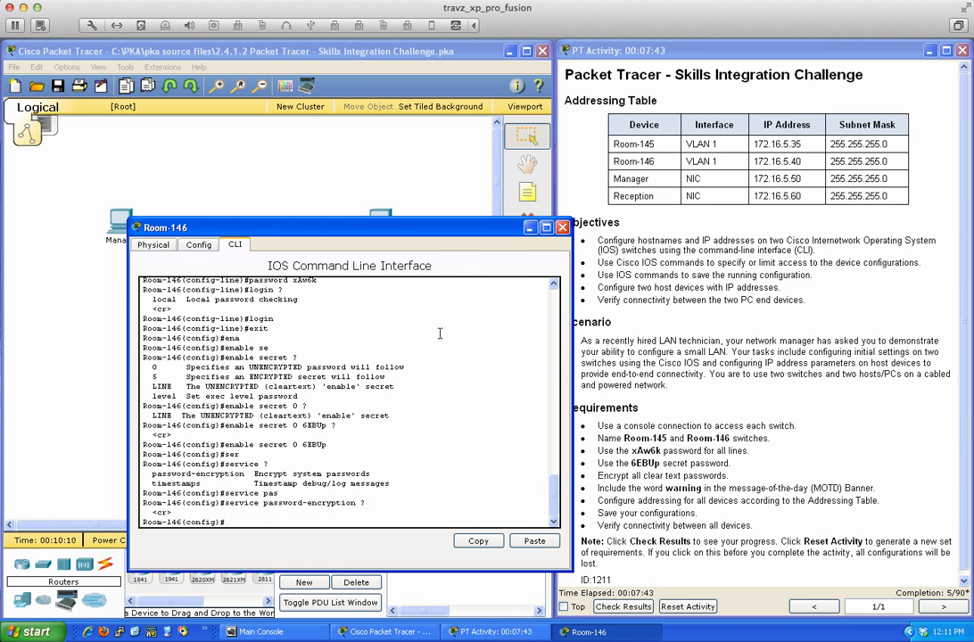
text(end)
key(Return)
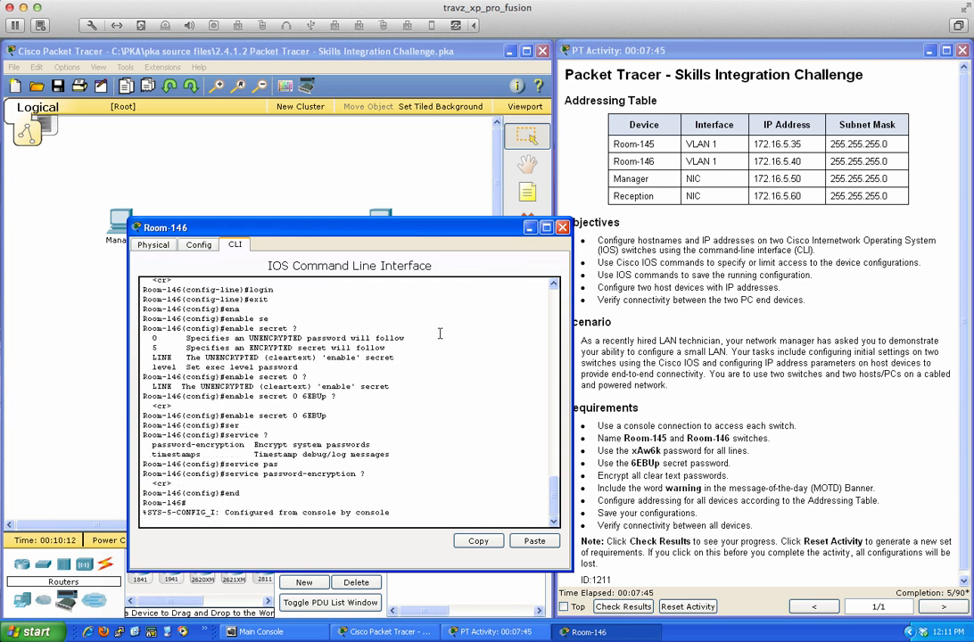
- Drop to user EXEC with disable, and try sh run and show ? there
key(Return)
key(Return)
key(Return)
key(Return)
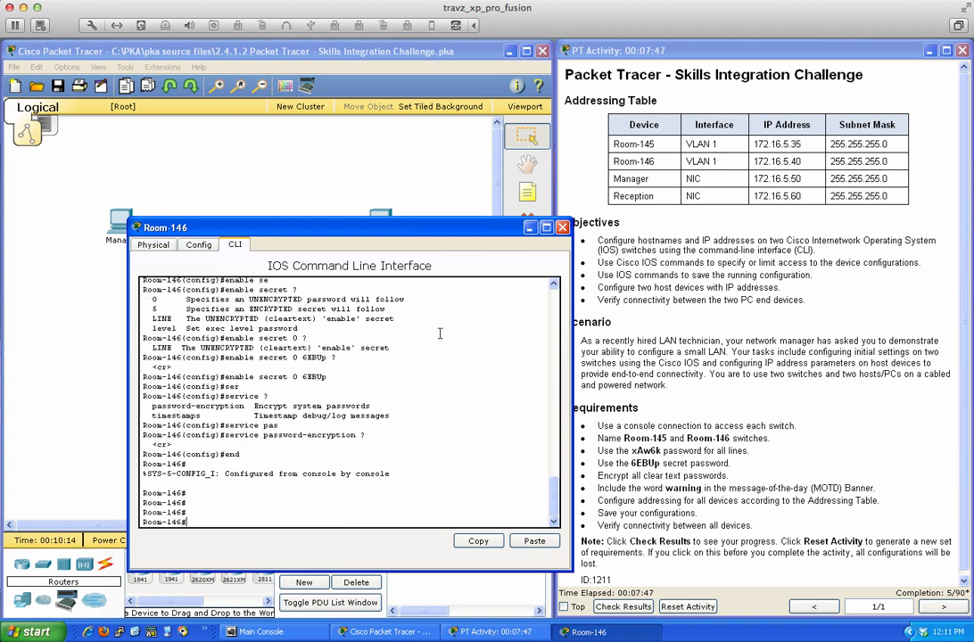
key(Return)
key(Return)
key(Return)
key(Return)
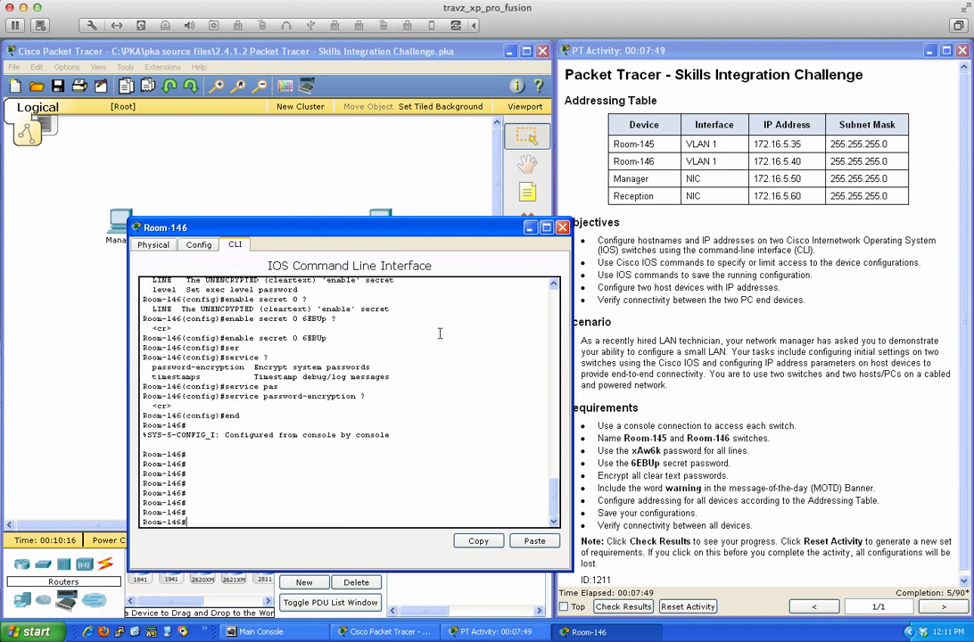
text(dis)
key(Tab)
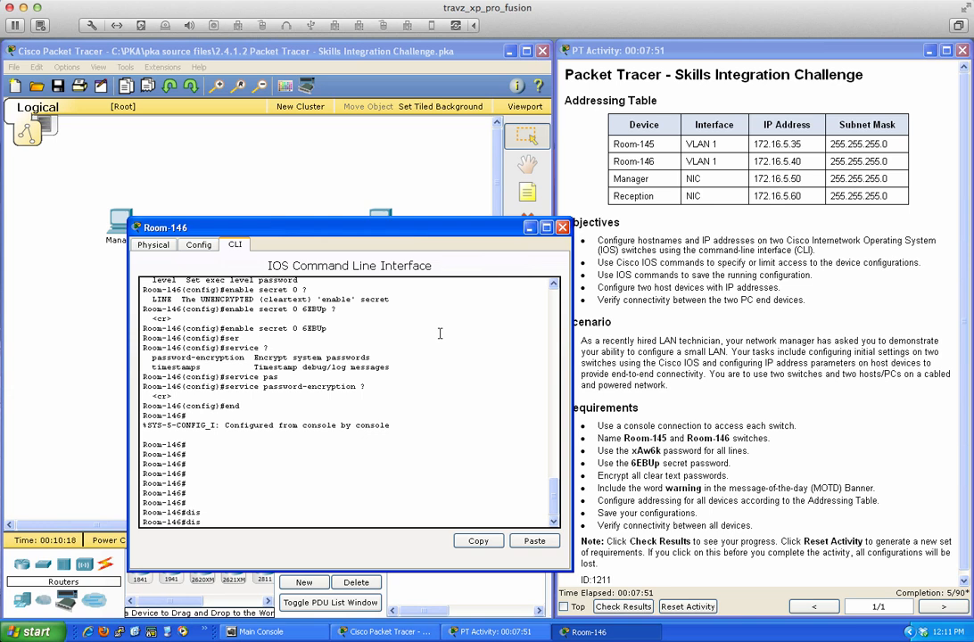
text(able)
key(Return)
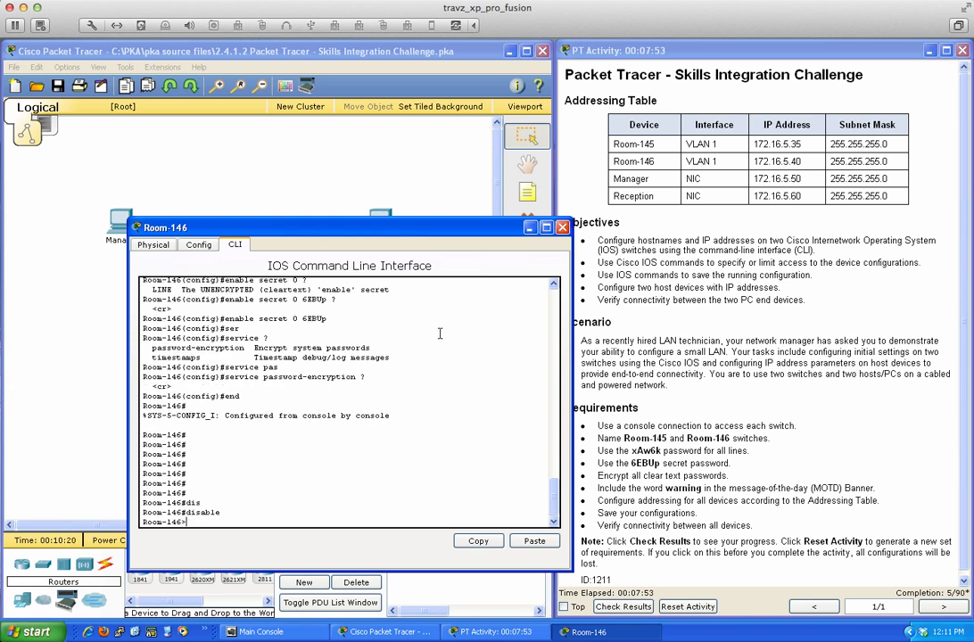
key(Return)
key(Return)
key(Return)
key(Return)
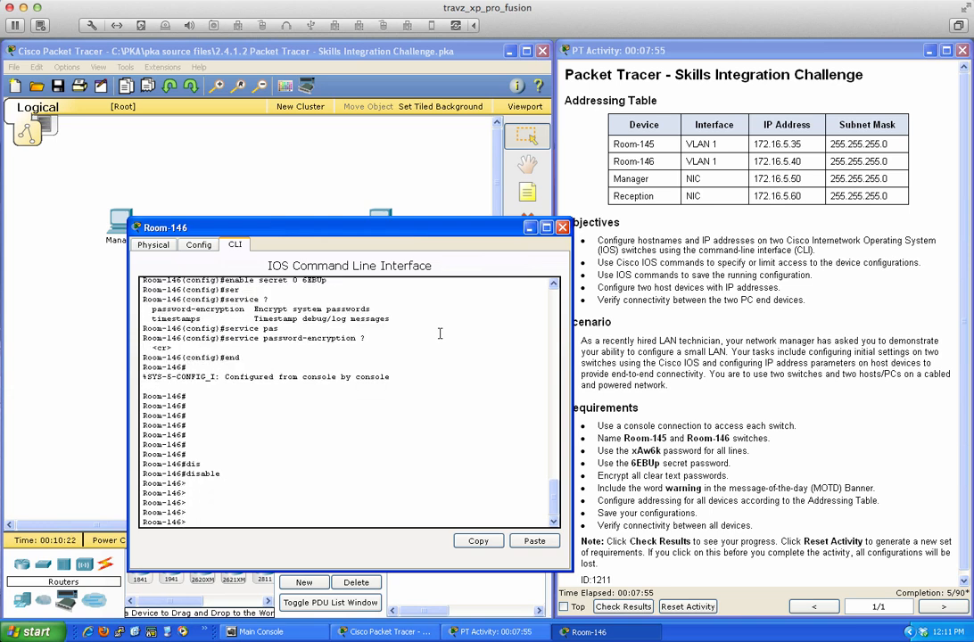
key(Return)
key(Return)
key(Return)
text(sh run)
key(Return)
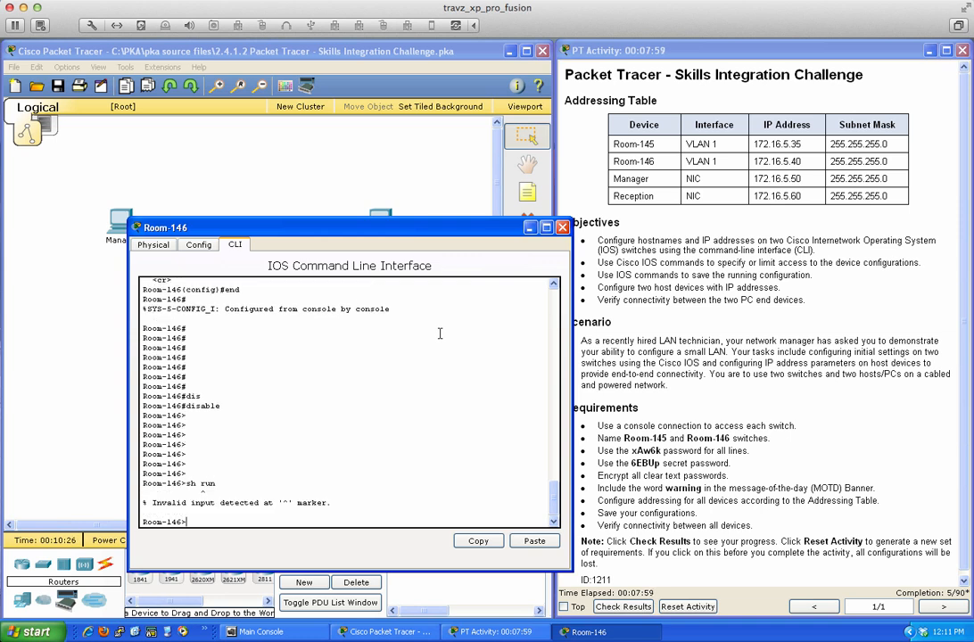
text(show ?)
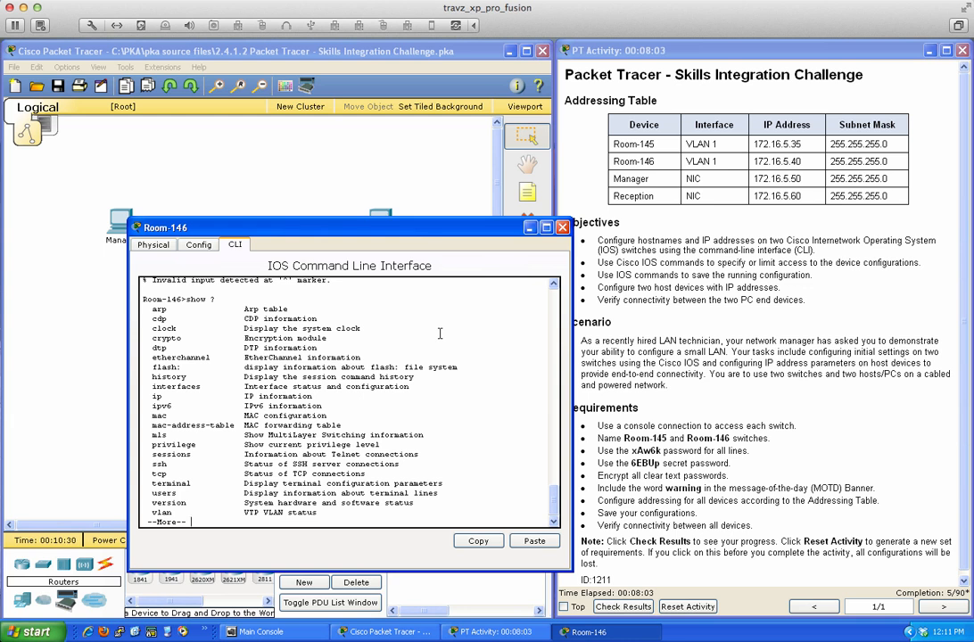
key(space)
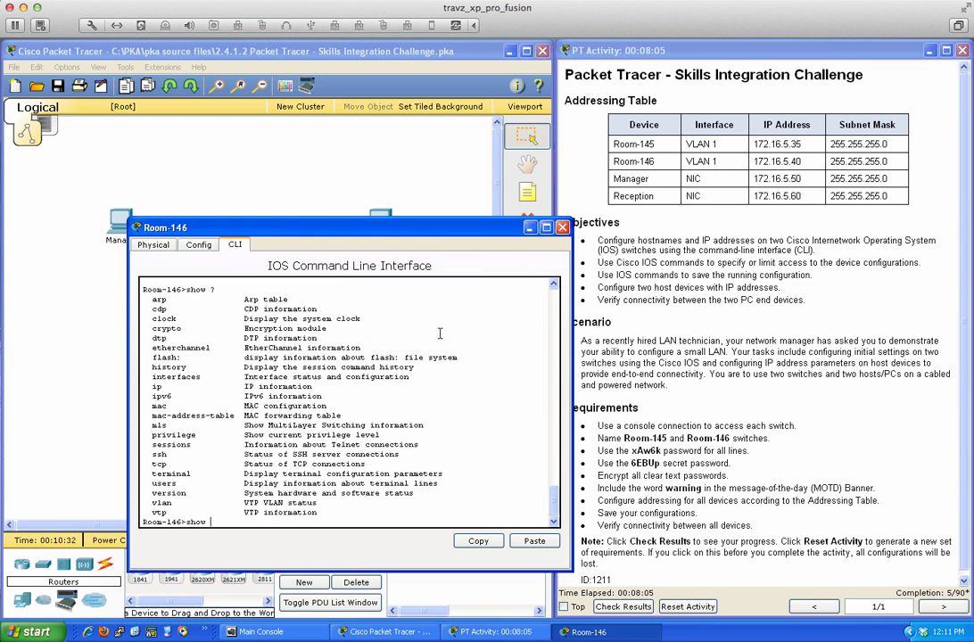
key(BackSpace)
key(BackSpace)
key(BackSpace)
key(BackSpace)
key(BackSpace)
- Re-enter privileged mode with the enable secret and page through sh run
text(en)
key(Tab)
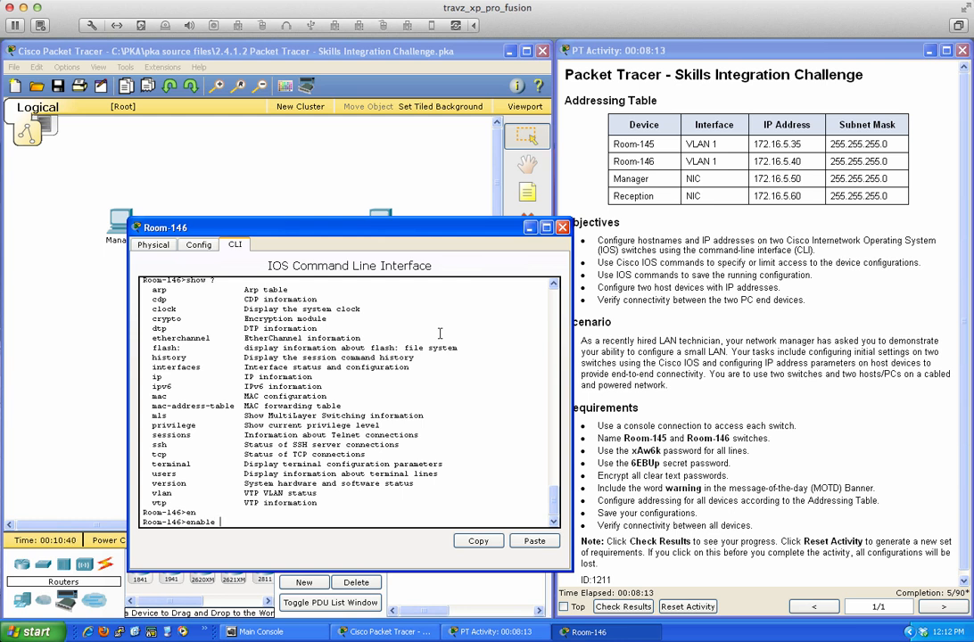
key(Return)
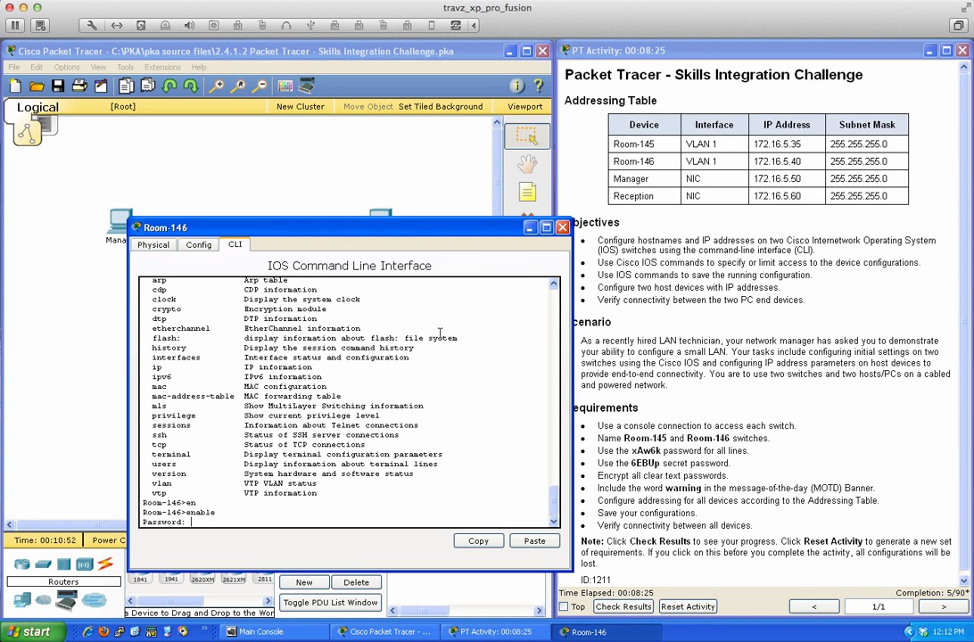
key(Return)
key(Return)
key(Return)
key(Return)
key(Return)
key(Return)
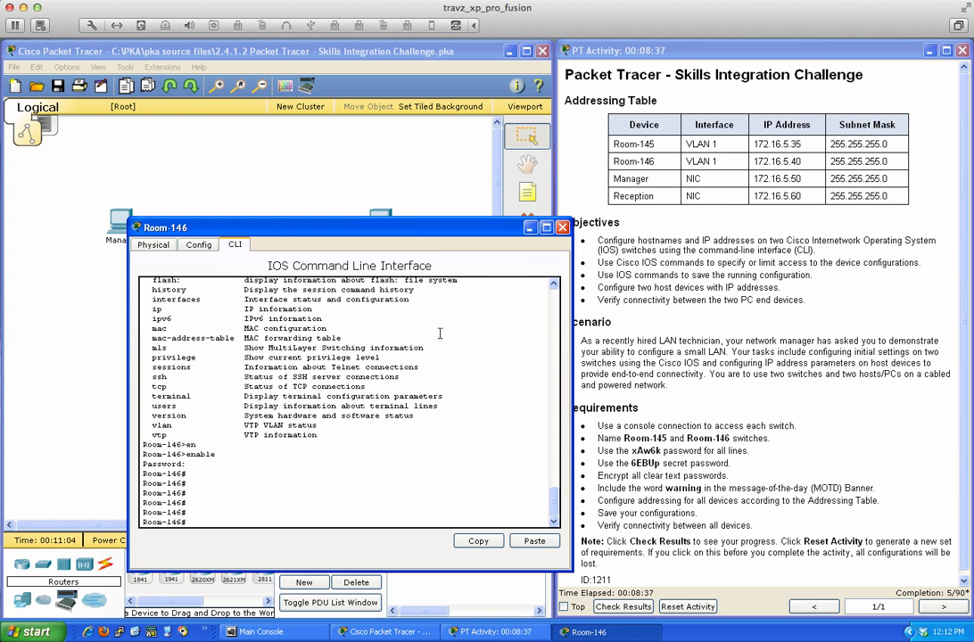
text(sh run)
key(Return)
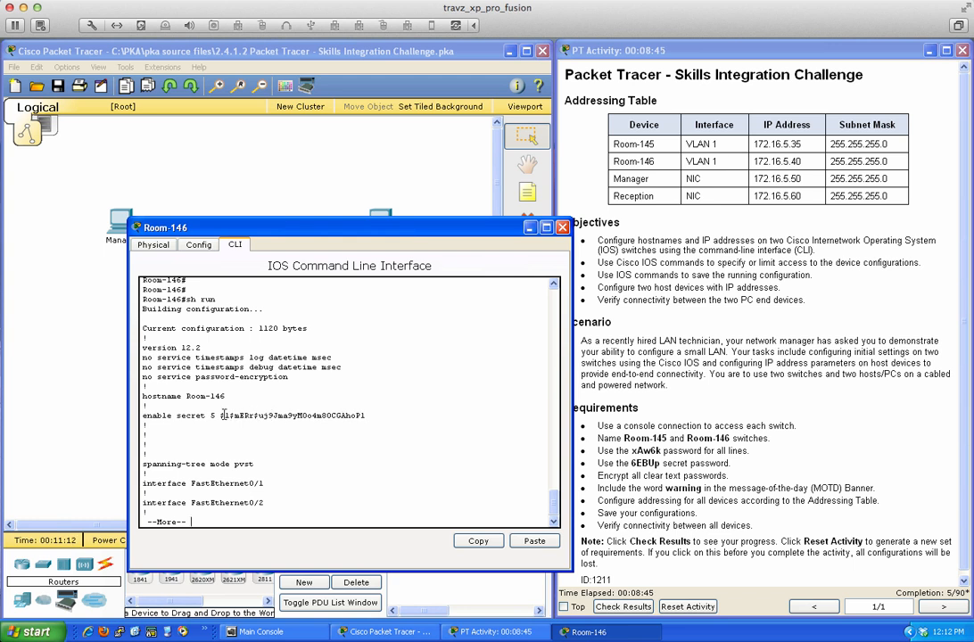
key(space)
key(space)
key(space)
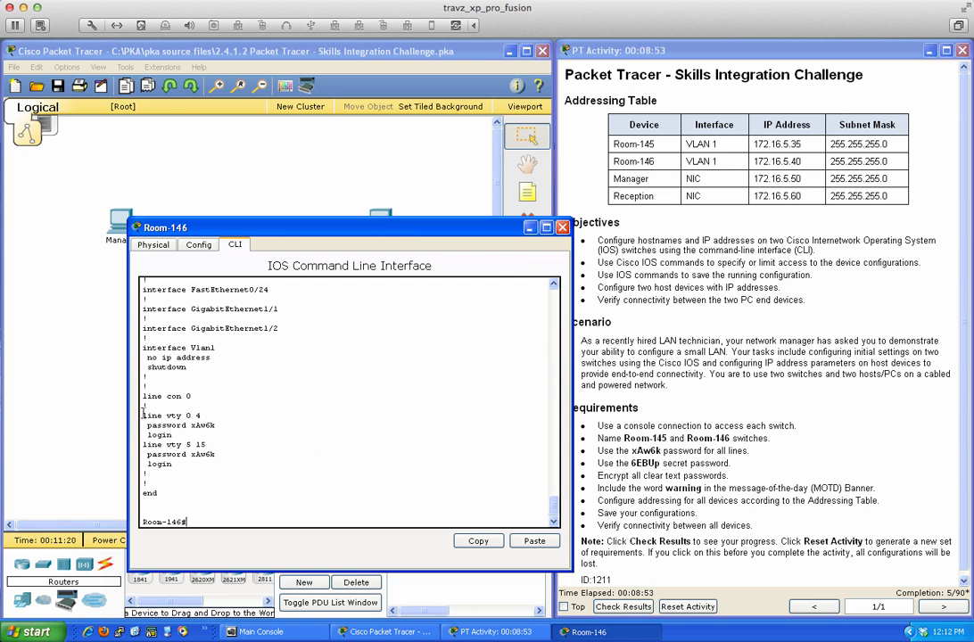
- Enter conf t and enable service password-encryption
drag(143, 415, 239, 461)
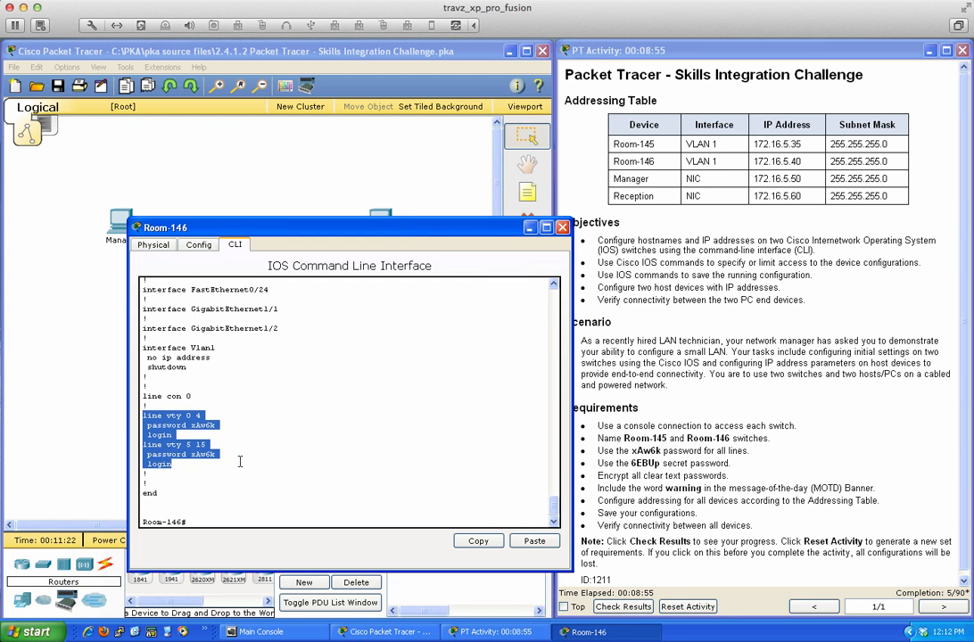
click(191, 457)
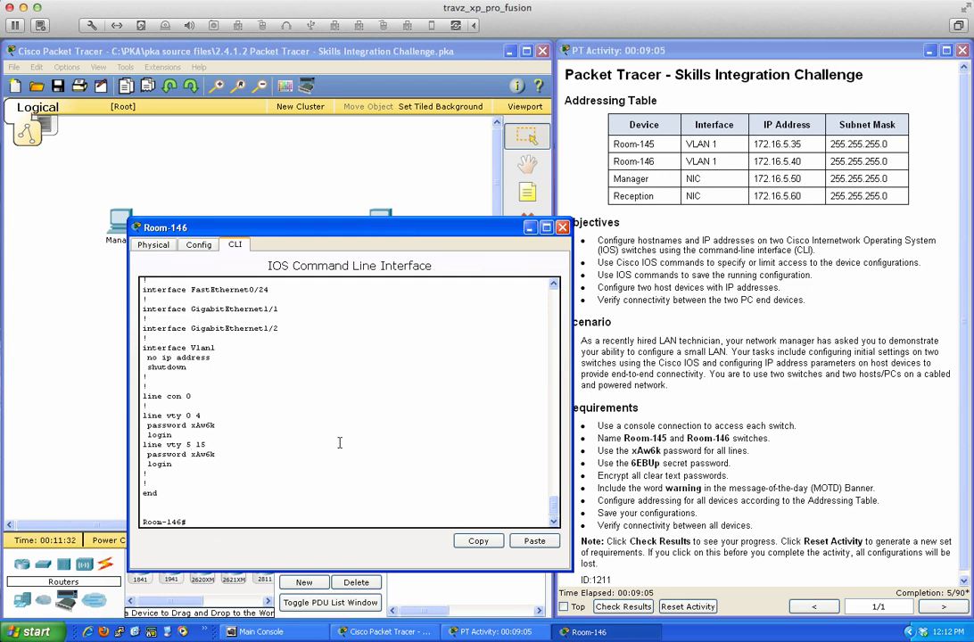
key(Return)
key(Return)
key(Return)
text(conf)
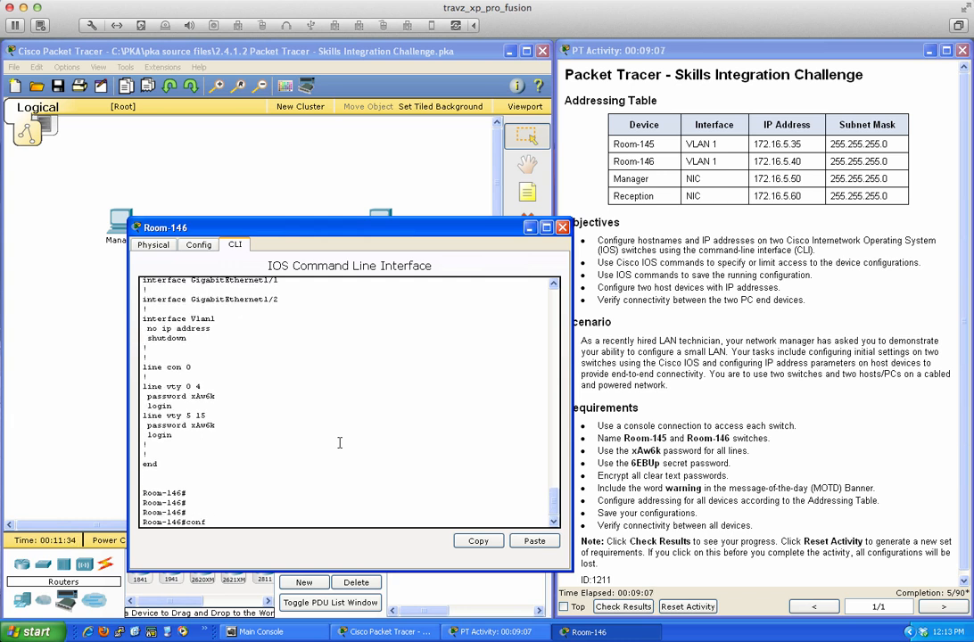
text( t)
key(Return)
text(ser)
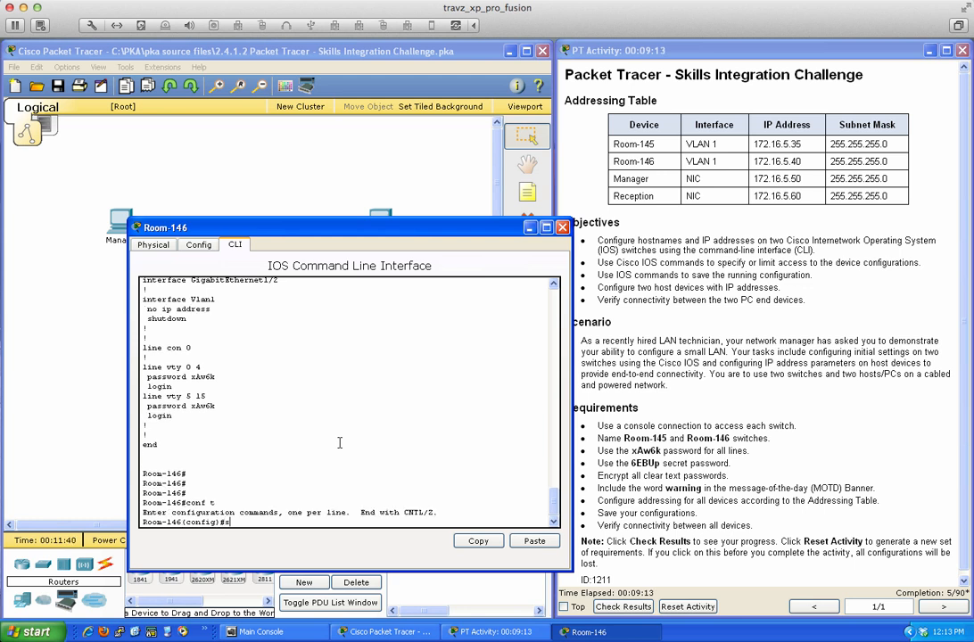
key(Tab)
text(pas)
key(Tab)
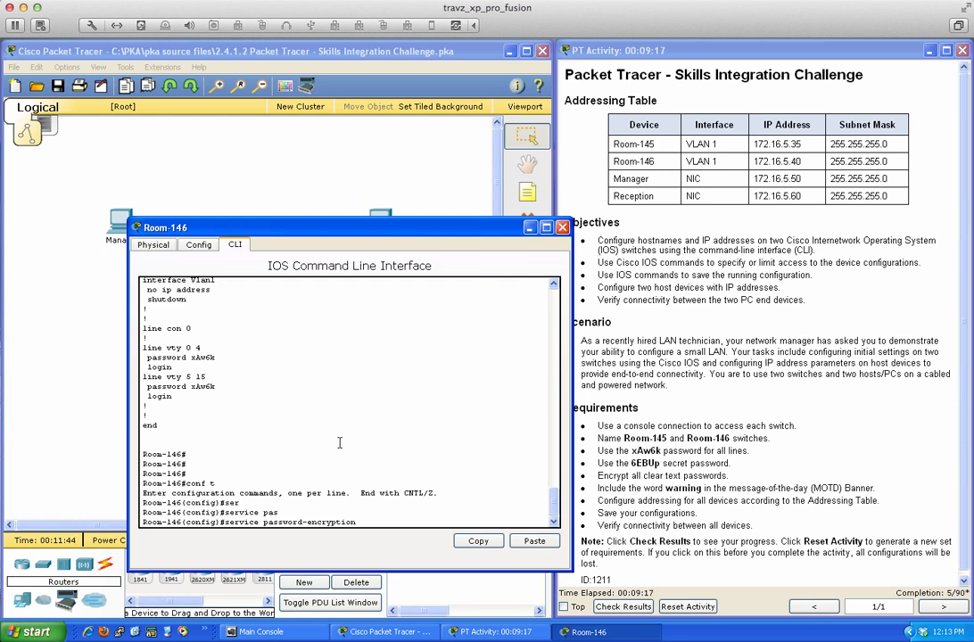
drag(189, 357, 218, 357)
click(371, 521)
key(Return)
- End configuration mode and display the running configuration again with sh run
text(end)
key(Return)
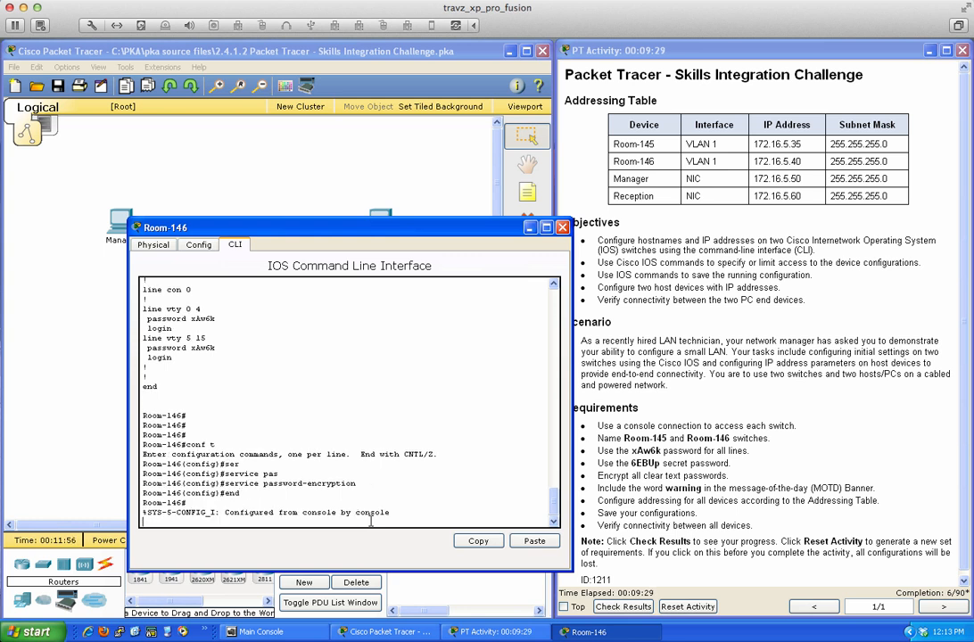
key(Return)
key(Return)
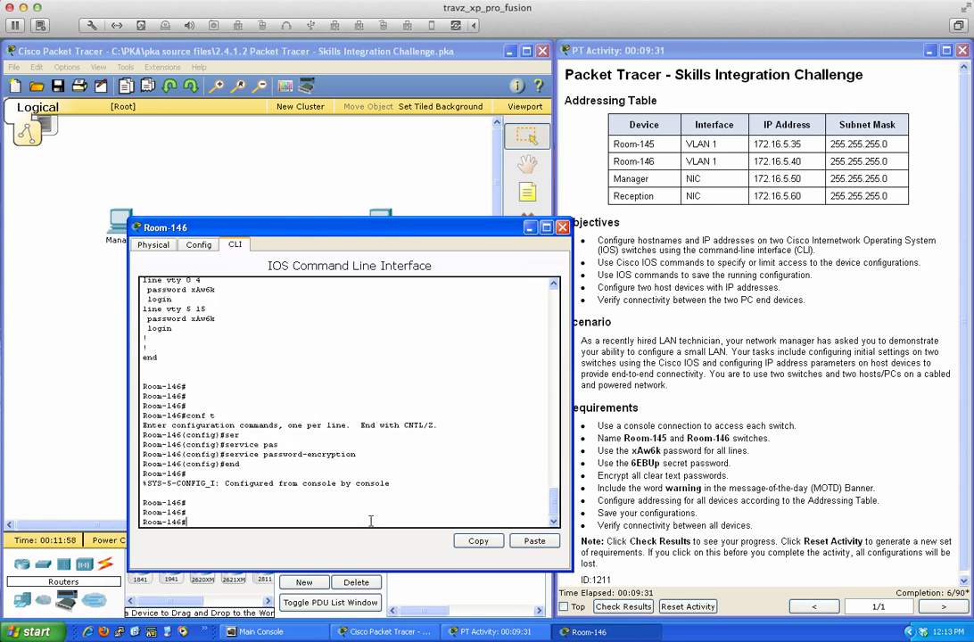
text(sh run)
key(Return)
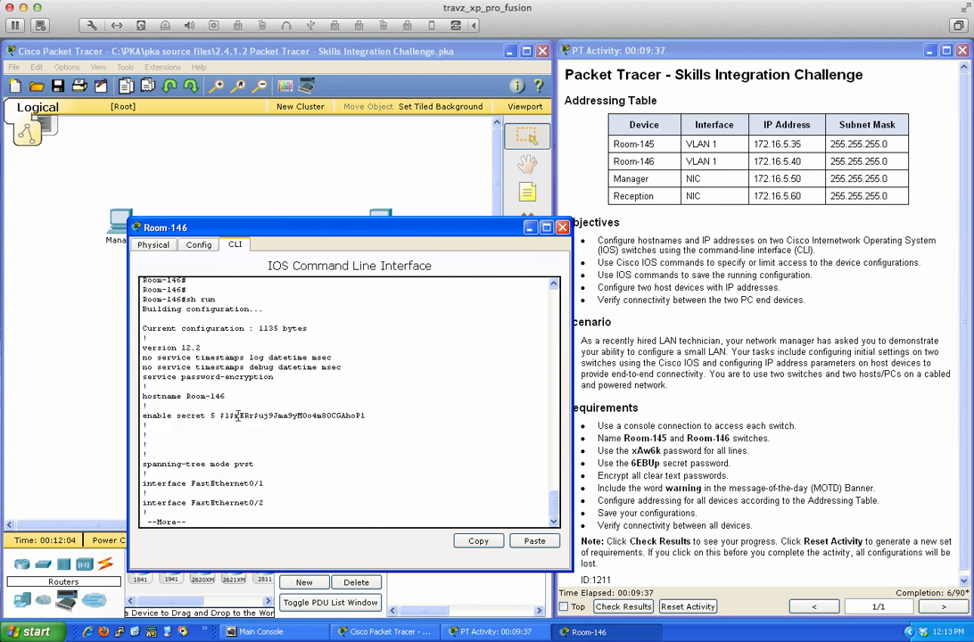
- Page to the end of the running-config to check the type-7 encrypted vty 0 4 and 5 15 passwords
key(space)
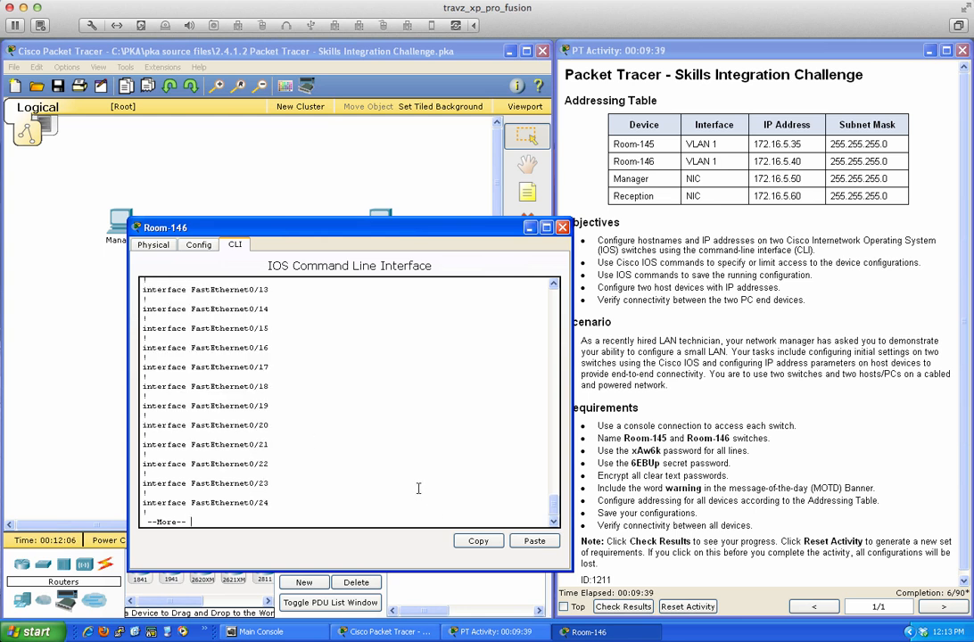
key(space)
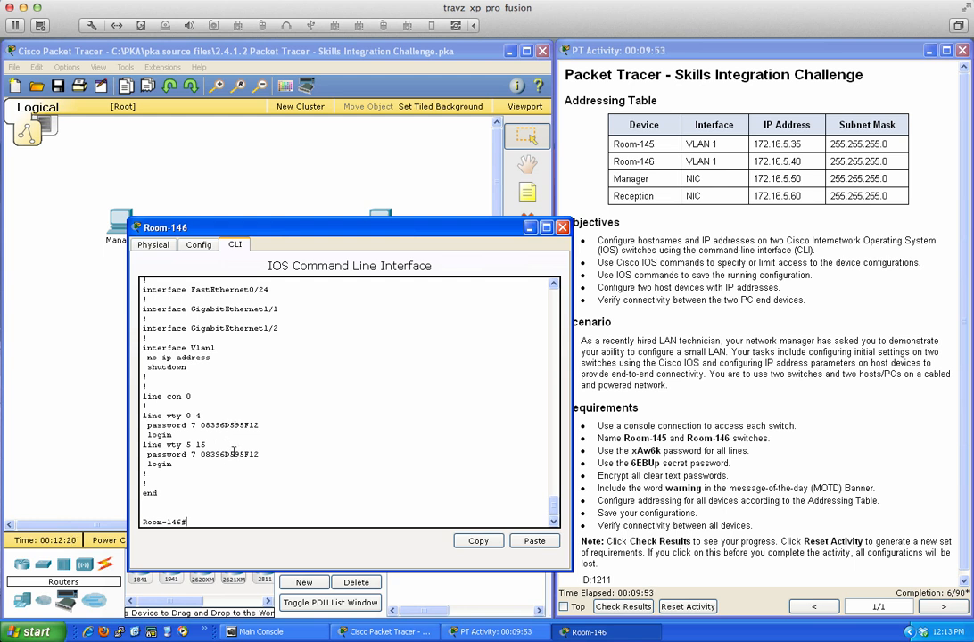
click(357, 456)
key(Return)
key(Return)
key(Return)
- From global config, add the $-delimited MOTD banner 'Please be careful on this system - WARNING - warning' to Room-146
text(co)
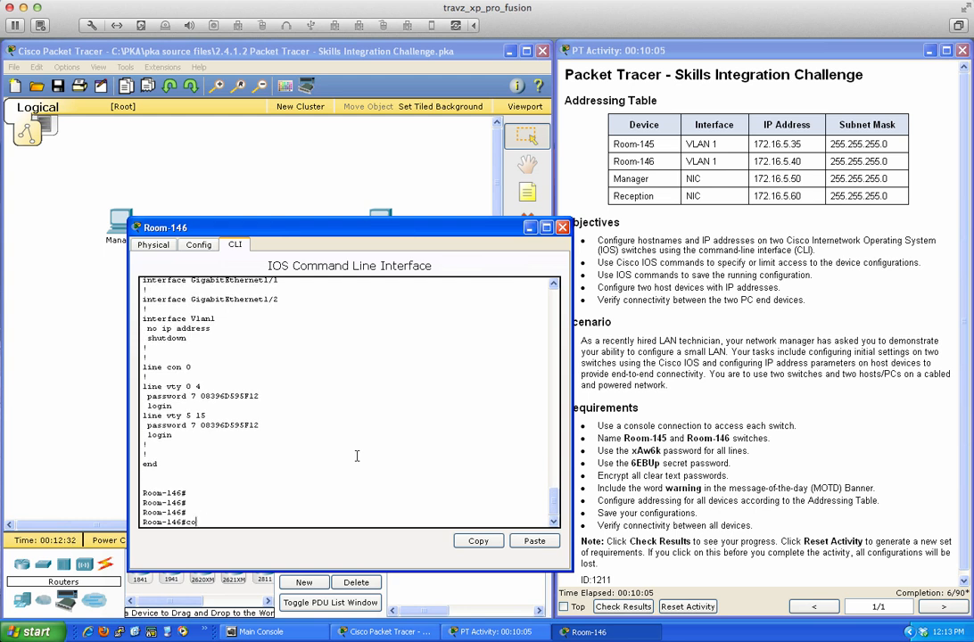
text(nf t)
key(Return)
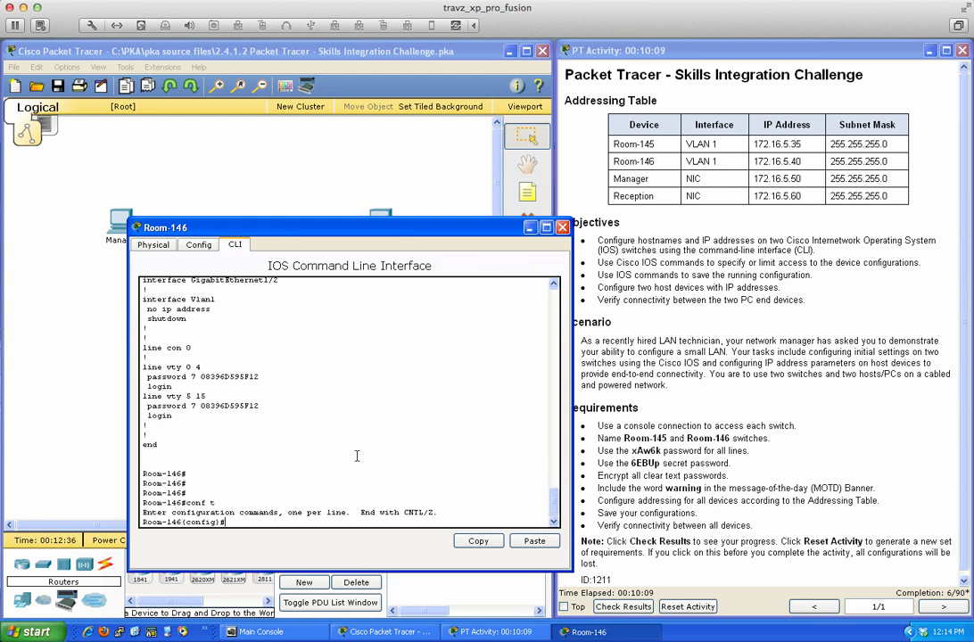
key(Return)
text(ban)
key(Tab)
text(?)
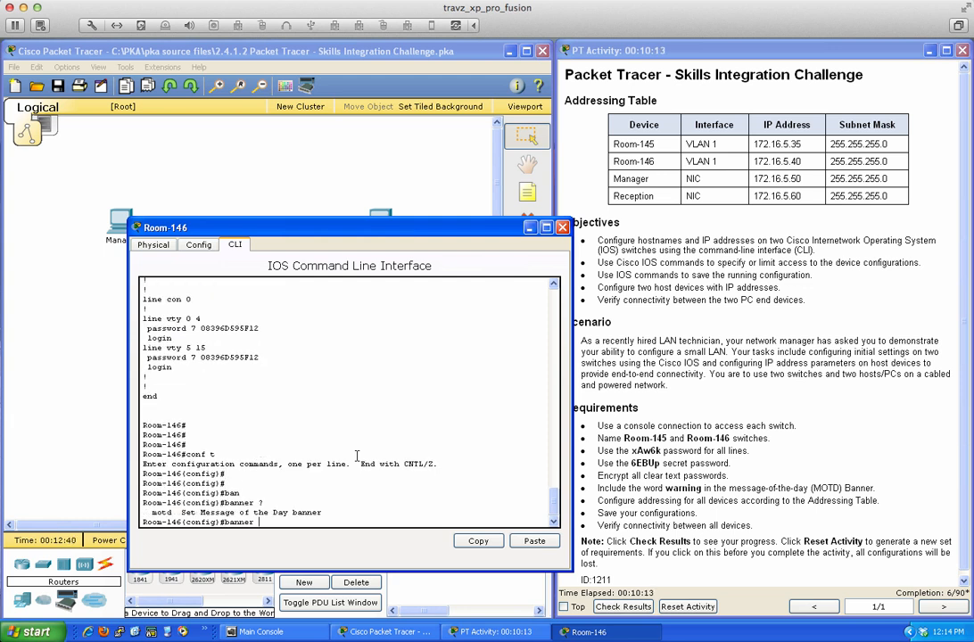
text(mo)
key(Tab)
text(?)
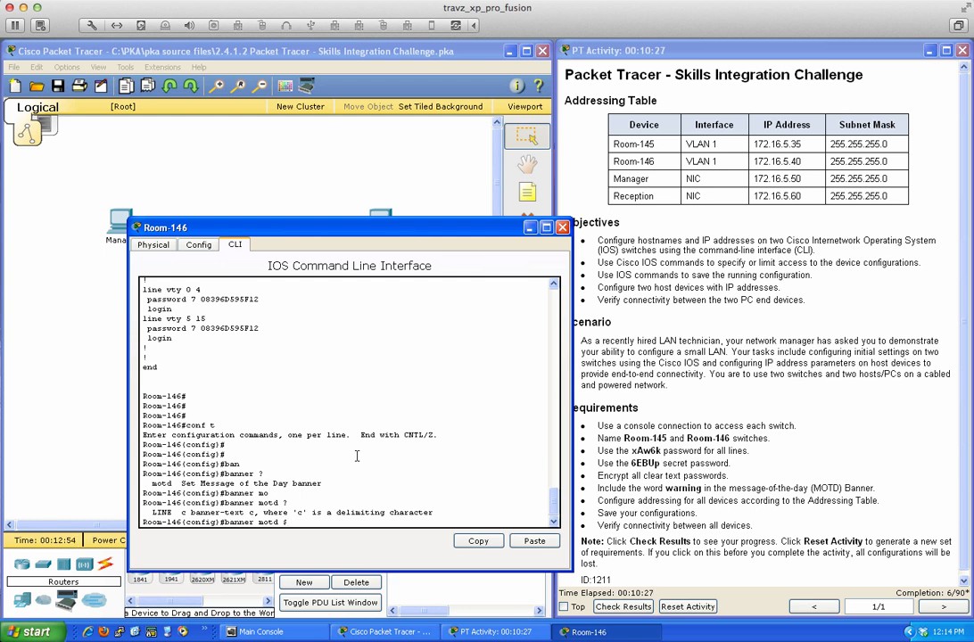
key(Return)
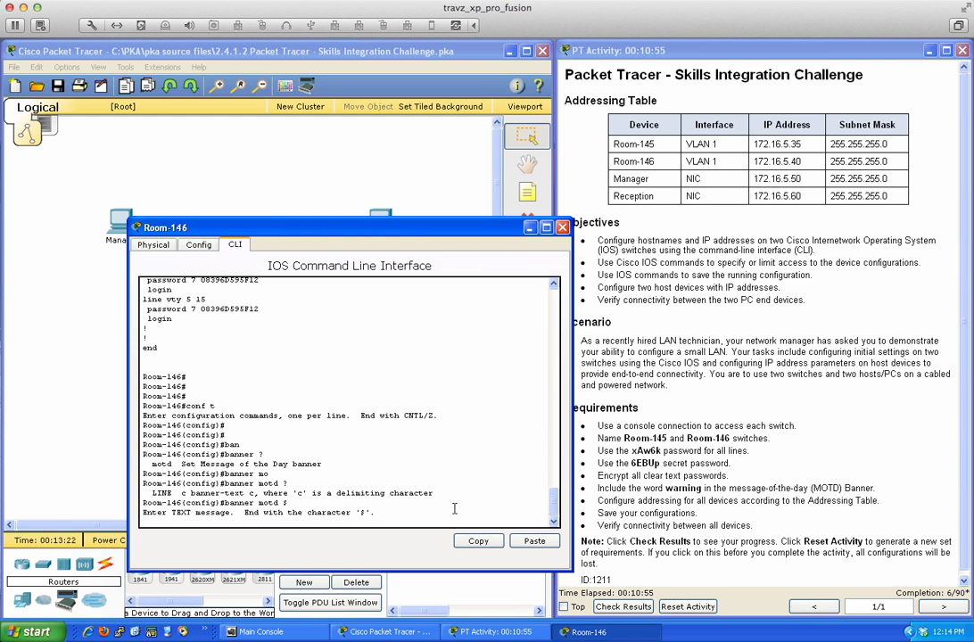
text(Please be )
text(cas)
text(eful on this syste)
text(m)
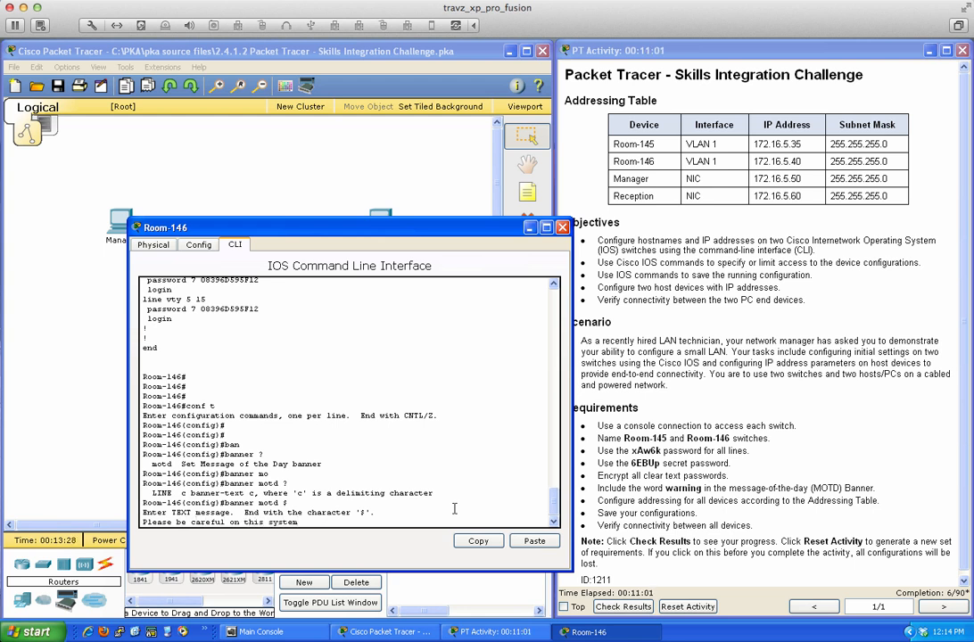
text( - WARNING - warning)
key(Return)
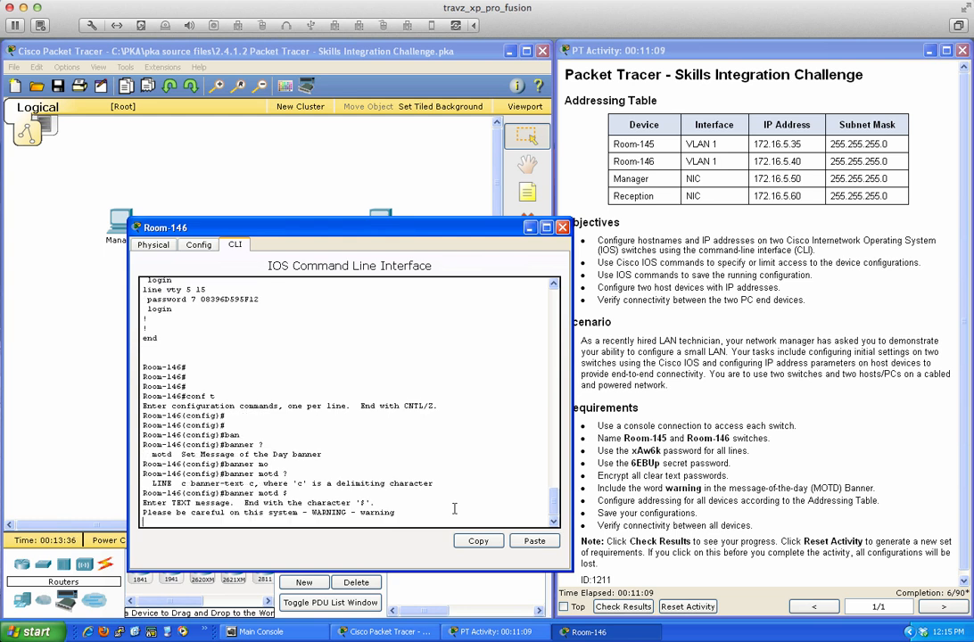
text($)
key(Return)
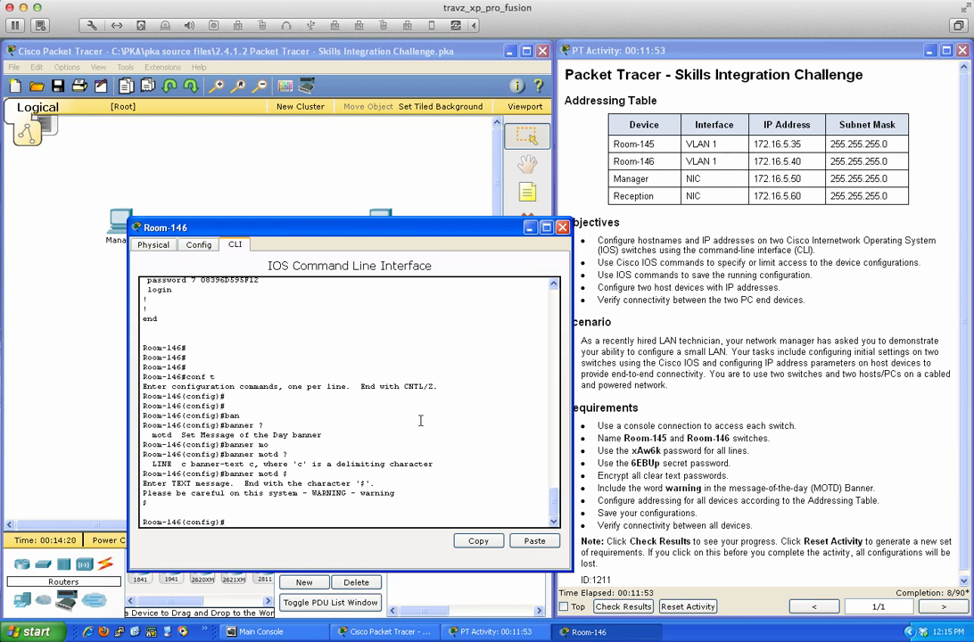
- Enable interface VLAN 1 with no shut and address it 172.16.5.40 255.255.255.0
key(Return)
key(Return)
key(Return)
key(Return)
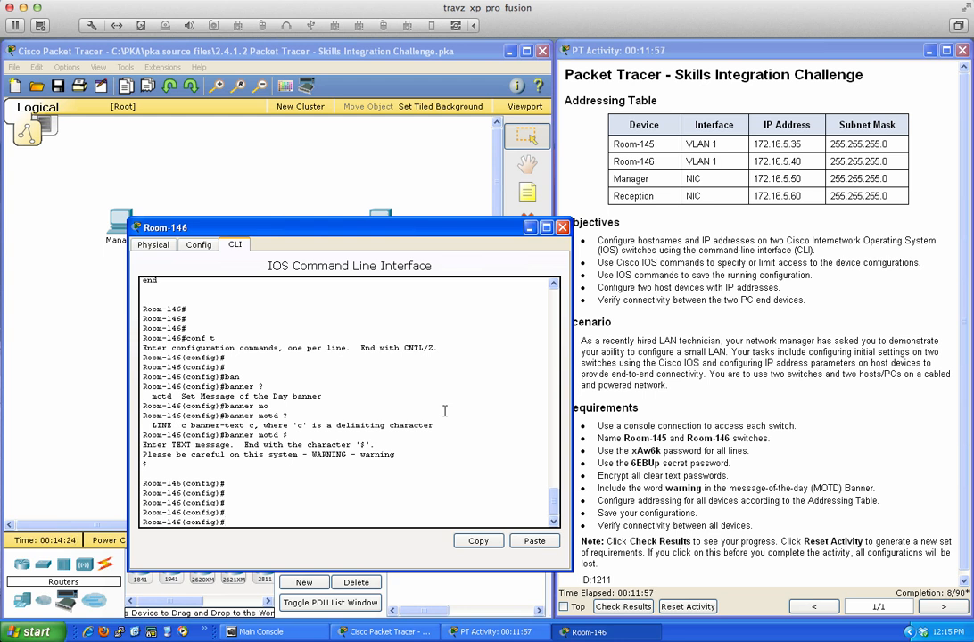
text(int vlan 1)
key(Return)
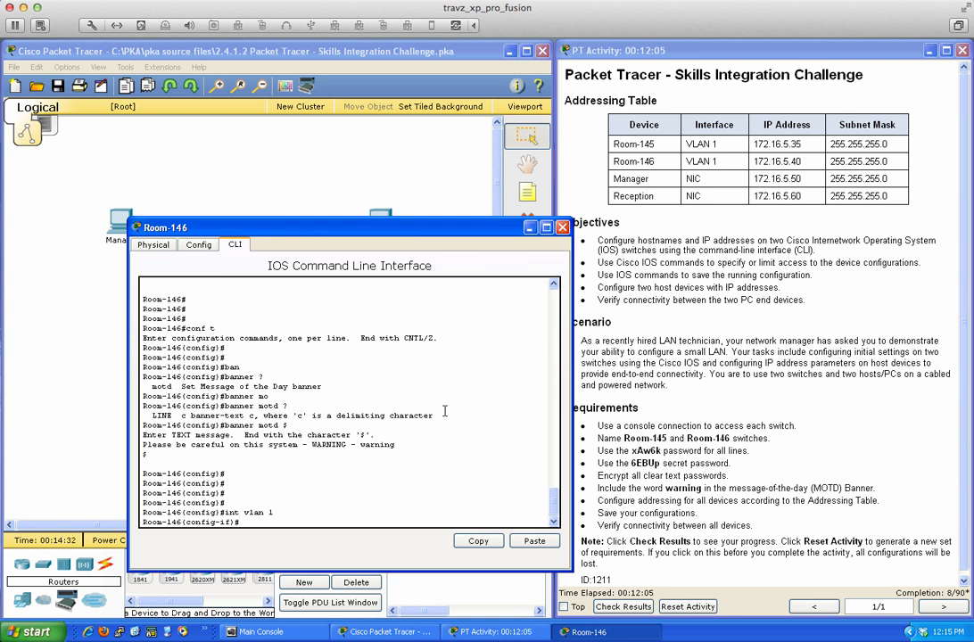
text(no shut)
key(Return)
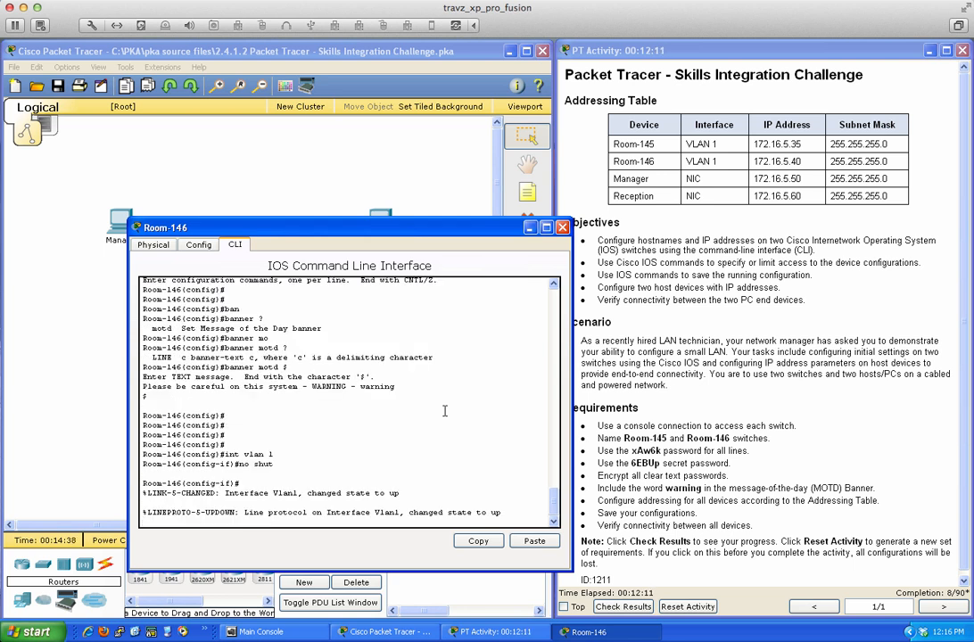
key(Return)
key(Return)
key(Return)
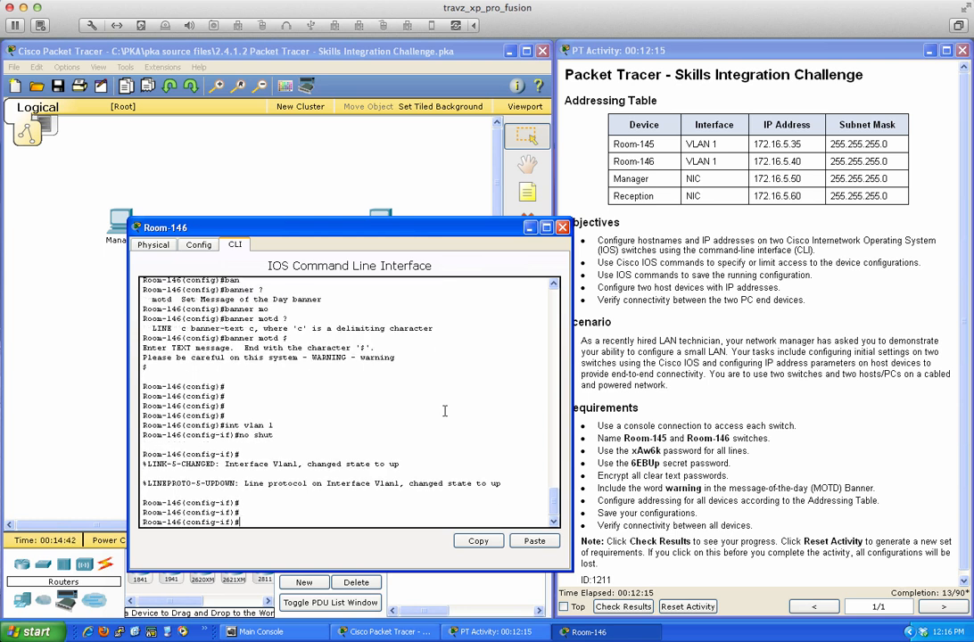
text(ip address 172.16.5.40 255.255.255)
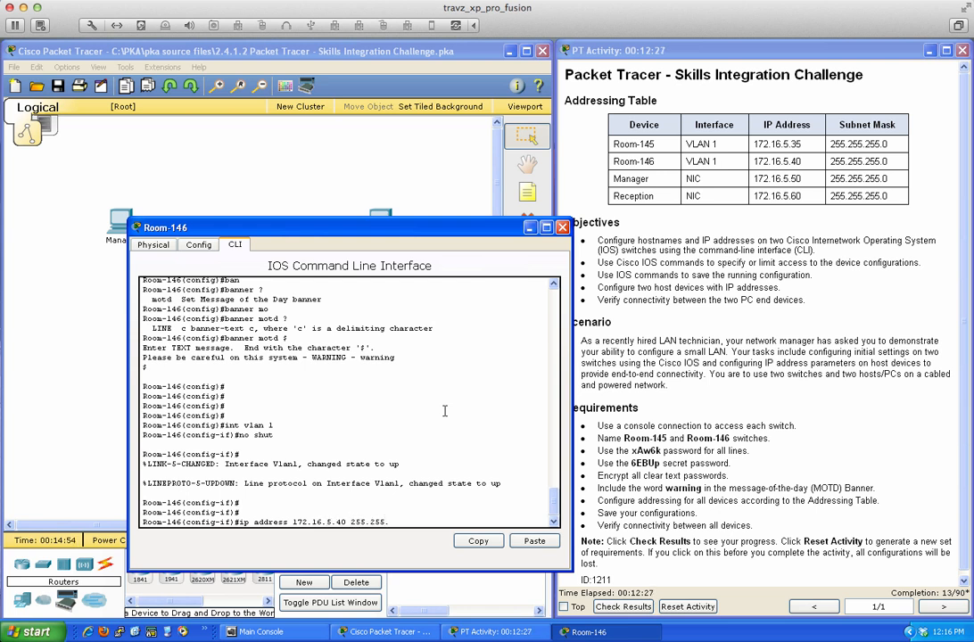
text(.0)
key(Return)
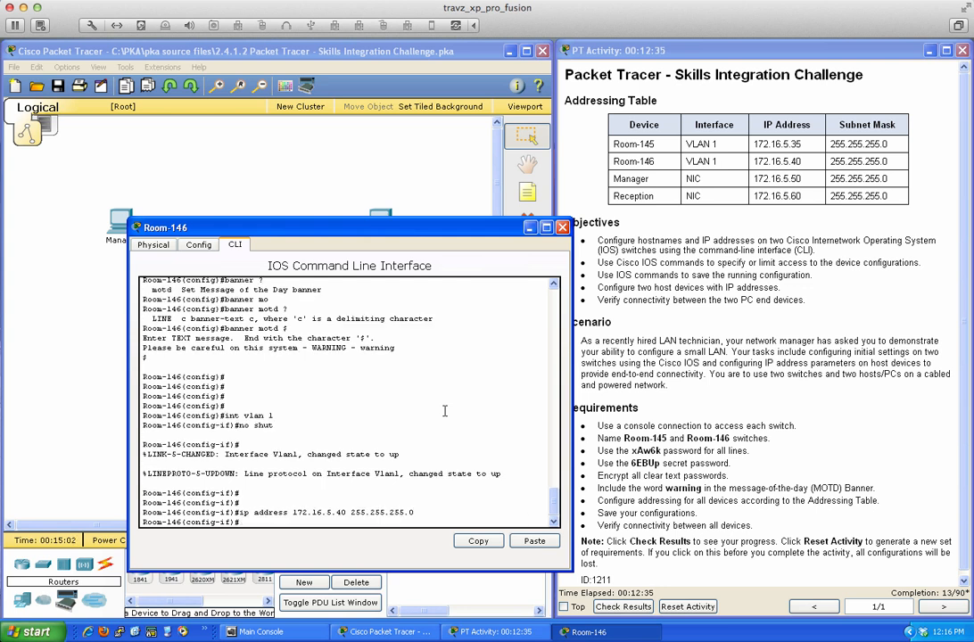
- Describe VLAN 1 as 'Packet Tracer lab #2.4.1.2' and end configuration mode
text(des)
key(Tab)
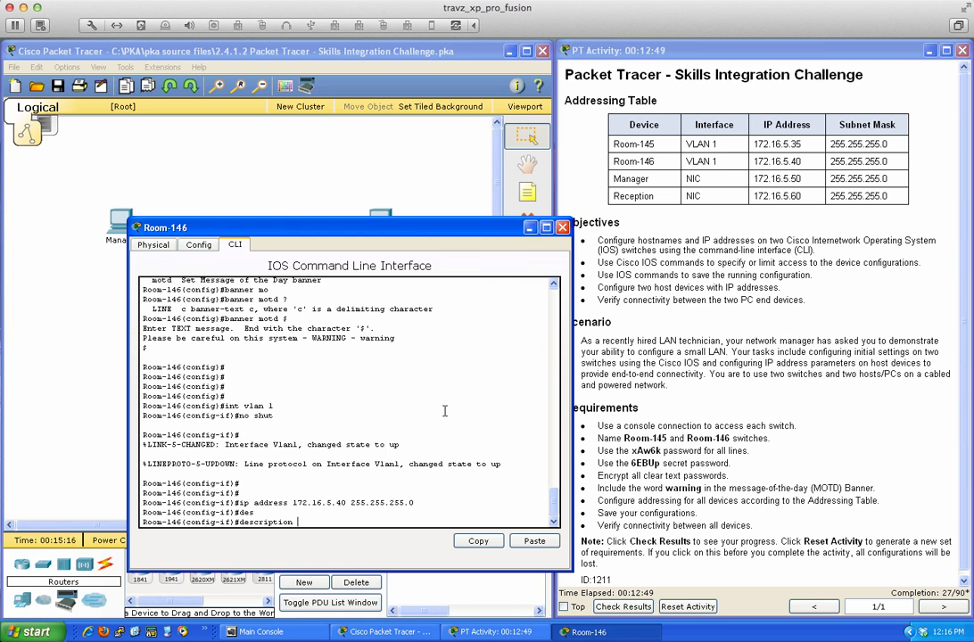
text(PacketT)
key(BackSpace)
text(Tracer lab #2.4.1.2)
key(Return)
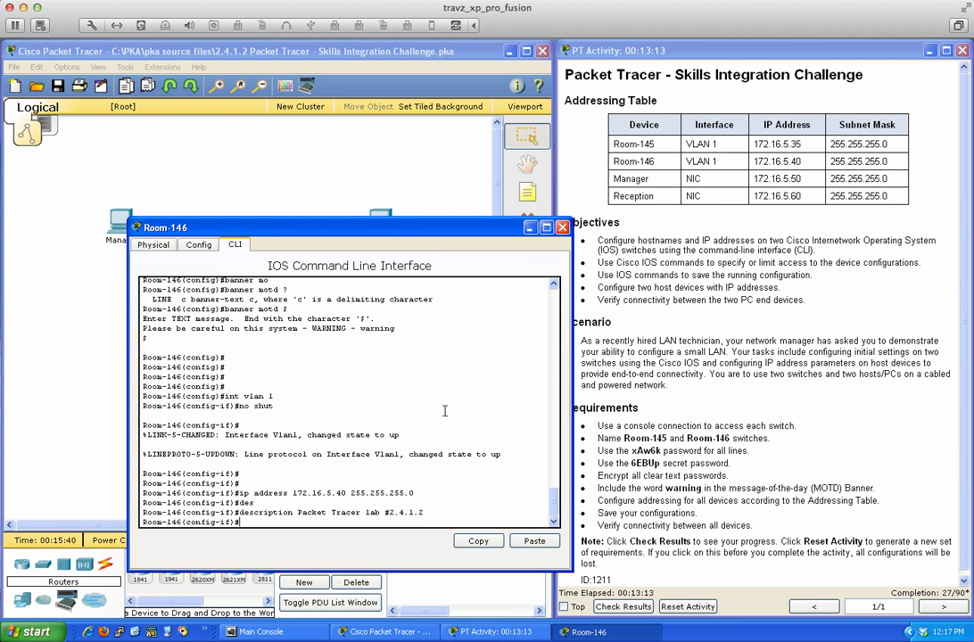
text(end)
key(Return)
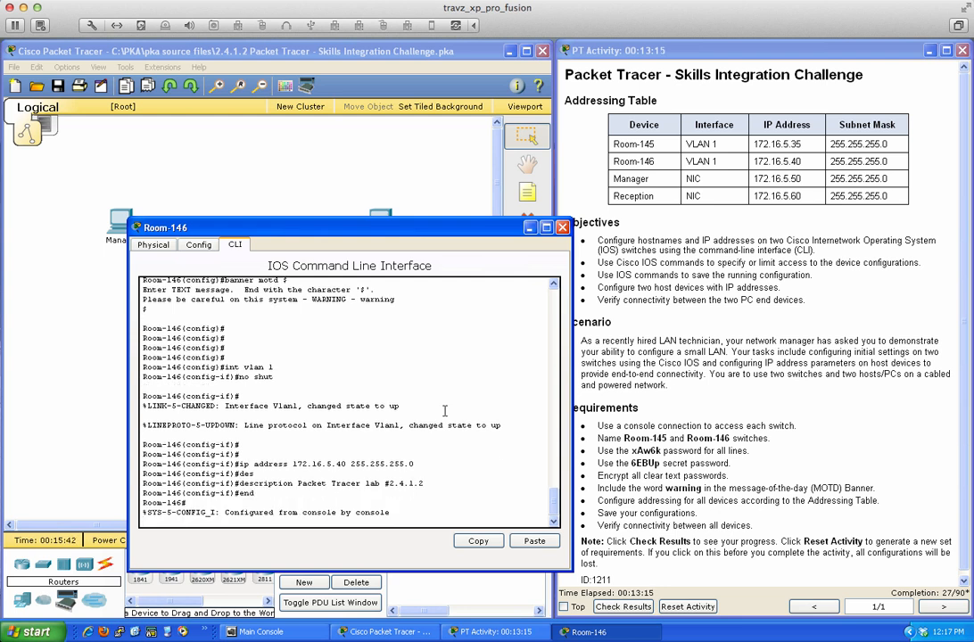
key(Return)
key(Return)
key(Return)
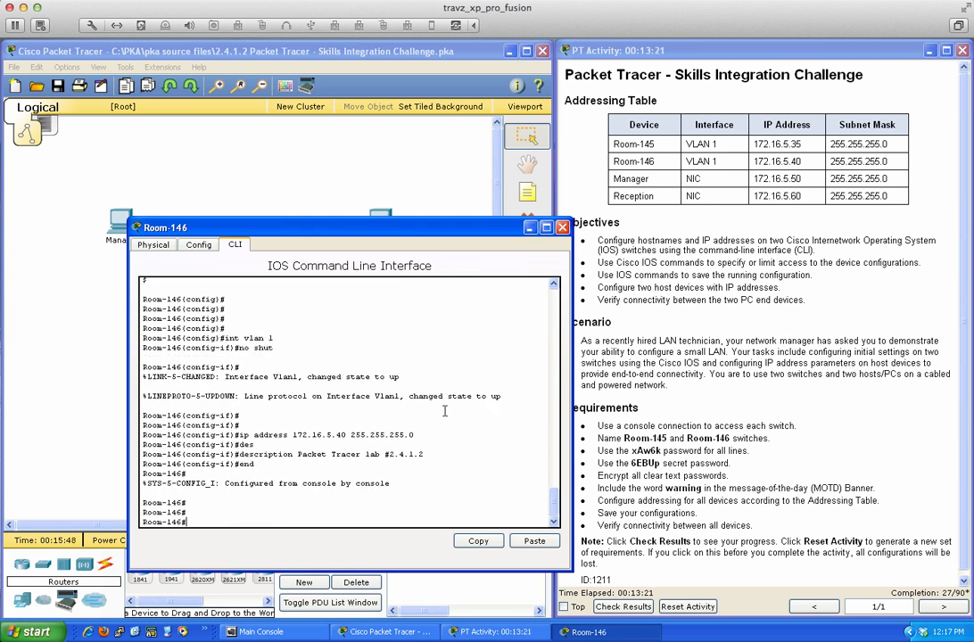
- Copy running-config to startup-config with the default filename, then list it with sh run
text(copy runn)
key(Tab)
text(star)
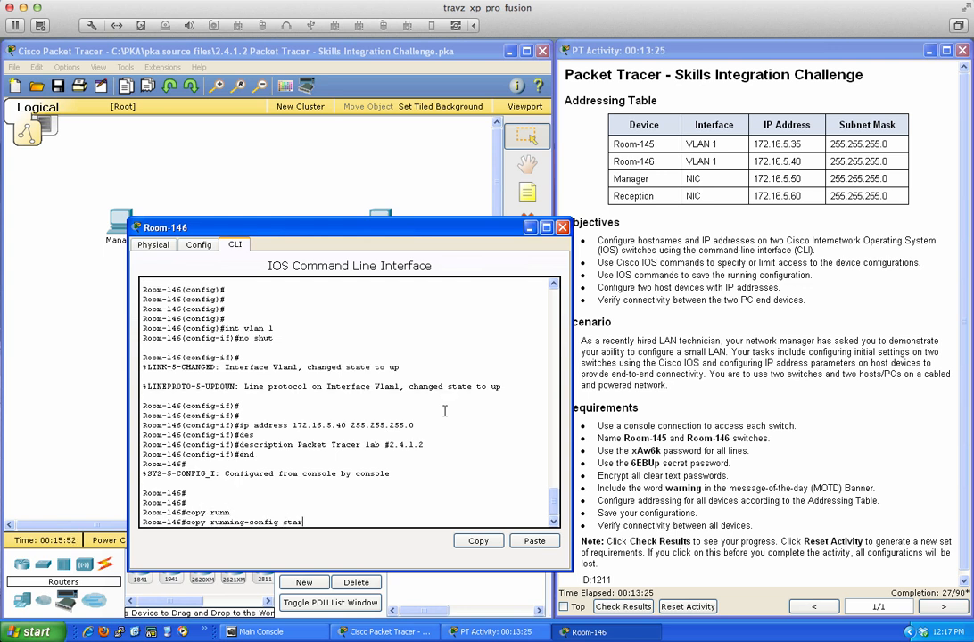
key(Tab)
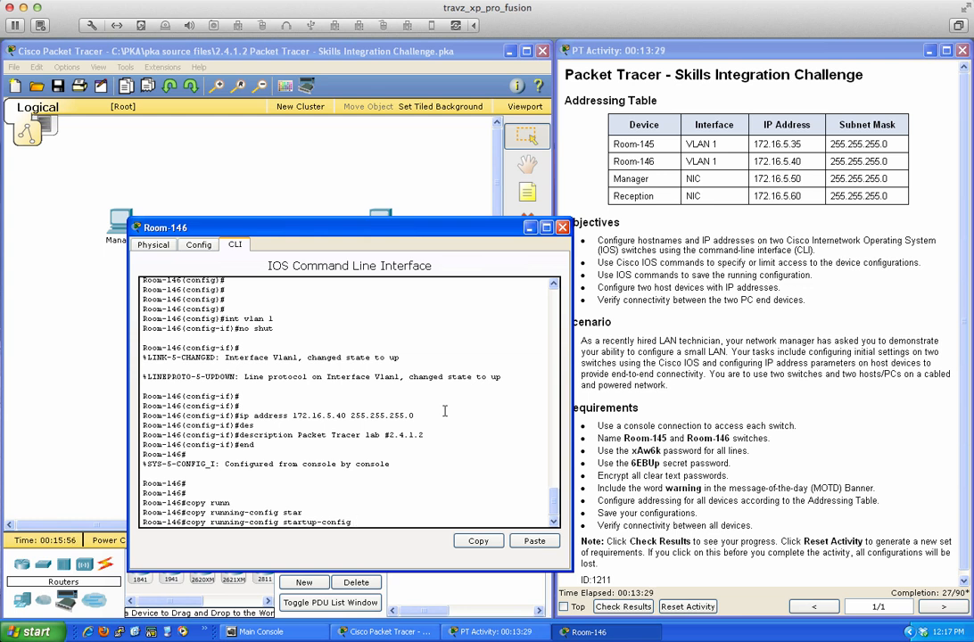
key(Return)
key(Return)
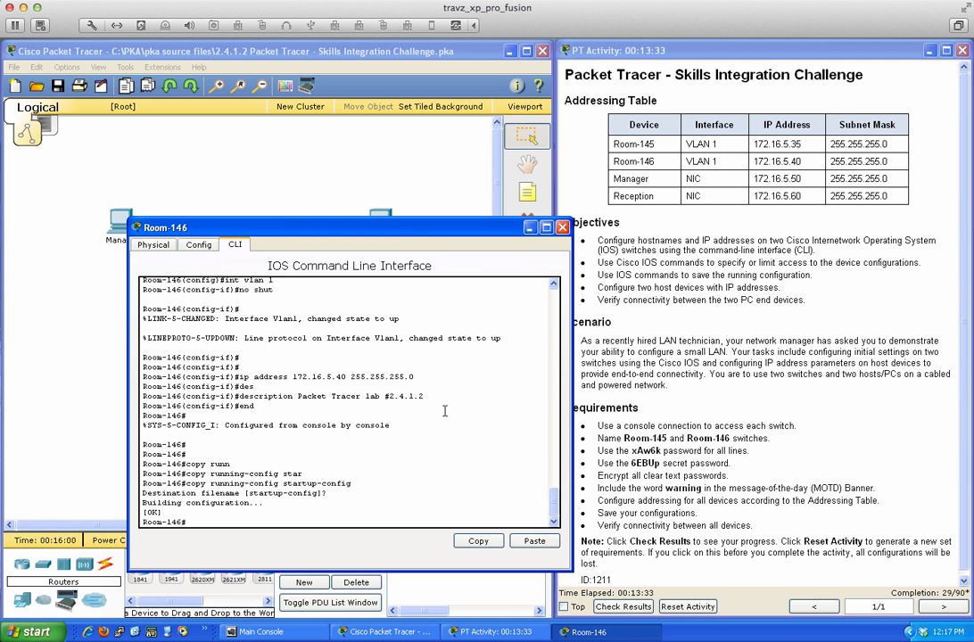
key(Return)
key(Return)
key(Return)
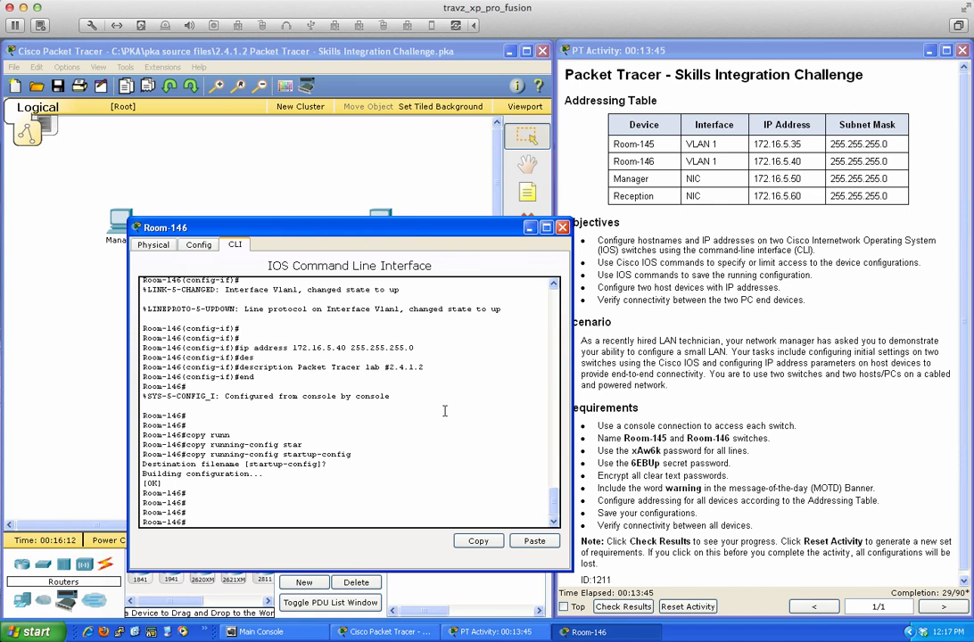
text(sh run)
key(Return)
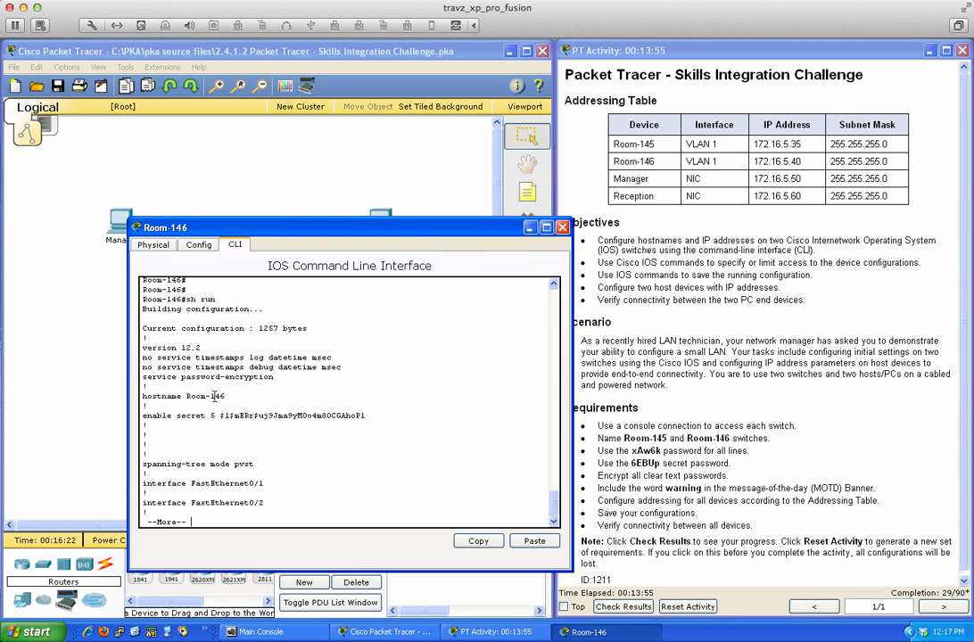
- Page the running-config to its end, checking VLAN 1 address, MOTD banner and encrypted passwords
key(Return)
key(Return)
key(Return)
key(Return)
key(Return)
key(Return)
key(Return)
key(Return)
key(Return)
key(Return)
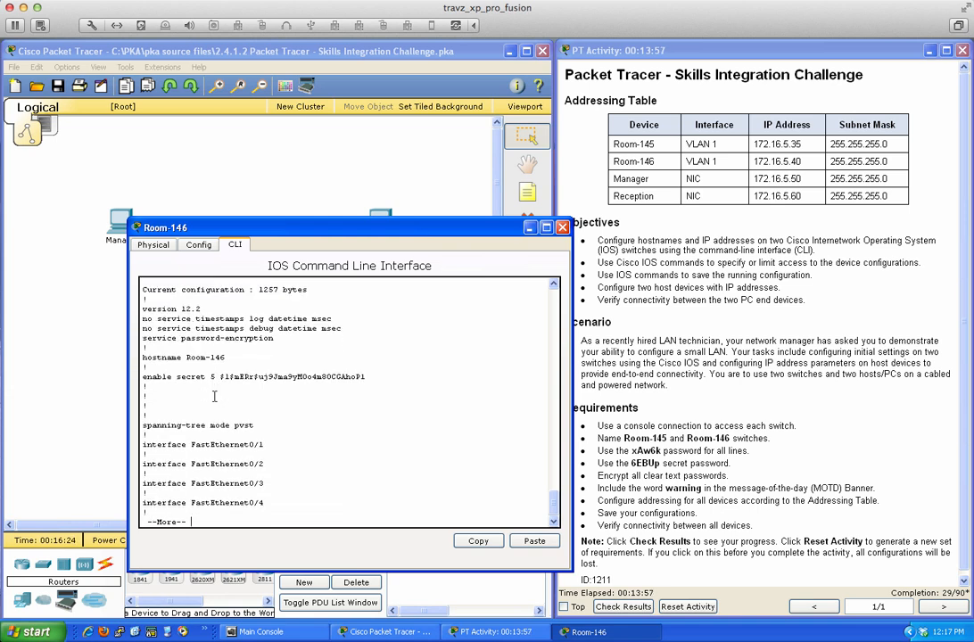
key(Return)
key(Return)
key(Return)
key(Return)
key(Return)
key(Return)
key(Return)
key(Return)
key(Return)
key(Return)
key(Return)
key(Return)
key(Return)
key(Return)
key(Return)
key(Return)
key(Return)
key(Return)
key(Return)
key(Return)
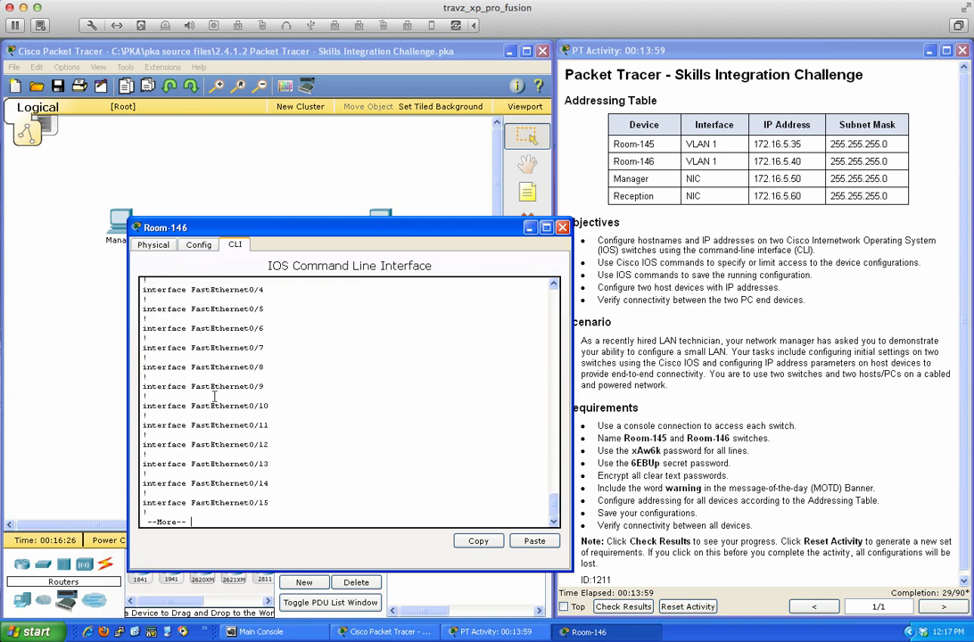
key(Return)
key(Return)
key(Return)
key(Return)
key(Return)
key(Return)
key(Return)
key(Return)
key(Return)
key(Return)
key(Return)
key(Return)
key(Return)
key(Return)
key(Return)
key(Return)
key(Return)
key(Return)
key(Return)
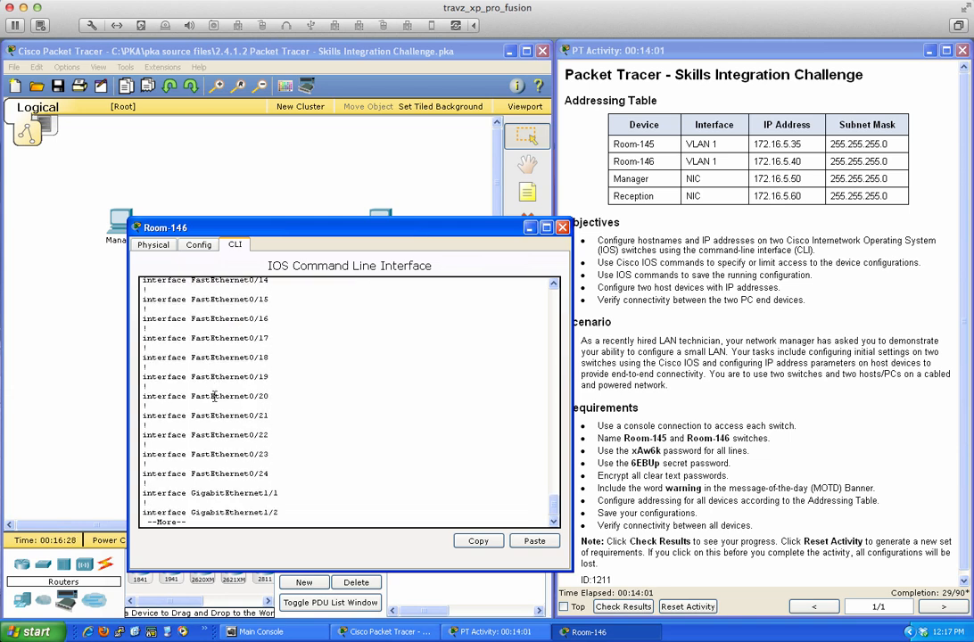
key(Return)
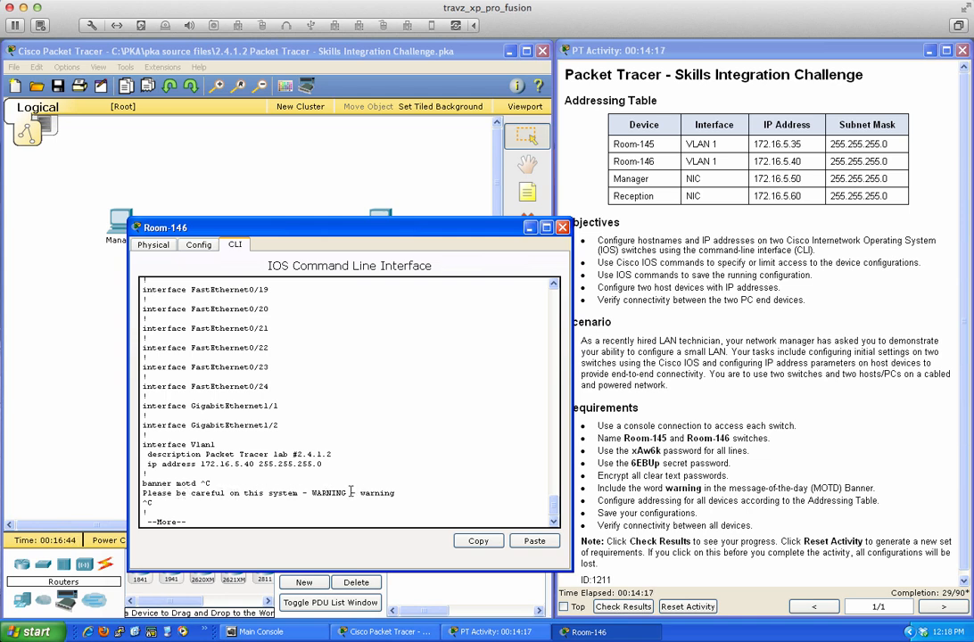
key(Return)
key(Return)
key(Return)
key(Return)
key(Return)
key(Return)
key(Return)
key(Return)
key(Return)
key(Return)
key(Return)
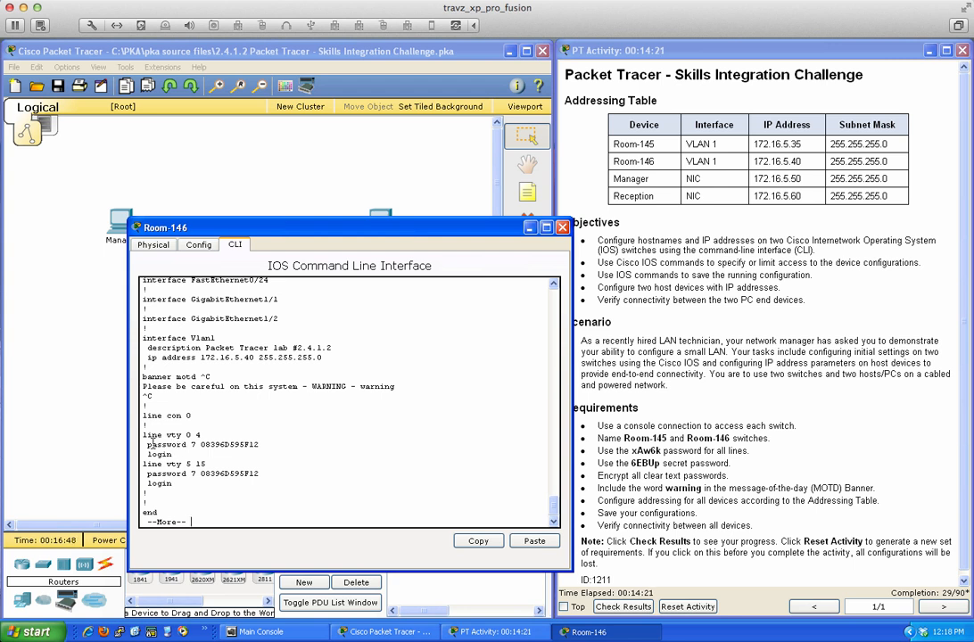
key(Return)
key(Return)
key(Return)
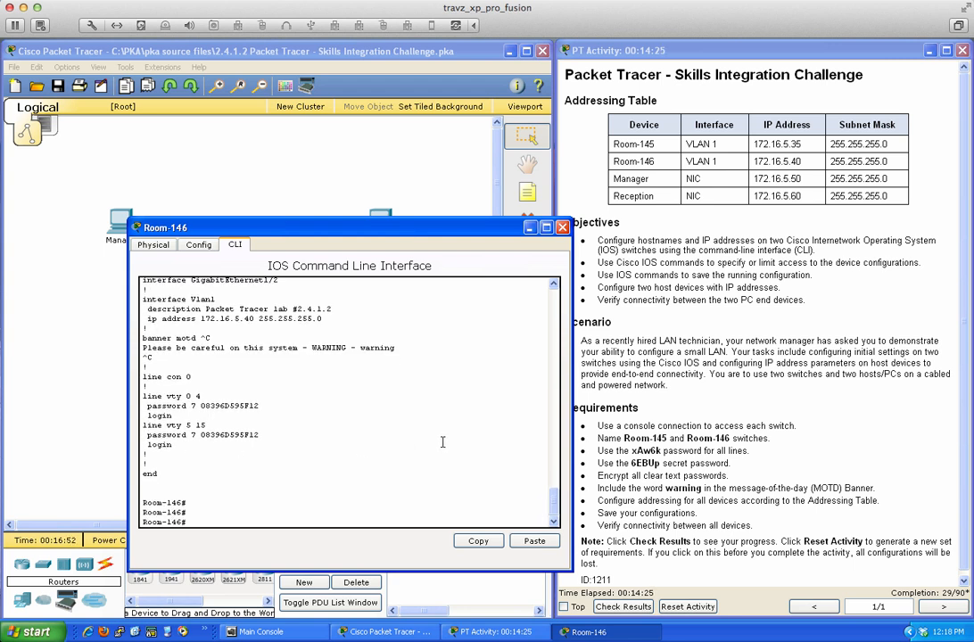
- Reload Room-146, confirm the restart, then after boot enter en to reach the password prompt
text(reload)
key(Return)
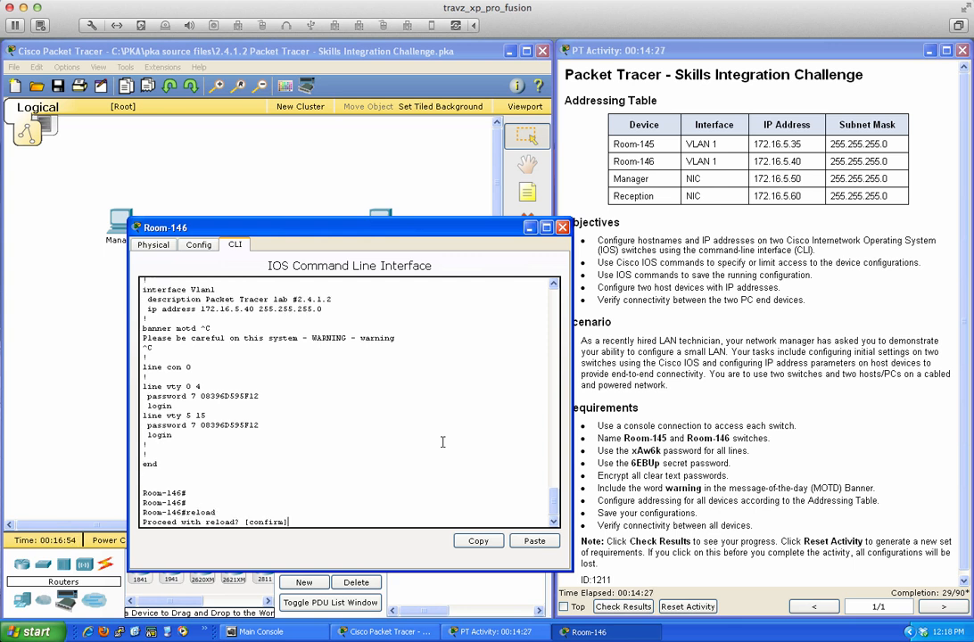
key(Return)
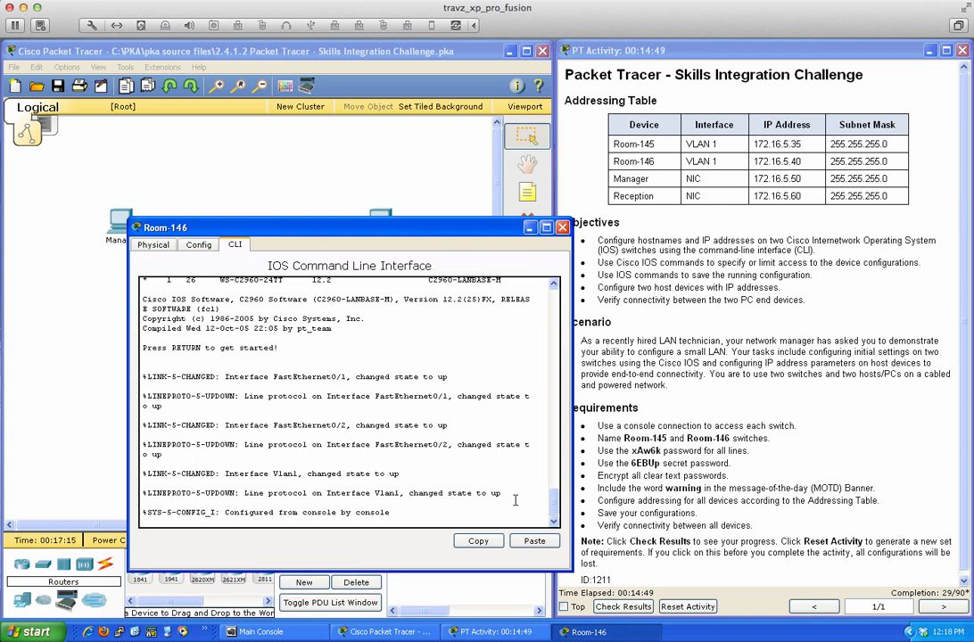
key(Return)
key(Return)
key(Return)
key(Return)
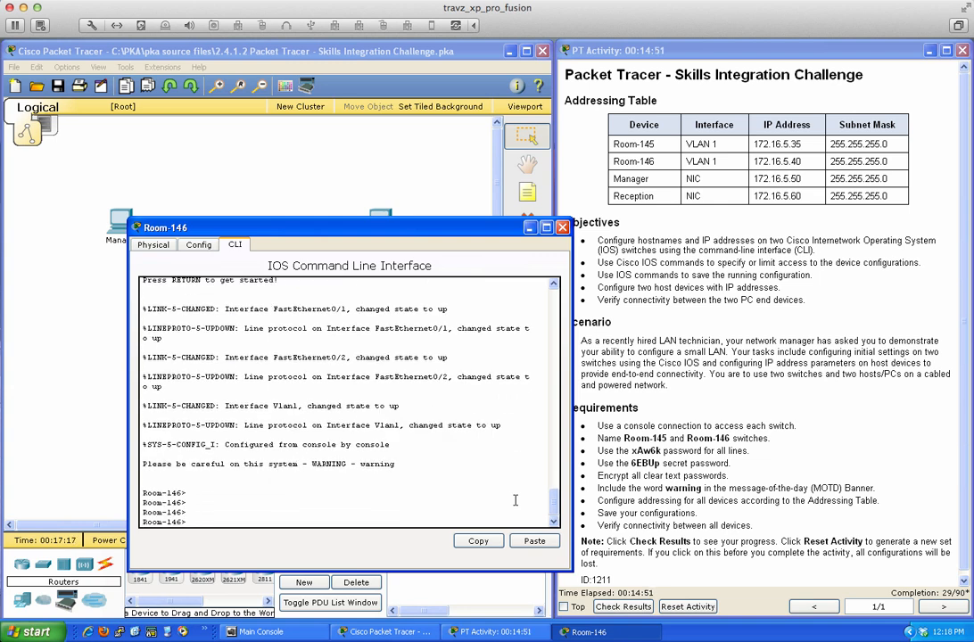
key(Return)
key(Return)
key(Return)
key(Return)
key(Return)
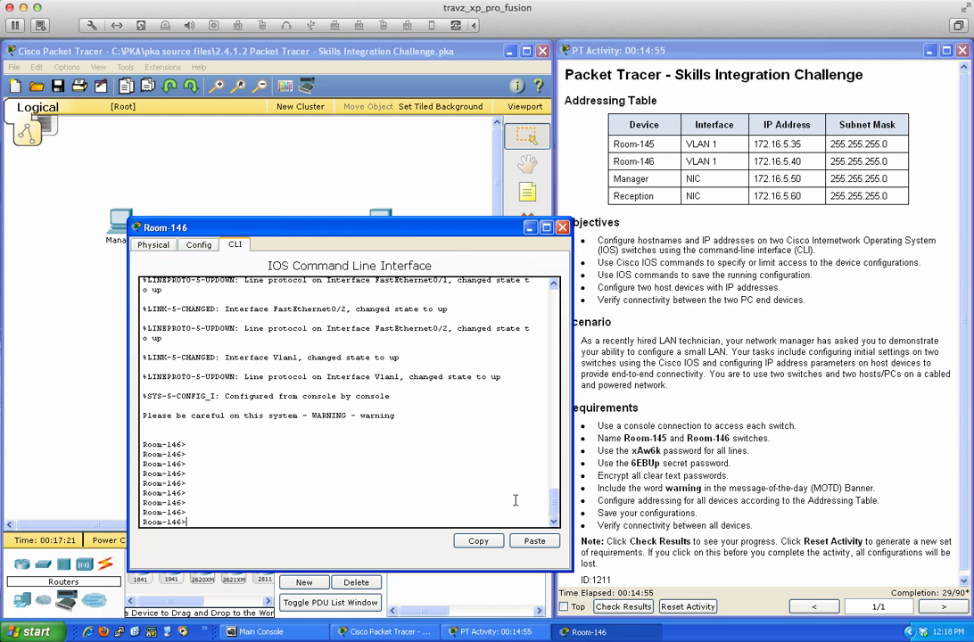
key(Return)
key(Return)
key(Return)
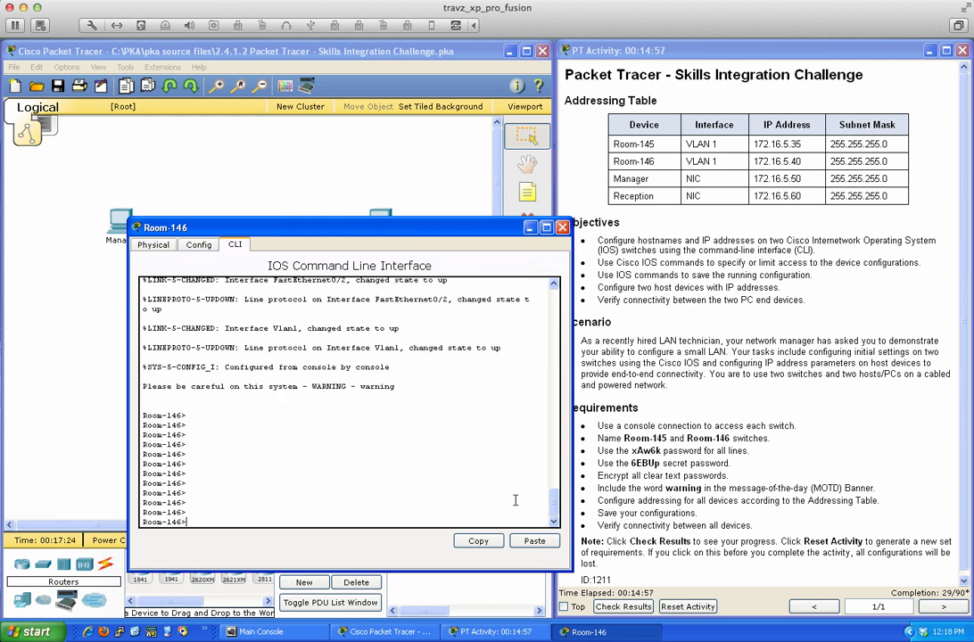
text(en)
key(Return)
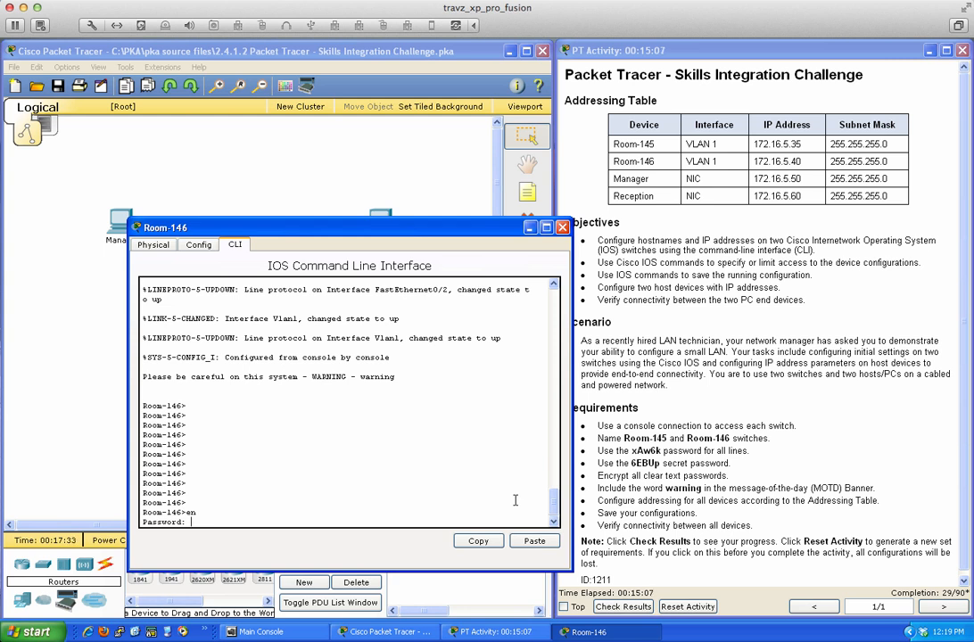
- Submit the enable password and page through Room-146's running configuration with sh run
key(Return)
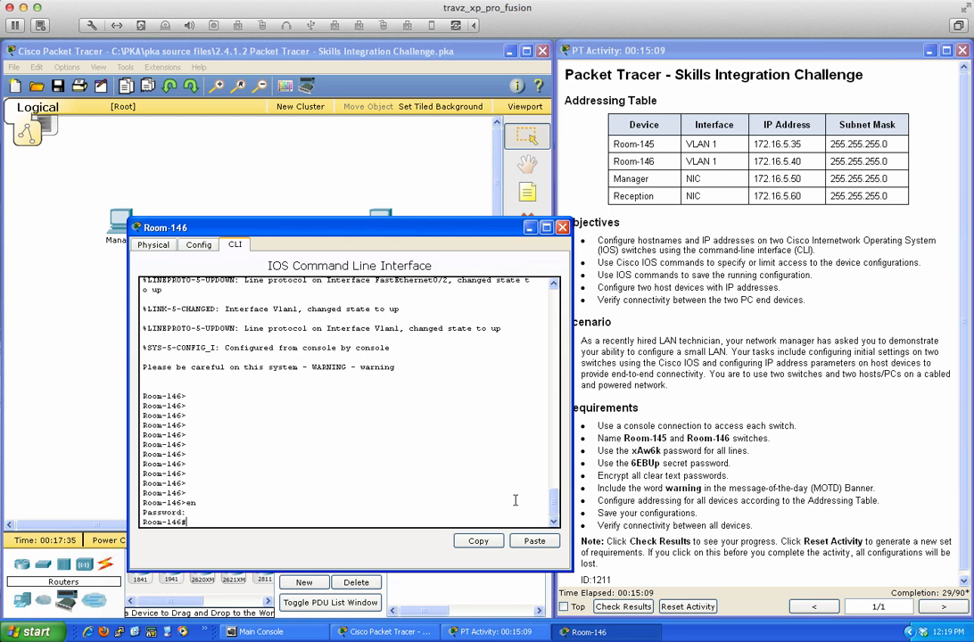
key(Return)
key(Return)
key(Return)
key(Return)
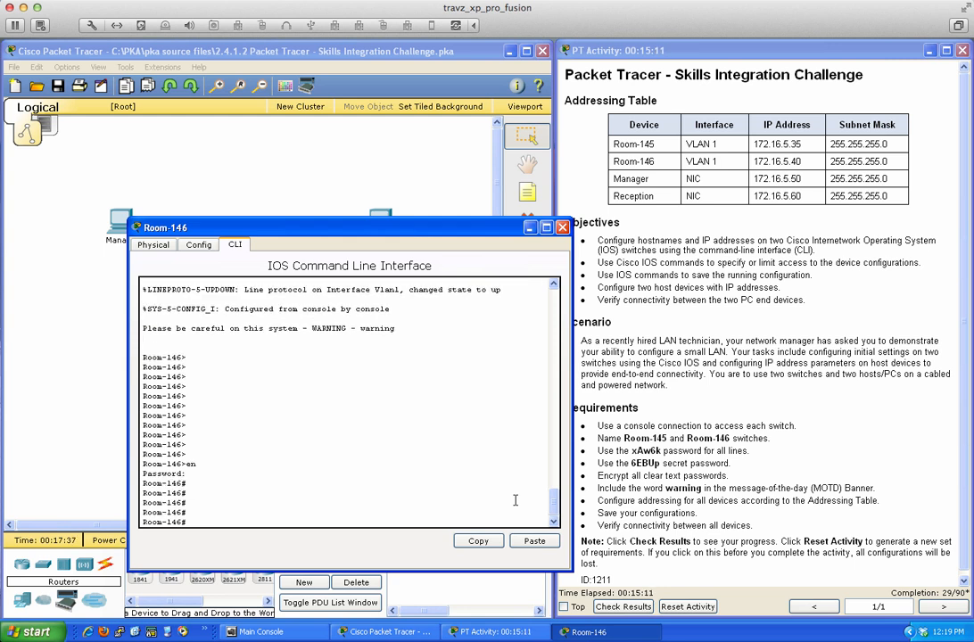
text(sh run)
key(Return)
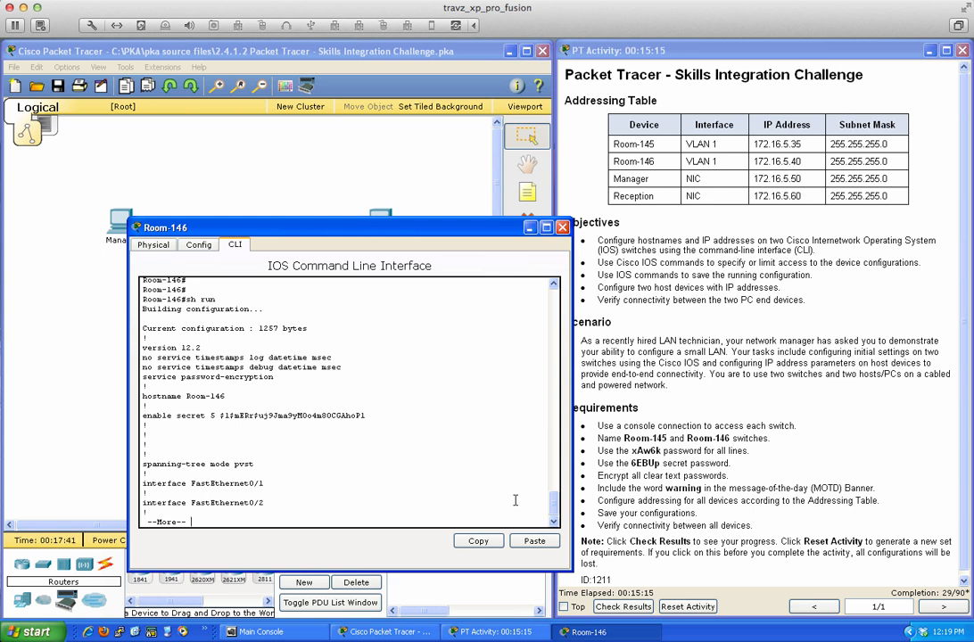
key(space)
key(space)
key(space)
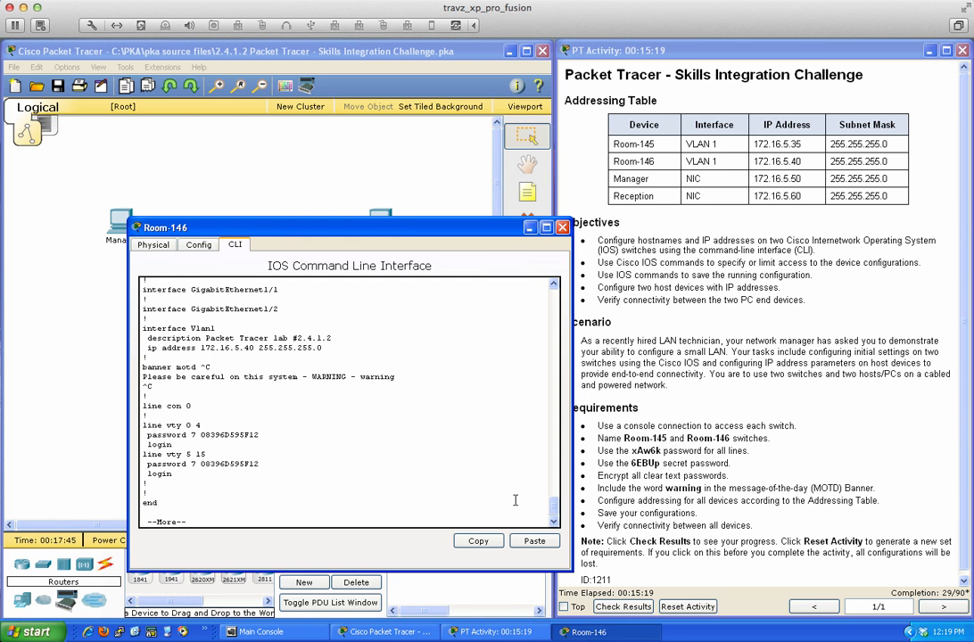
key(space)
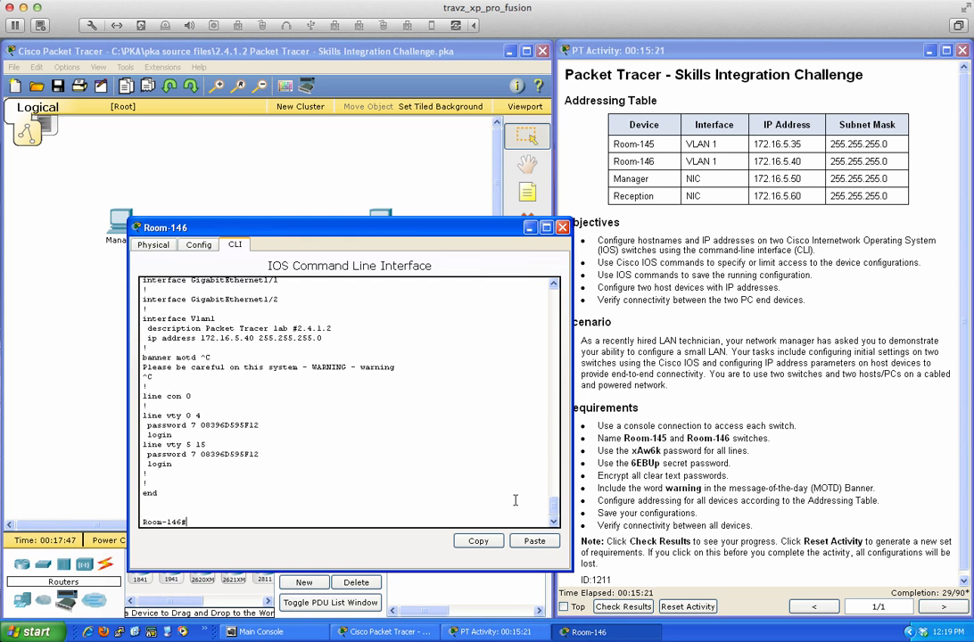
- Ping 172.16.5.40 and confirm a 100 percent success rate
text(ping 172.16.5.40)
key(Return)
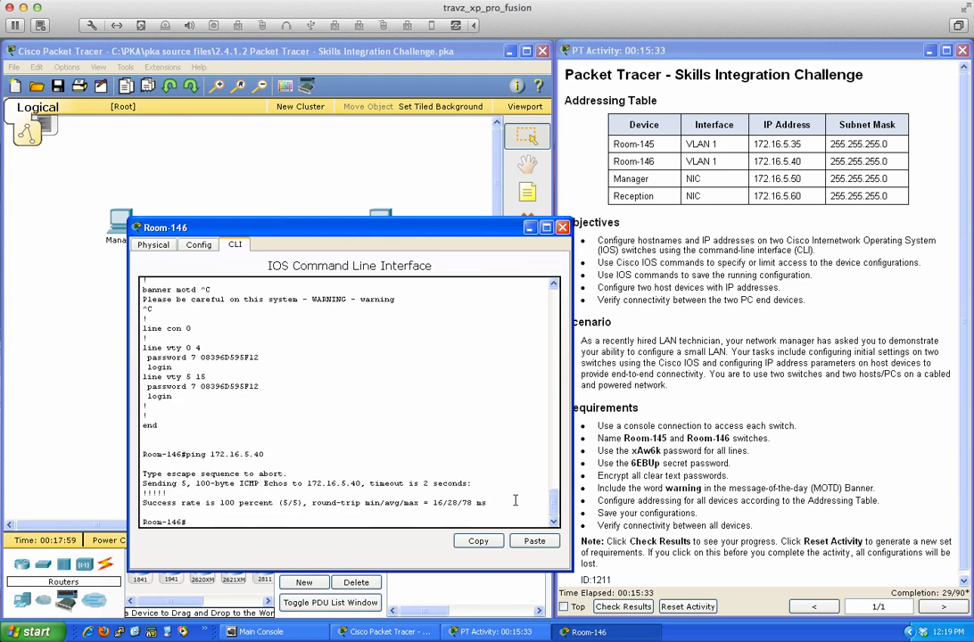
scroll(341, 383, up, 1)
- Switch from Room-146 to the Room-145 console and enter privileged mode
click(563, 228)
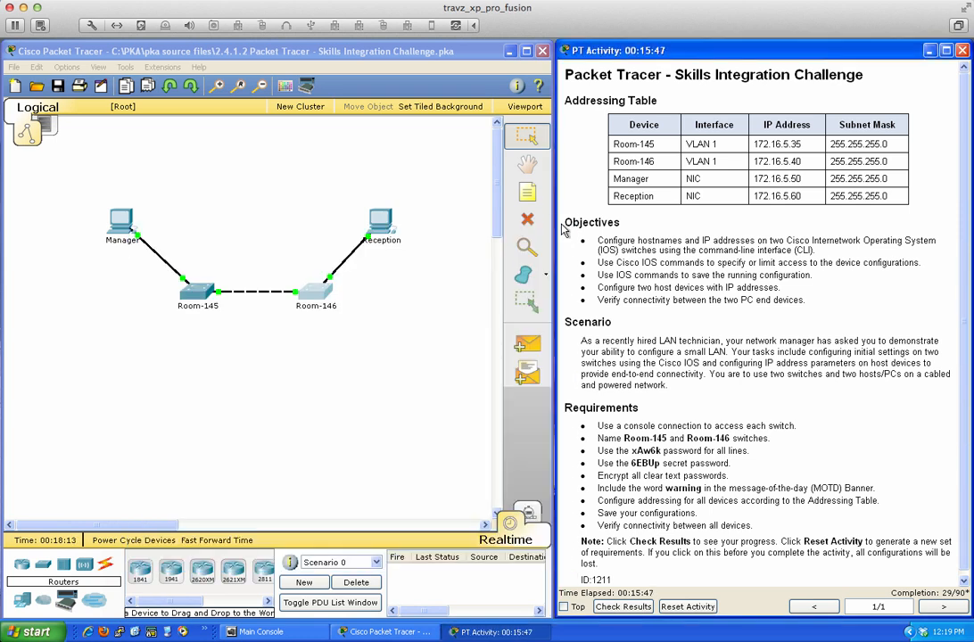
click(202, 296)
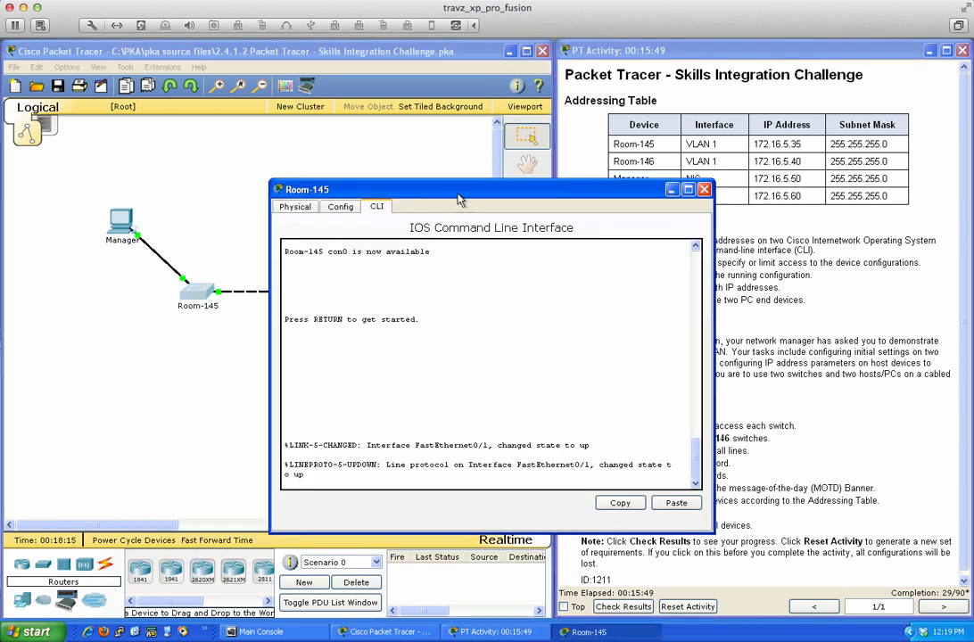
drag(472, 194, 308, 198)
key(Return)
key(Return)
key(Return)
key(Return)
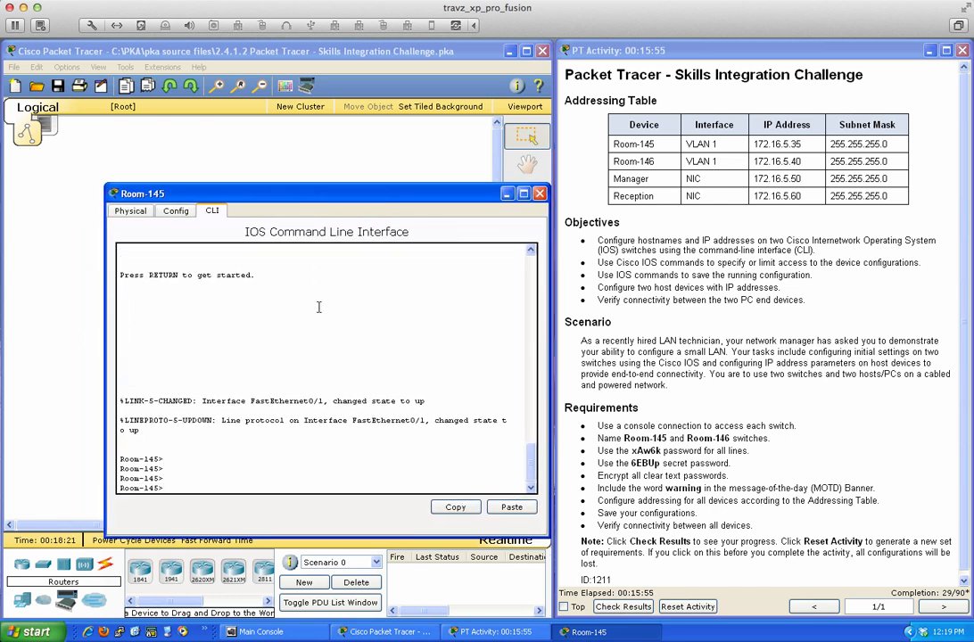
text(en)
key(Return)
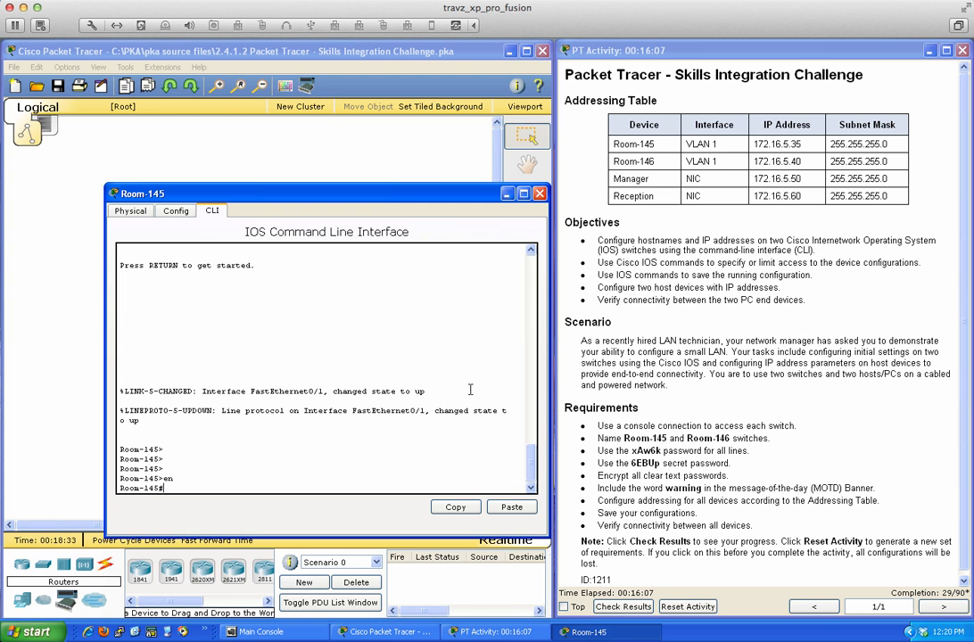
- In global configuration, set the switch hostname to Room-145
key(Return)
key(Return)
key(Return)
key(Return)
key(Return)
key(Return)
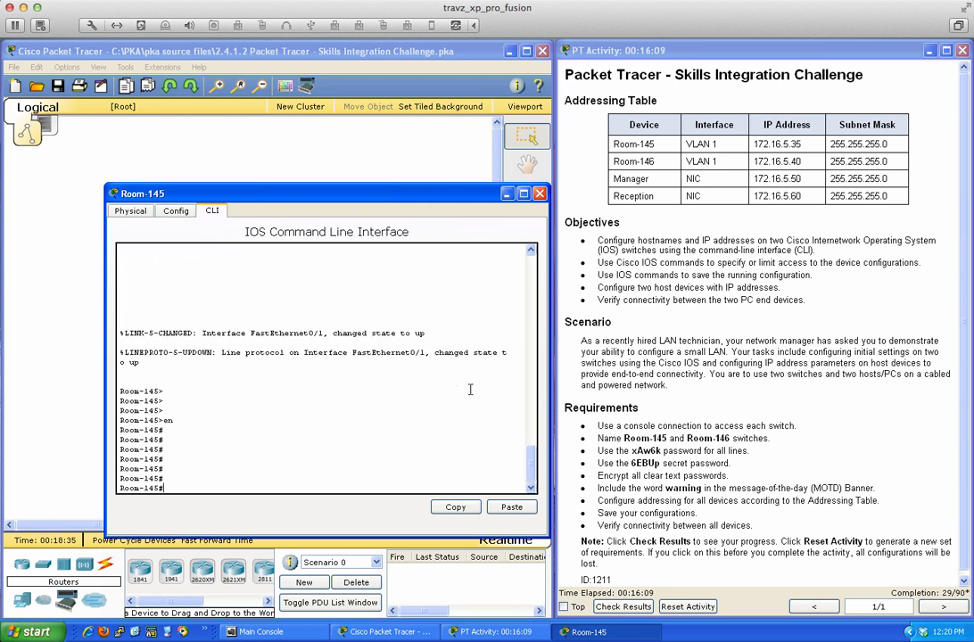
text(conf t)
key(Return)
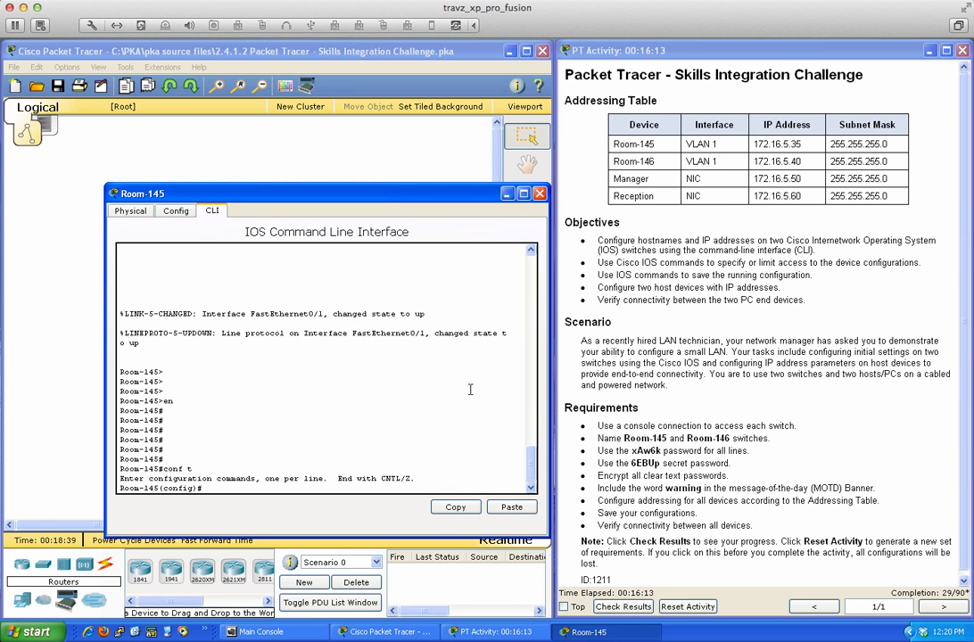
text(host)
key(Tab)
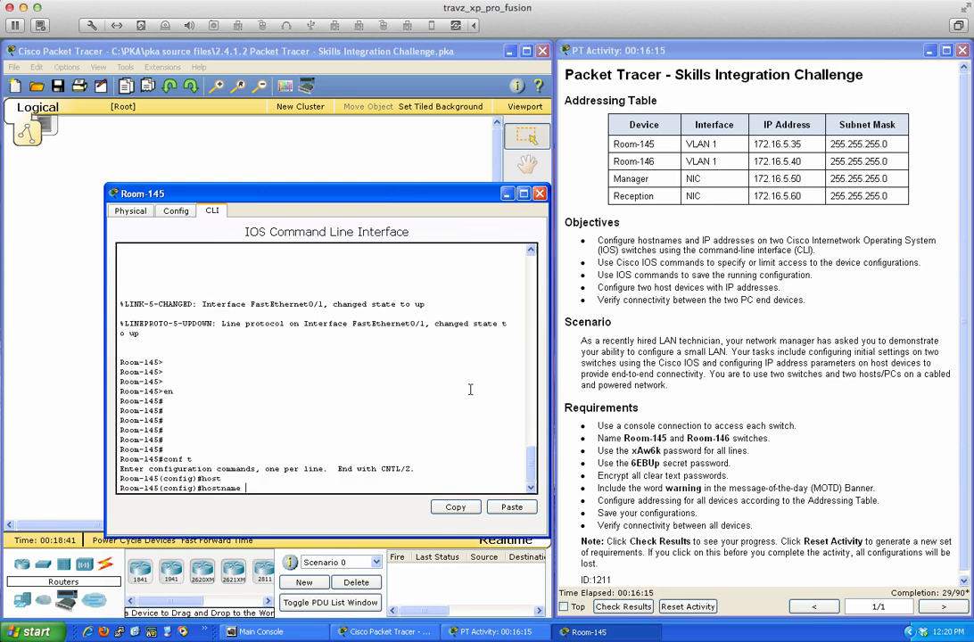
text(Room-145)
key(Return)
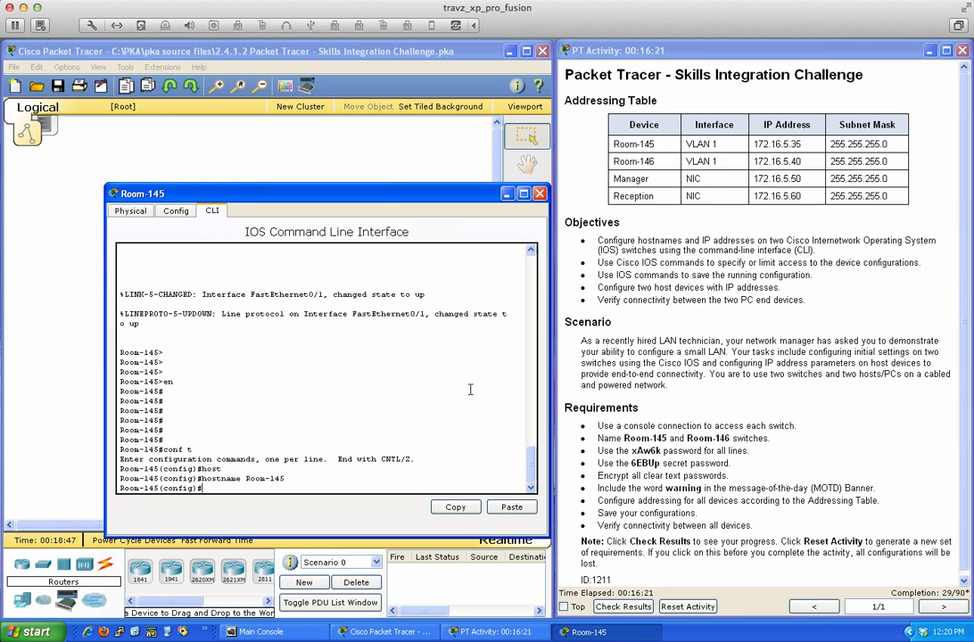
- Give vty lines 0 15 the required line password with login enabled, then exit
key(Return)
key(Return)
key(Return)
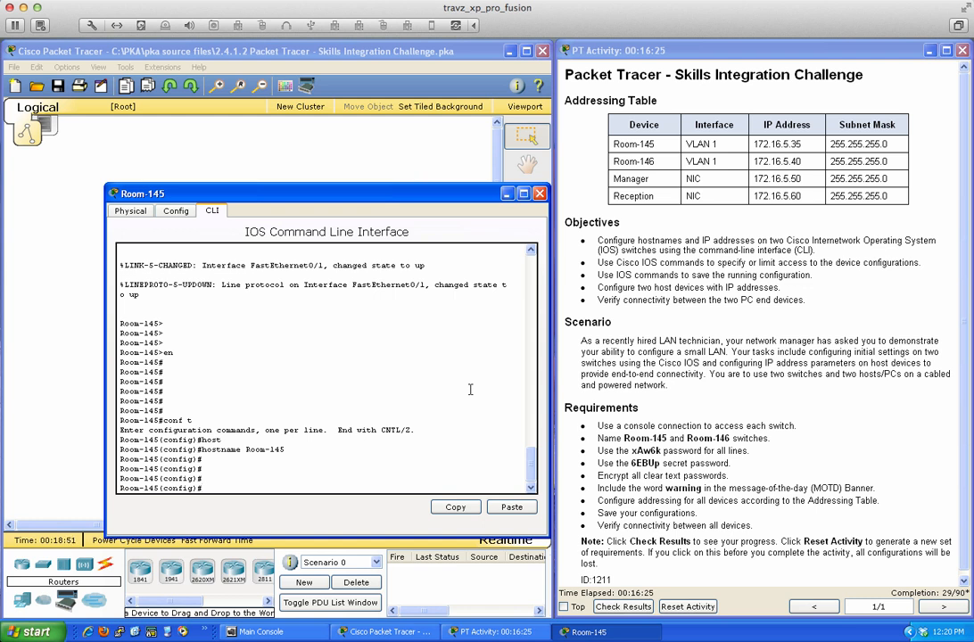
text(line vty 0 15)
key(Return)
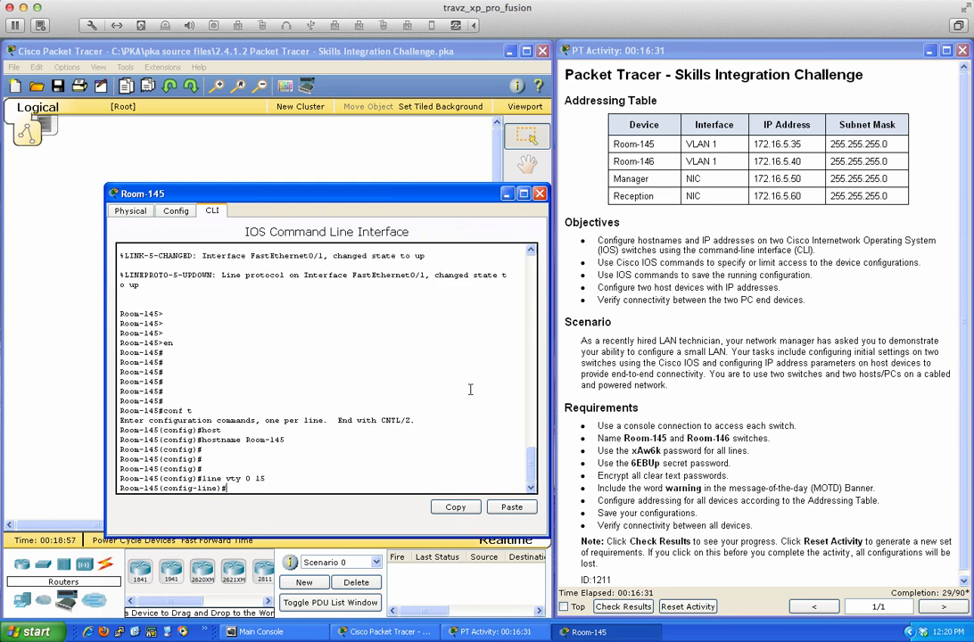
text(password xAw6k)
key(Return)
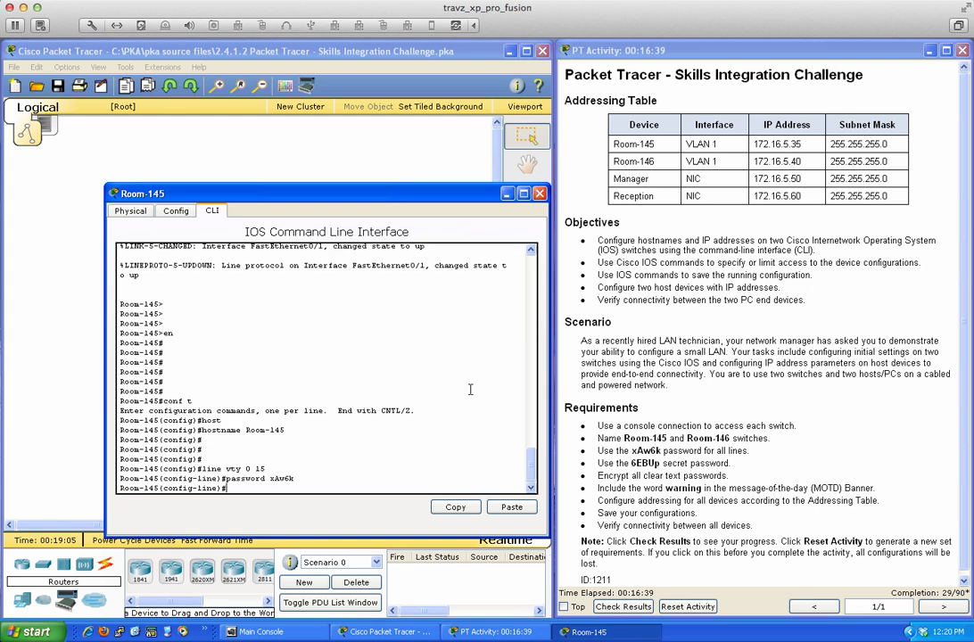
text(login)
key(Return)
key(Return)
key(Return)
key(Return)
text(exit)
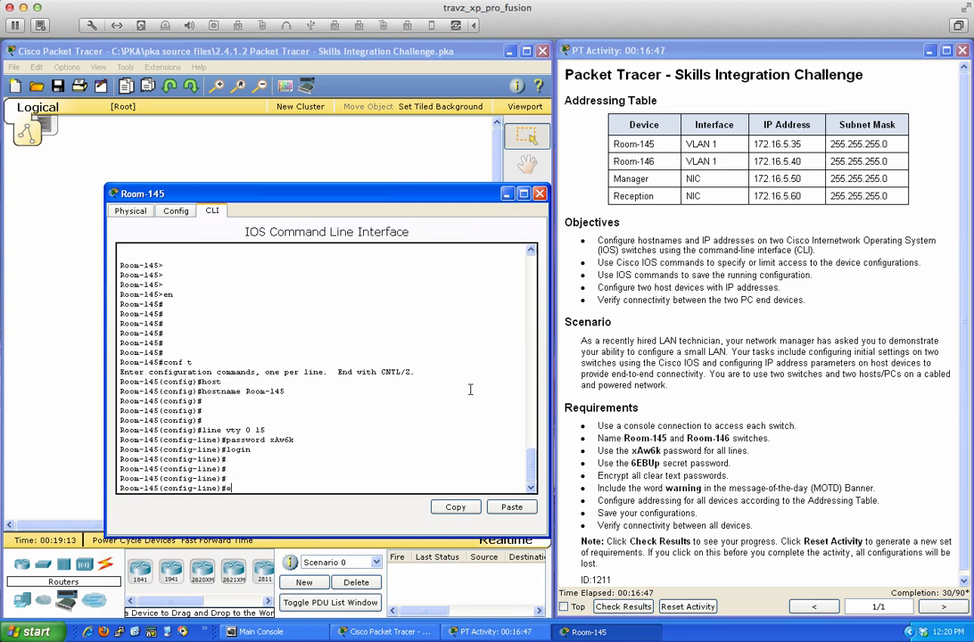
key(Return)
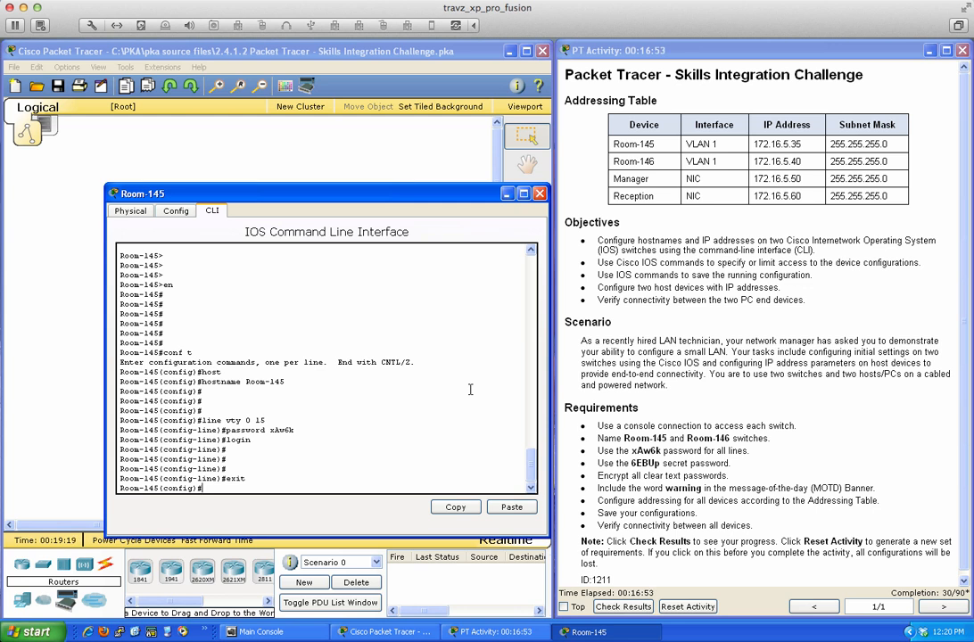
- Set the required enable secret (type 0) on Room-145
text(en)
key(Return)
text(en)
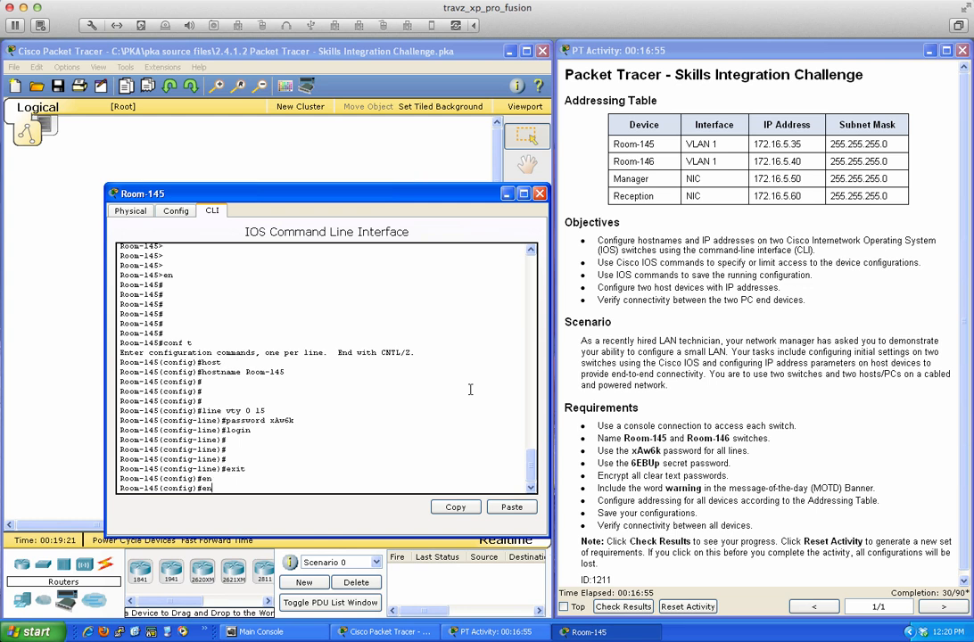
text(ab)
key(Return)
text(enable se)
key(Tab)
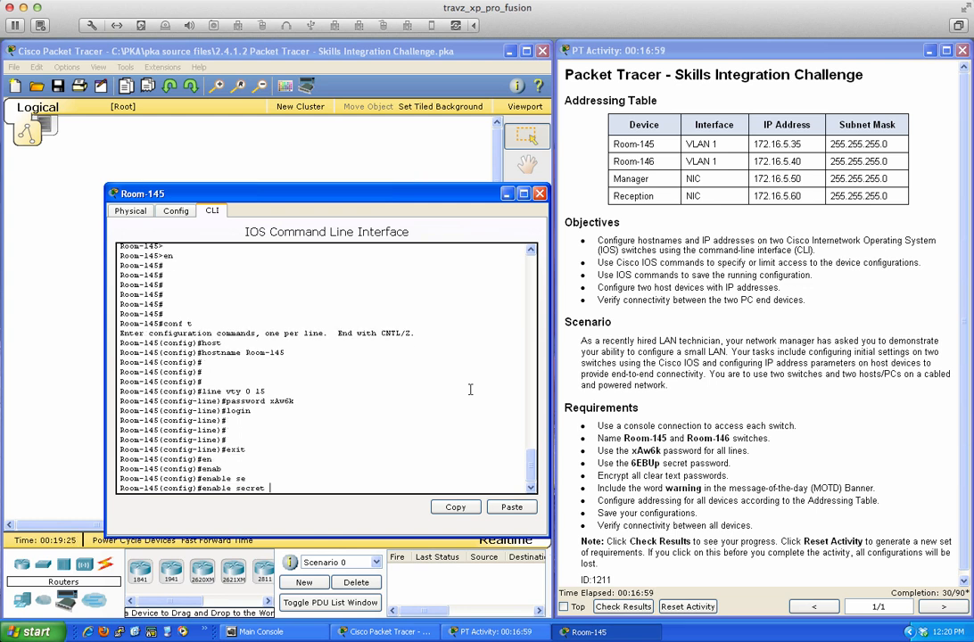
text(?)
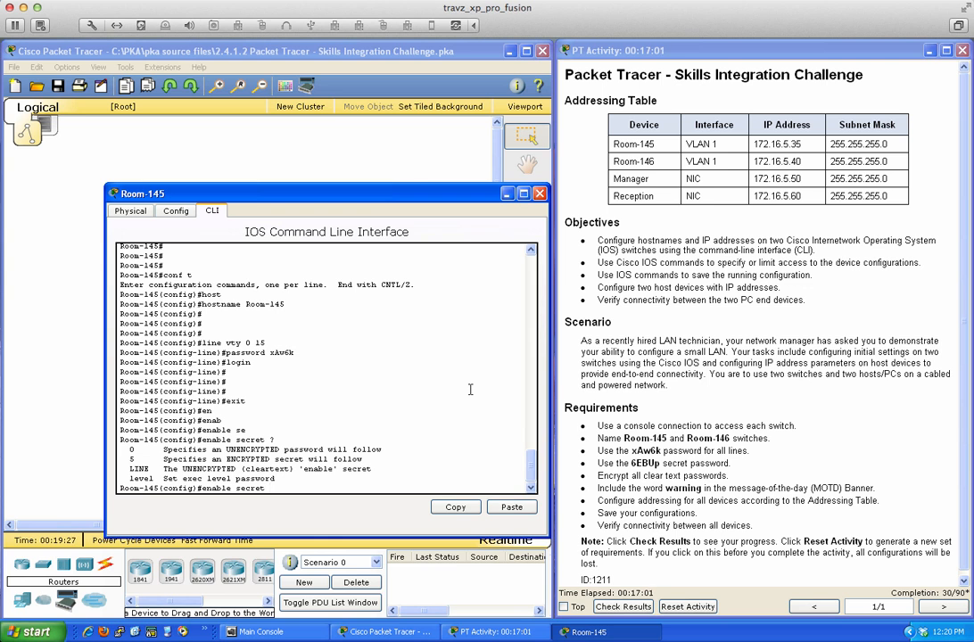
text(0 ?)
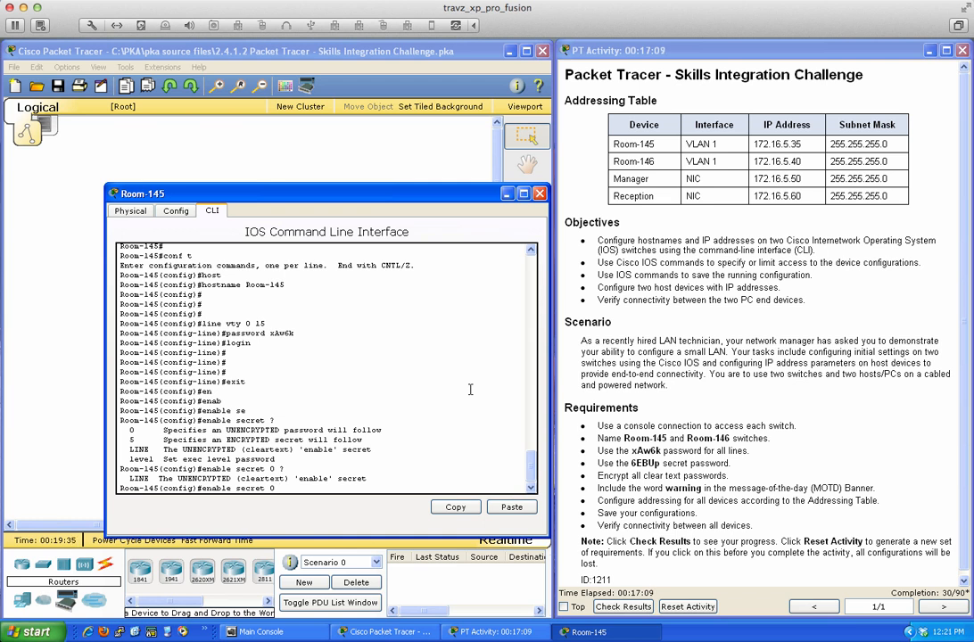
text(6EBUp)
key(Return)
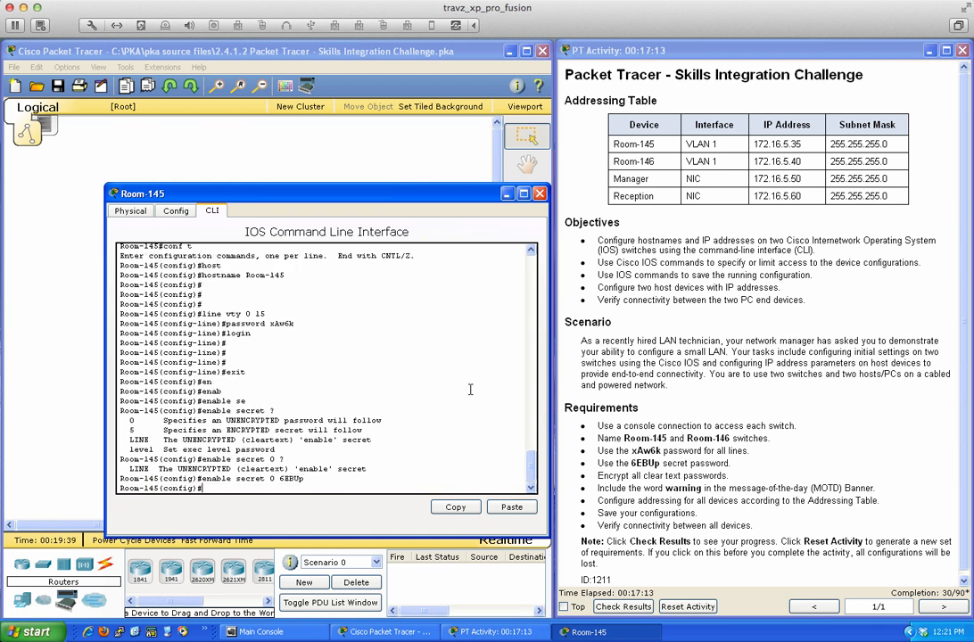
- Turn on service password-encryption to encrypt all clear-text passwords
text(pas)
key(Tab)
key(BackSpace)
key(BackSpace)
key(BackSpace)
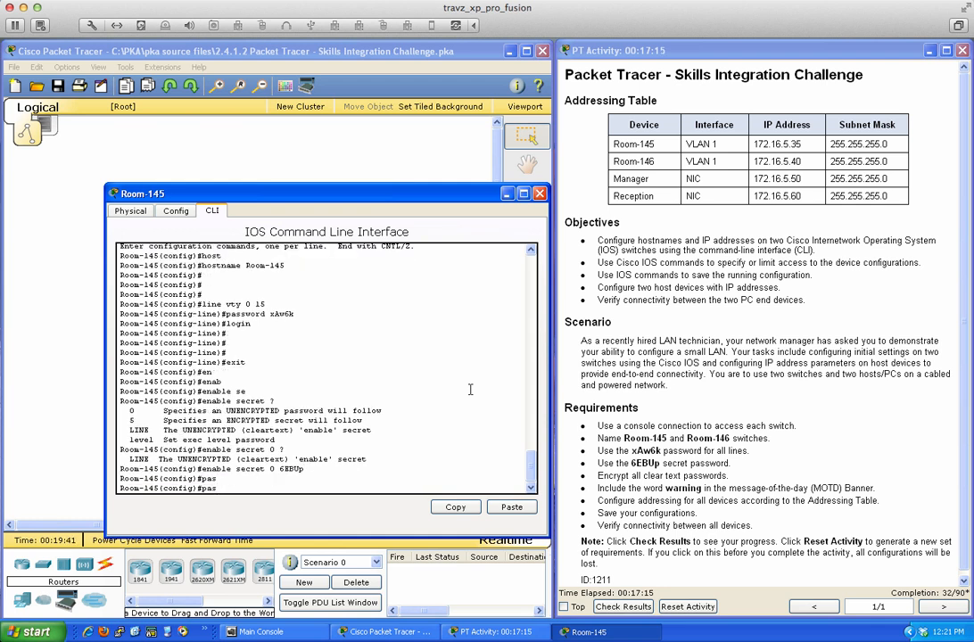
text(ser)
key(Tab)
text(pas)
key(Tab)
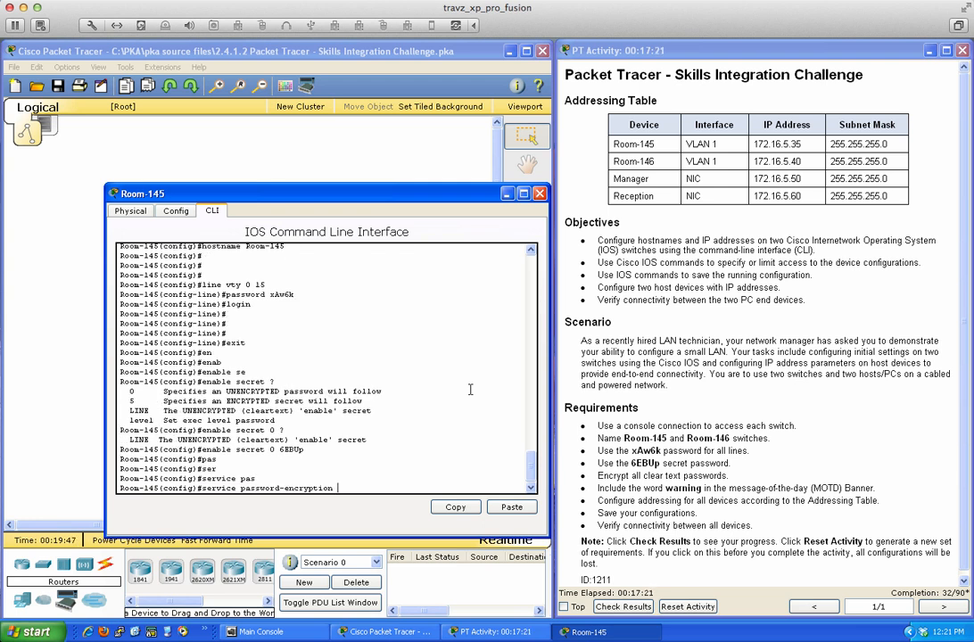
key(Return)
key(Return)
key(Return)
key(Return)
- Add the MOTD banner 'This is your warning you have been warned...' and begin entering int vlan 1
text(bann)
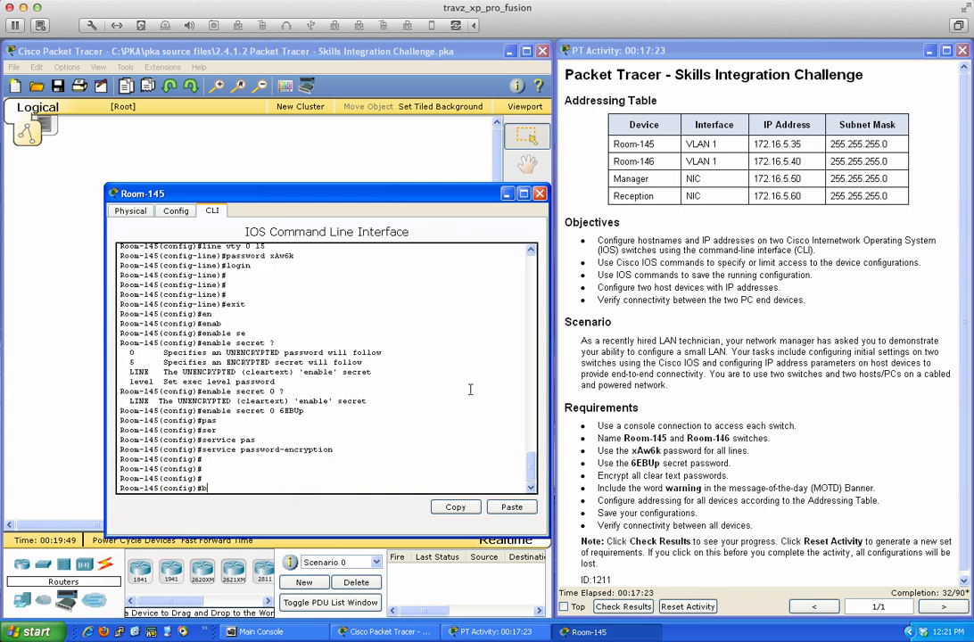
key(Tab)
text(mot)
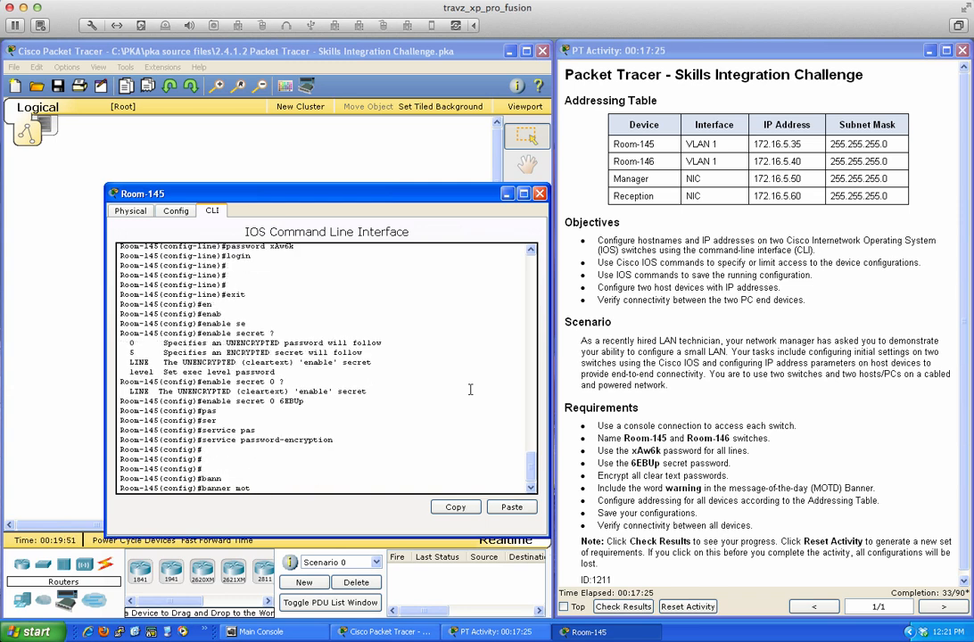
text(d #)
key(Return)
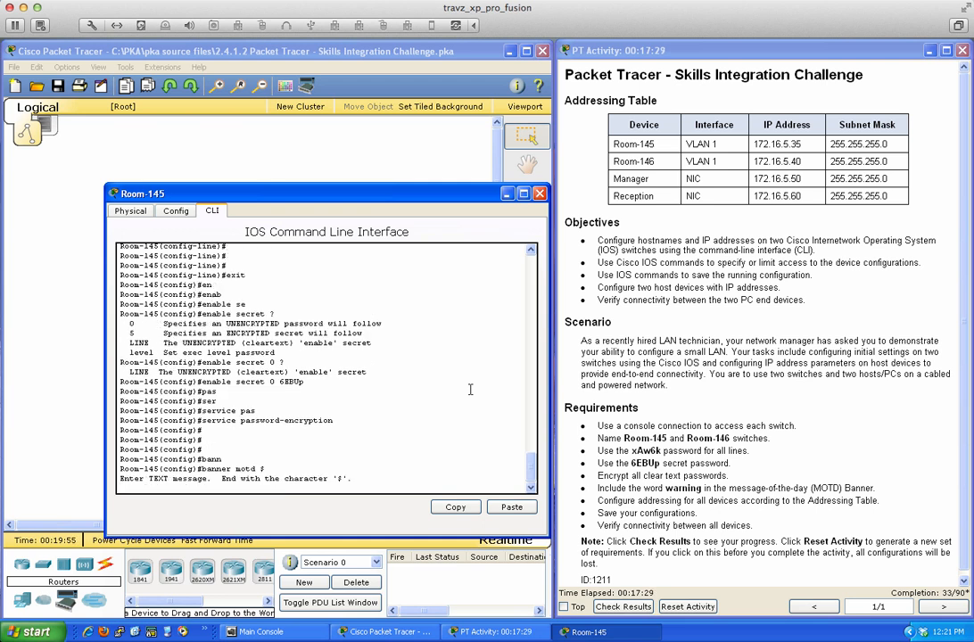
text(This is your warning you have bee)
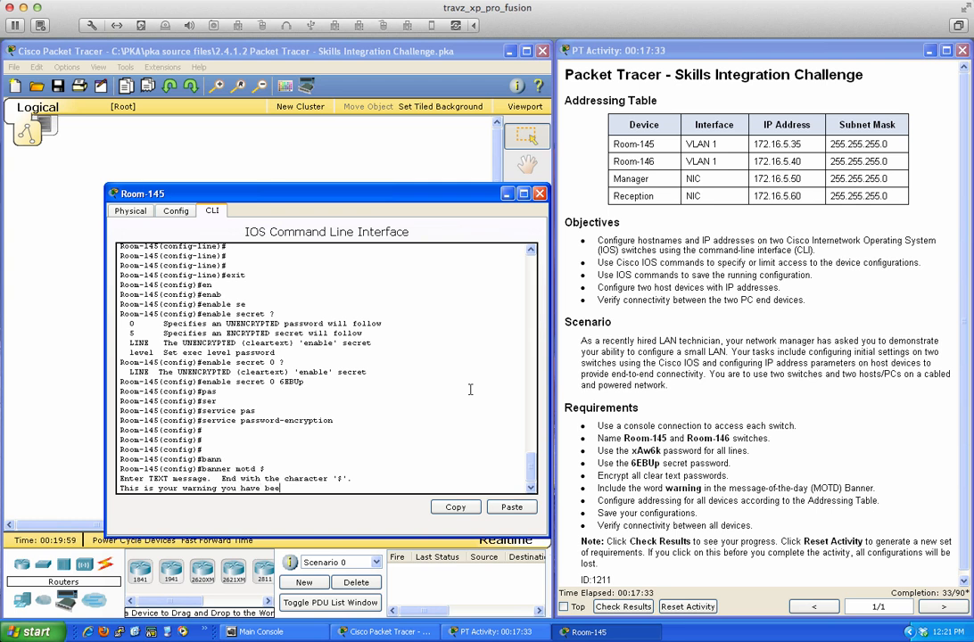
text(n wrrned...)
key(Return)
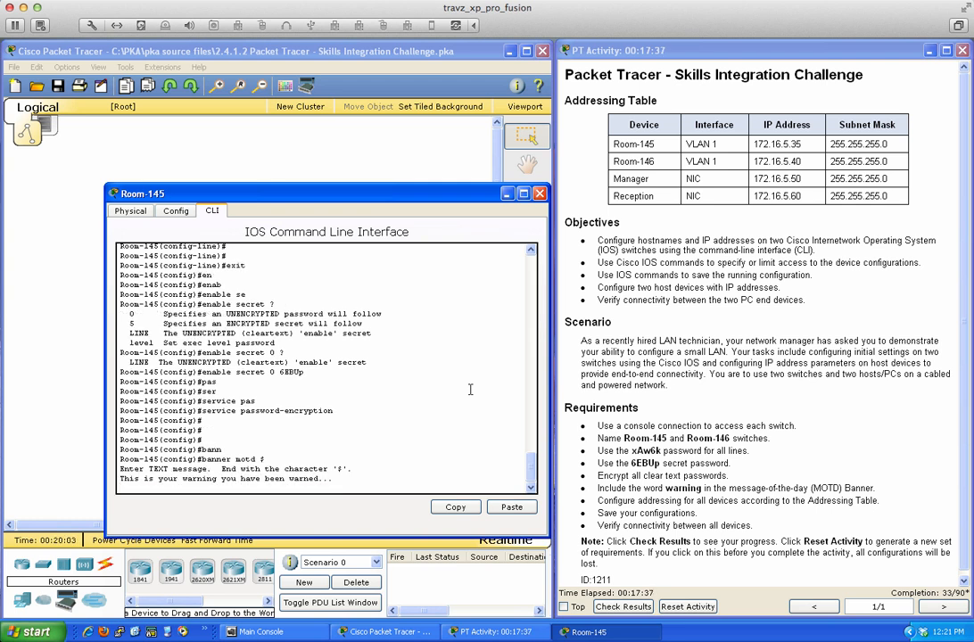
text($)
key(Return)
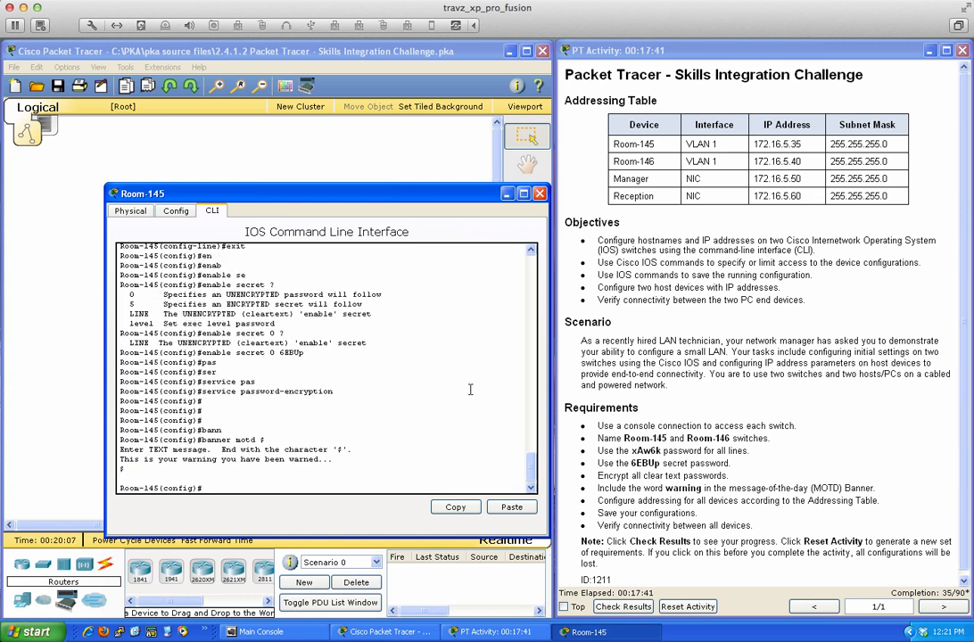
key(Return)
key(Return)
key(Return)
text(int )
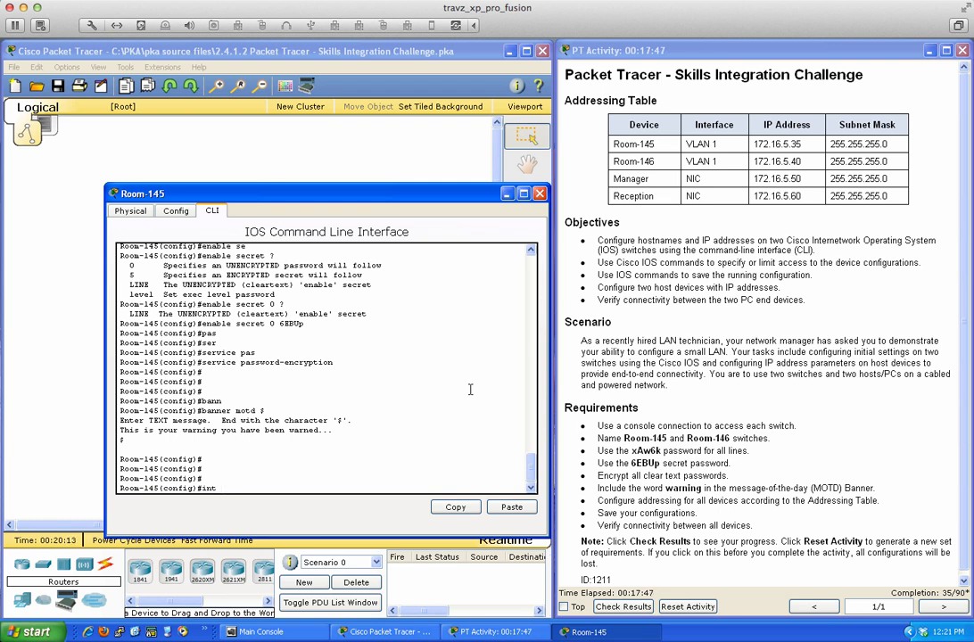
text(vlan 1)
- Bring VLAN 1 up with no shutdown and address 172.16.5.35 255.255.255.0
key(Return)
text(no shut)
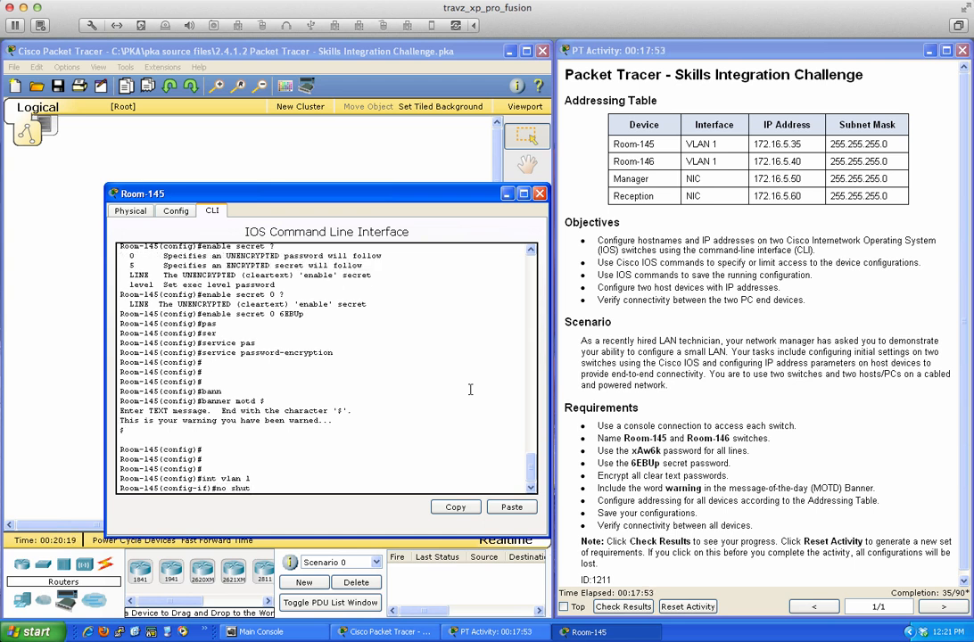
key(Tab)
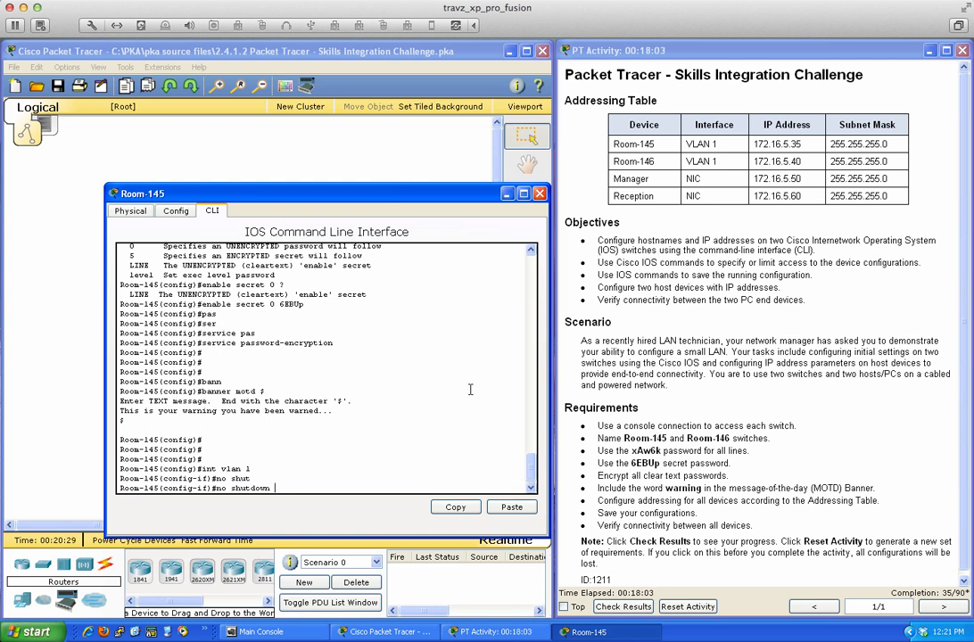
key(Return)
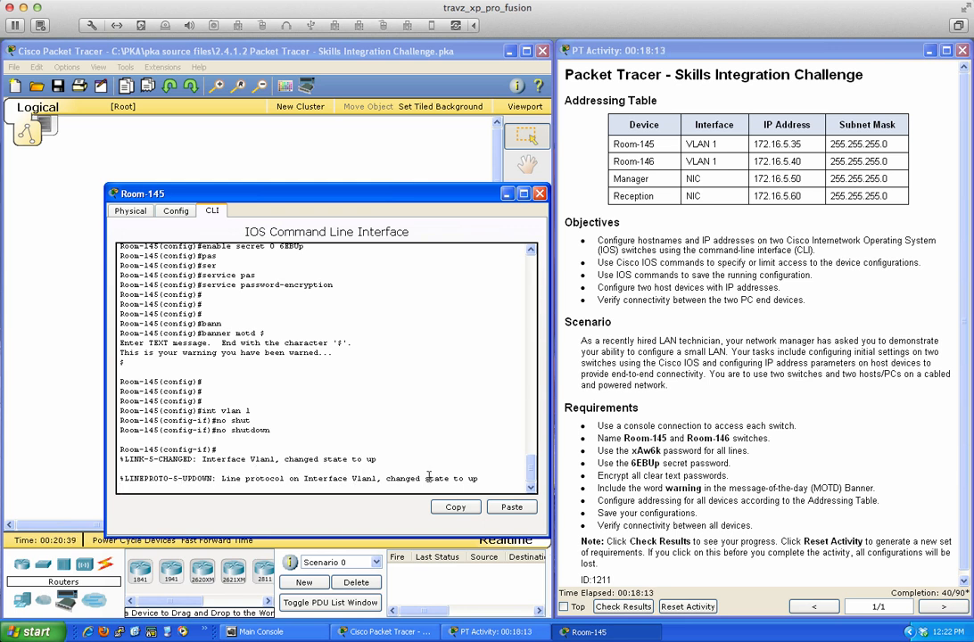
key(Return)
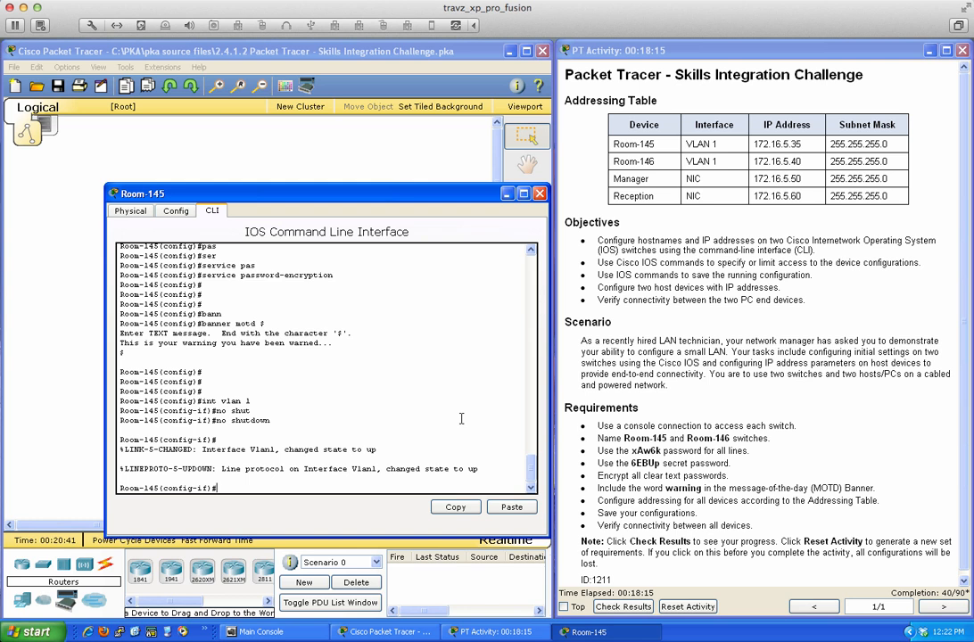
text(ip ad)
key(Tab)
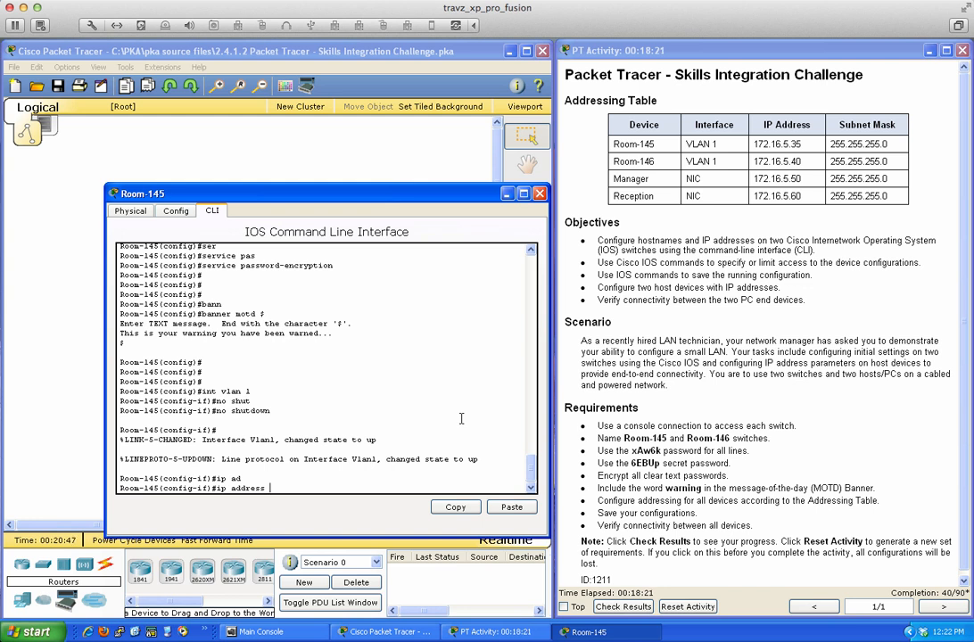
text(172.16.5.35 255.255.255.0)
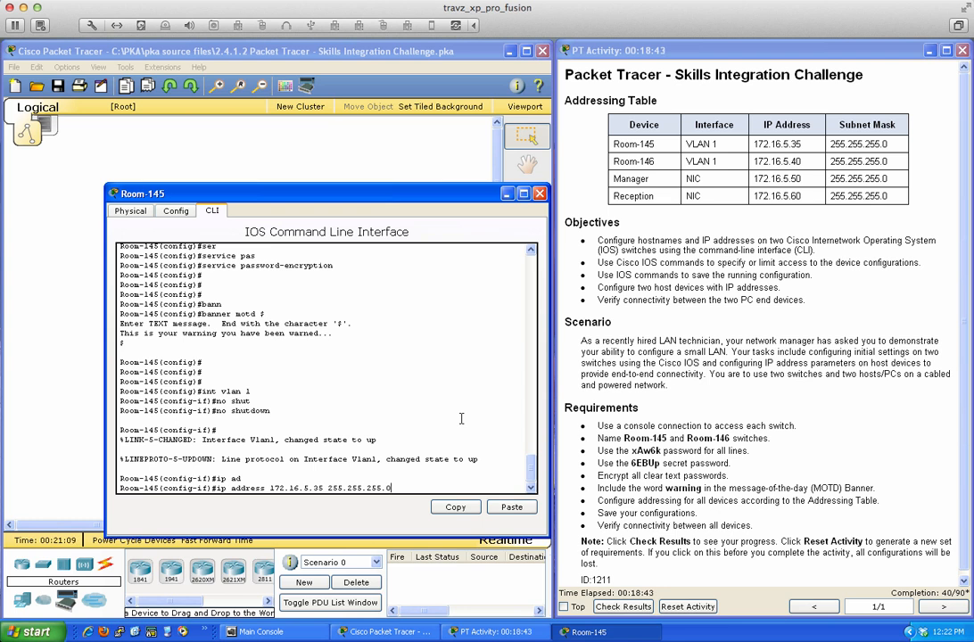
key(Return)
- Describe VLAN 1 as 'This is my Packet Tracer interface for vlan 1' and end configuration
text(des)
key(Tab)
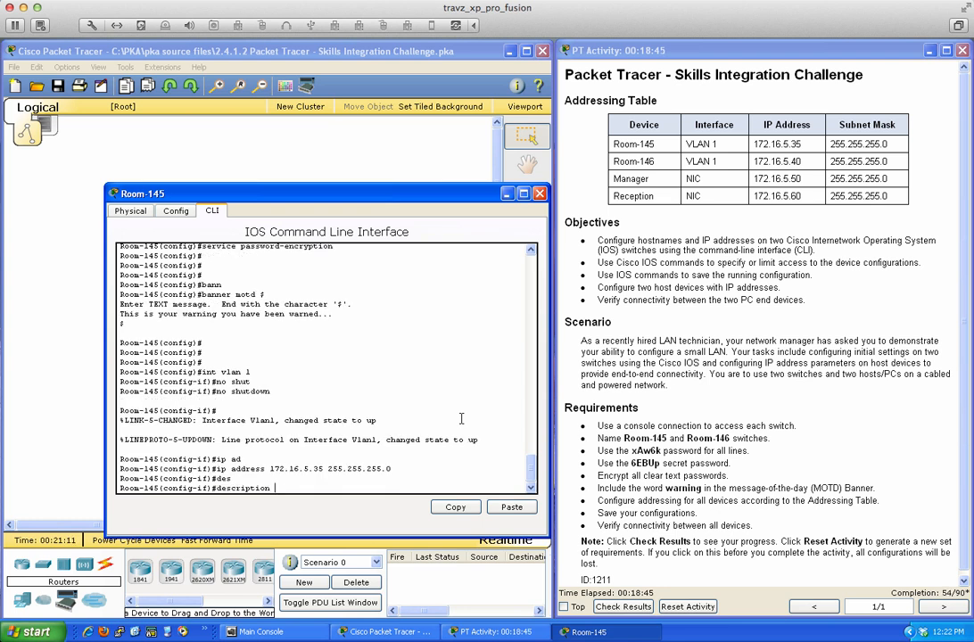
text(This is my packet)
key(BackSpace)
key(BackSpace)
key(BackSpace)
key(BackSpace)
key(BackSpace)
key(BackSpace)
text(Pactket Tracer interfac)
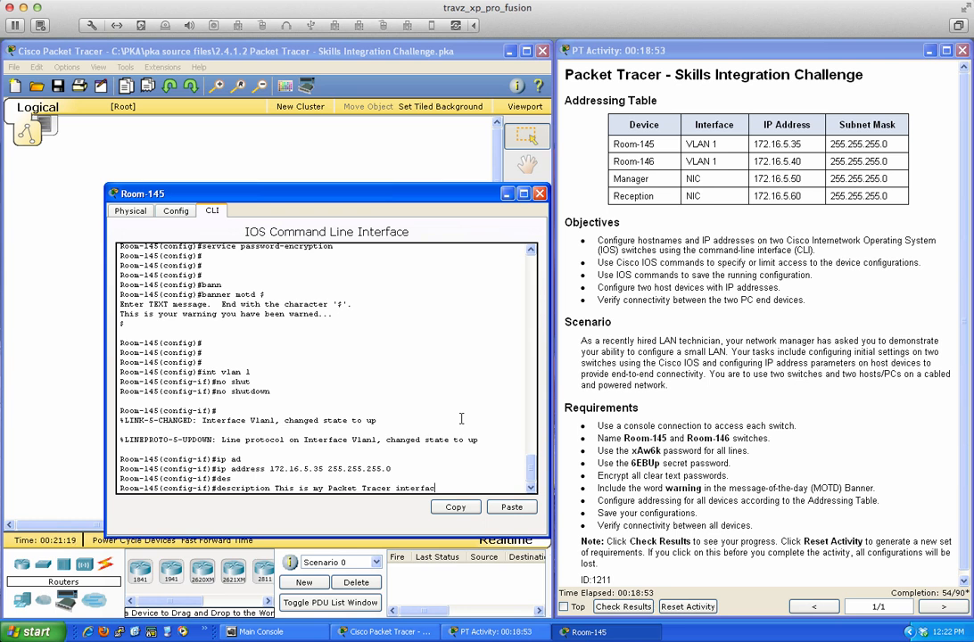
text(e for vlan 1)
key(Return)
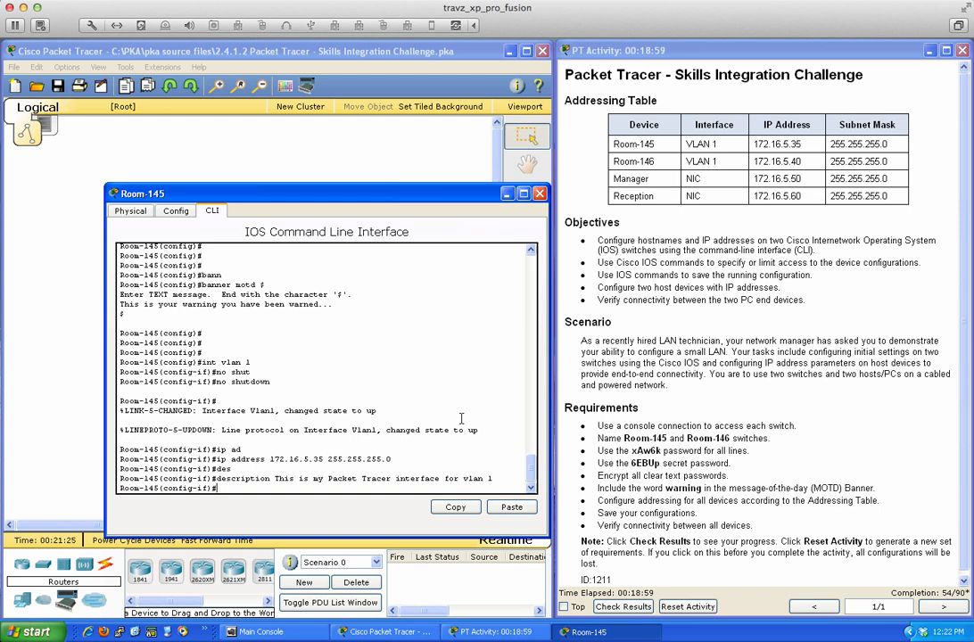
text(end)
key(Return)
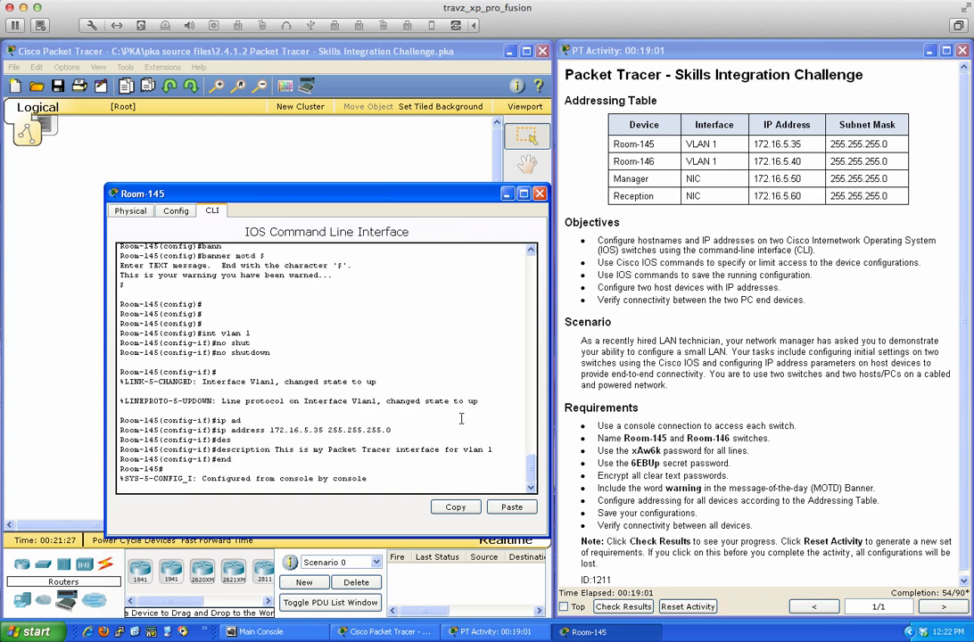
- Copy Room-145's running-config to startup-config, accepting the default destination filename
key(Return)
key(Return)
key(Return)
key(Return)
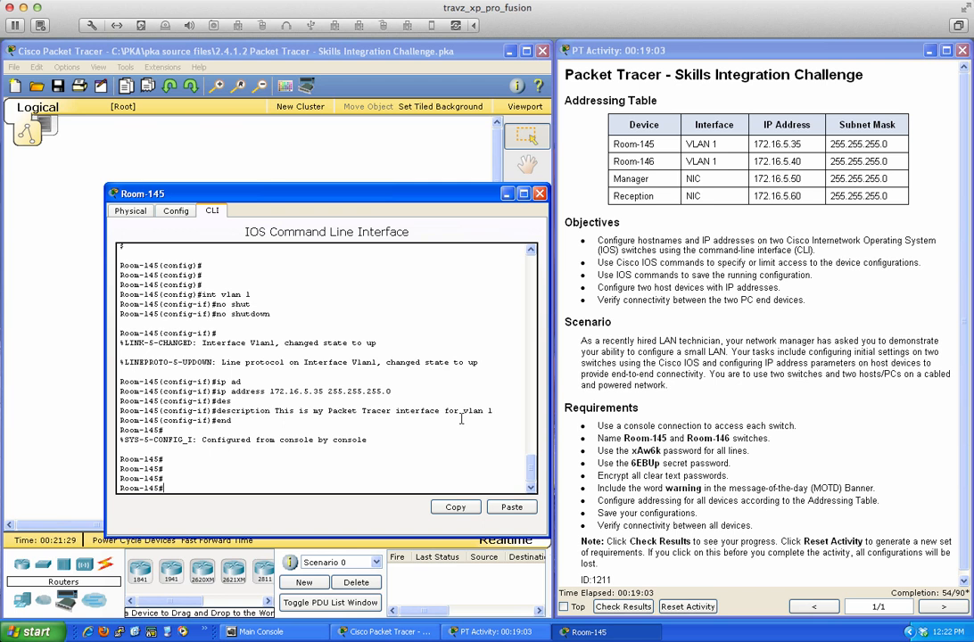
key(Return)
key(Return)
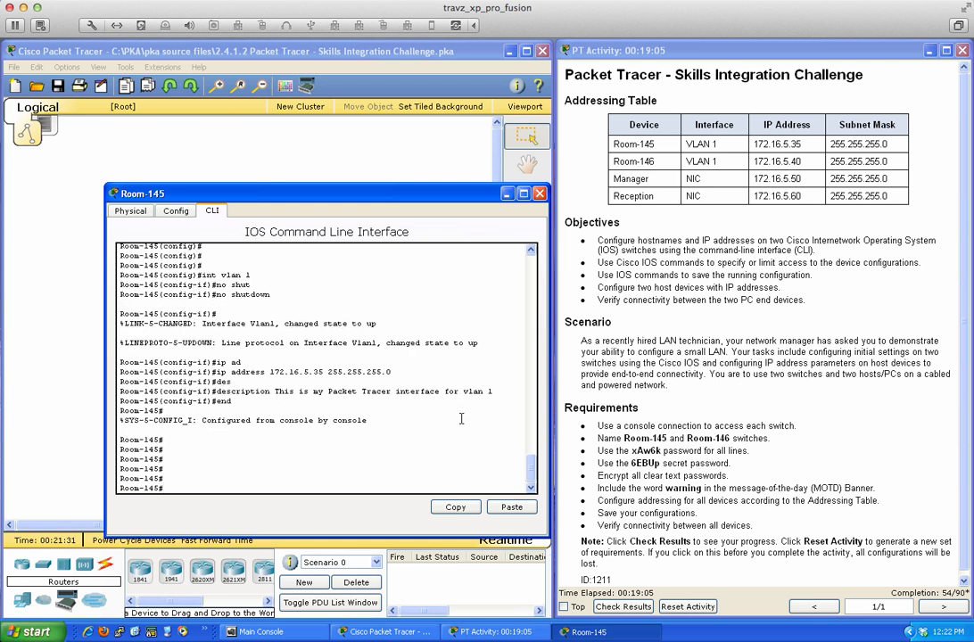
text(copy)
key(Tab)
text(run)
key(Tab)
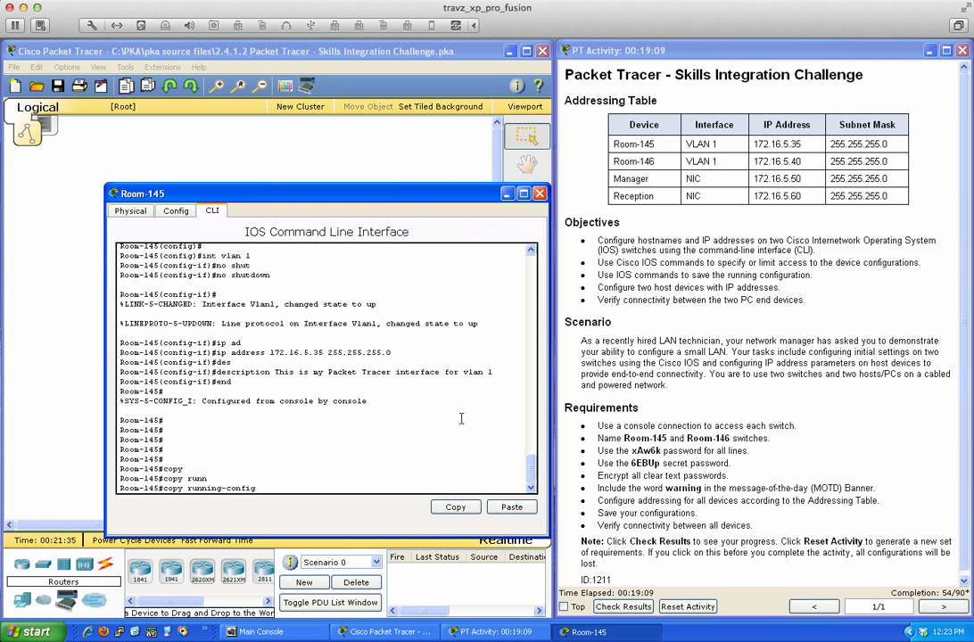
text(star)
key(Tab)
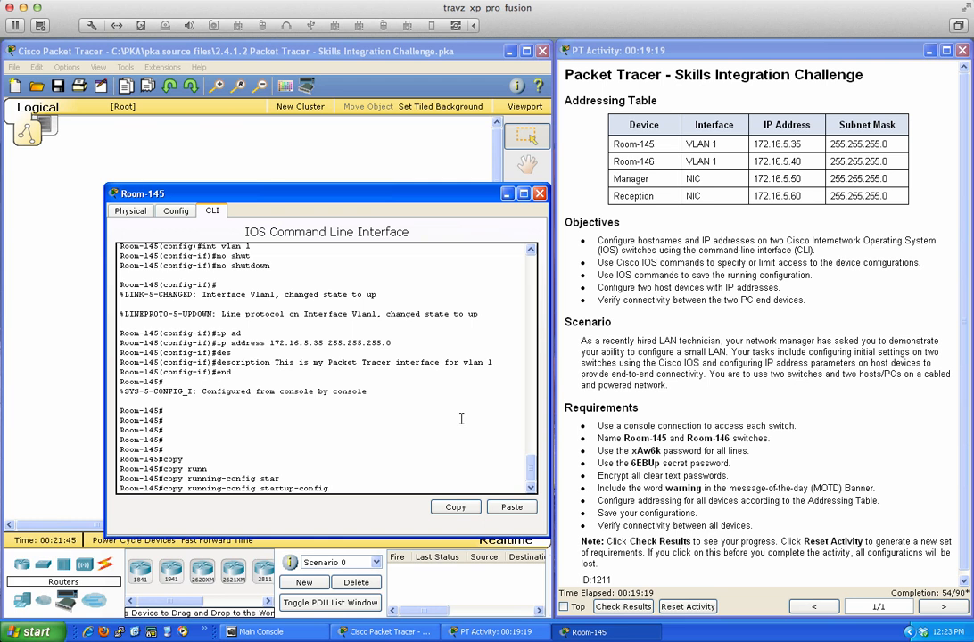
key(Return)
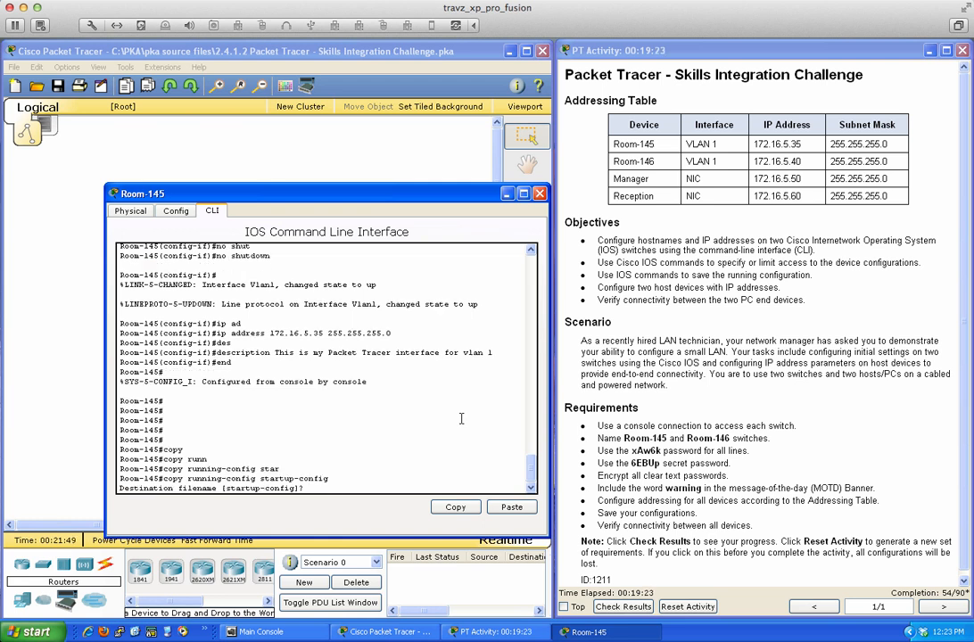
key(Return)
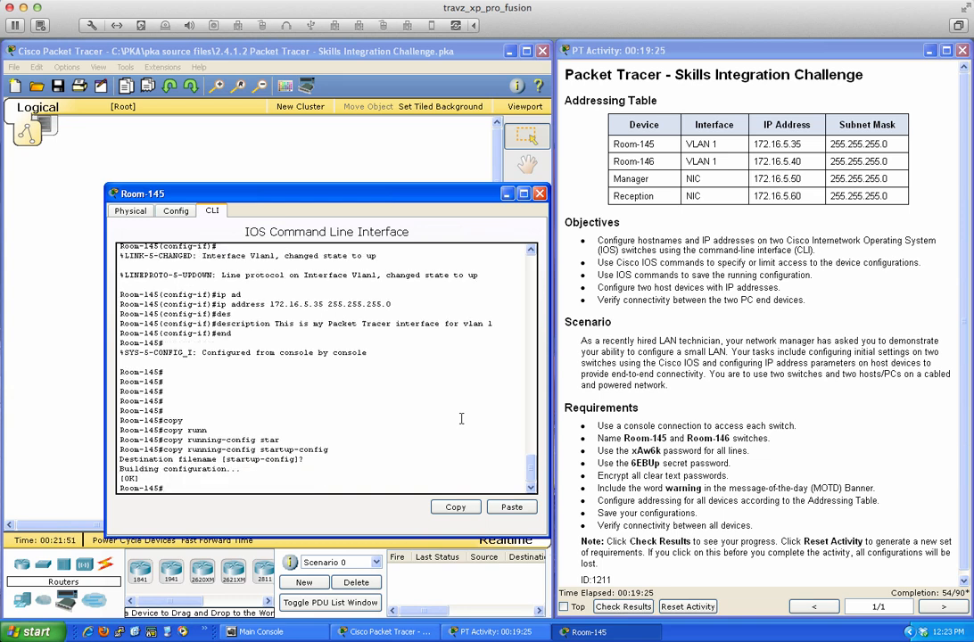
- Save the configuration to NVRAM again with 'write memory', run twice
key(Return)
key(Return)
key(Return)
text(wr)
key(Tab)
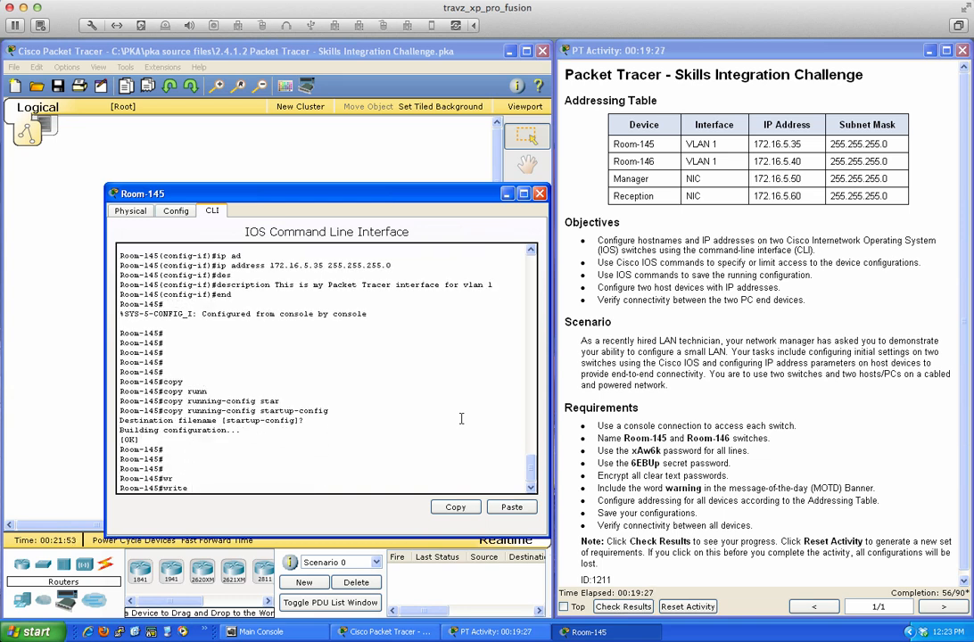
text(mem)
key(Tab)
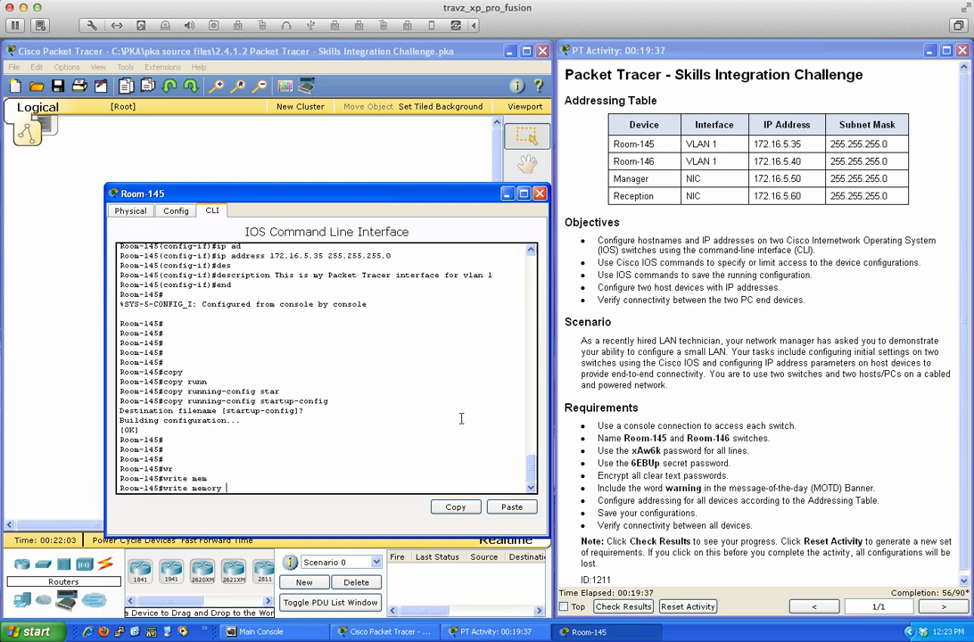
key(Return)
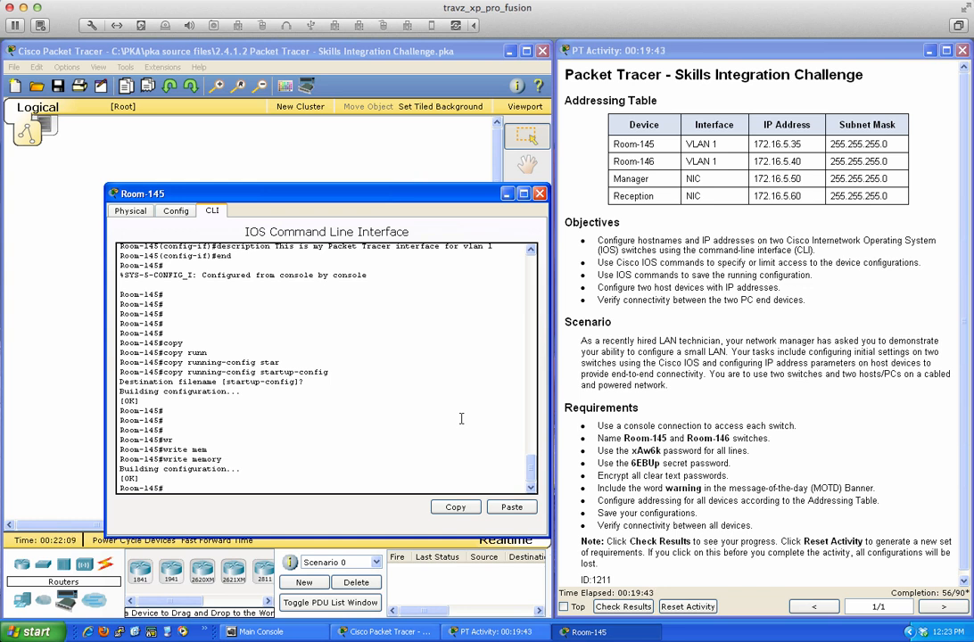
key(Return)
key(Return)
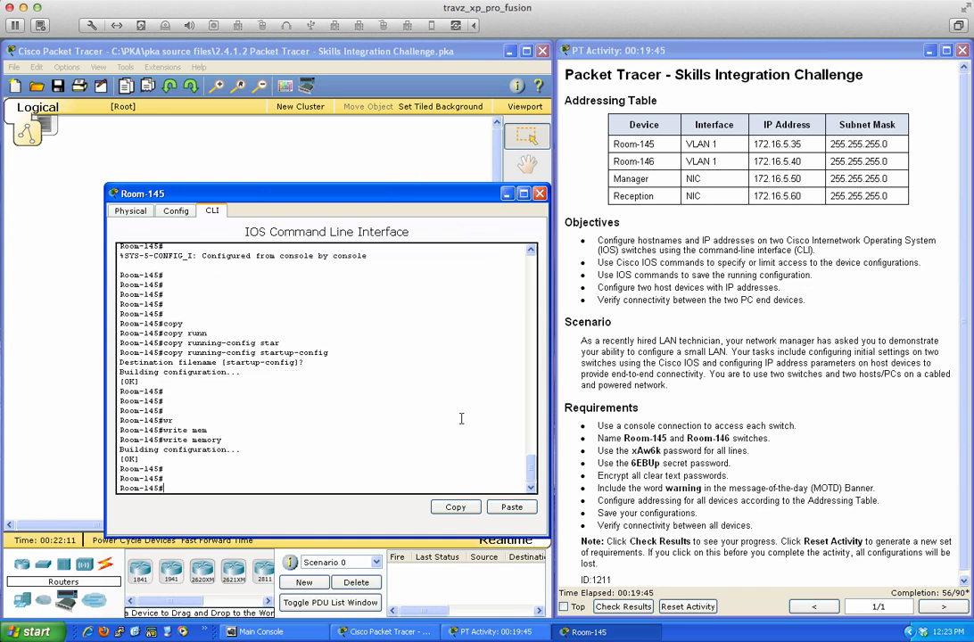
text(wri mem)
key(Return)
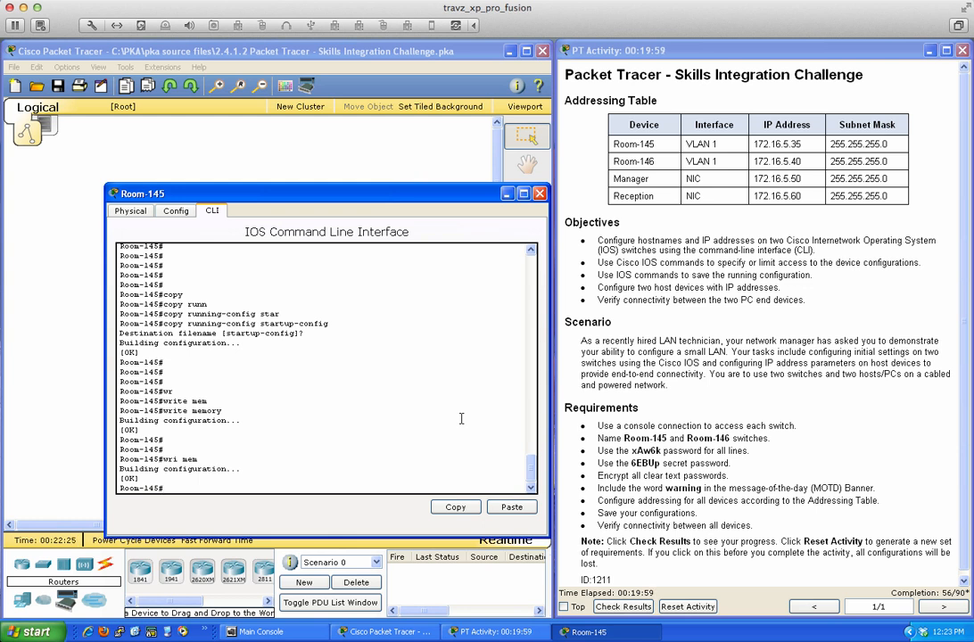
- Display the running configuration with 'sh run' and page through the full listing
key(Return)
key(Return)
key(Return)
key(Return)
text(s)
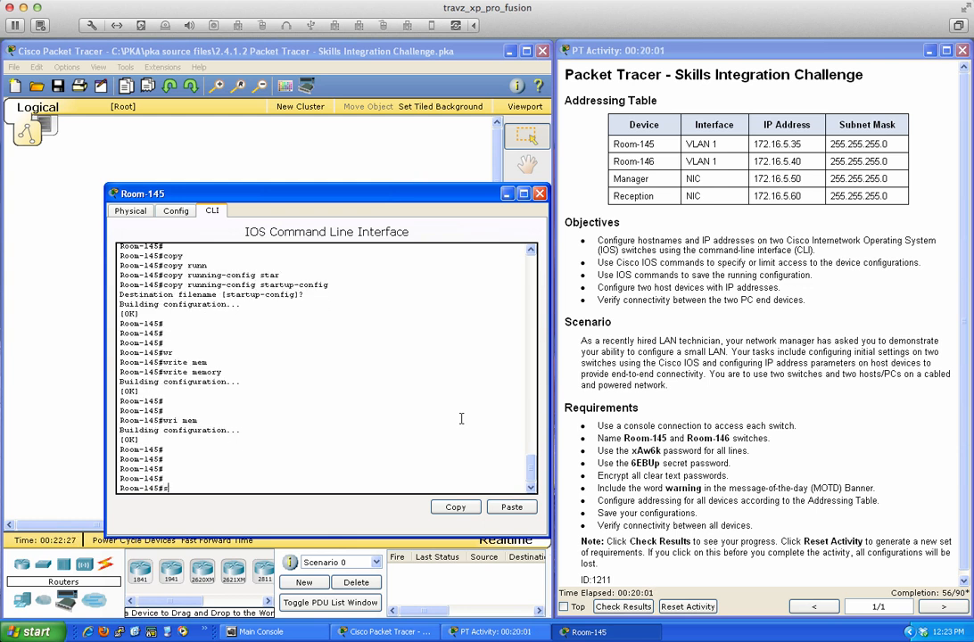
text(h run)
key(Return)
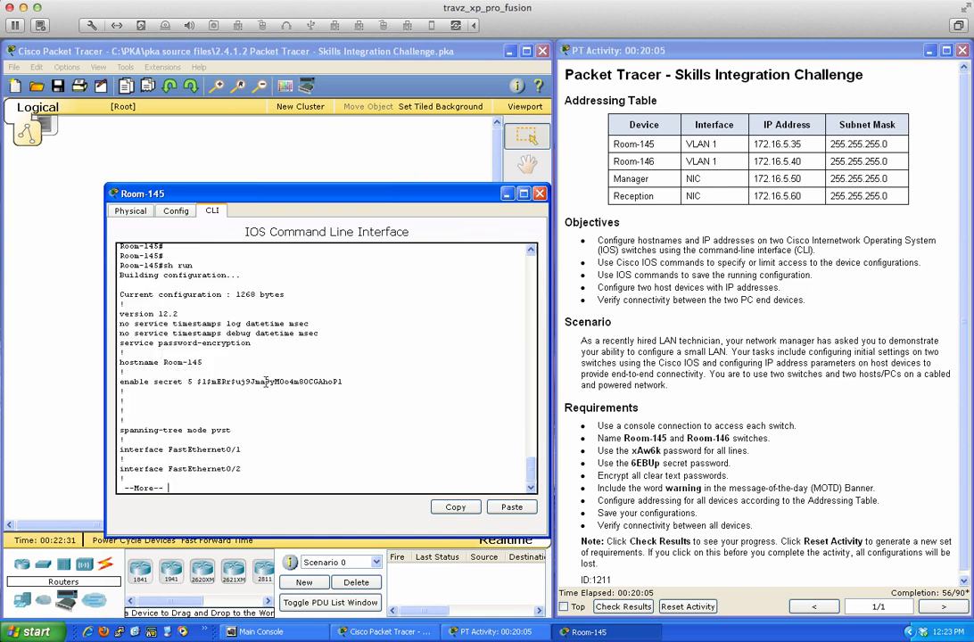
key(space)
key(space)
key(space)
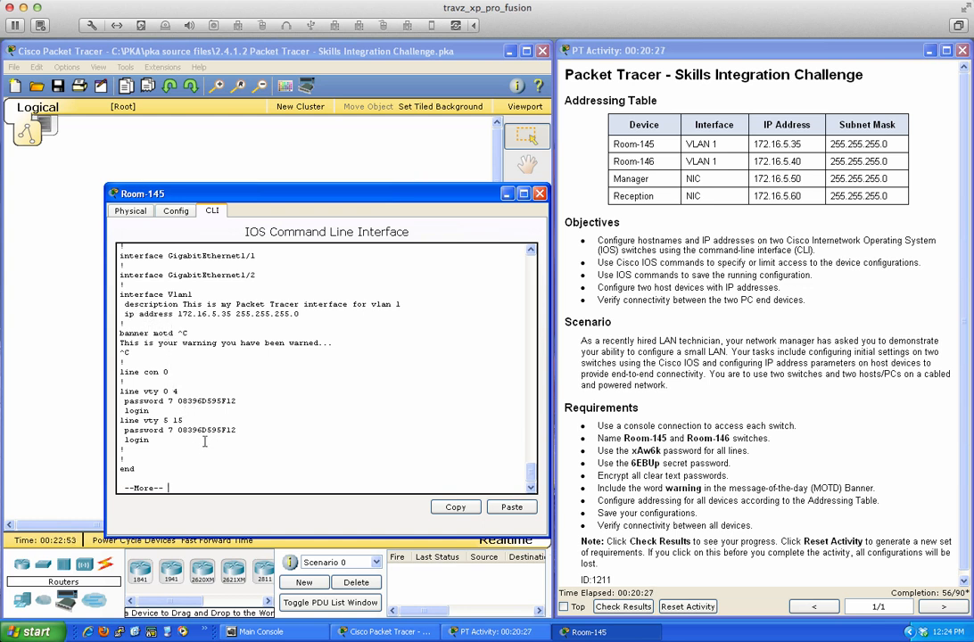
- Finish the running-config listing and enter global configuration mode with conf t
key(space)
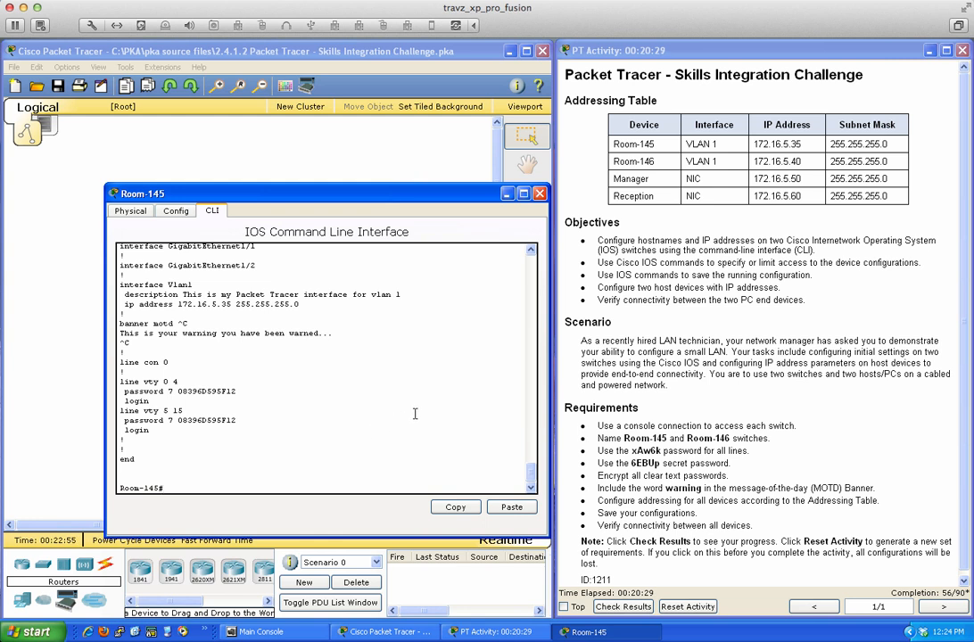
text(conf t)
key(Return)
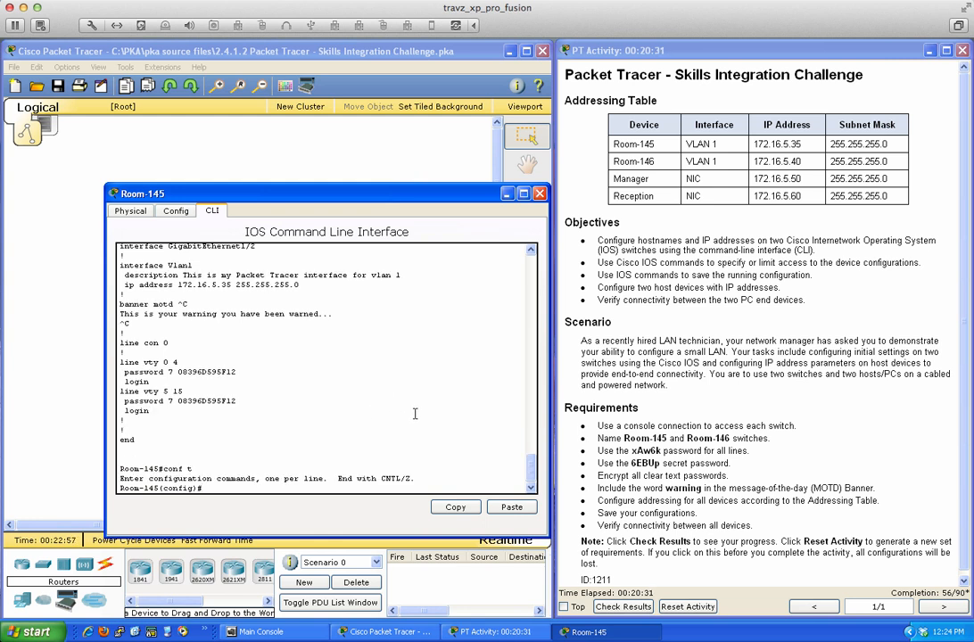
- Shut down Room-145's VLAN 1 interface
text(int vlan 1)
key(Return)
text(shut)
key(Return)
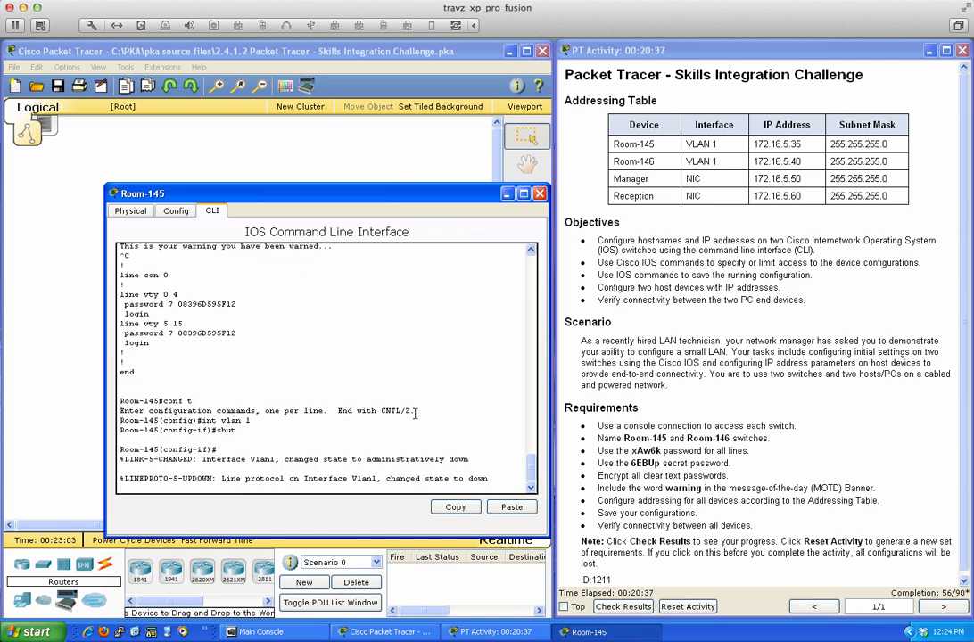
key(Return)
key(Return)
key(Return)
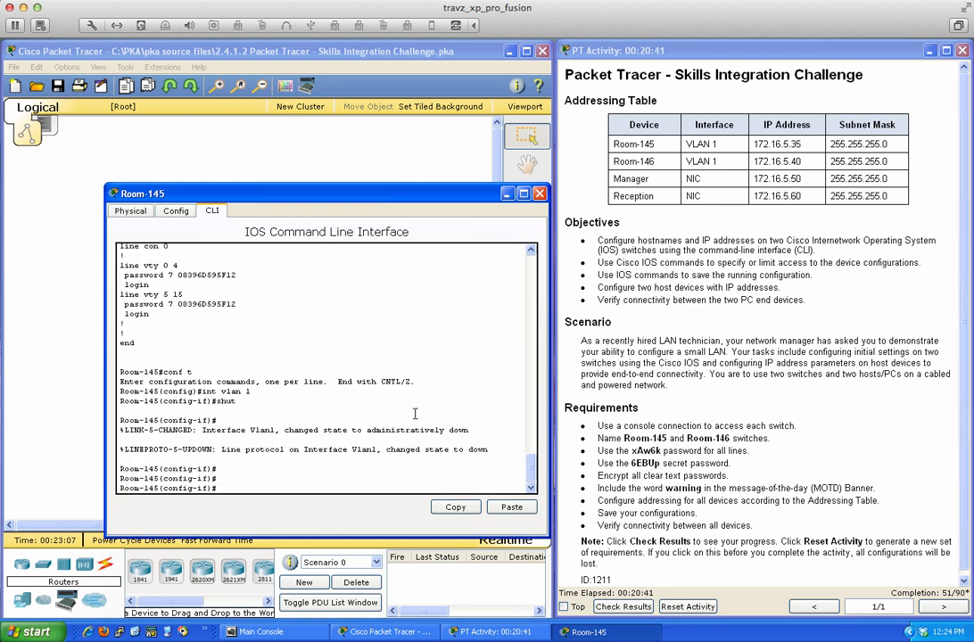
- View the running configuration with 'do sh run' from interface mode, then try 'sh run'
text(do sh run)
key(Return)
key(space)
key(space)
key(space)
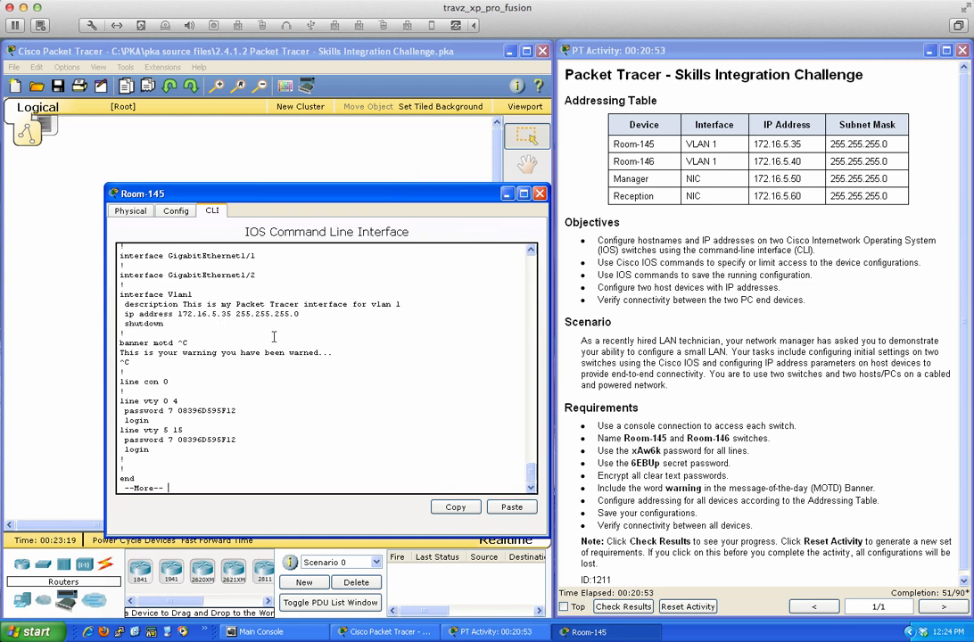
key(space)
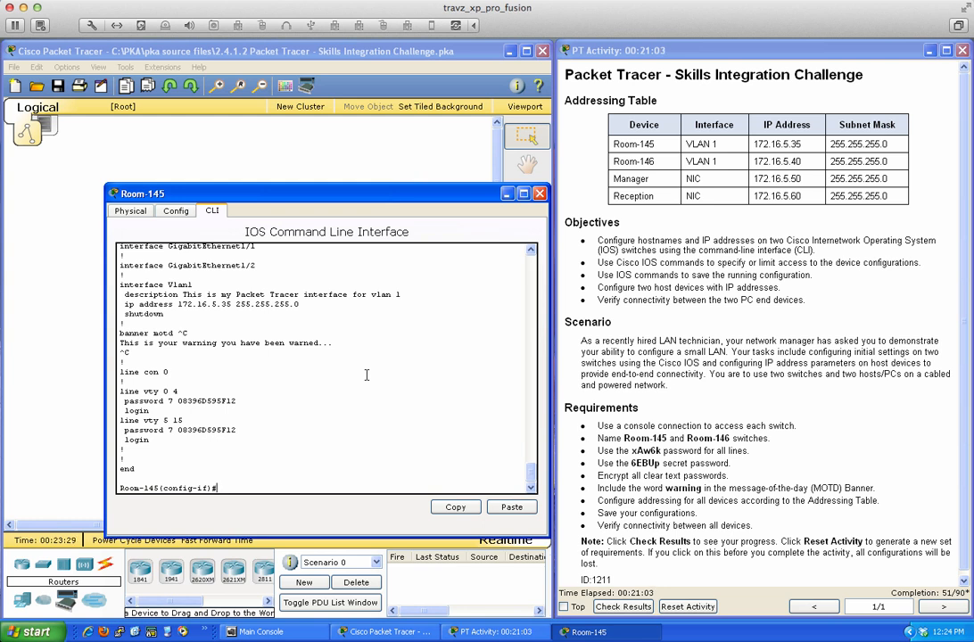
text(sh run)
key(Return)
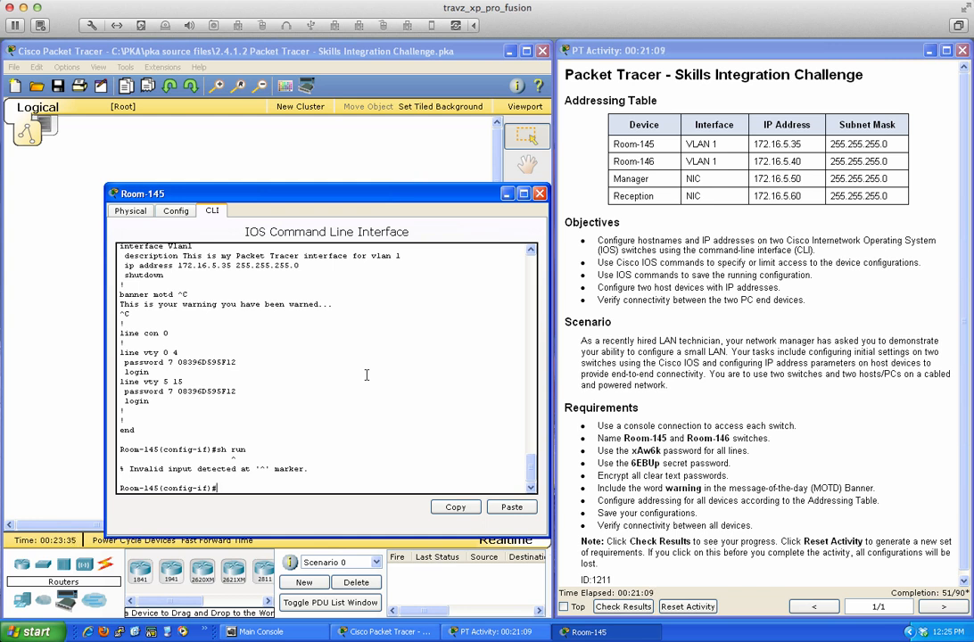
- List the running configuration again with 'do show run' to confirm VLAN 1 is shutdown, then enter 'sh run'
text(do show run)
key(Tab)
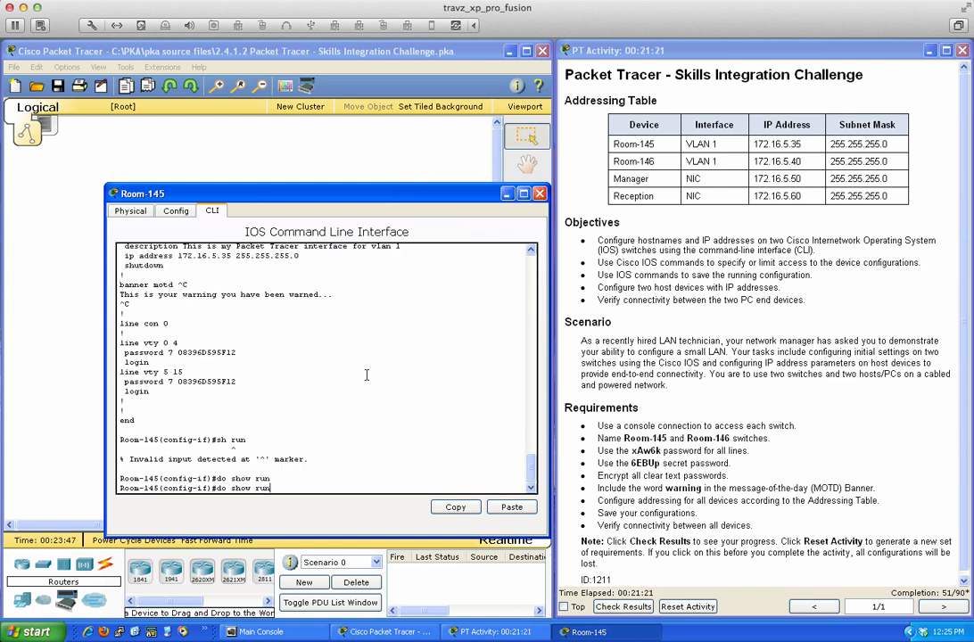
key(Return)
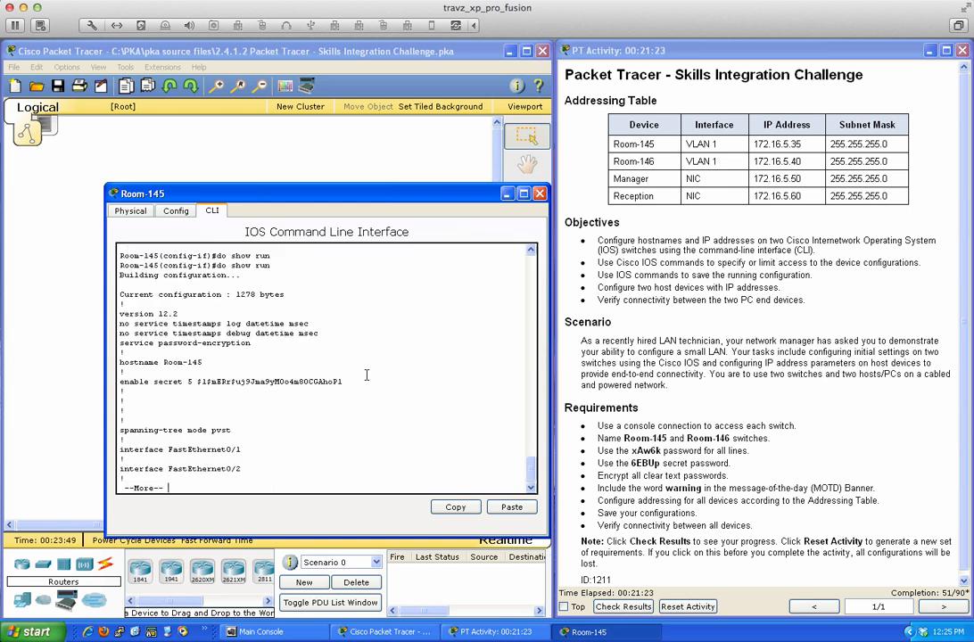
key(space)
key(space)
key(space)
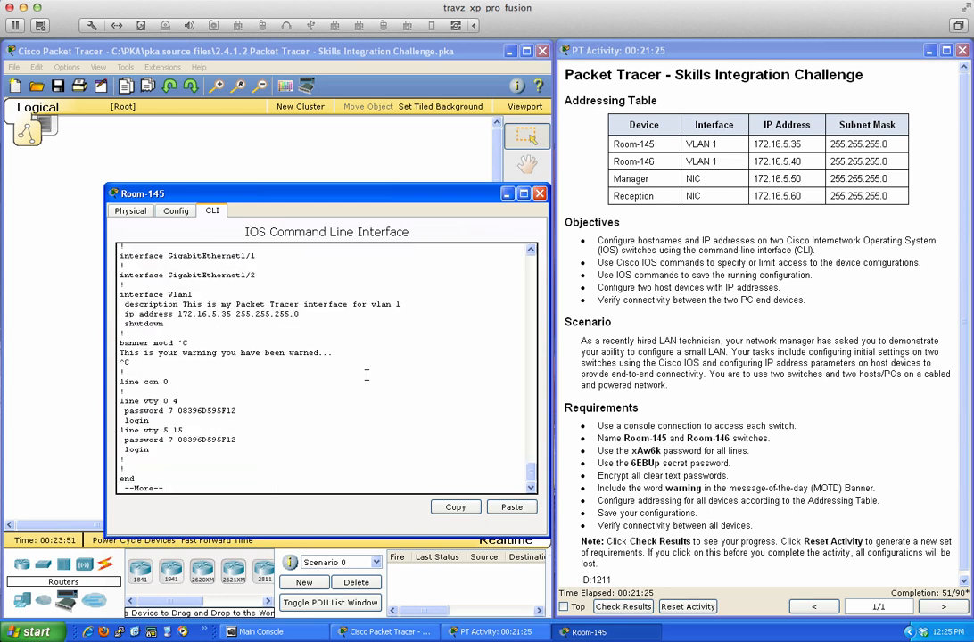
key(space)
text(sh ro)
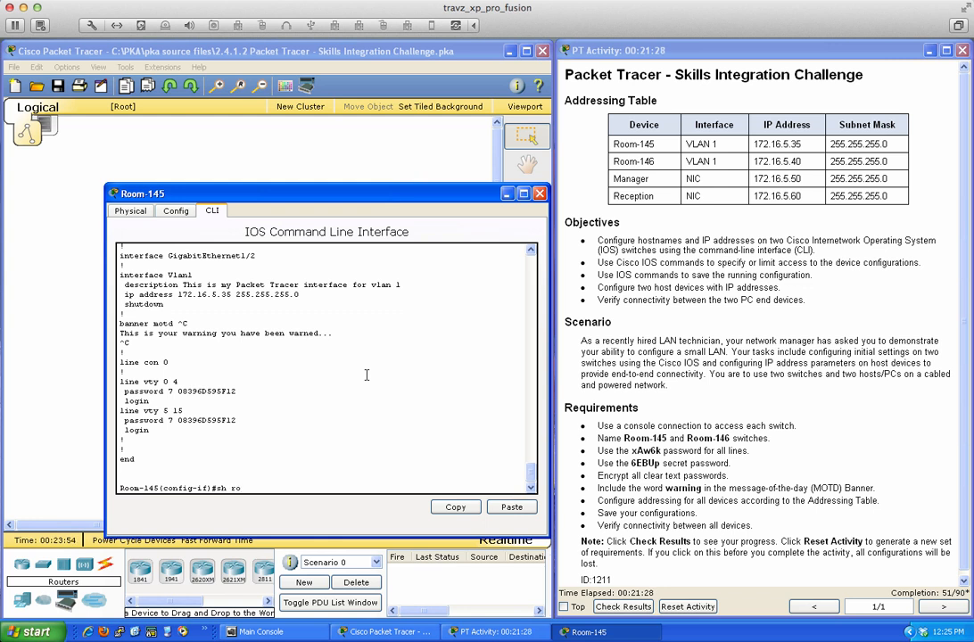
key(BackSpace)
text(un)
key(Return)
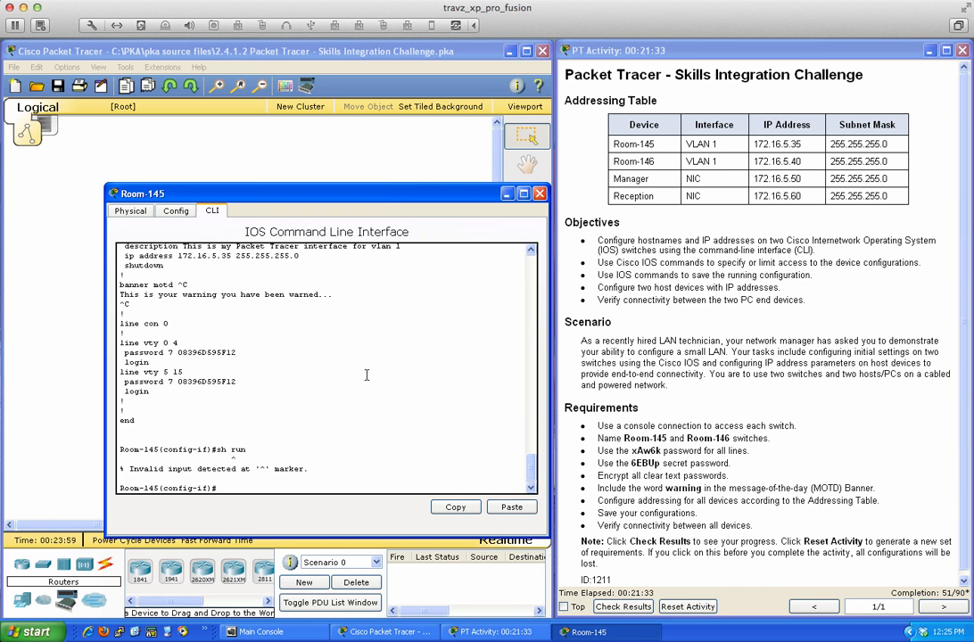
- Re-enable VLAN 1 with 'no shut' and review the running configuration
text(no shut)
key(Return)
key(Return)
key(Return)
key(Return)
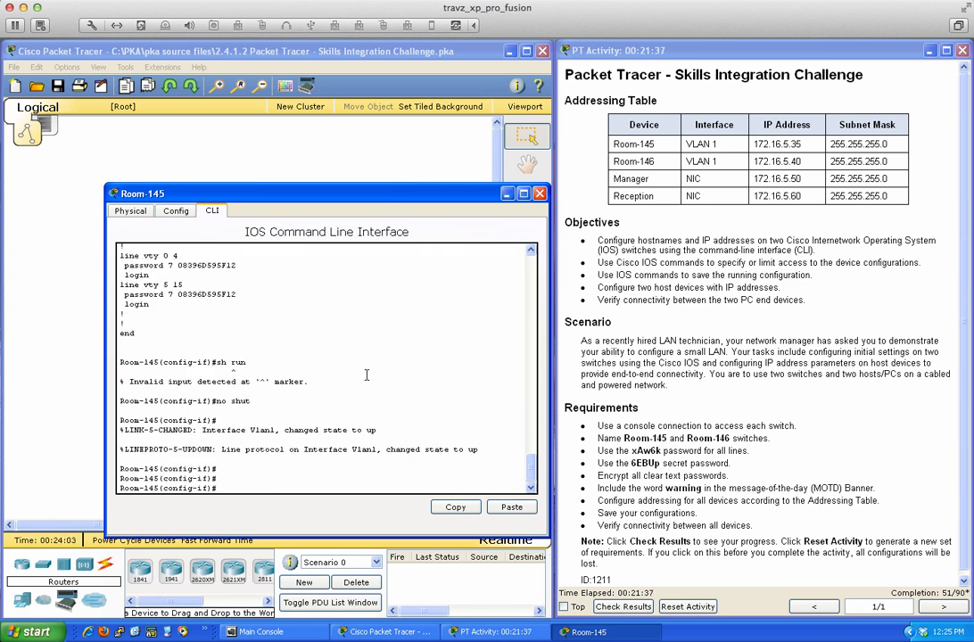
text(do sh run)
key(Return)
key(space)
key(space)
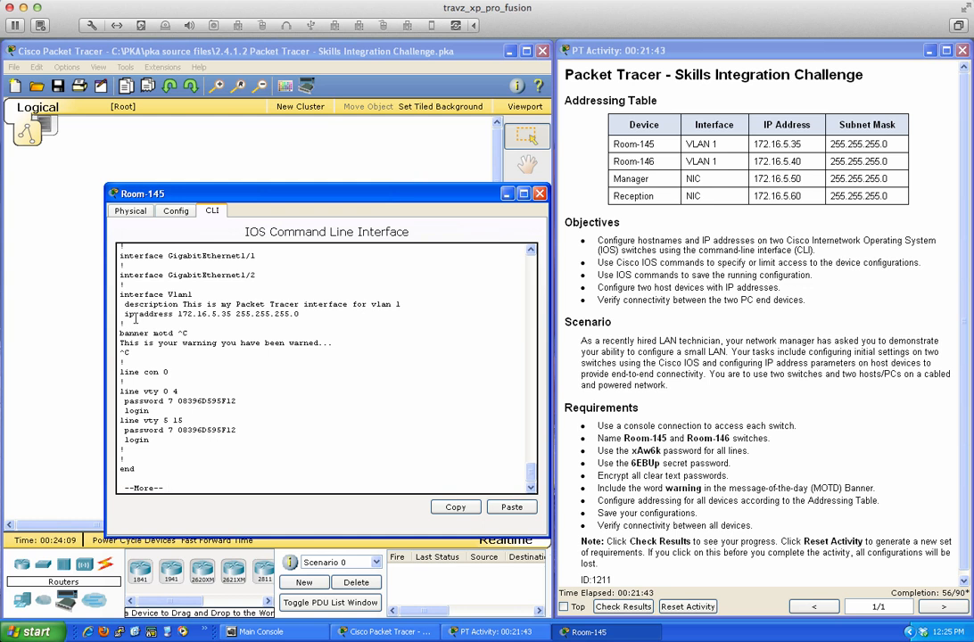
key(space)
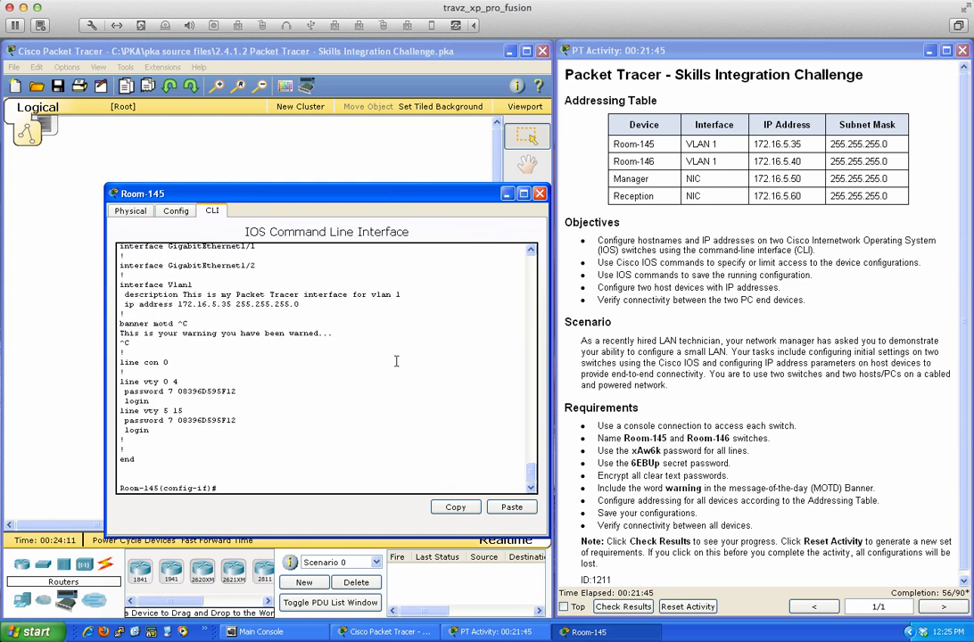
- Leave configuration mode and save the configuration with 'wri mem'
text(end)
key(Return)
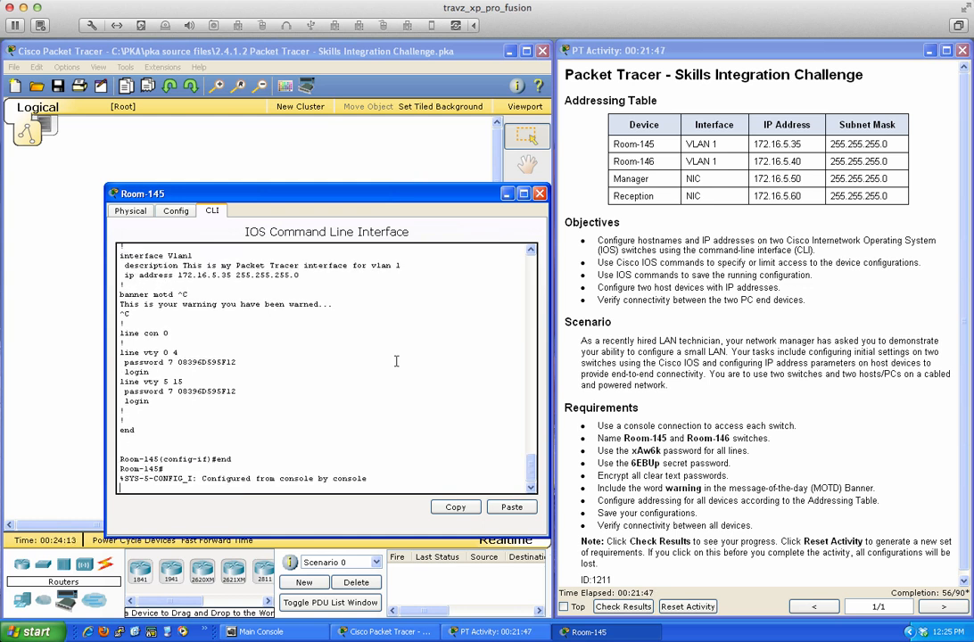
key(Return)
key(Return)
key(Return)
text(wri mem)
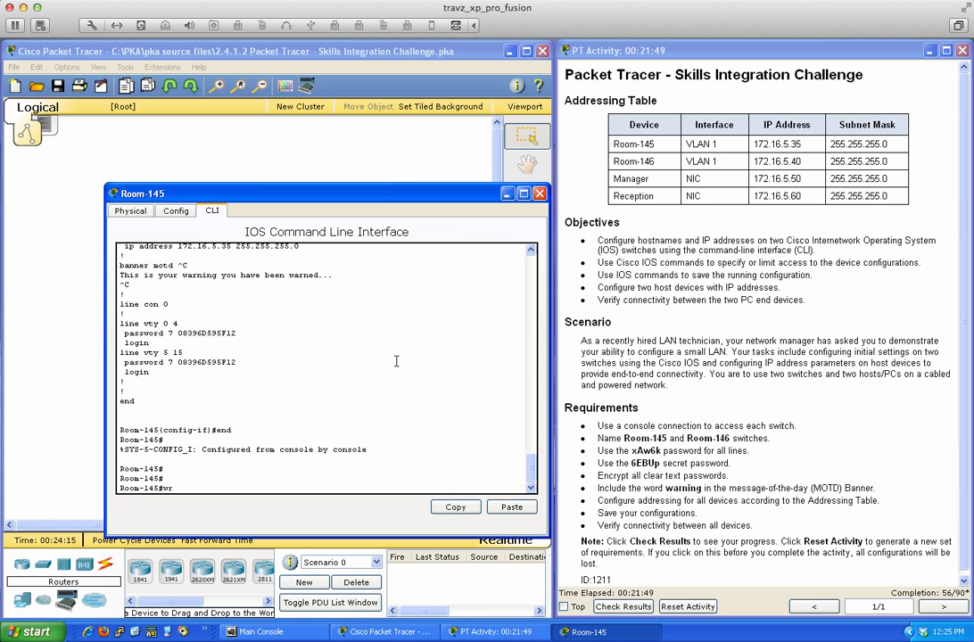
key(Return)
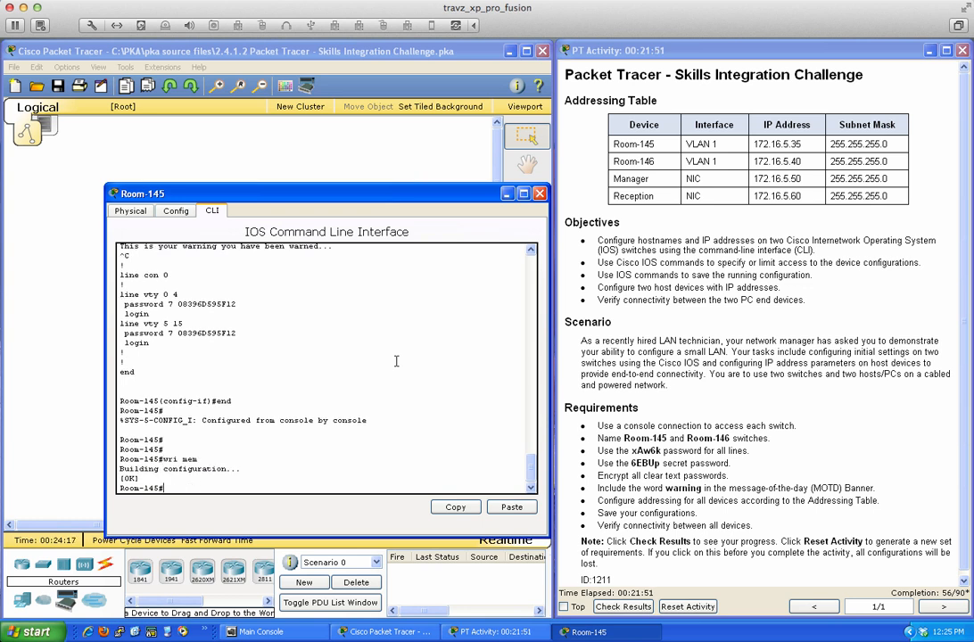
key(Return)
key(Return)
- Ping 172.16.5.35 with 100% success, then return to global configuration mode
scroll(384, 363, up, 1)
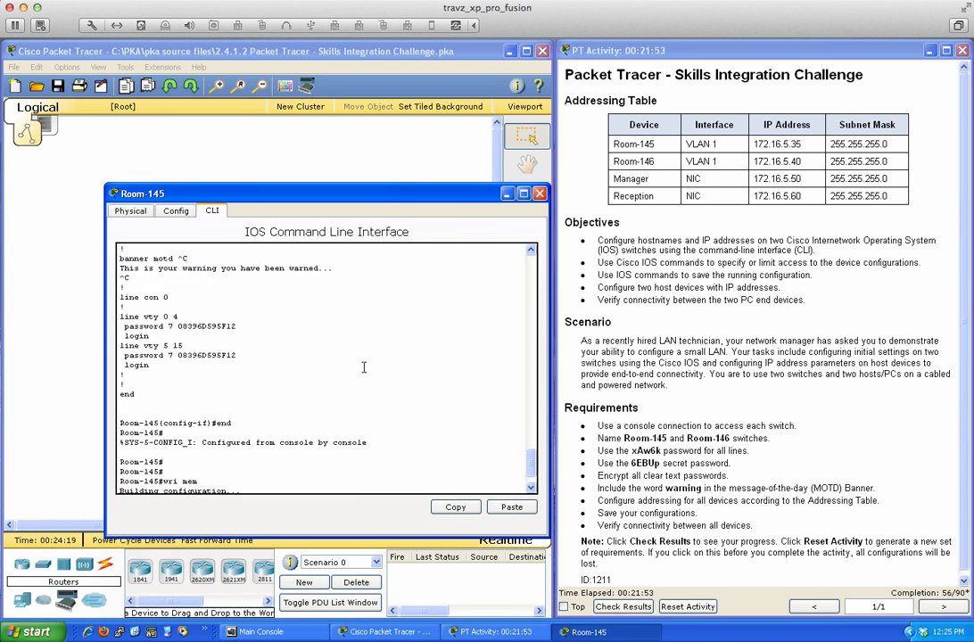
scroll(364, 367, down, 1)
text(ping )
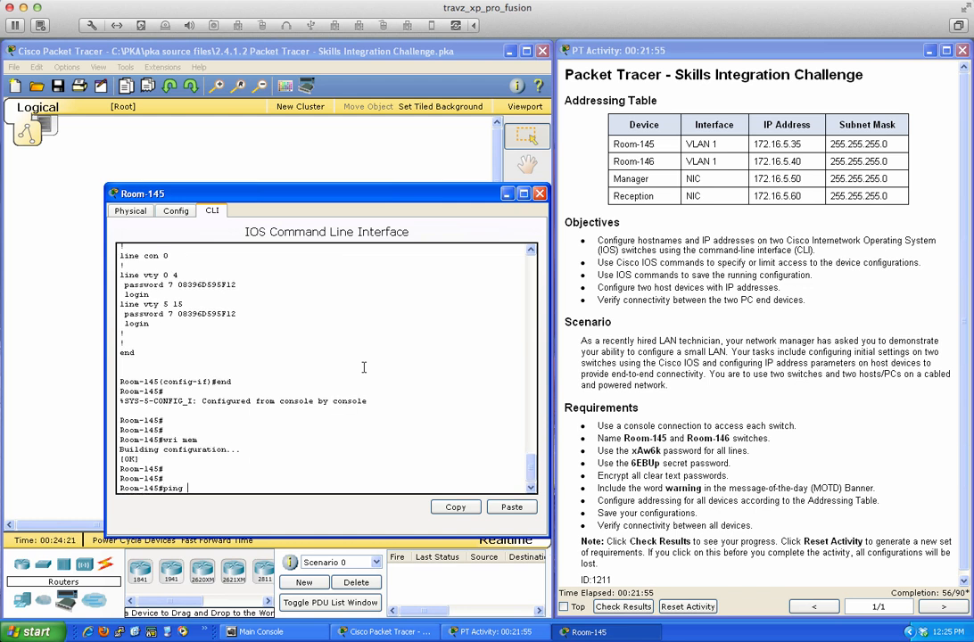
text(172.16.5.35)
key(Return)
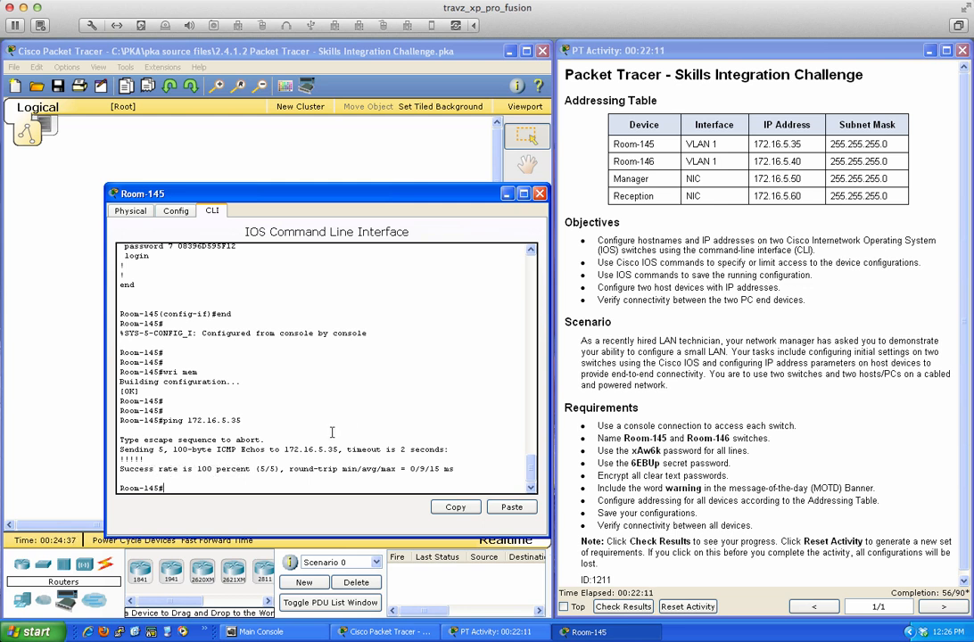
text(conf t)
key(Return)
- Shut down VLAN 1 again and exit configuration mode
text(int vlan 1)
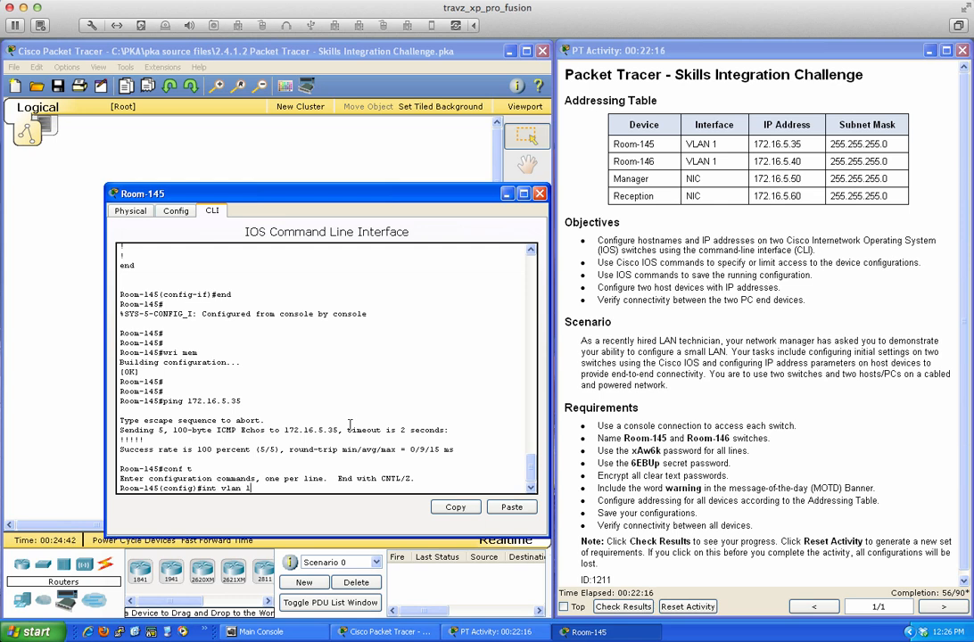
key(Return)
text(shut)
key(Return)
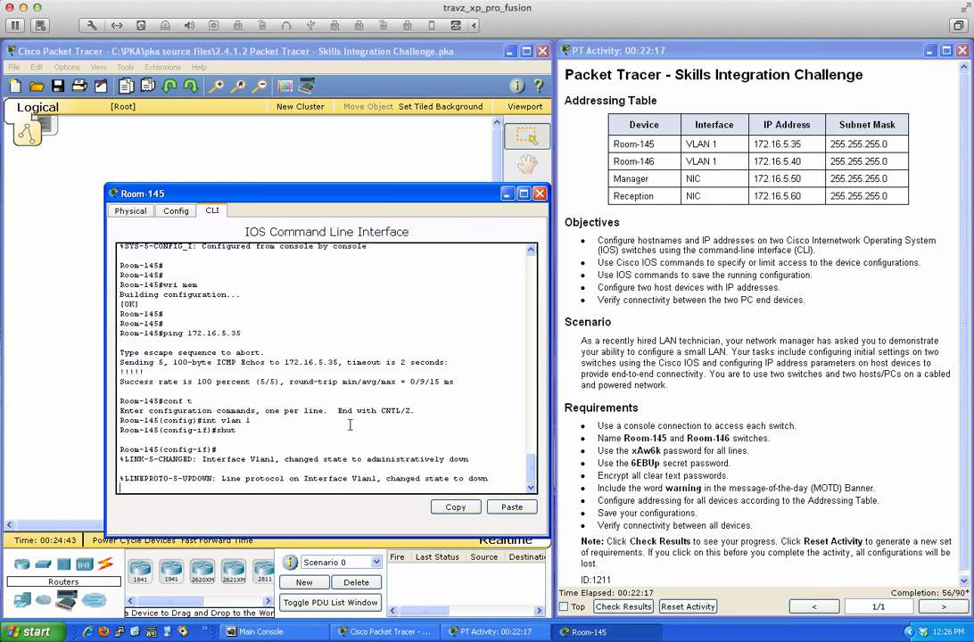
key(Return)
key(Return)
text(end)
key(Return)
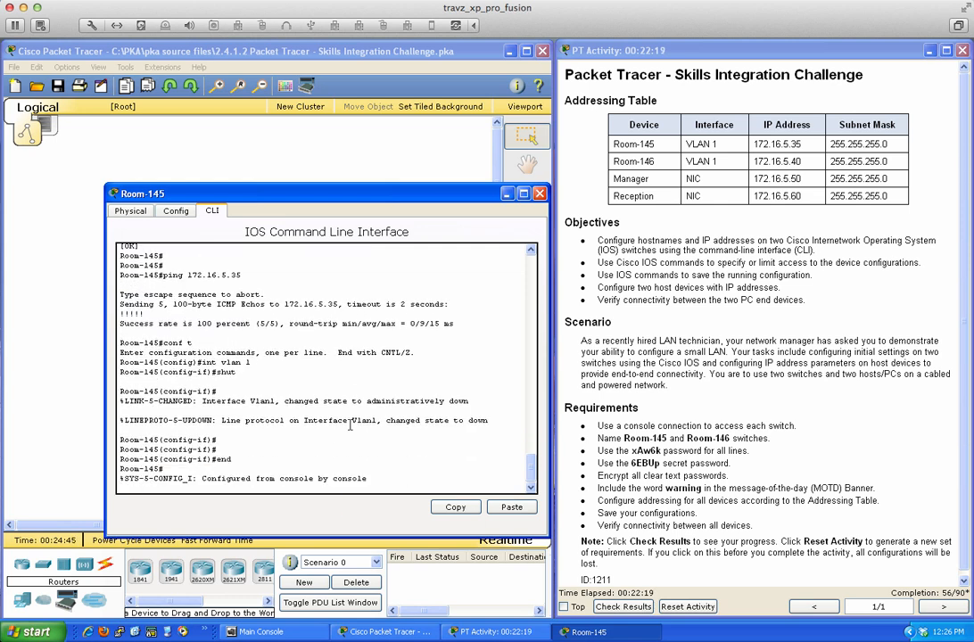
key(Return)
key(Return)
key(Return)
key(Return)
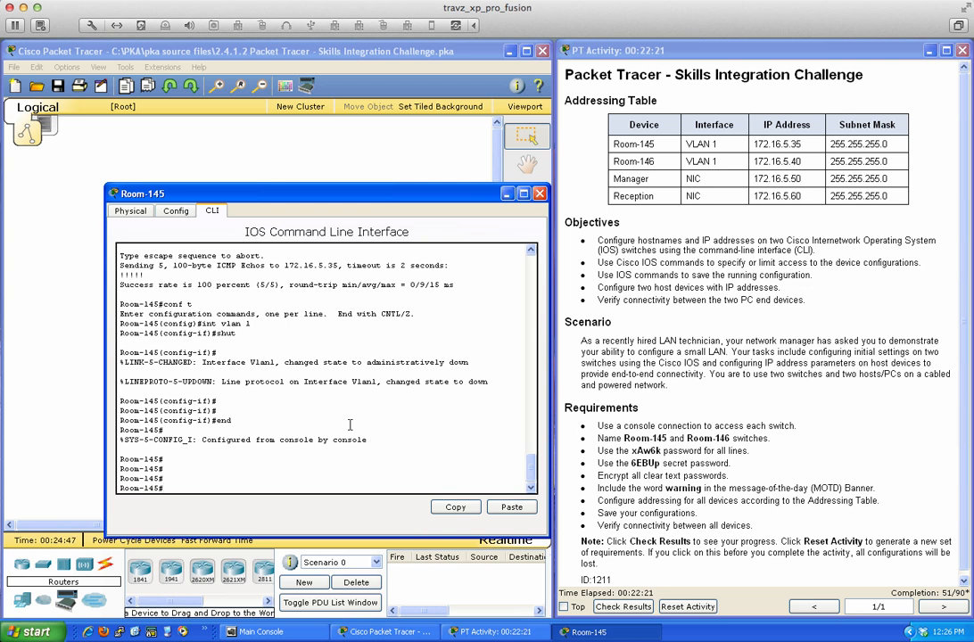
- Rerun ping 172.16.5.35, which now fails 0/5, and re-enter configuration mode
text(ping)
key(Up)
key(Up)
key(Return)
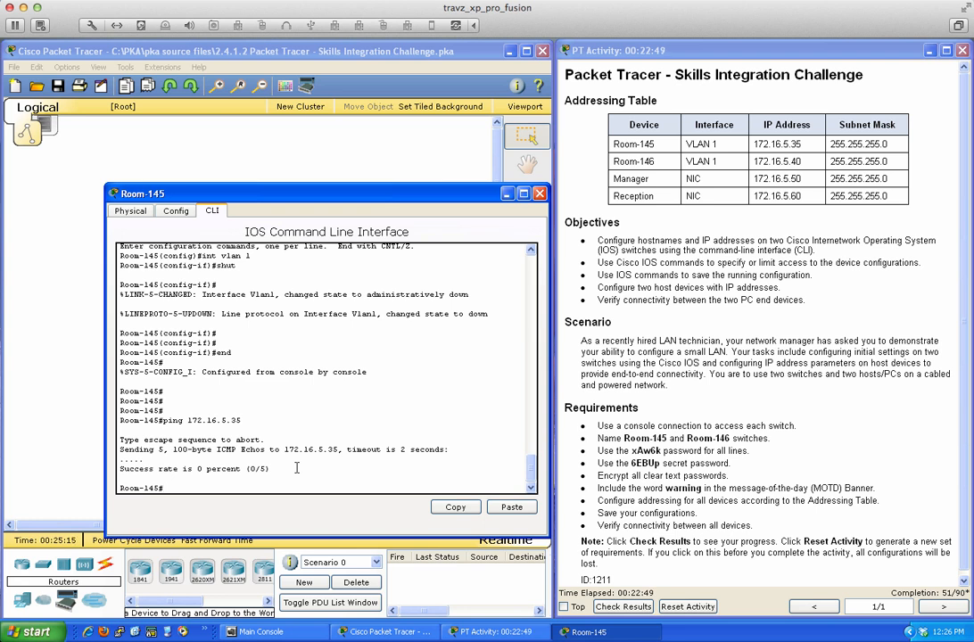
text(conf t)
key(Return)
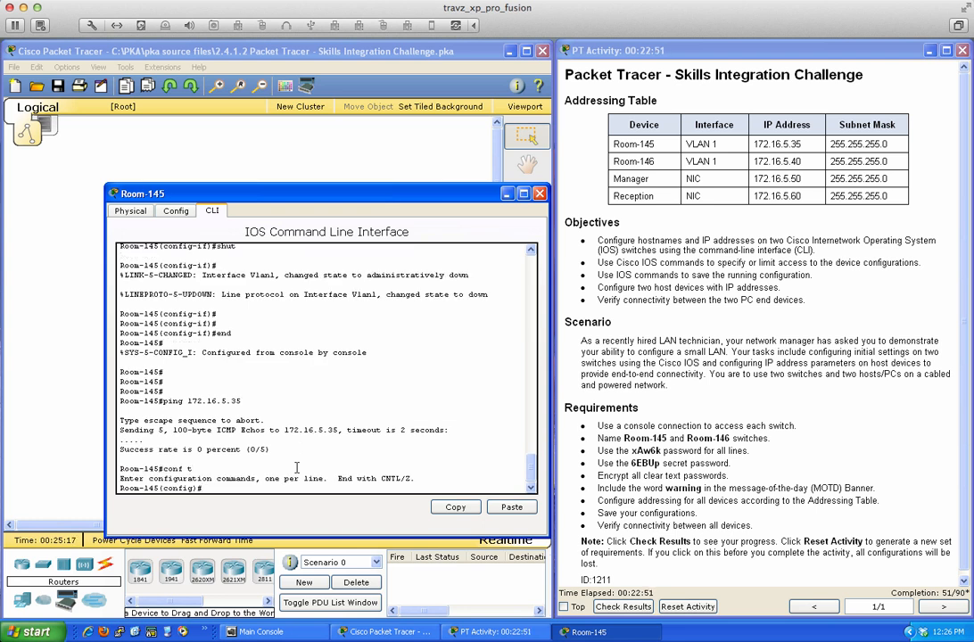
- Bring VLAN 1 back up with 'no shut' and ping 172.16.5.35 successfully from interface mode
text(int vlan 1)
key(Return)
text(nfig-if)#n)
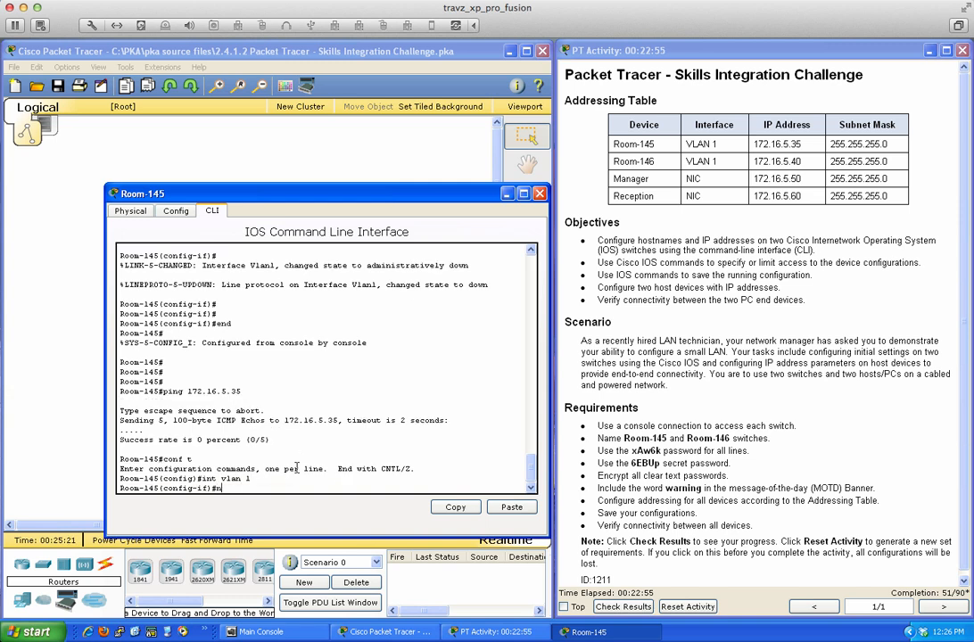
text(o shut)
key(Return)
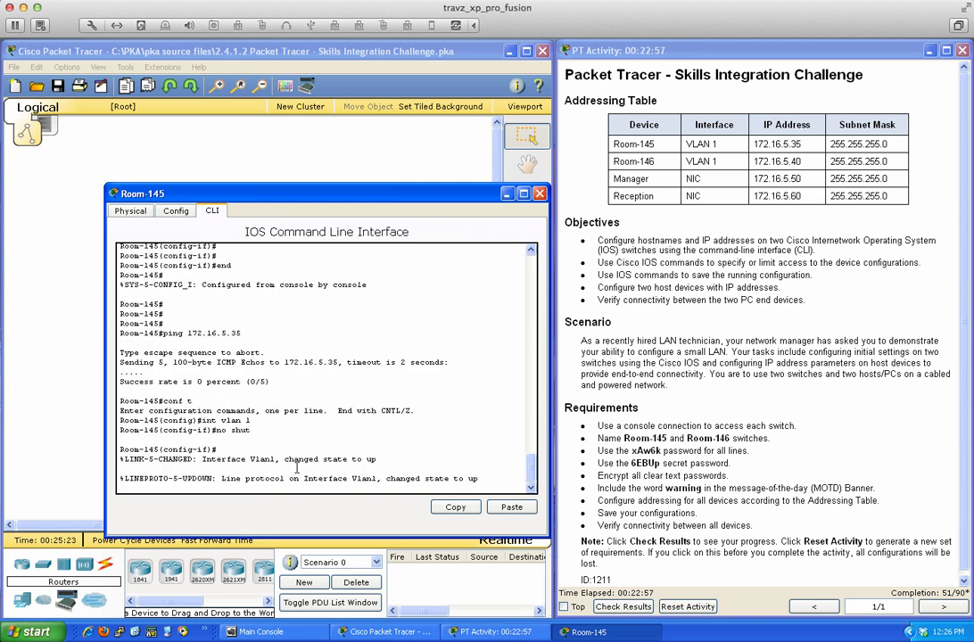
key(Return)
key(Return)
key(Return)
key(Return)
text(do)
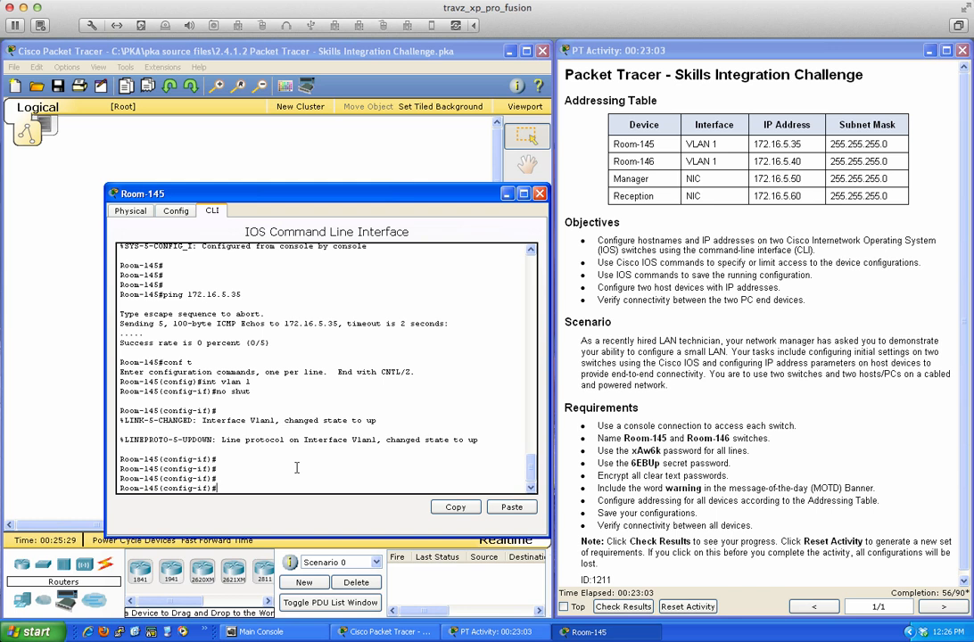
text(do ping 172.16.5.35)
key(Return)
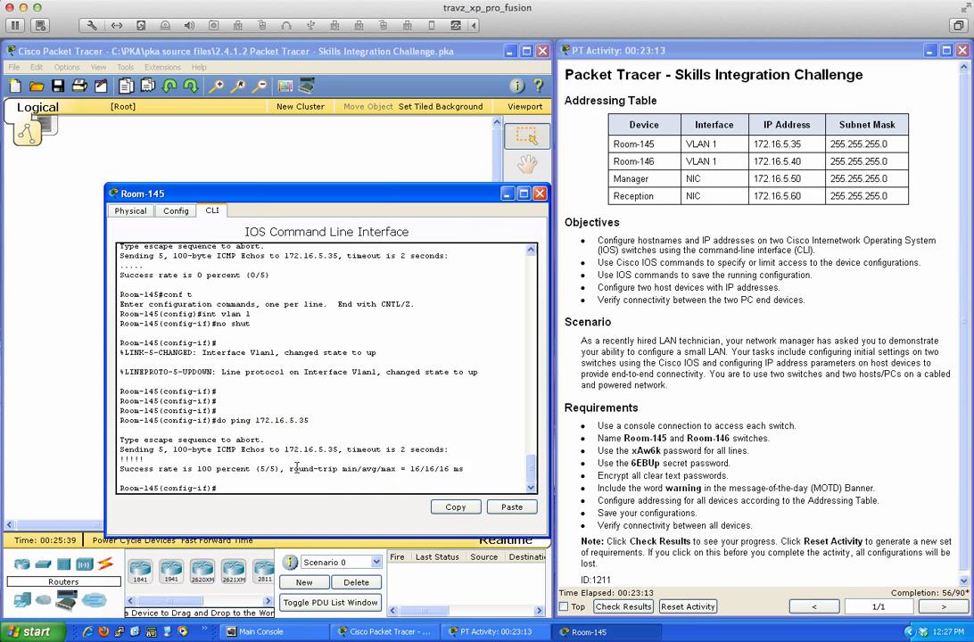
- Exit configuration mode and save the configuration with 'wri mem'
text(end)
key(Return)
key(Return)
key(Return)
key(Return)
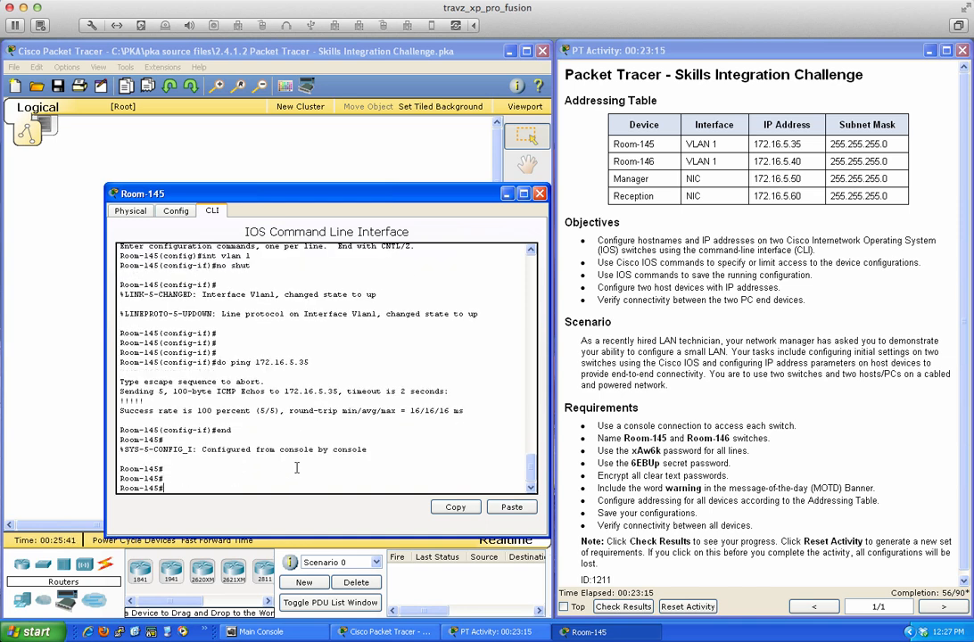
text(wri mem)
key(Return)
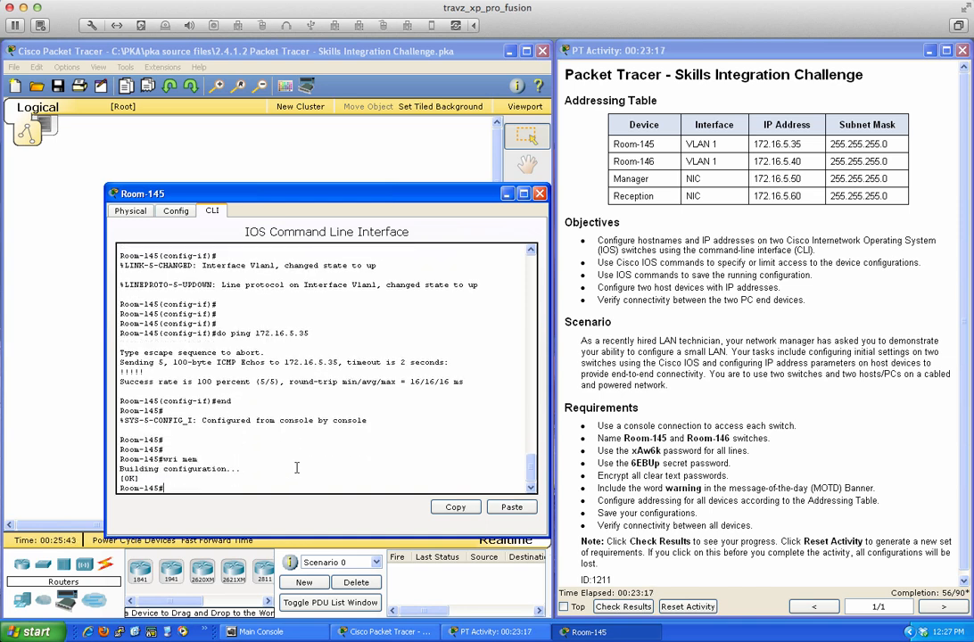
key(Return)
key(Return)
key(Return)
key(Return)
key(Return)
key(Return)
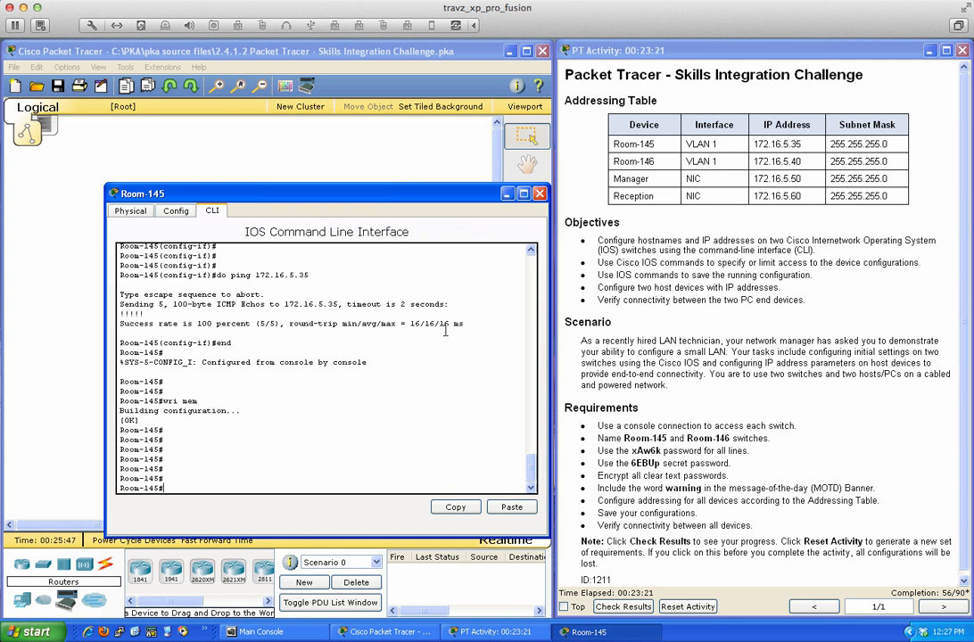
- Close the Room-145 console, open the Manager PC, and dismiss the locked Config tab warning
click(541, 194)
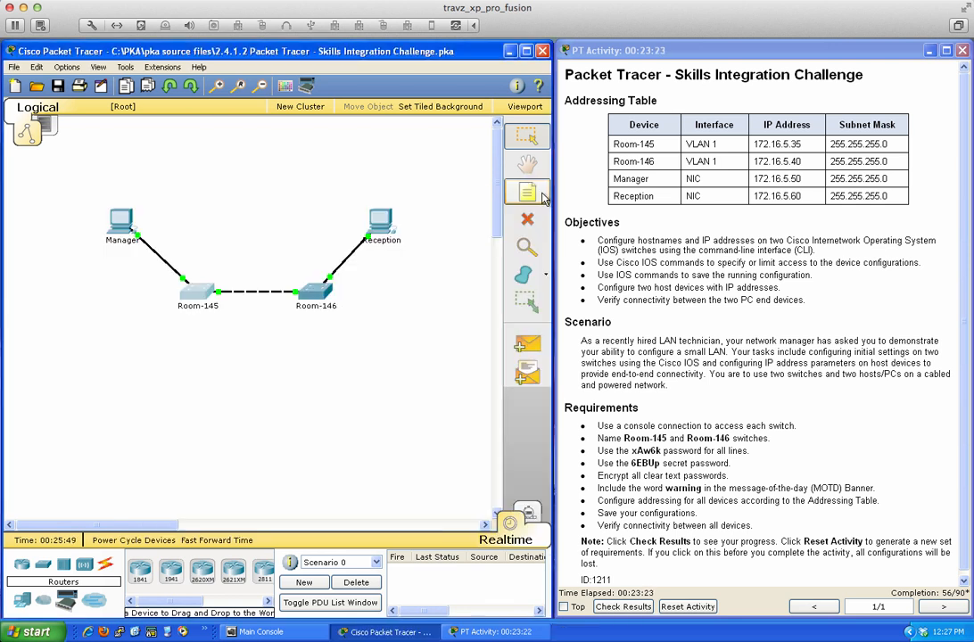
click(119, 224)
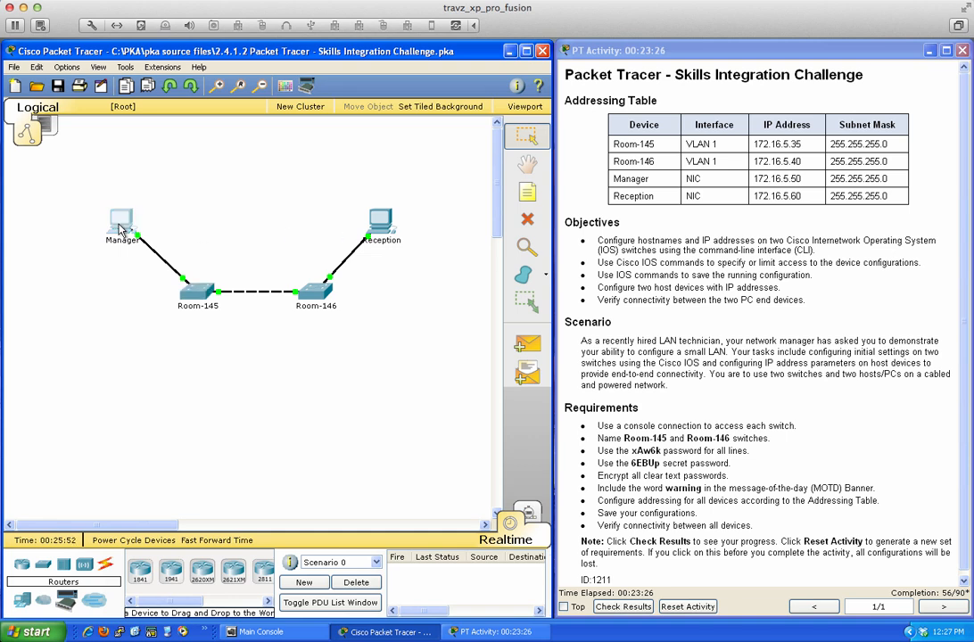
drag(378, 197, 207, 204)
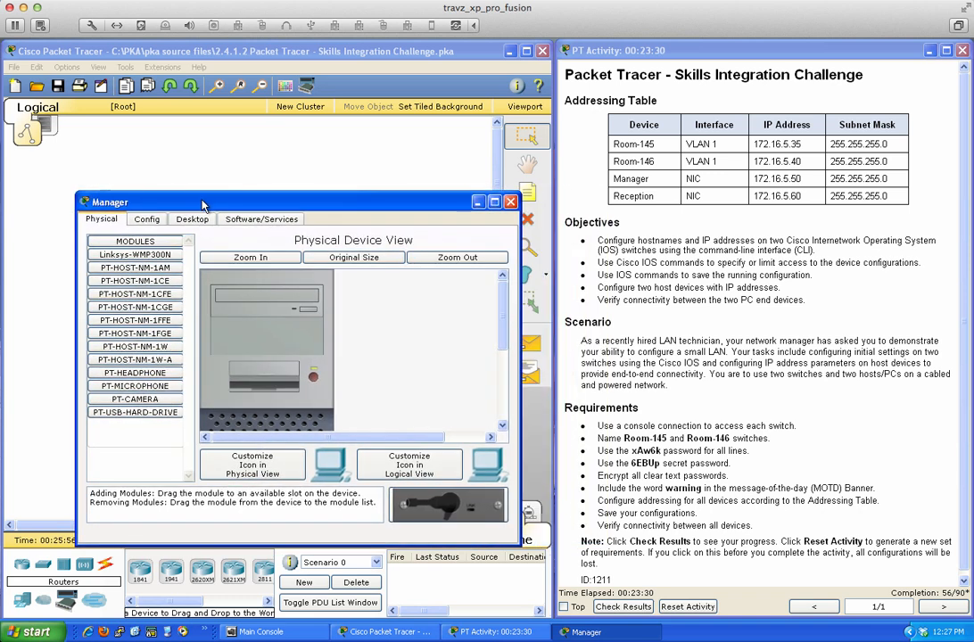
click(148, 223)
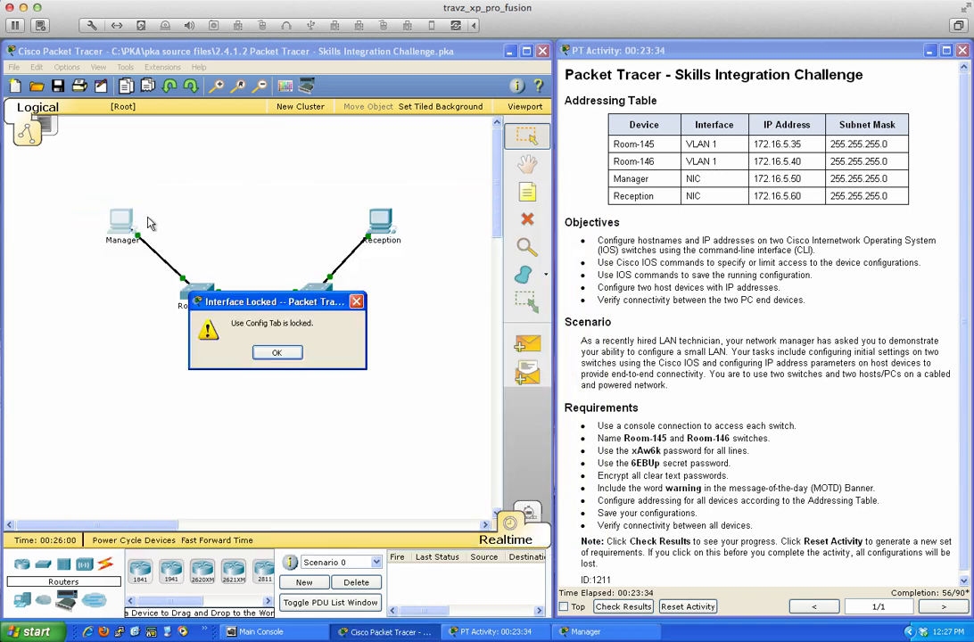
click(276, 352)
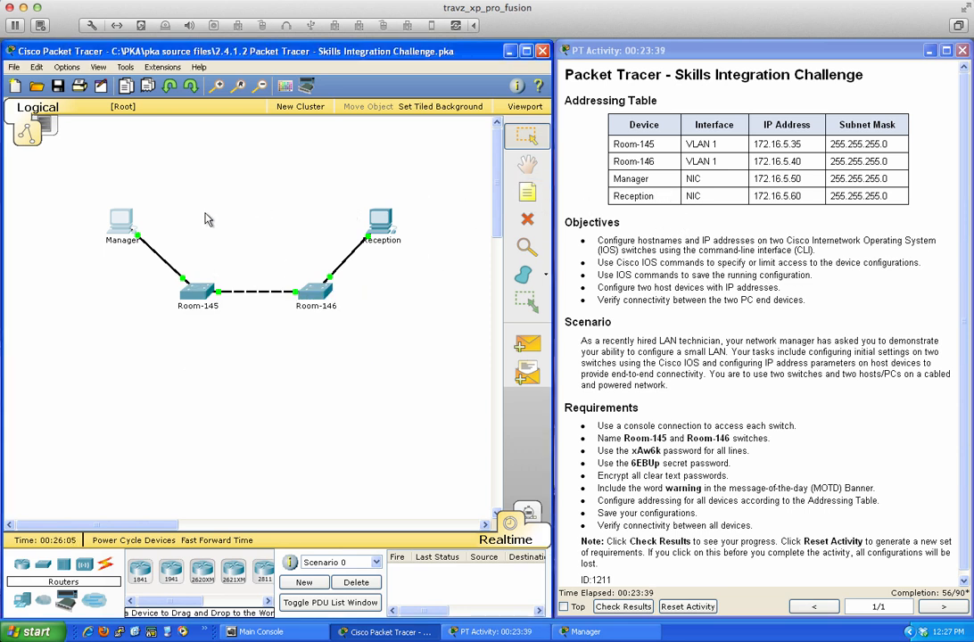
- Run ipconfig and ipconfig /all on the Manager PC, showing address 0.0.0.0
click(122, 223)
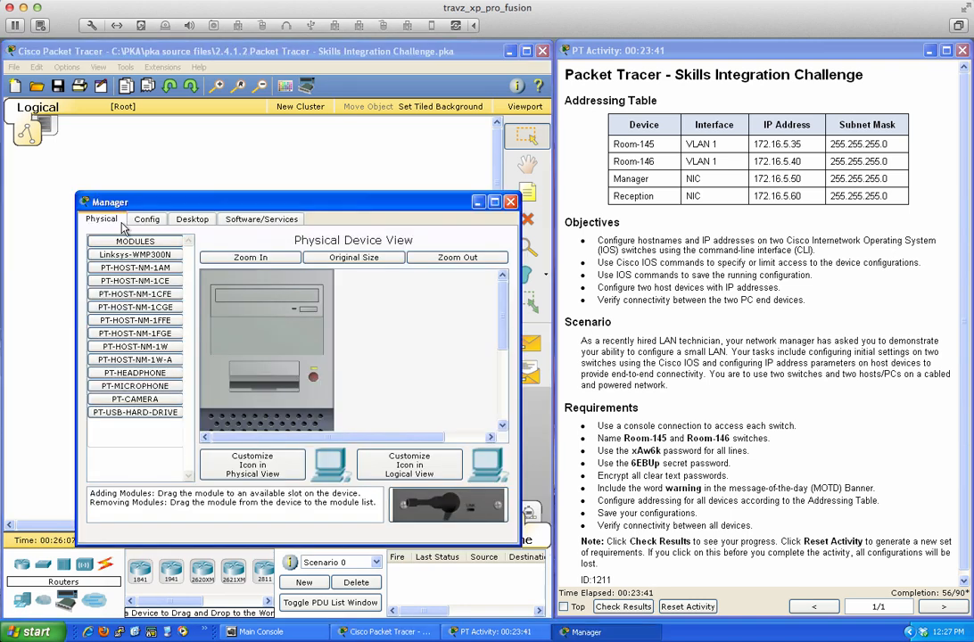
click(189, 220)
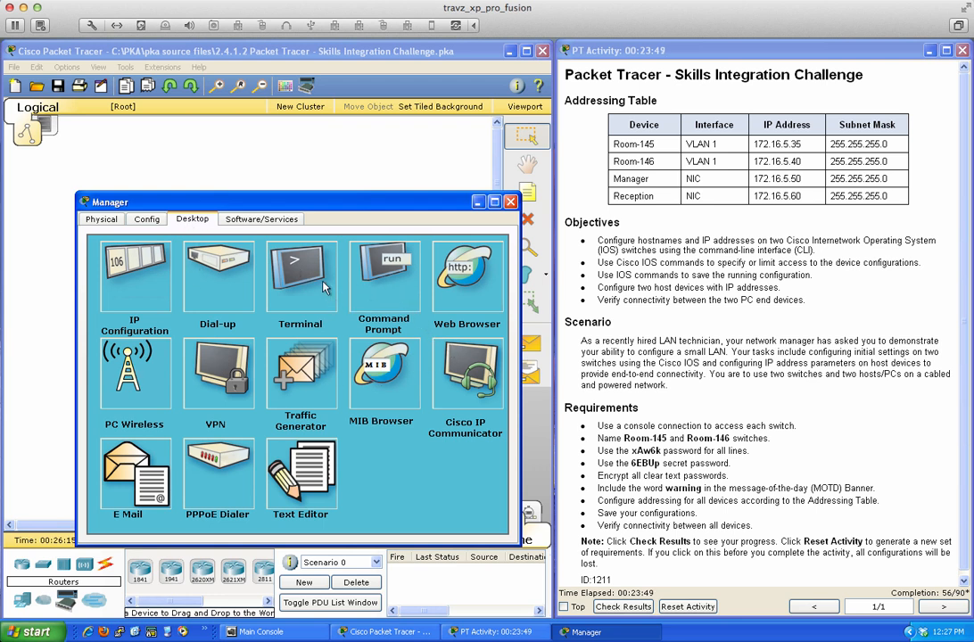
click(367, 284)
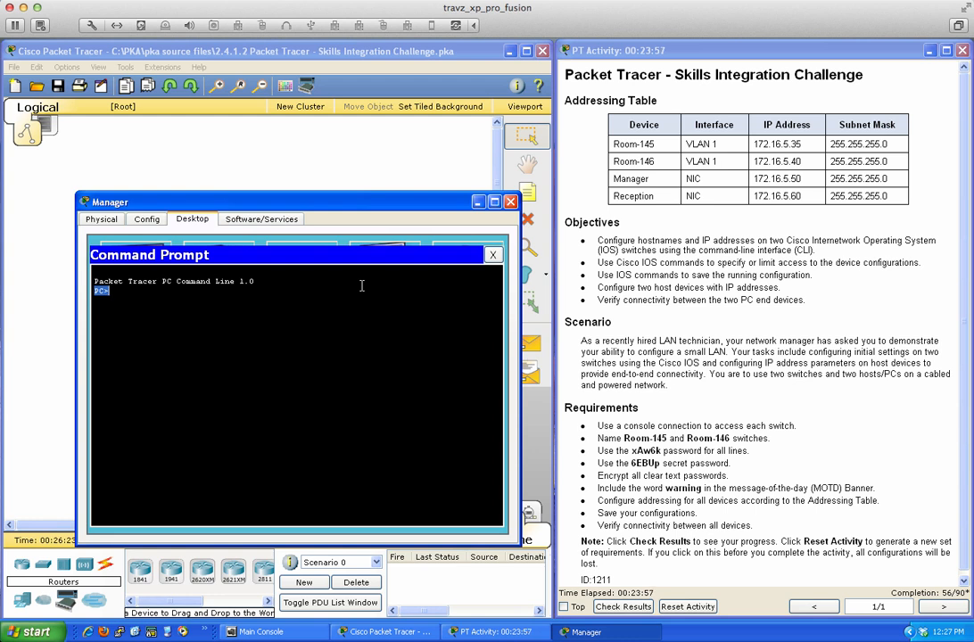
key(Return)
key(Return)
key(Return)
text(ipconfig)
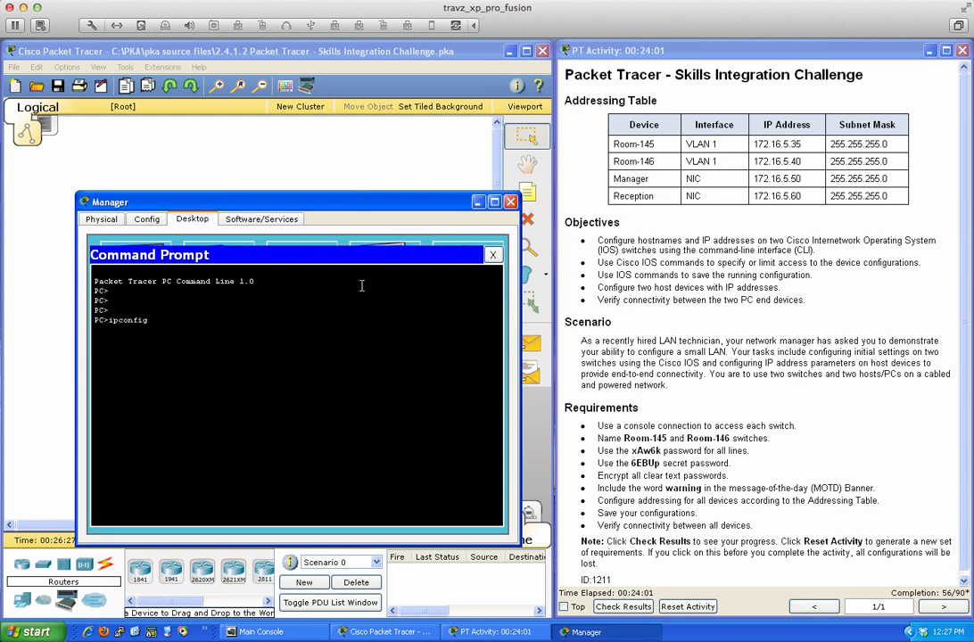
key(Return)
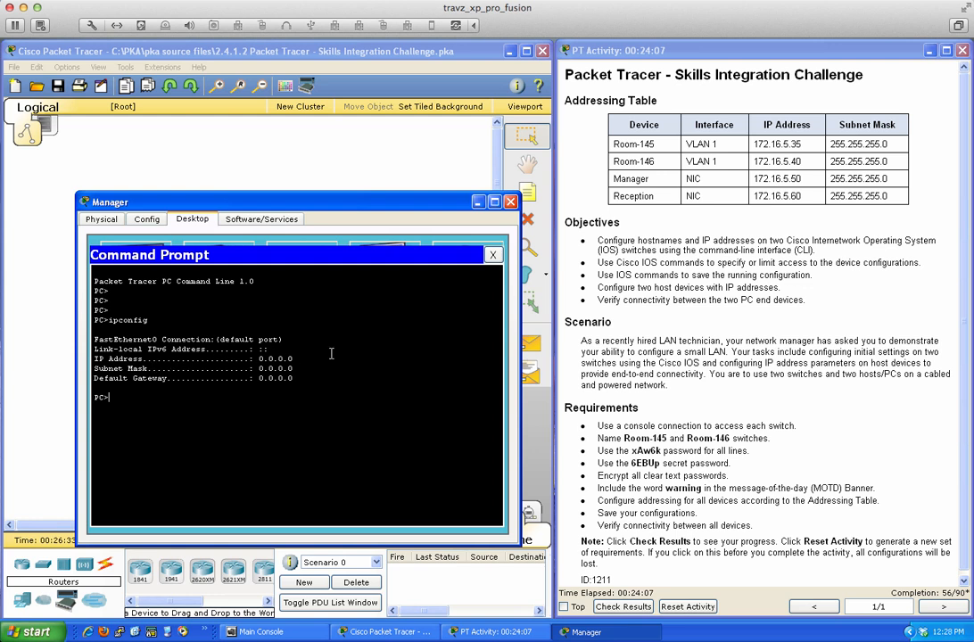
text(ipconfig /all)
key(Return)
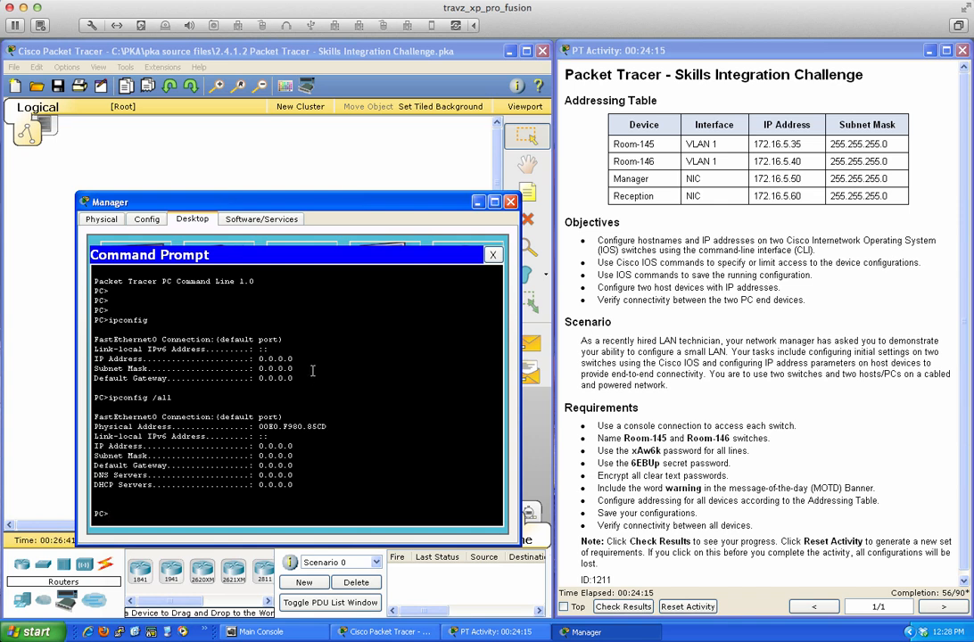
click(494, 256)
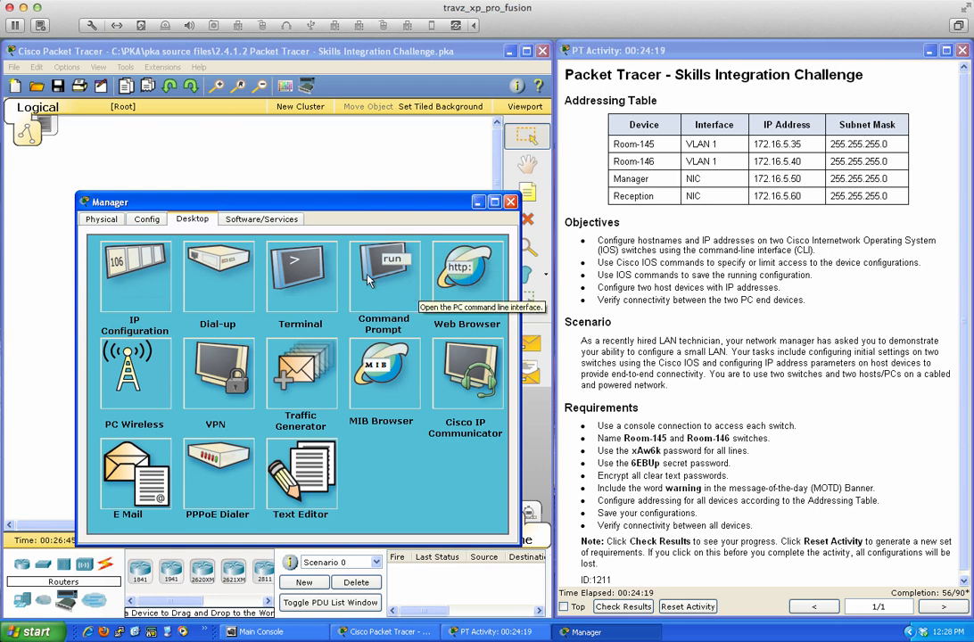
- Enter IP 172.16.5.50 and subnet mask 255.255.255.0 in Manager's IP Configuration
click(140, 265)
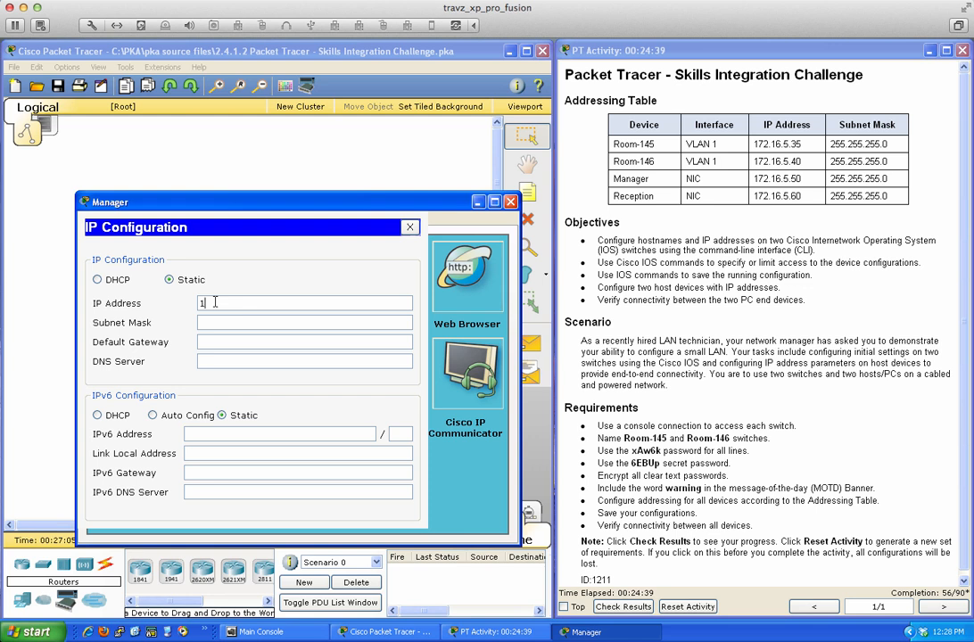
text(72.16.5.50)
click(275, 321)
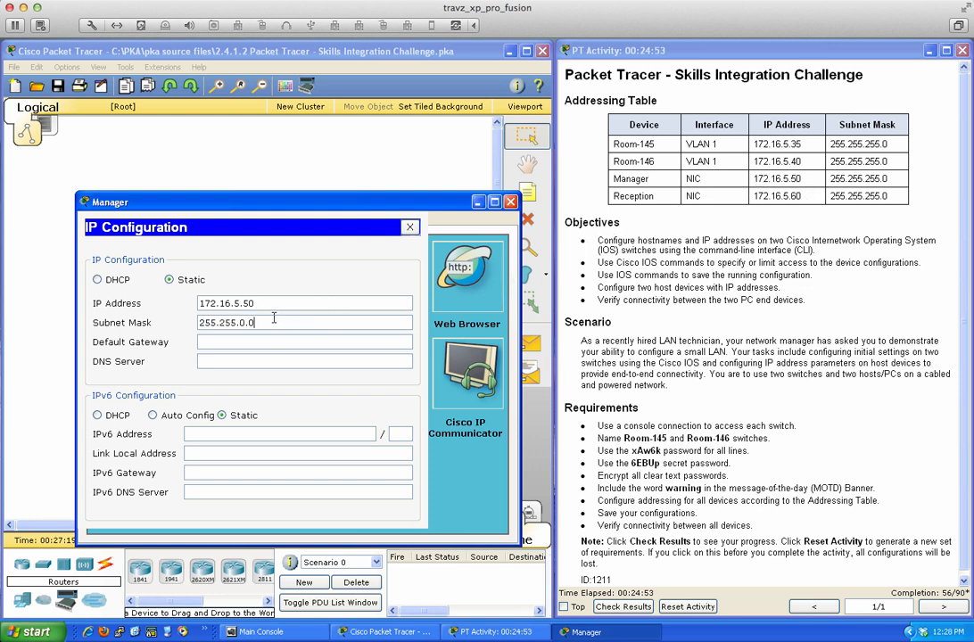
key(BackSpace)
key(BackSpace)
key(BackSpace)
text(255.0)
click(410, 227)
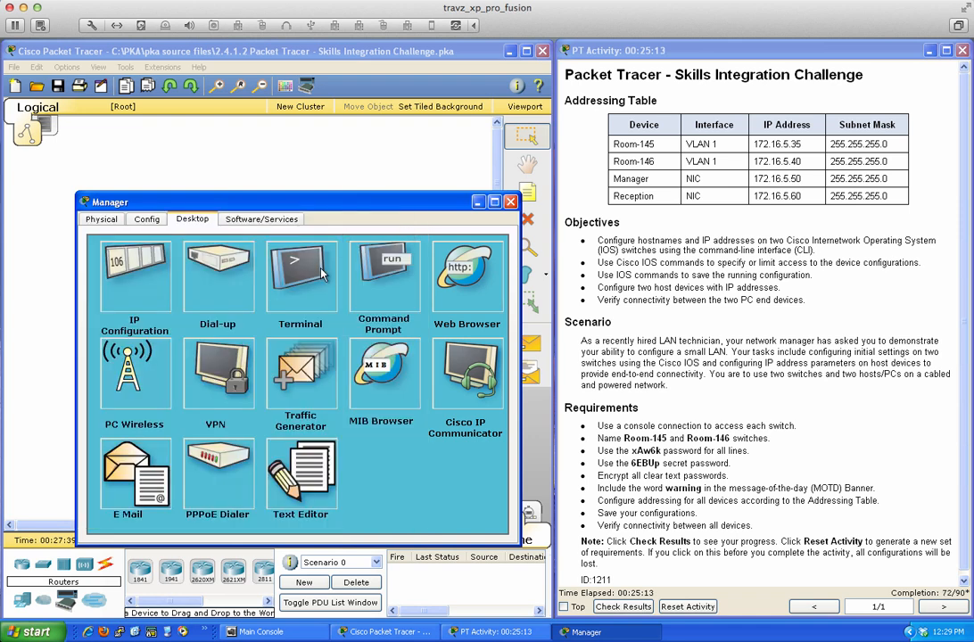
- Confirm Manager's 172.16.5.50 address with ipconfig and ping it with 4/4 replies
click(317, 272)
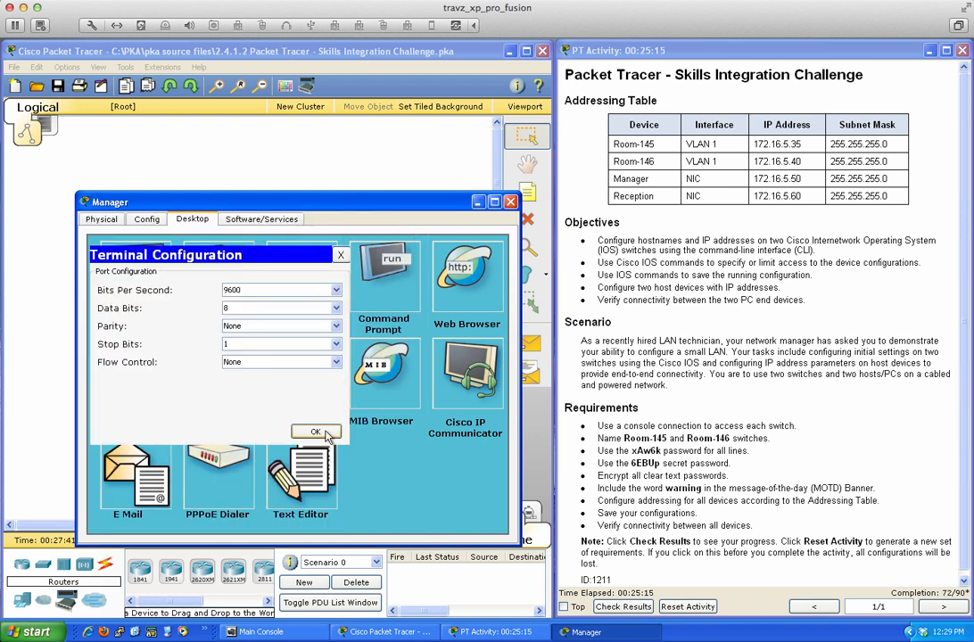
click(340, 255)
click(364, 266)
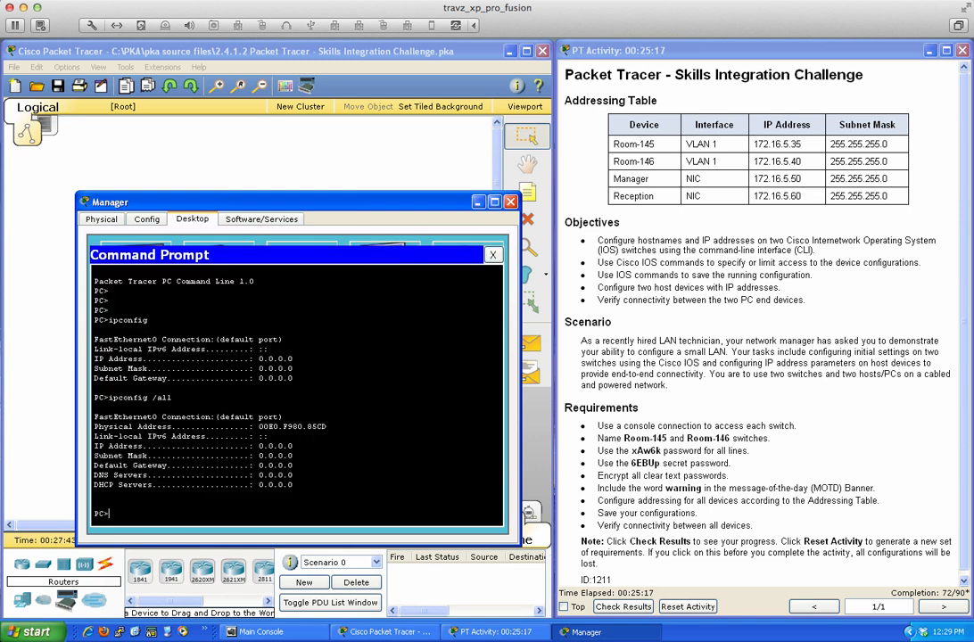
key(Return)
key(Return)
key(Return)
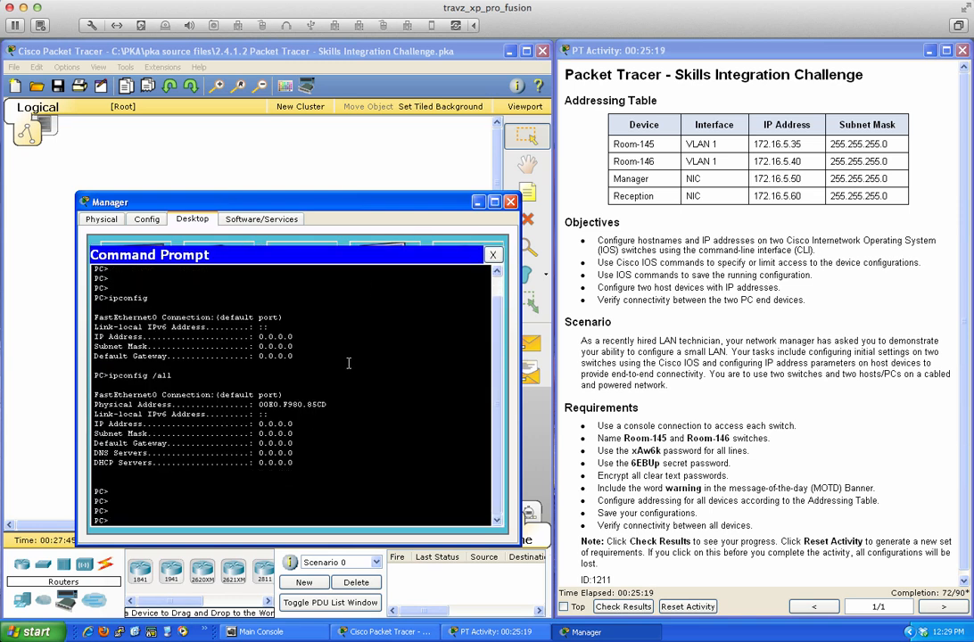
text(ipconfig)
key(Return)
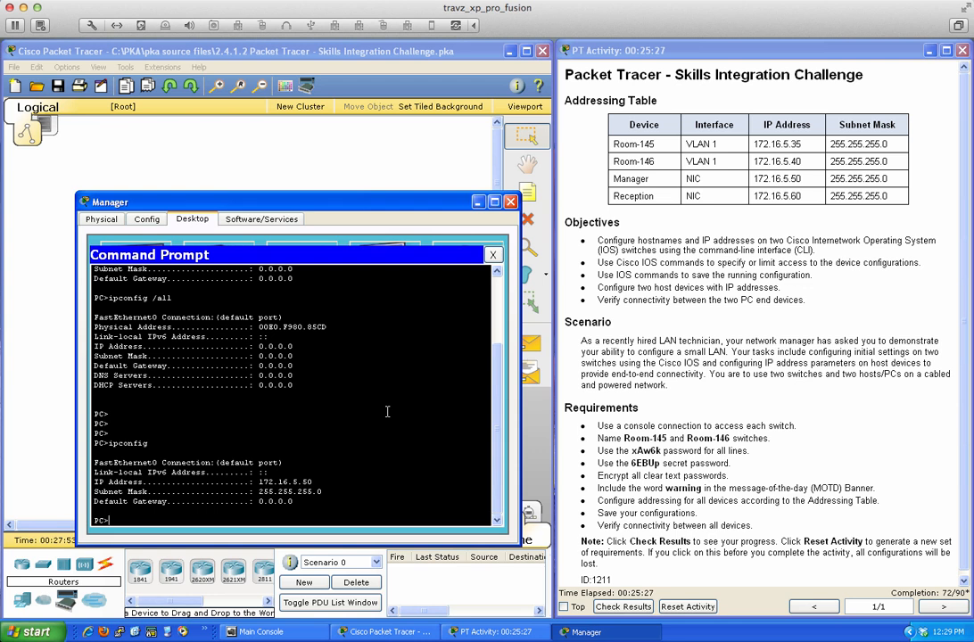
text(ping 172.16.5.50)
key(Return)
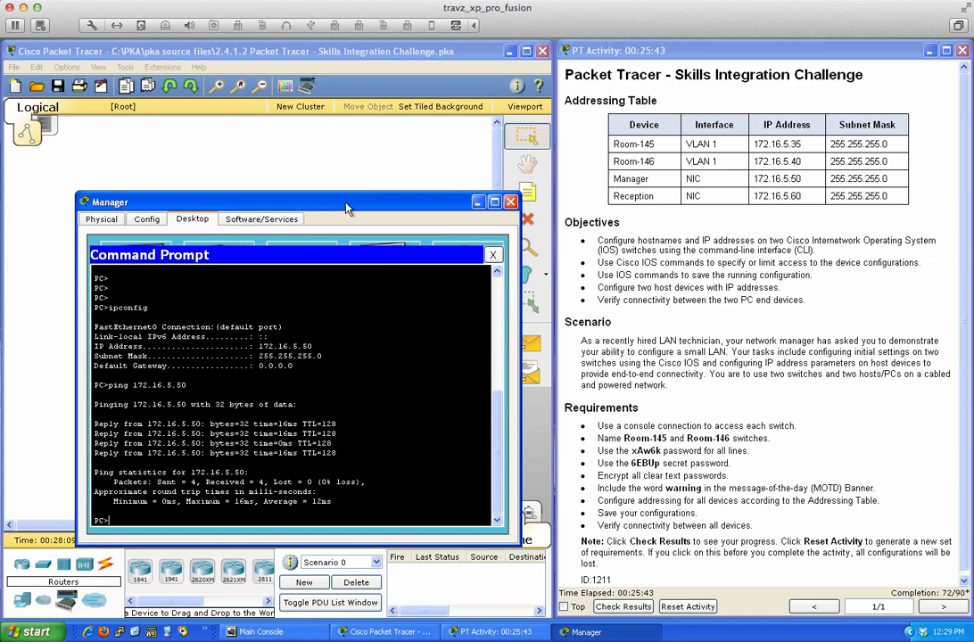
drag(331, 207, 695, 200)
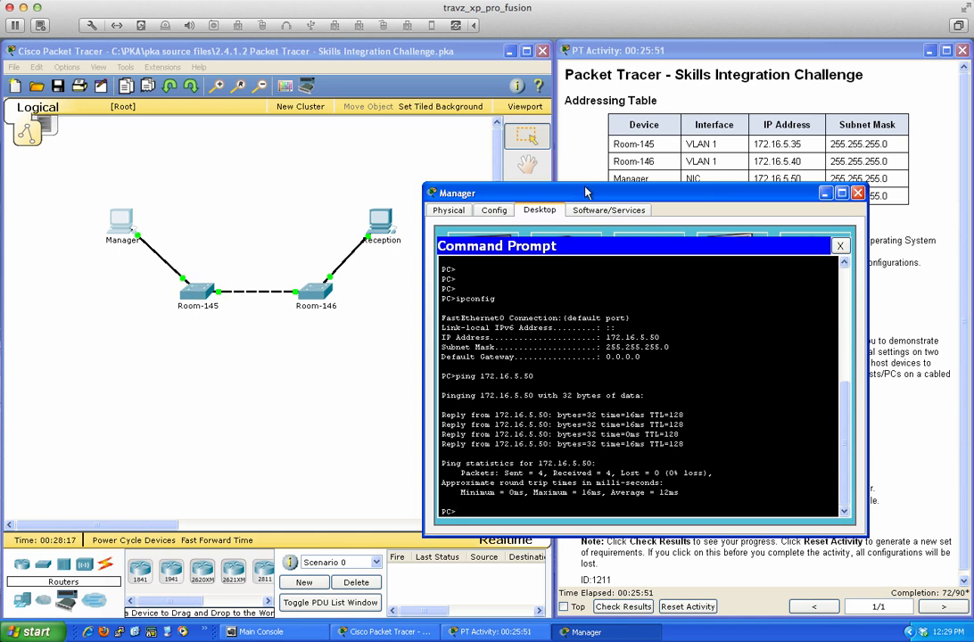
- Ping Room-145 at 172.16.5.35 from Manager, getting 3 of 4 replies
drag(592, 191, 297, 269)
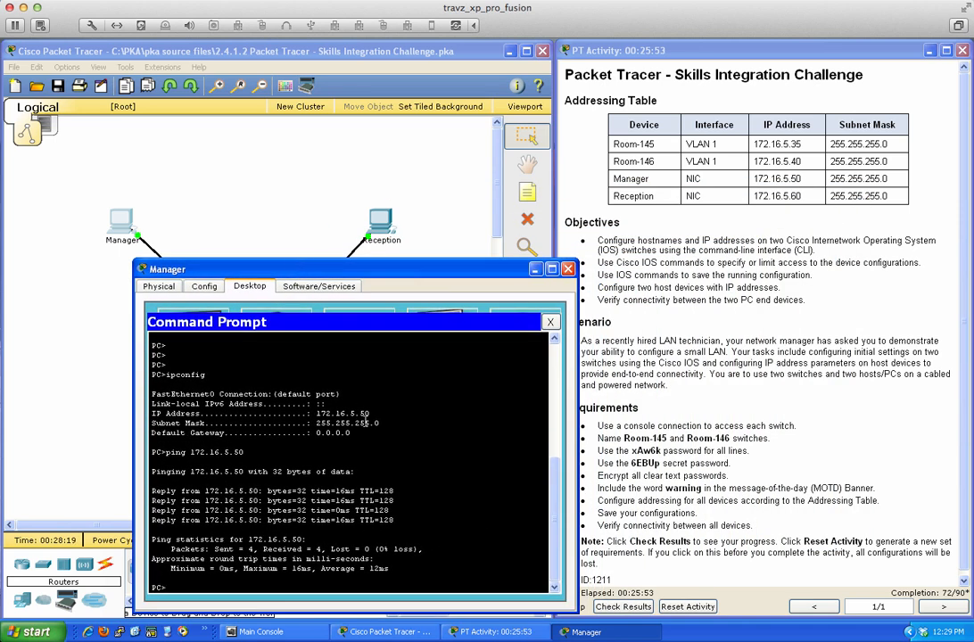
text(ing 172)
text(.16.5.35)
key(Return)
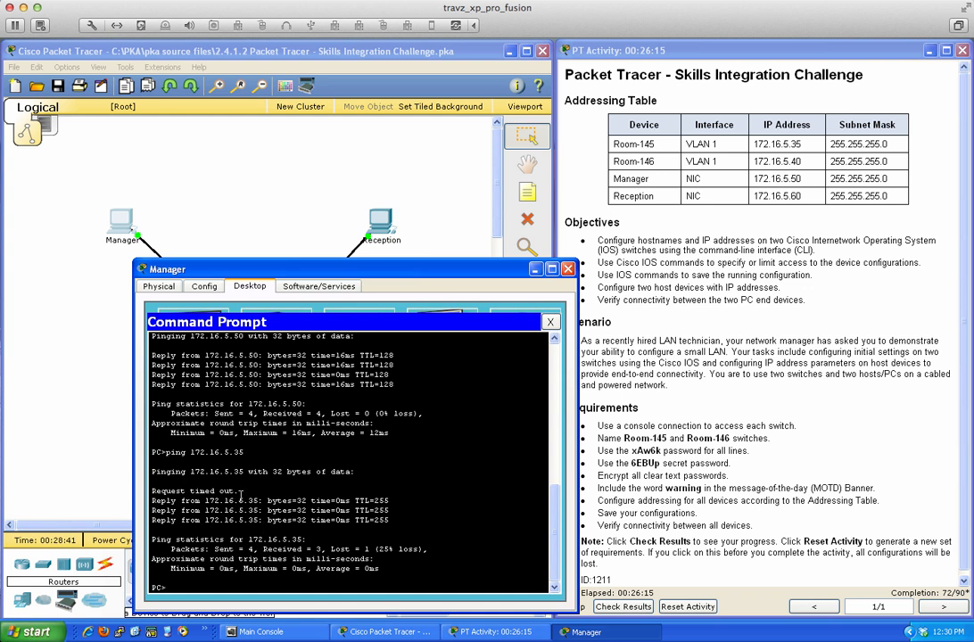
drag(241, 492, 154, 493)
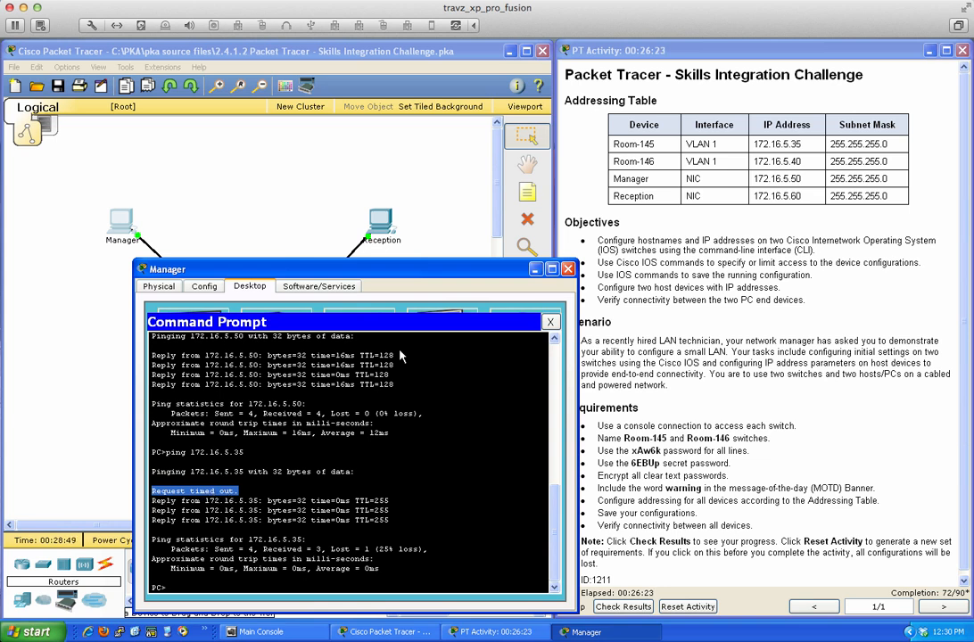
drag(403, 269, 703, 250)
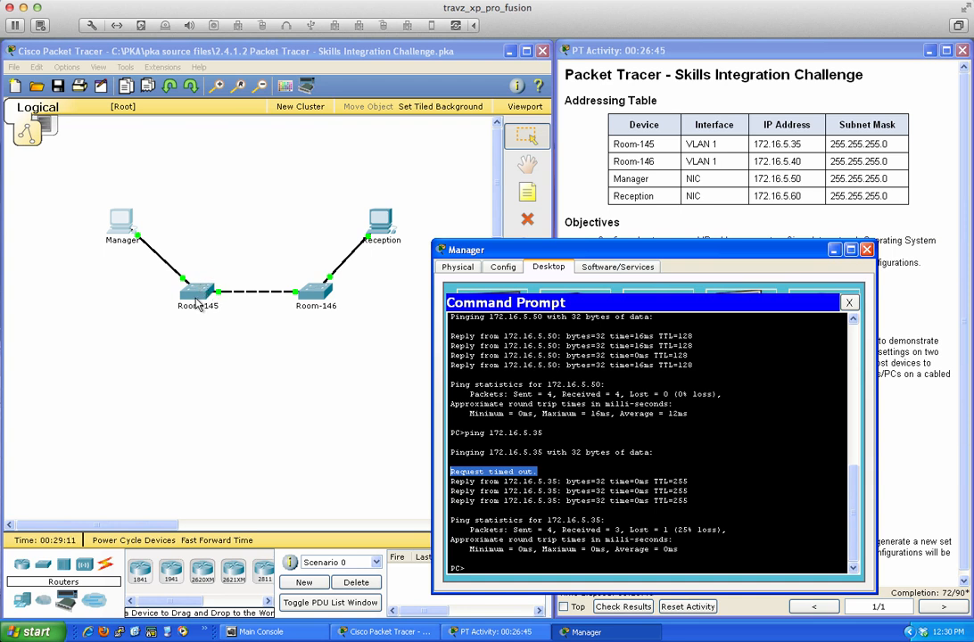
- Rerun the earlier ping to 172.16.5.35 from the Manager PC
click(780, 461)
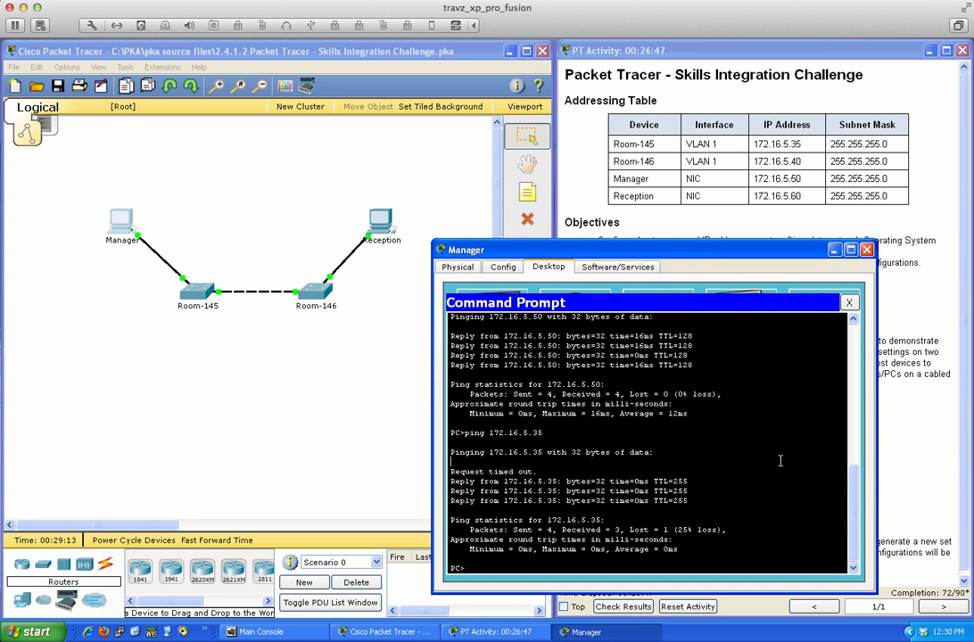
key(Up)
key(Return)
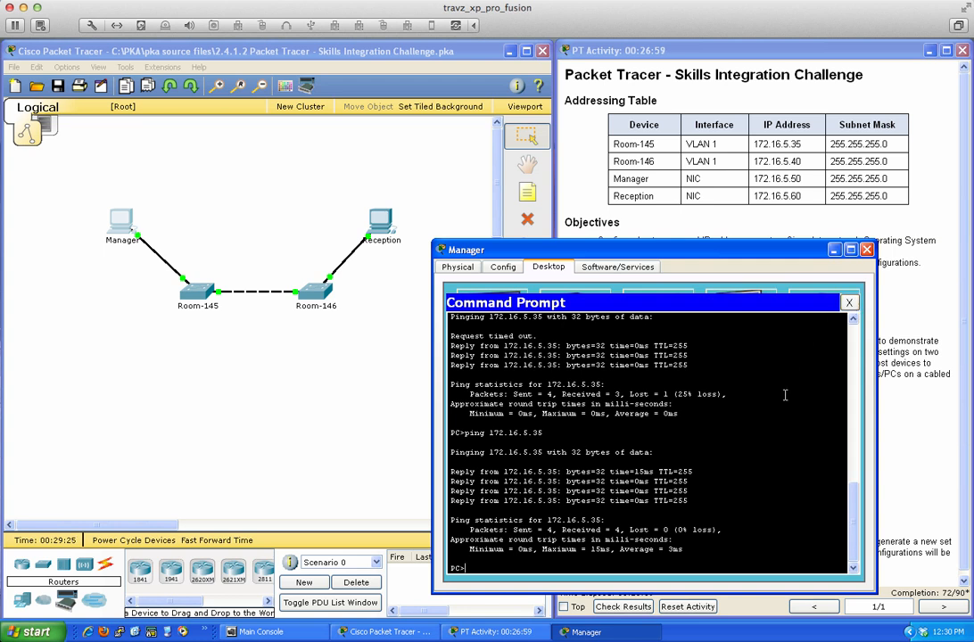
- Ping Room-146 at 172.16.5.40 twice for 0% loss, then ping Reception at 172.16.5.60 (100% loss)
text(ping)
text(172.16.5.40)
key(Return)
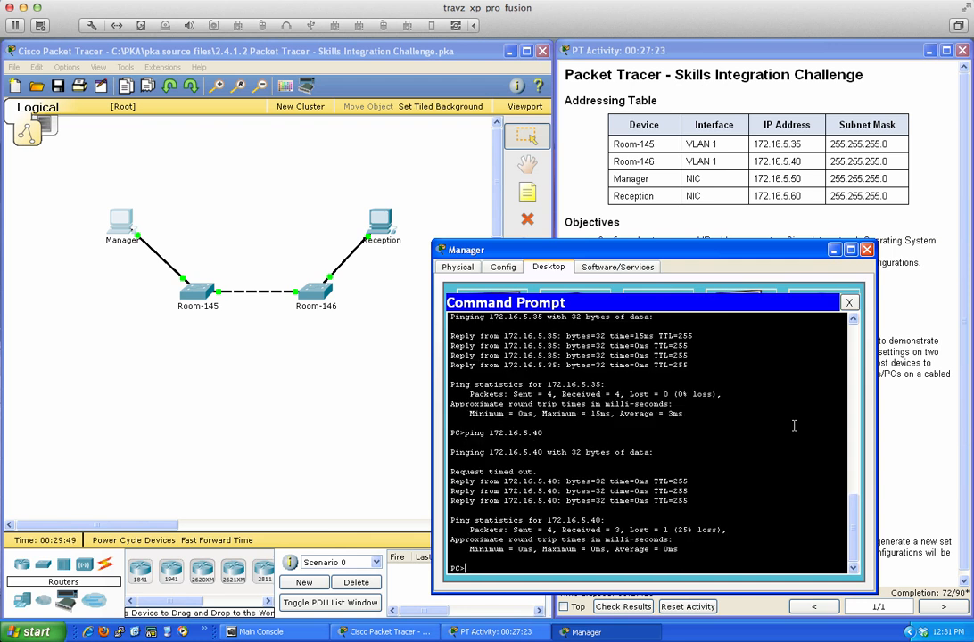
key(Up)
key(Return)
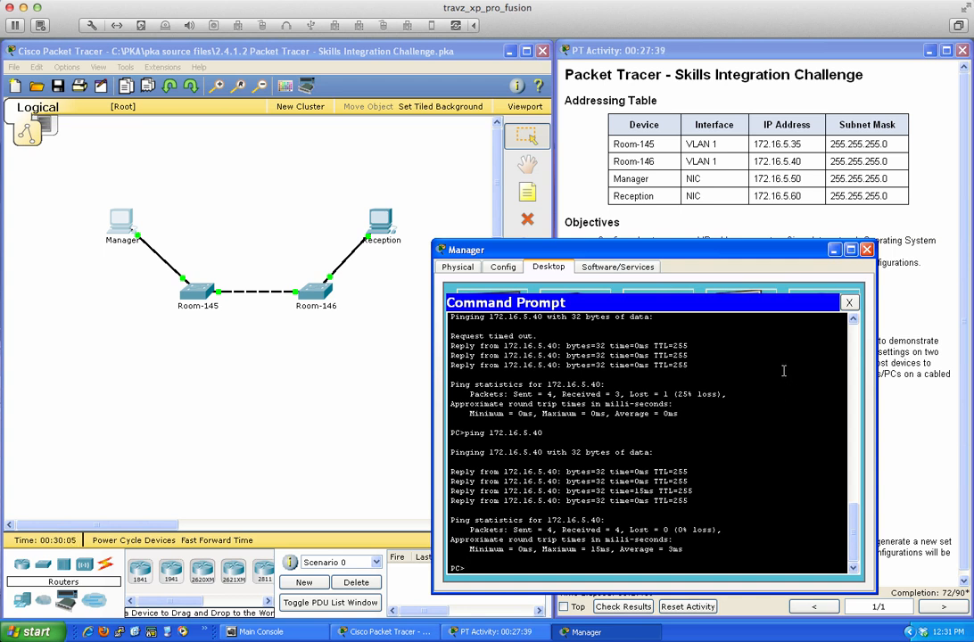
text(ping 172.16.5.60)
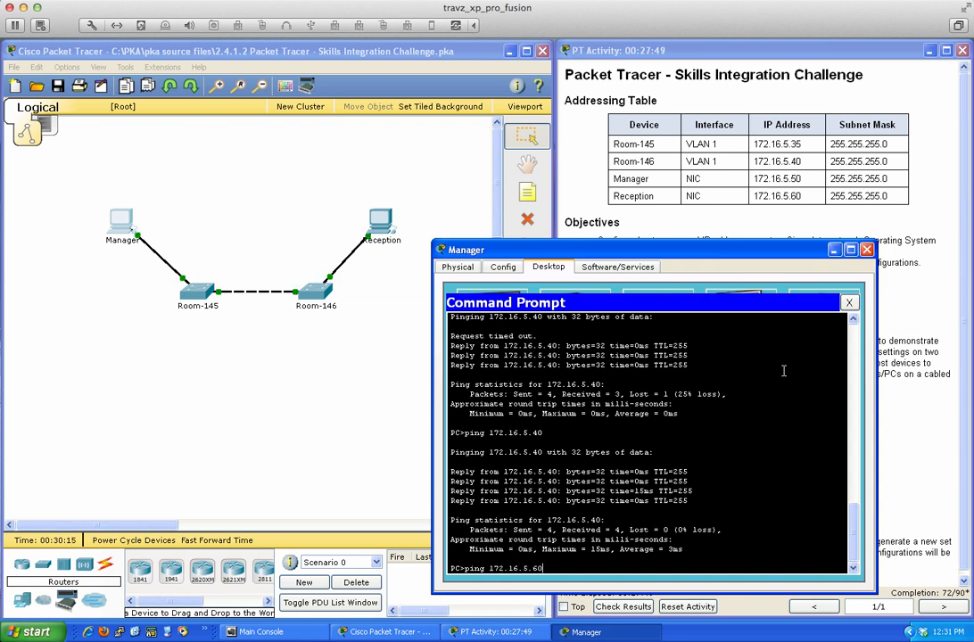
key(Return)
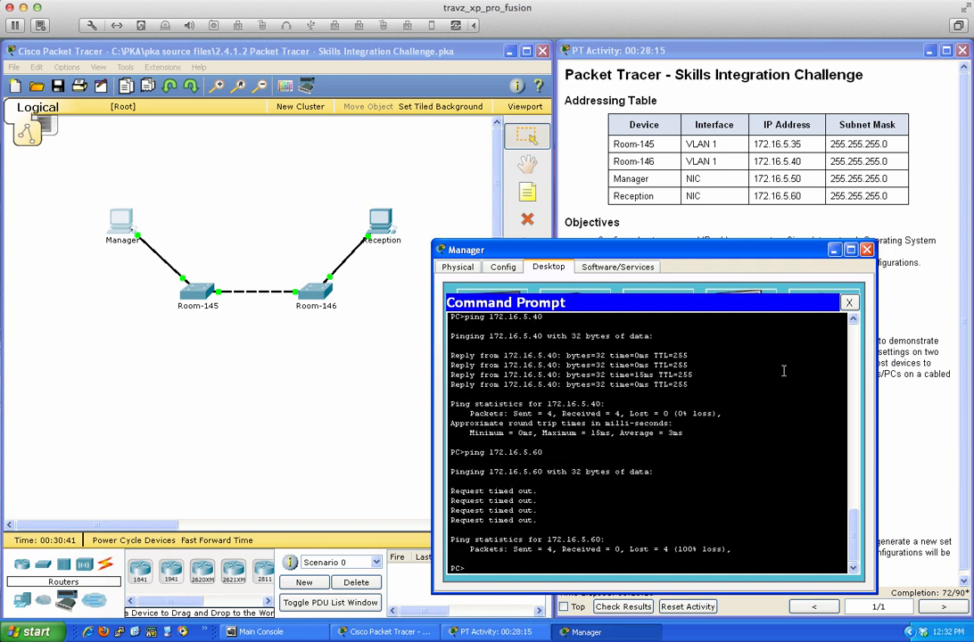
- Close the Manager PC and bring up the Reception PC's IP Configuration
click(849, 302)
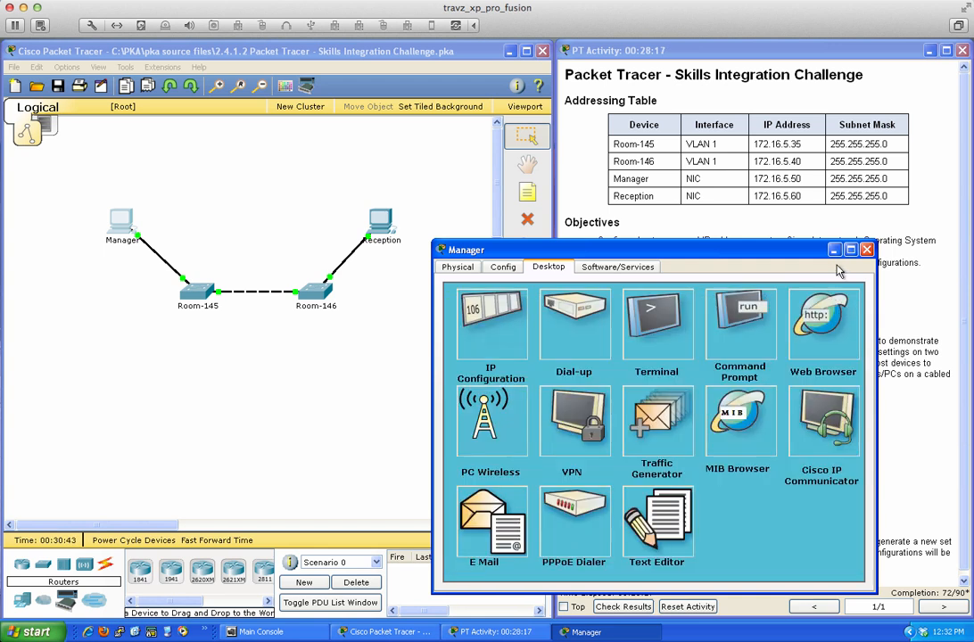
click(866, 250)
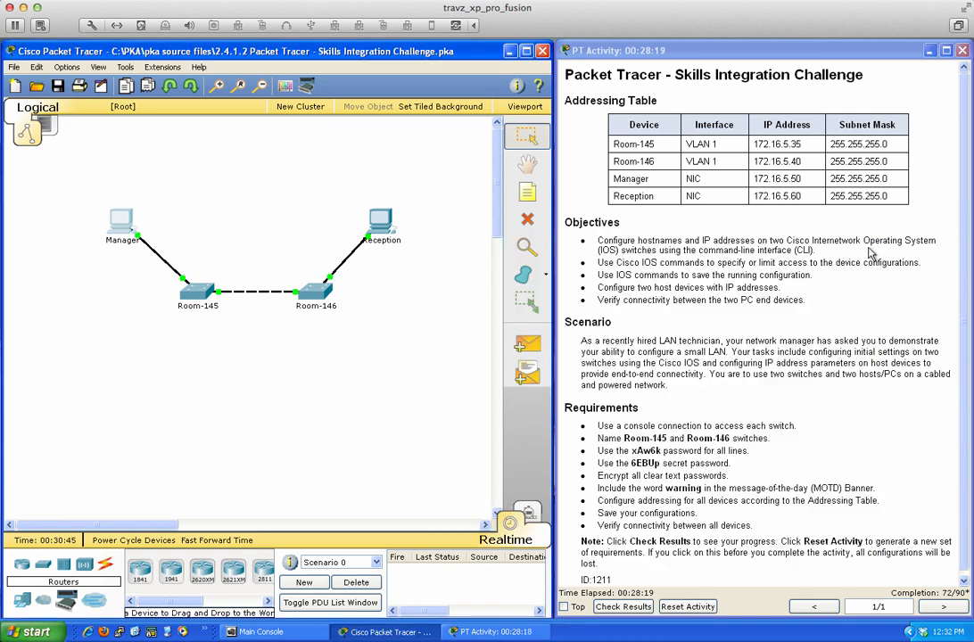
click(380, 221)
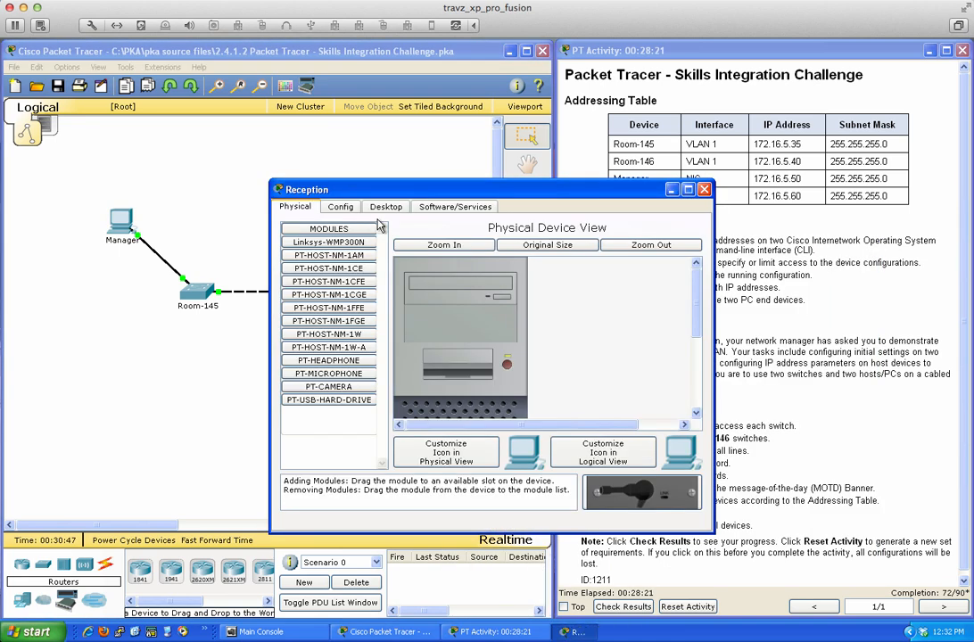
click(386, 207)
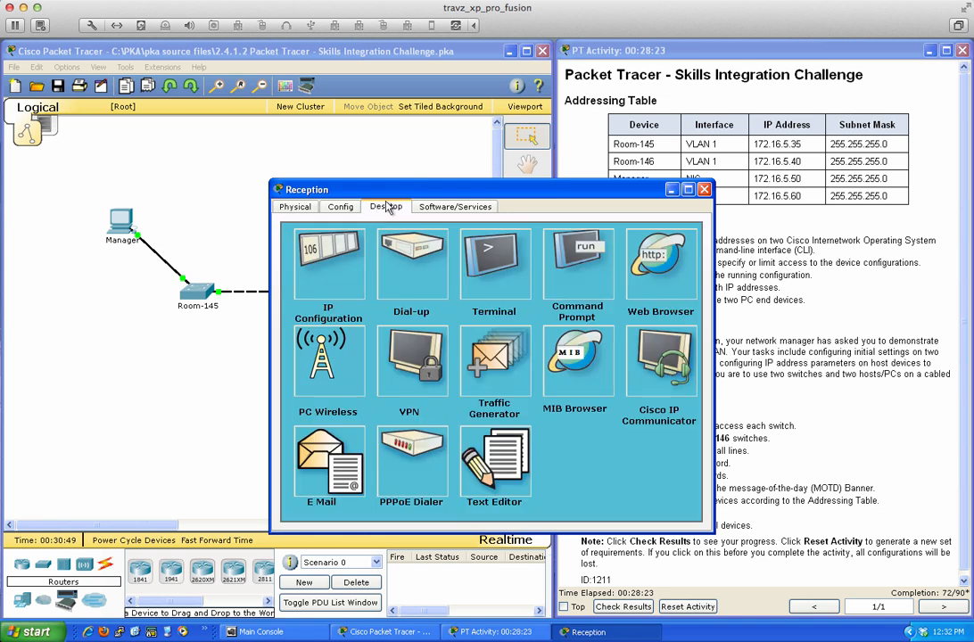
drag(389, 207, 282, 258)
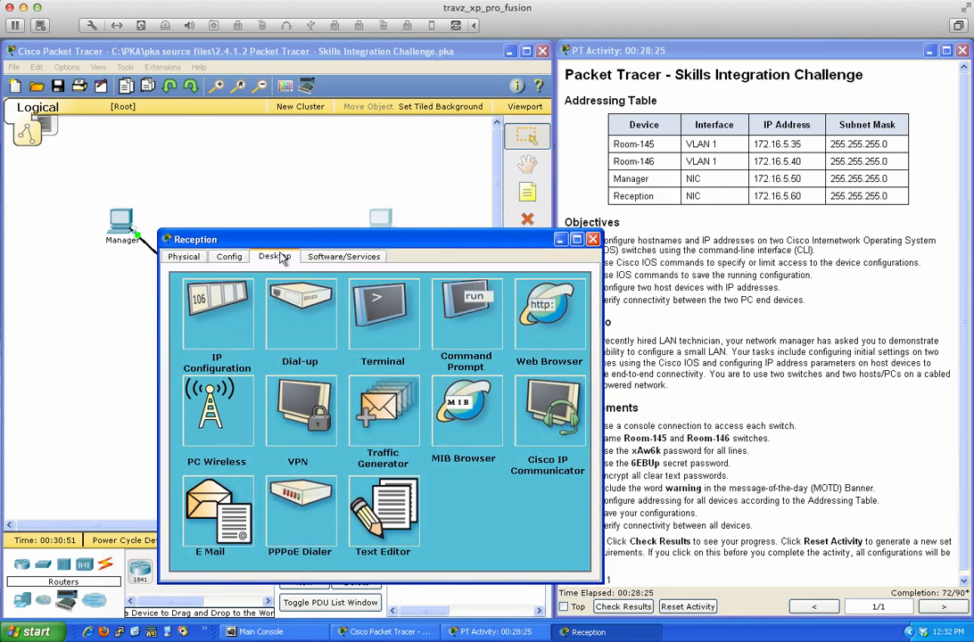
click(221, 309)
- Enter IP address 172.16.5.60 with subnet mask 255.255.255.0 on Reception
click(298, 340)
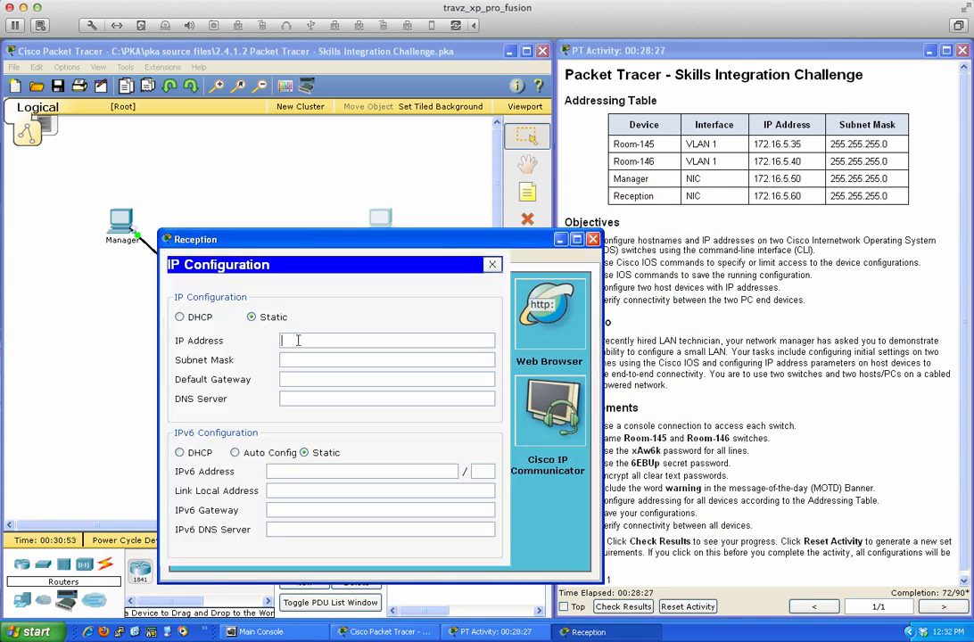
text(172.16.5.60)
click(319, 360)
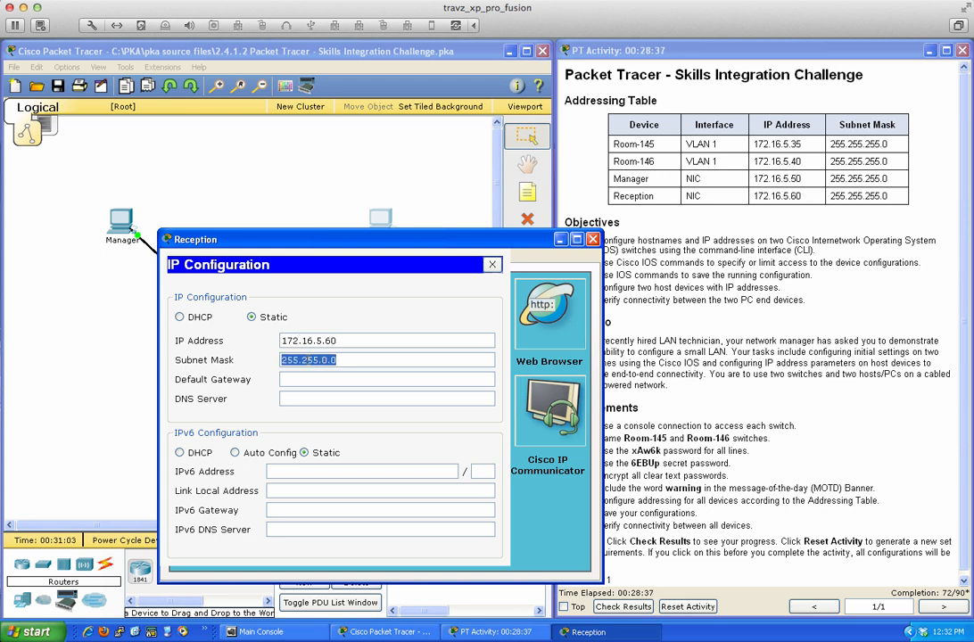
click(345, 360)
key(BackSpace)
key(BackSpace)
key(BackSpace)
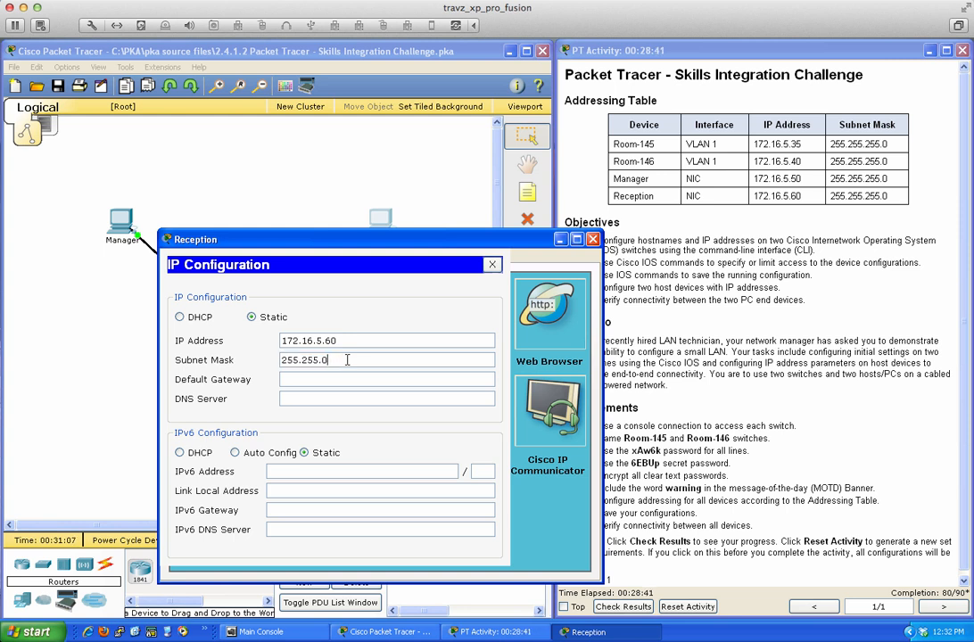
text(255.255.0)
click(493, 264)
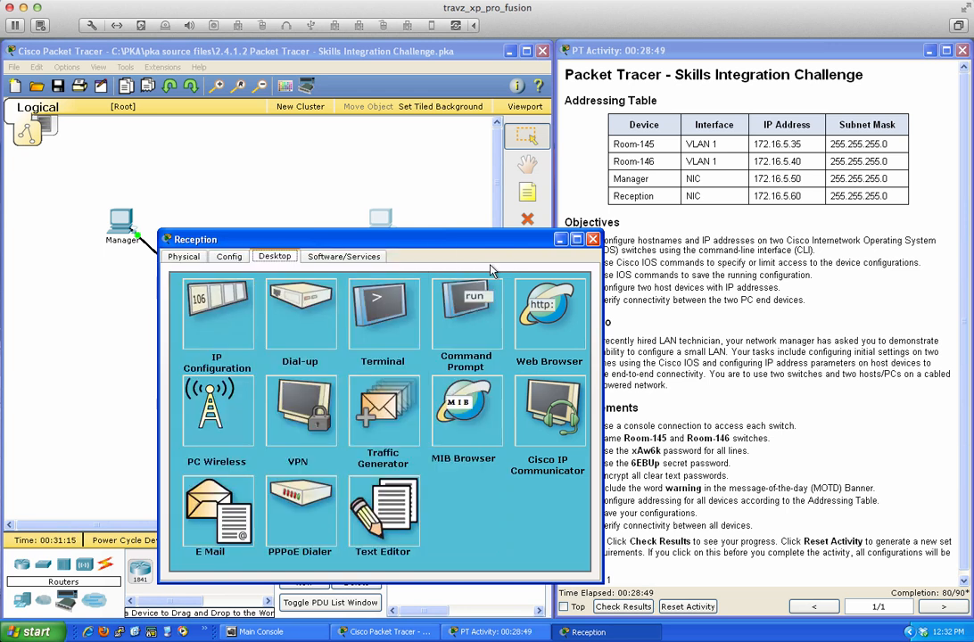
- Run ipconfig and ipconfig /all on Reception to confirm 172.16.5.60 with mask 255.255.255.0
click(394, 311)
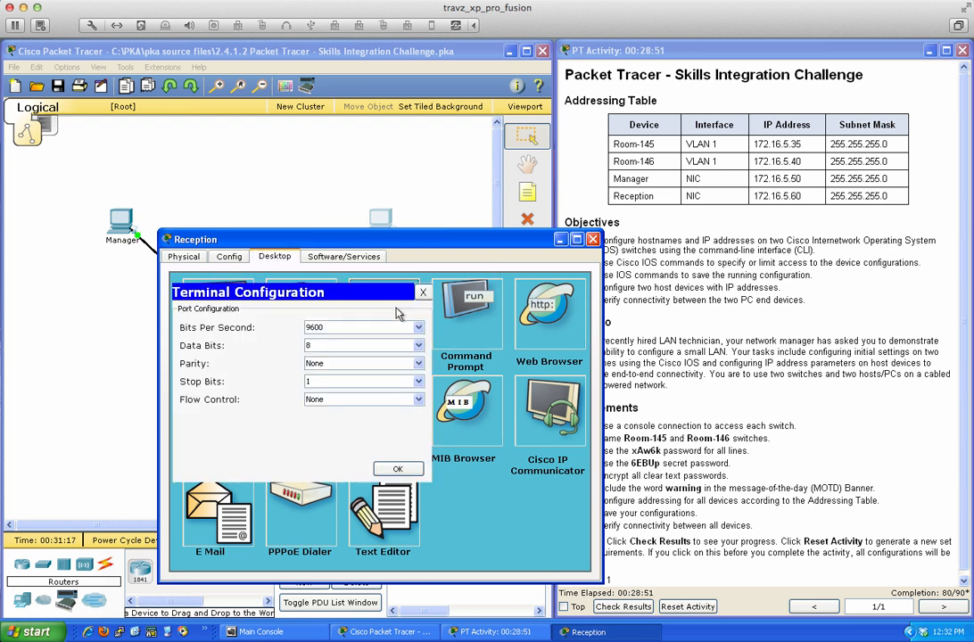
click(422, 292)
click(456, 311)
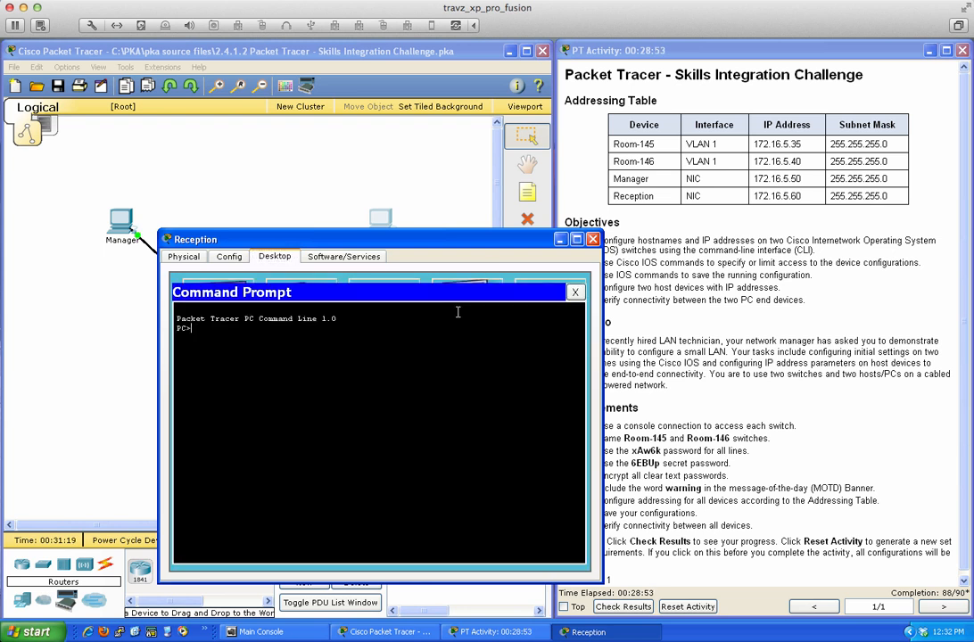
key(Return)
key(Return)
key(Return)
text(ipconfig)
key(Return)
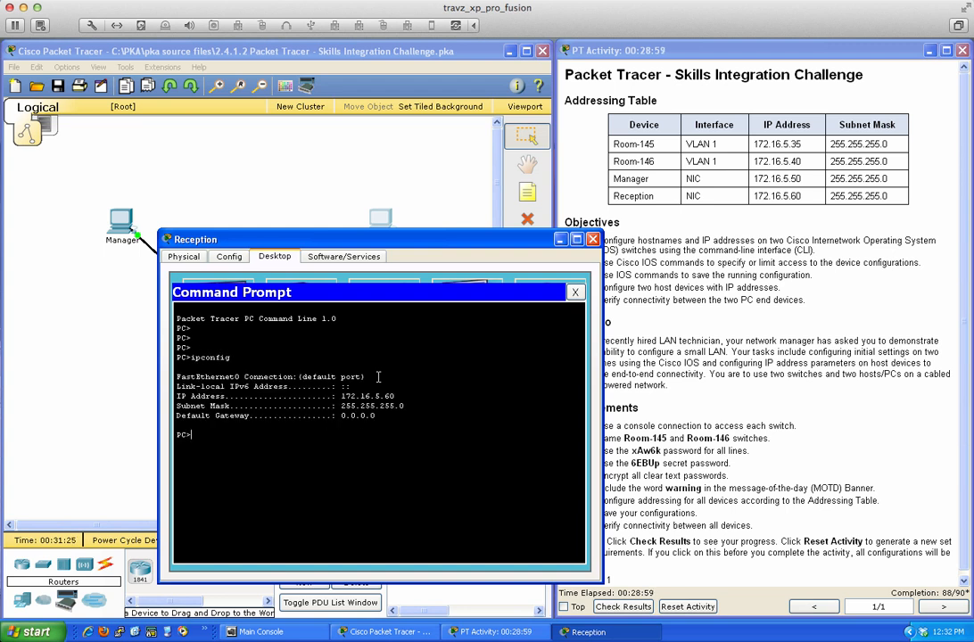
text(ipconfig /all)
key(Return)
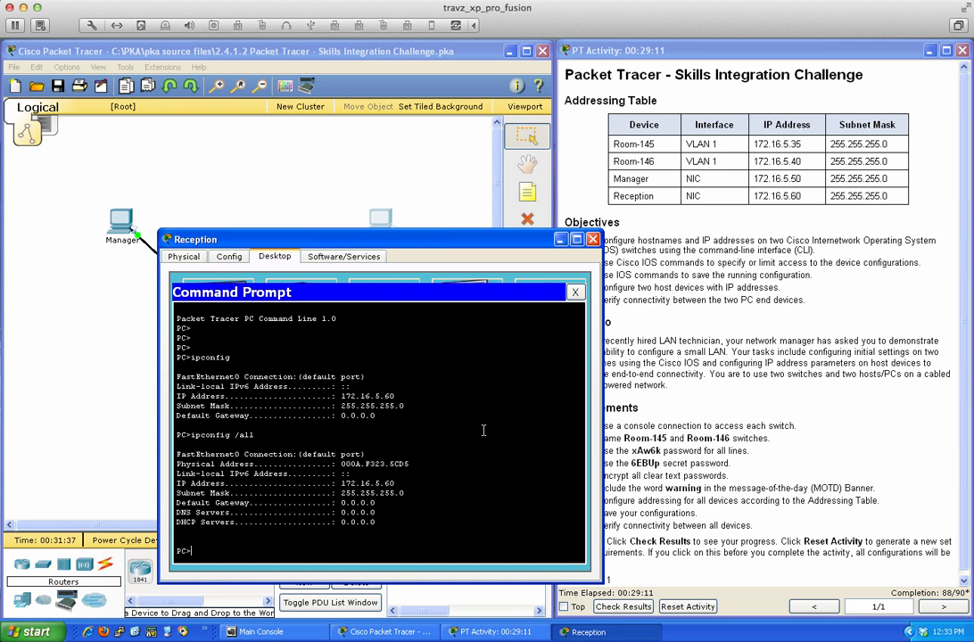
- Close the Reception command prompt and its device window
text(ping)
click(576, 294)
click(594, 240)
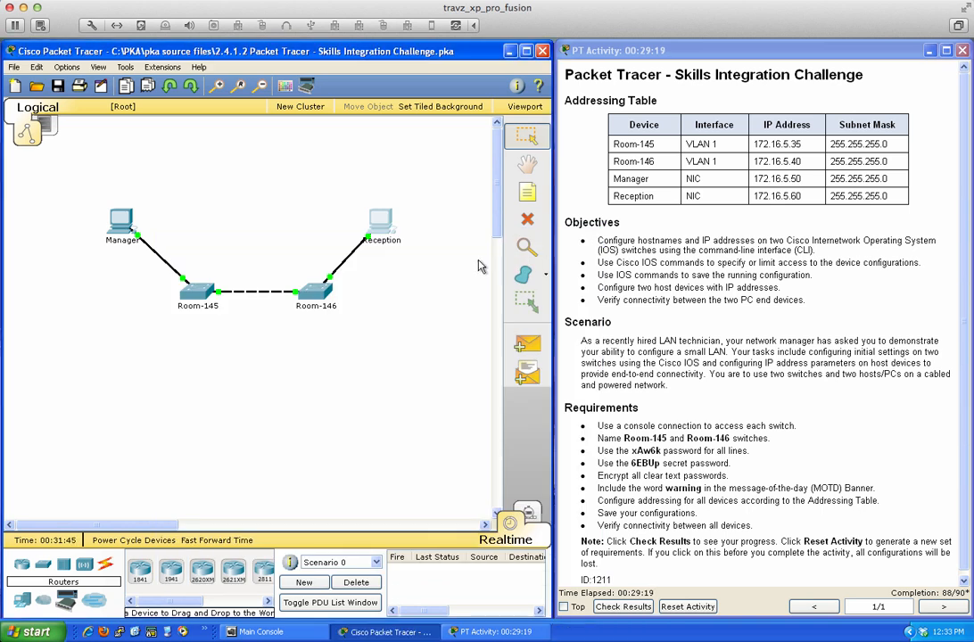
- On Room-146's CLI, enter privileged mode with en and the enable secret
click(320, 287)
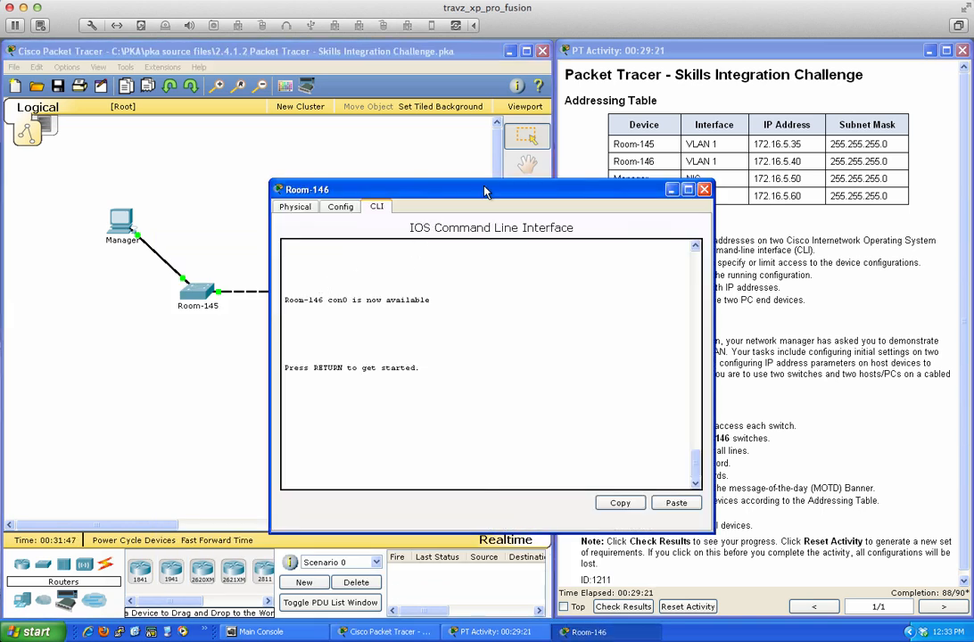
drag(485, 192, 316, 215)
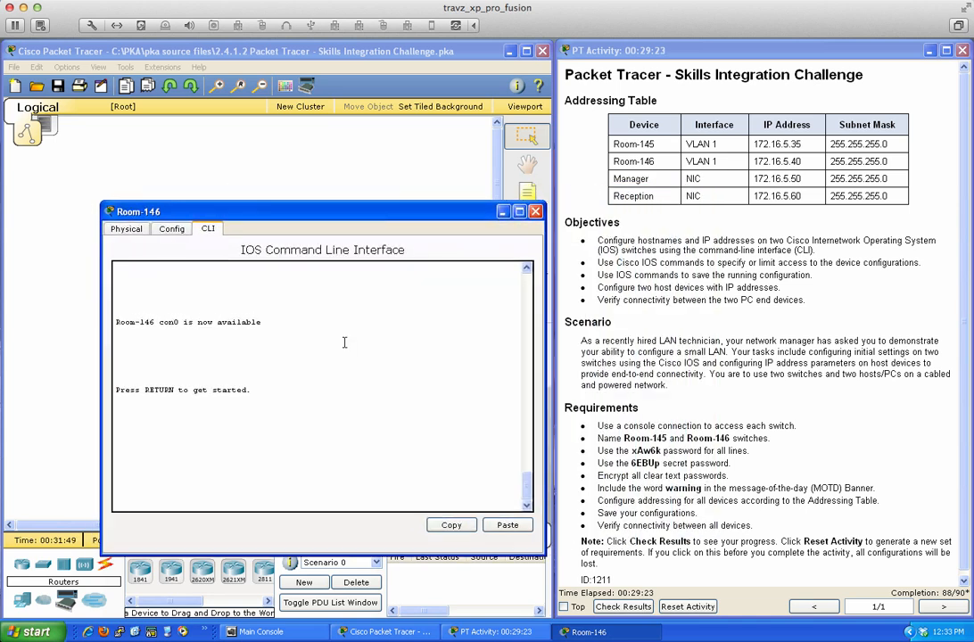
key(Return)
key(Return)
key(Return)
key(Return)
text(en)
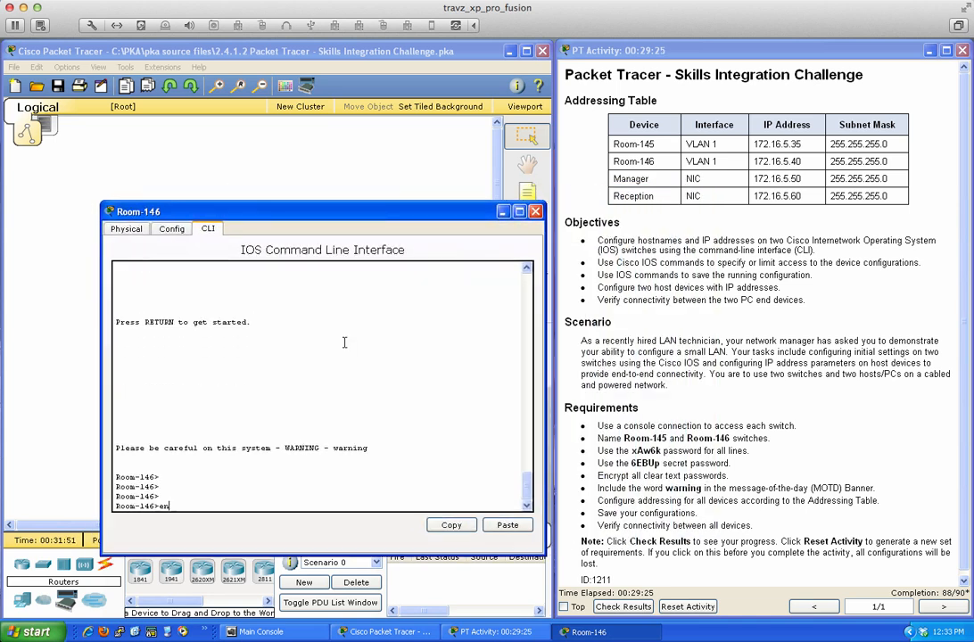
key(Return)
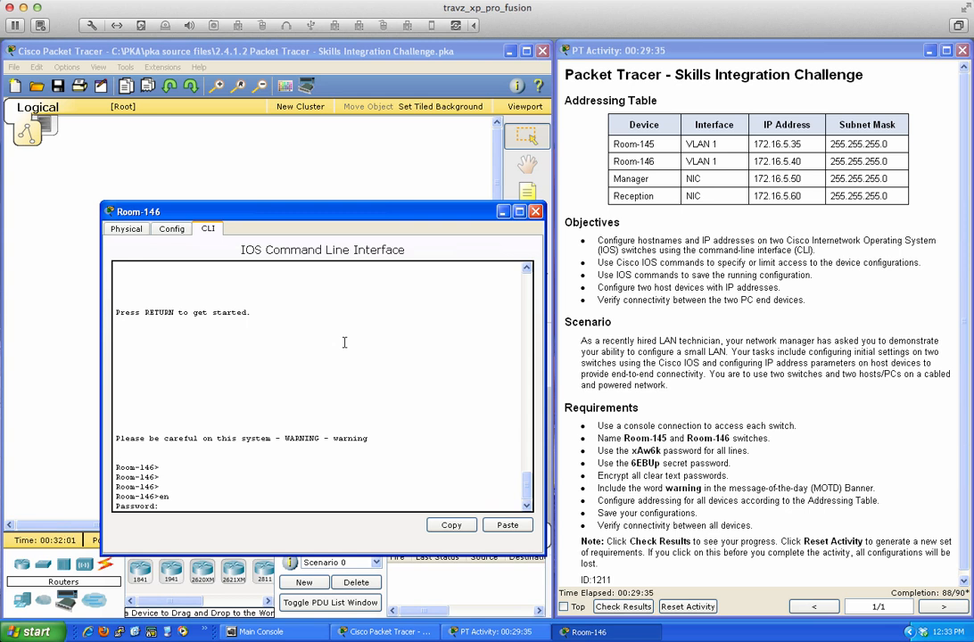
text(6EBUp)
key(Return)
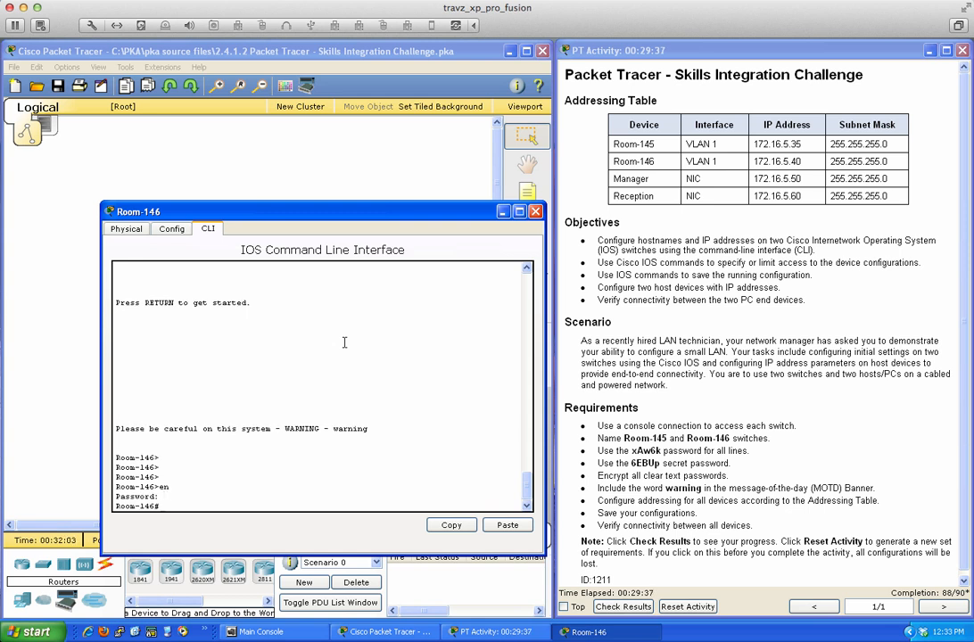
key(Return)
key(Return)
- Display Room-146's MAC address table with show mac address-table
text(sh ma)
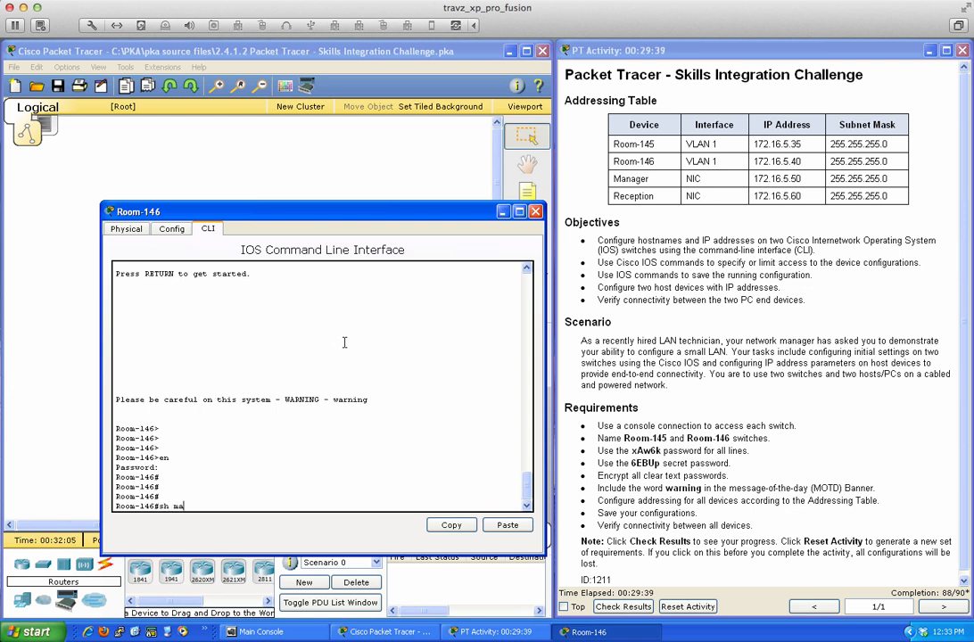
key(Tab)
text(c)
key(Tab)
text(ad)
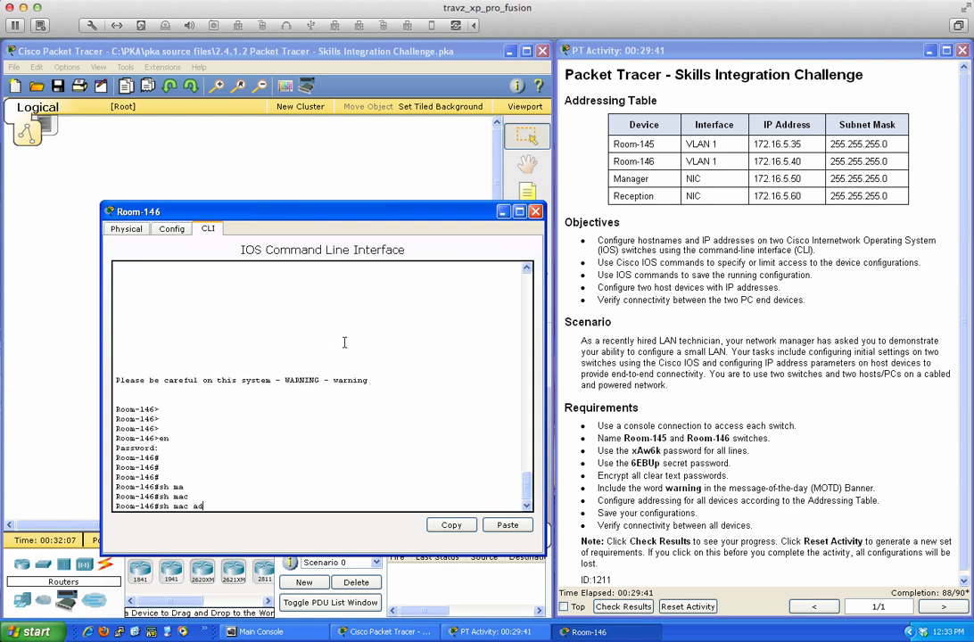
text(d)
key(Tab)
key(Return)
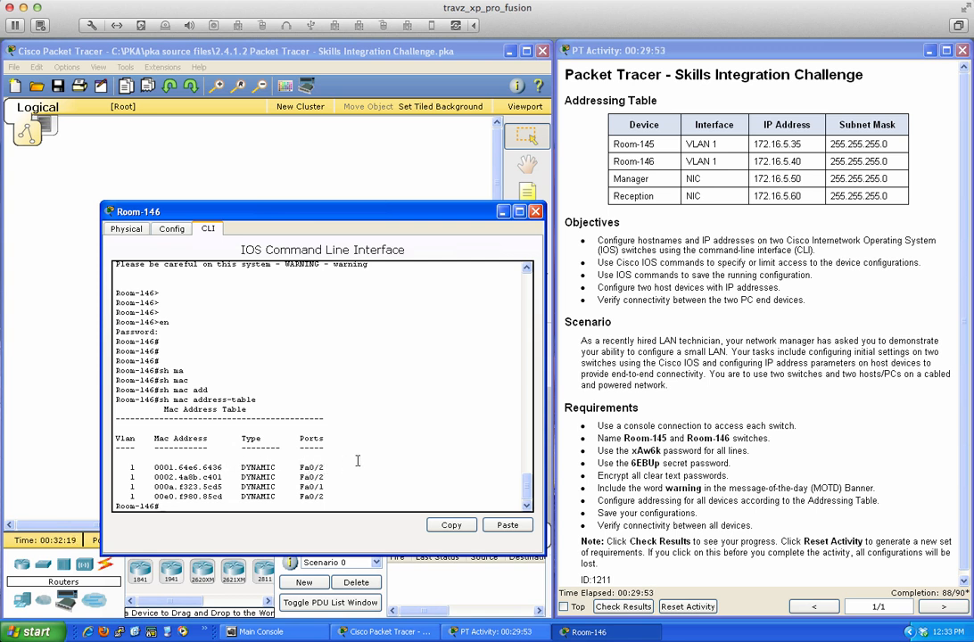
- Review the running configuration with sh run, show the MAC table again, then close Room-146
text(sh run)
key(Return)
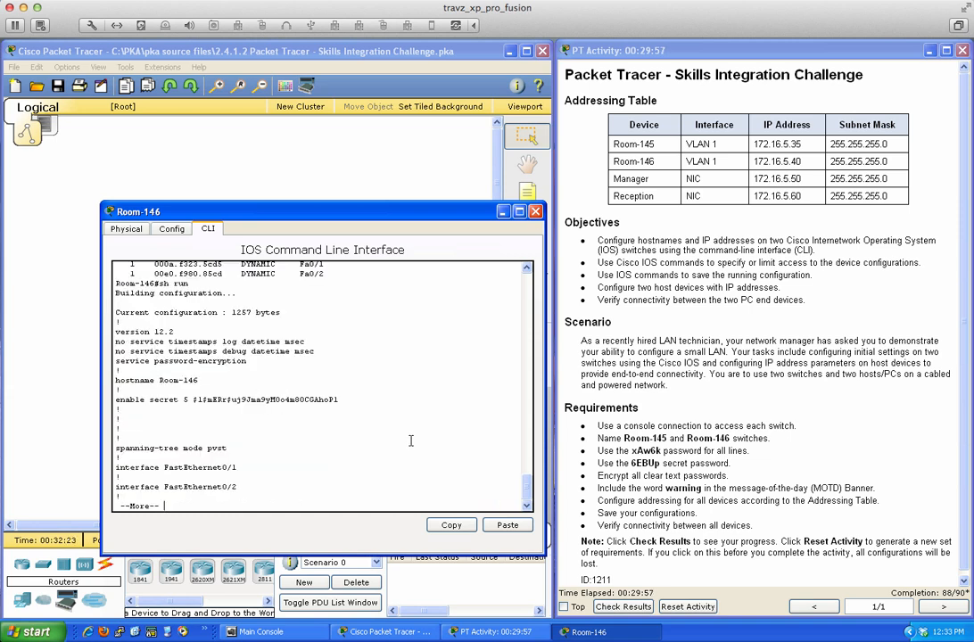
key(Return)
key(Return)
key(Return)
key(Return)
key(Return)
key(Return)
key(Return)
key(Return)
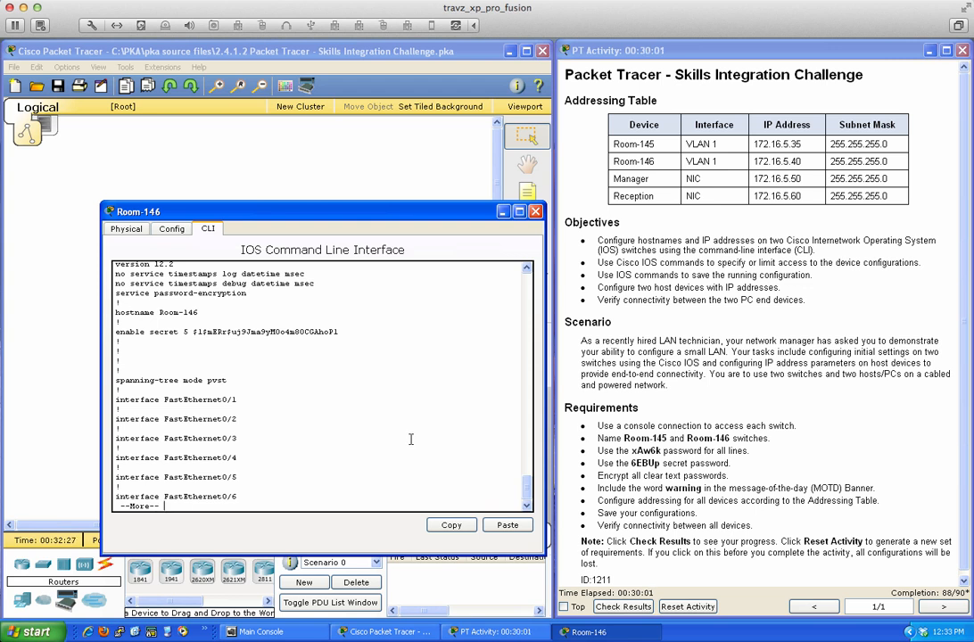
text(qsh mac address-table)
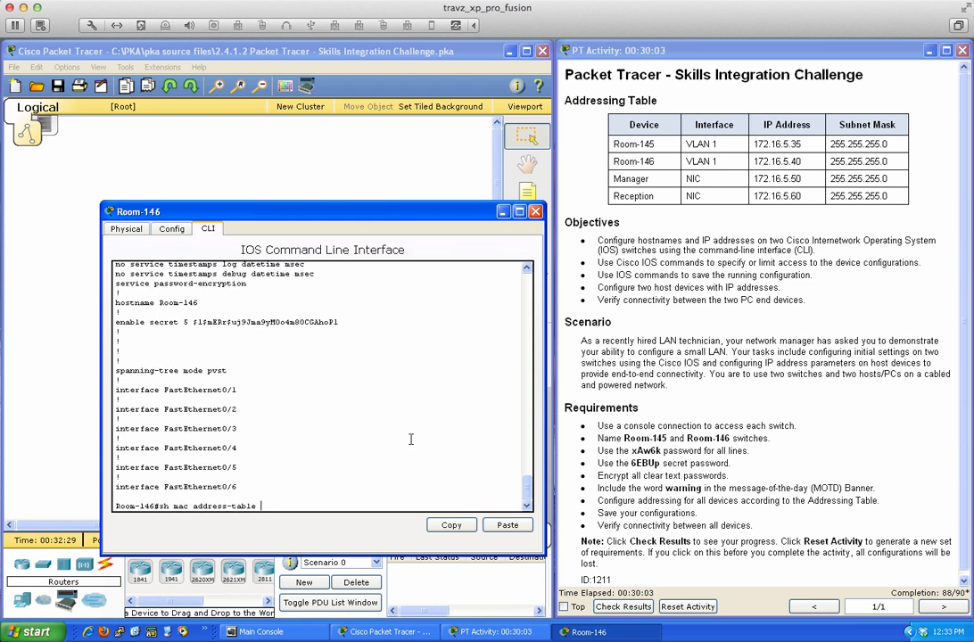
key(Return)
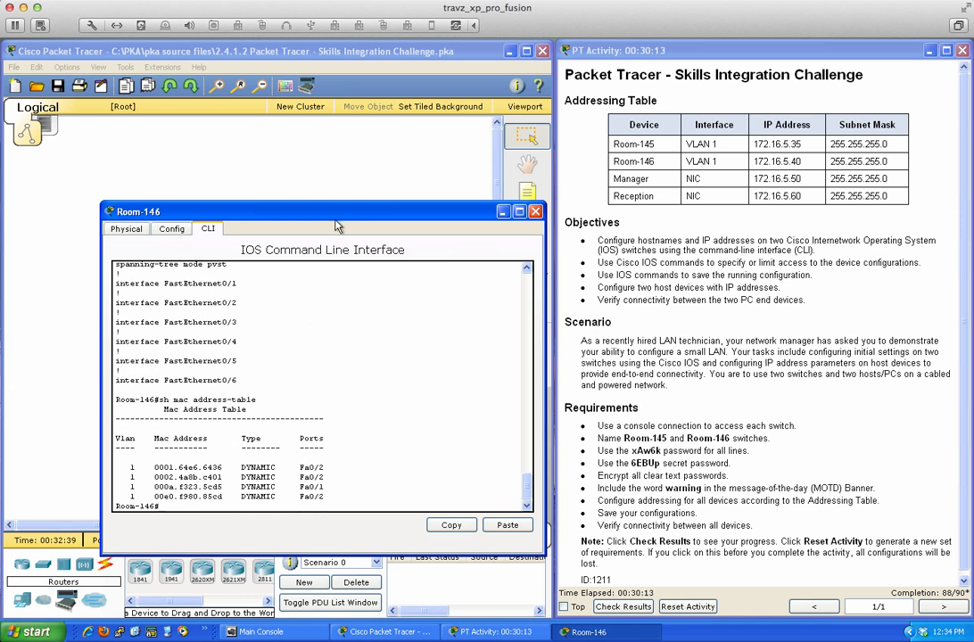
mouse_move(334, 211)
mouse_down()
mouse_move(330, 255)
mouse_move(330, 204)
mouse_up()
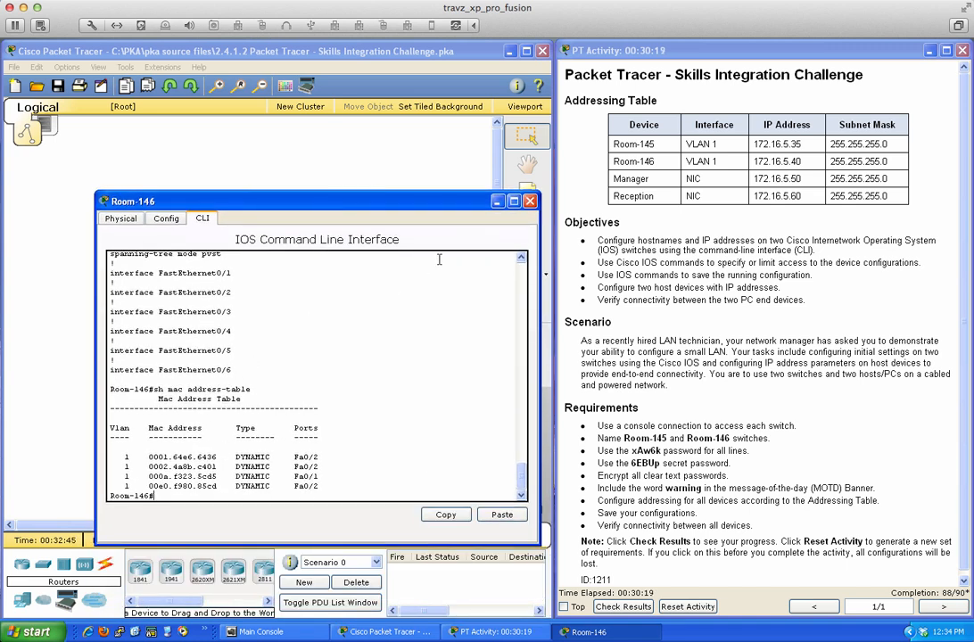
click(531, 201)
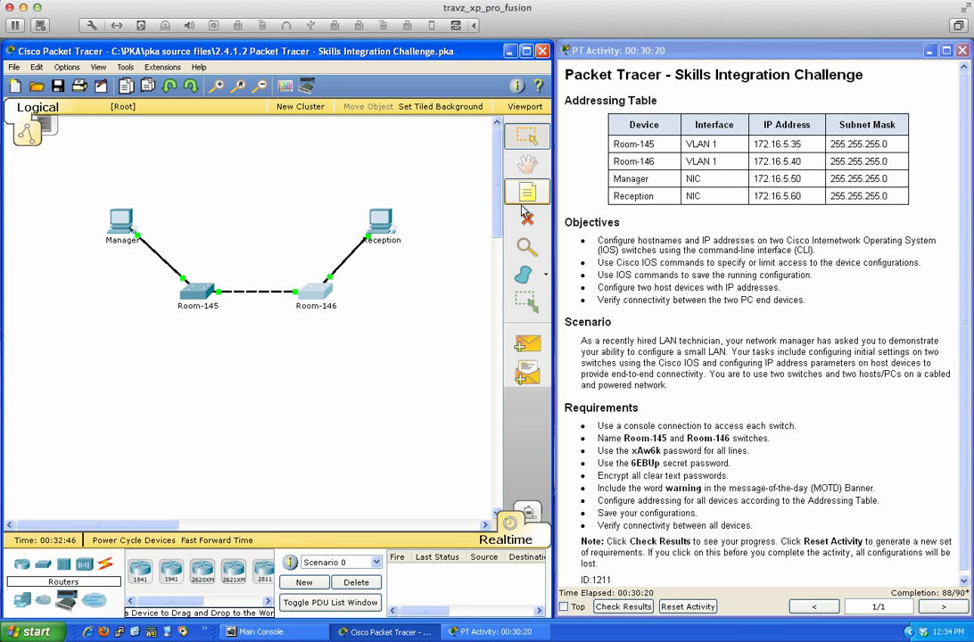
click(194, 297)
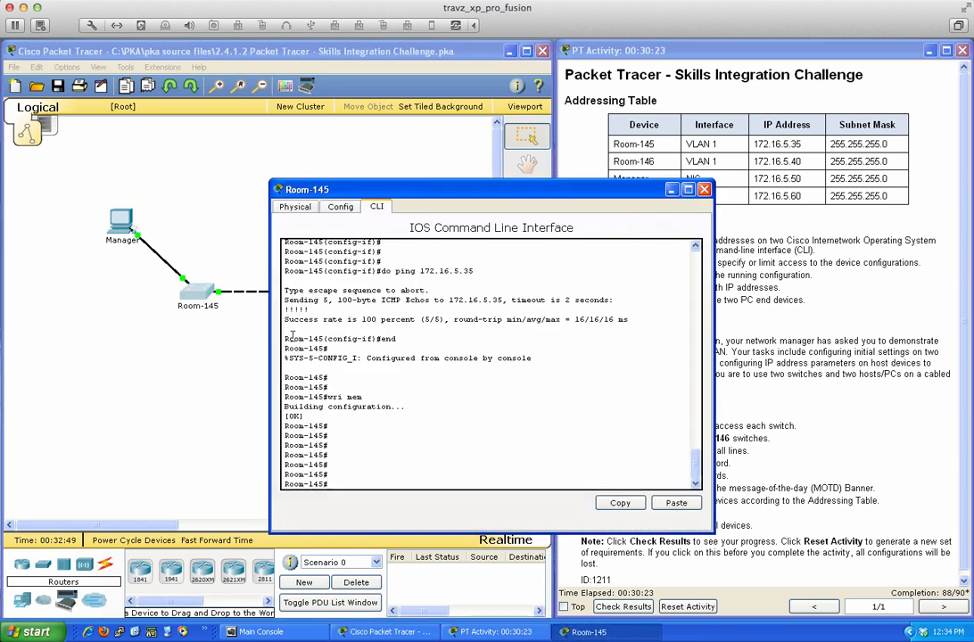
text(show mac)
key(Tab)
text(add)
key(Tab)
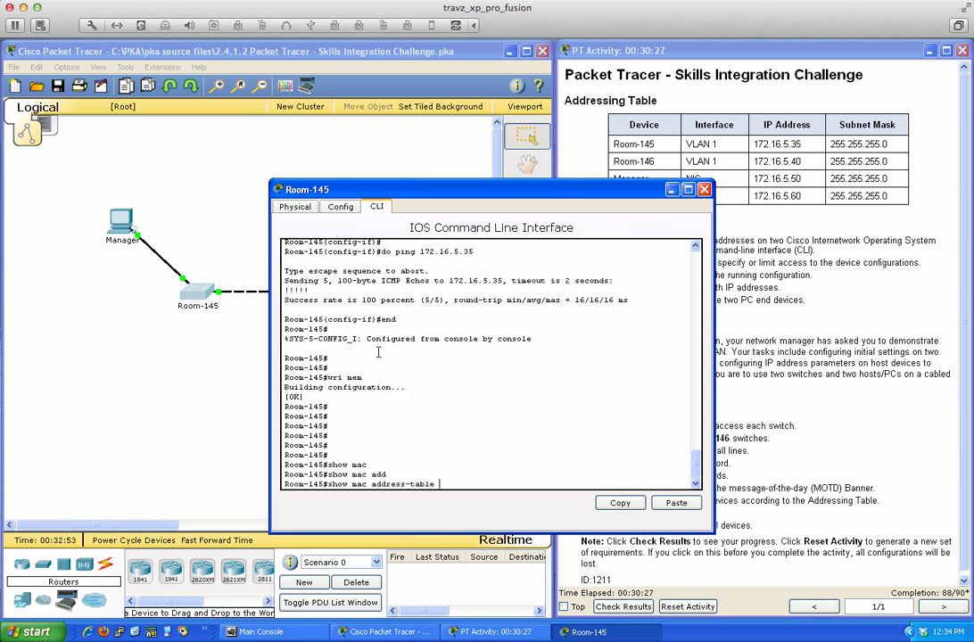
key(Return)
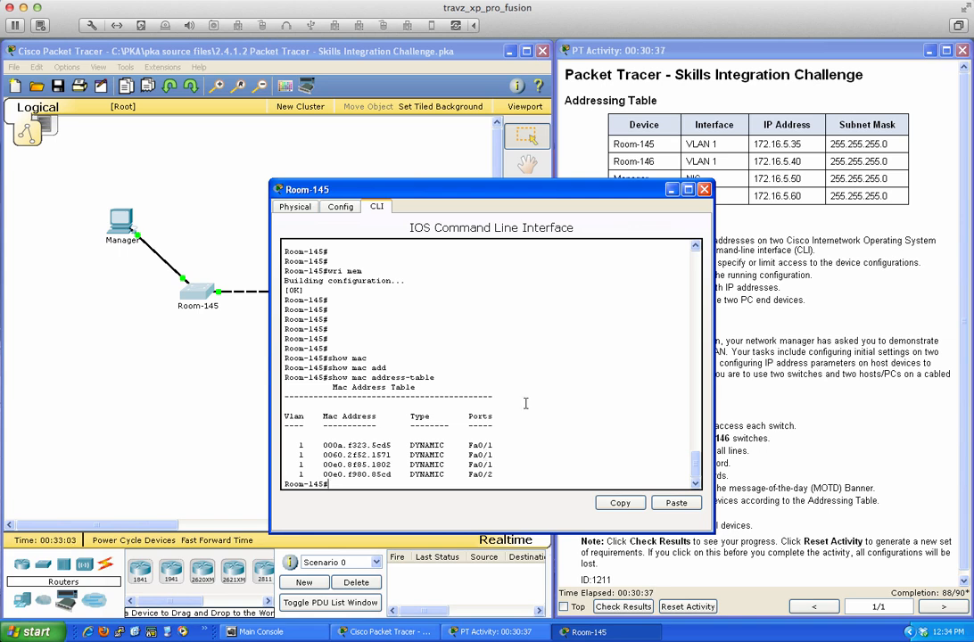
click(705, 189)
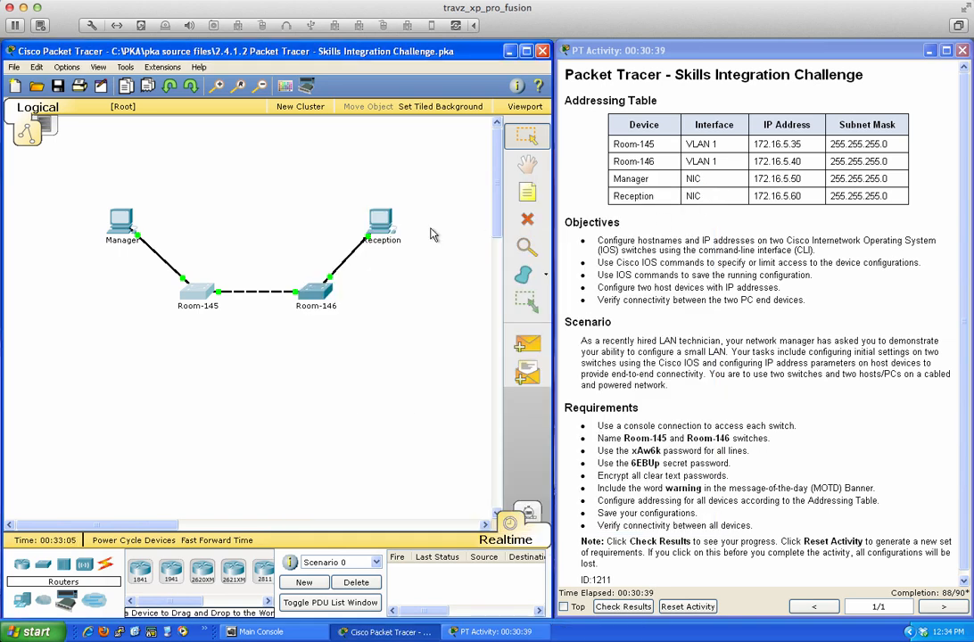
- From Reception's command prompt, ping its own address 172.16.5.60
click(330, 282)
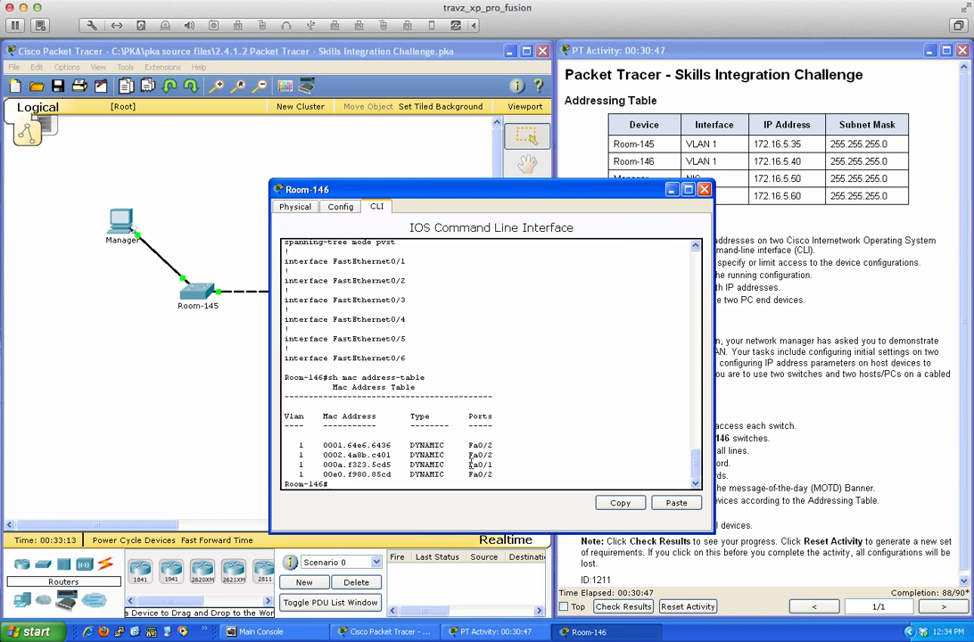
click(704, 189)
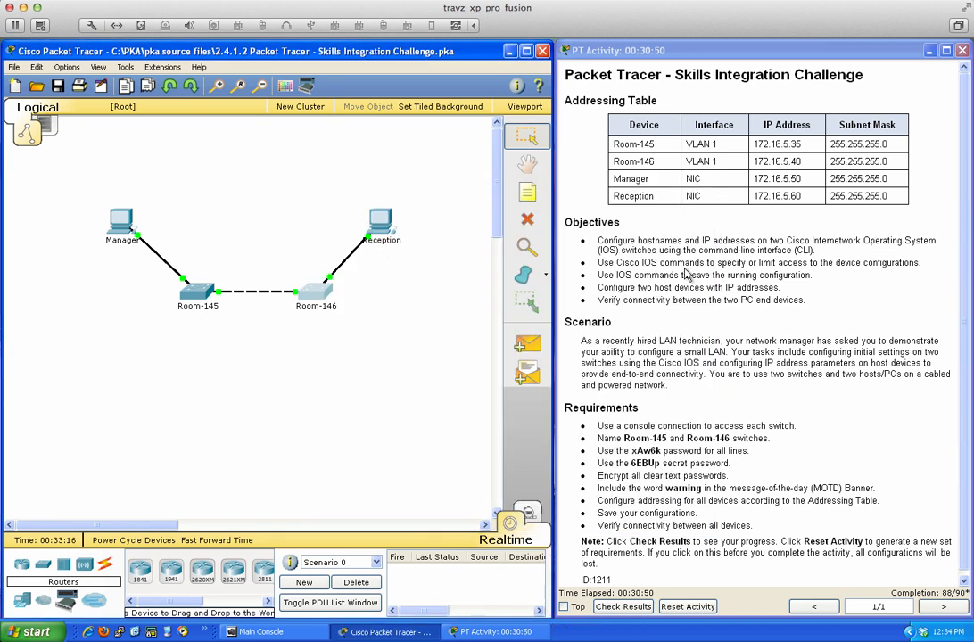
click(381, 220)
click(577, 263)
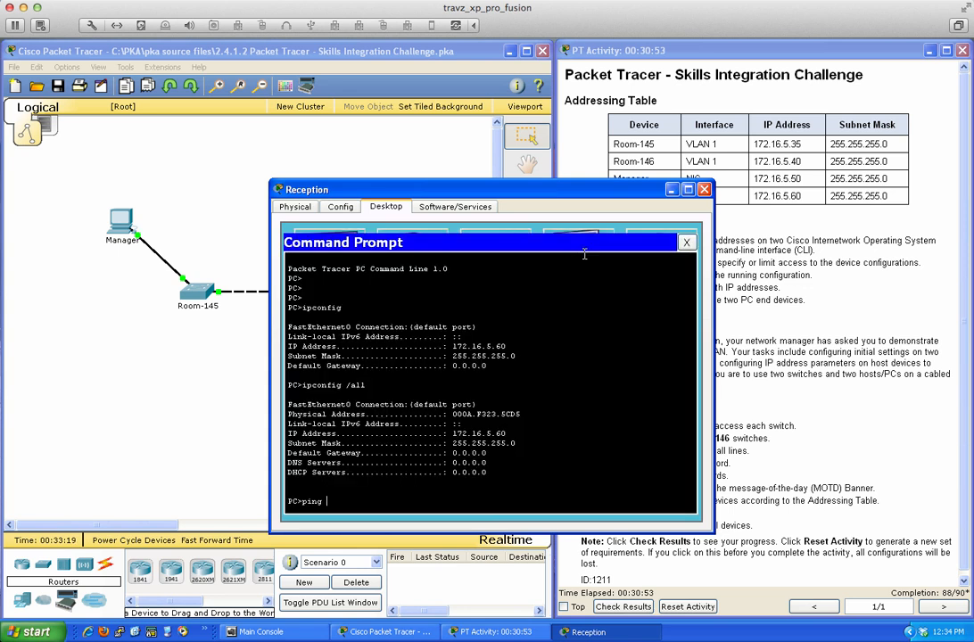
text(ping)
drag(538, 198, 468, 227)
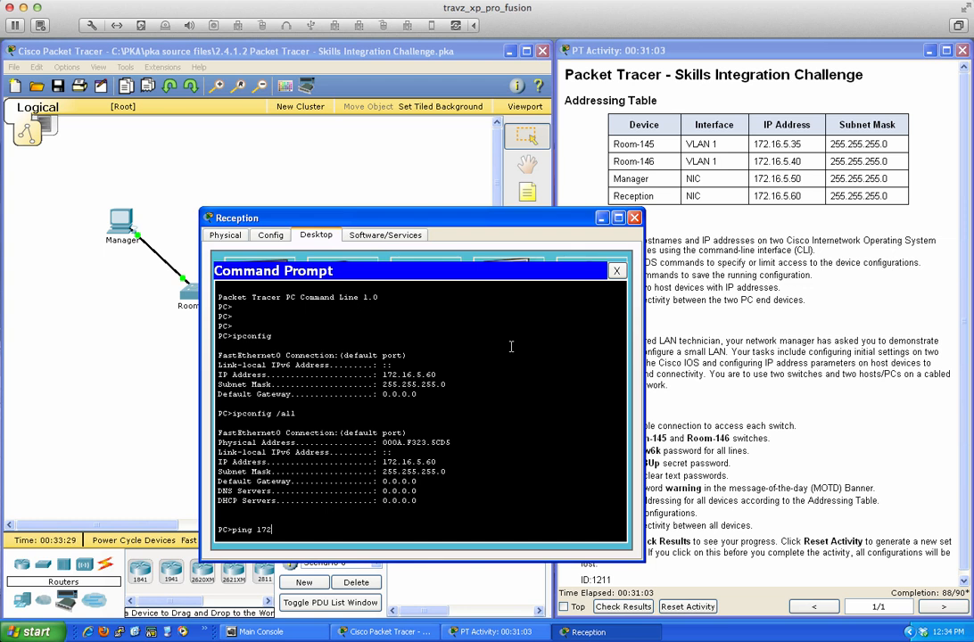
text(6.5.60)
key(Return)
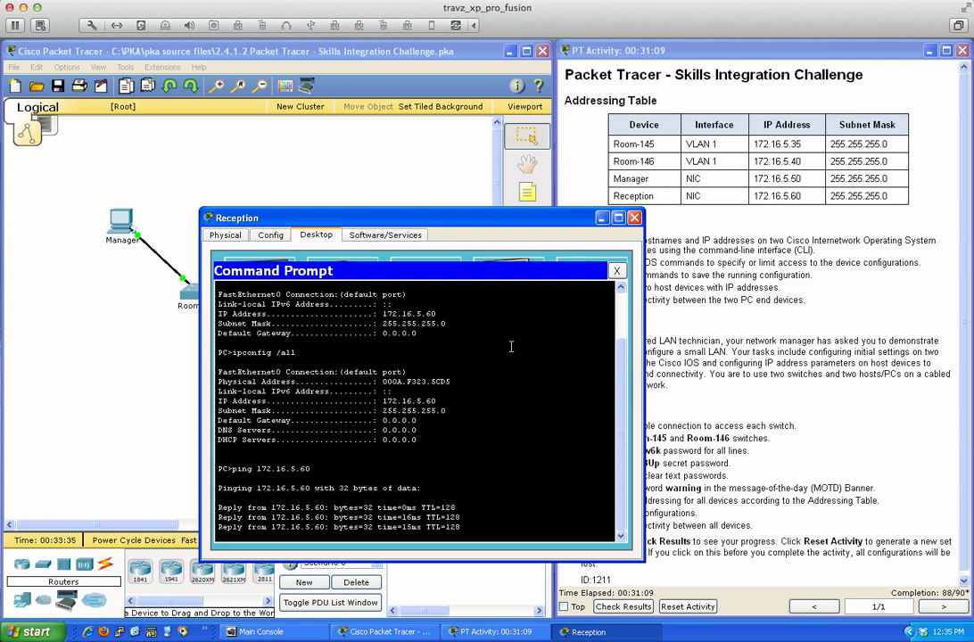
- Ping Room-146 at 172.16.5.40 twice: 3 of 4 replies, then a clean rerun
key(Up)
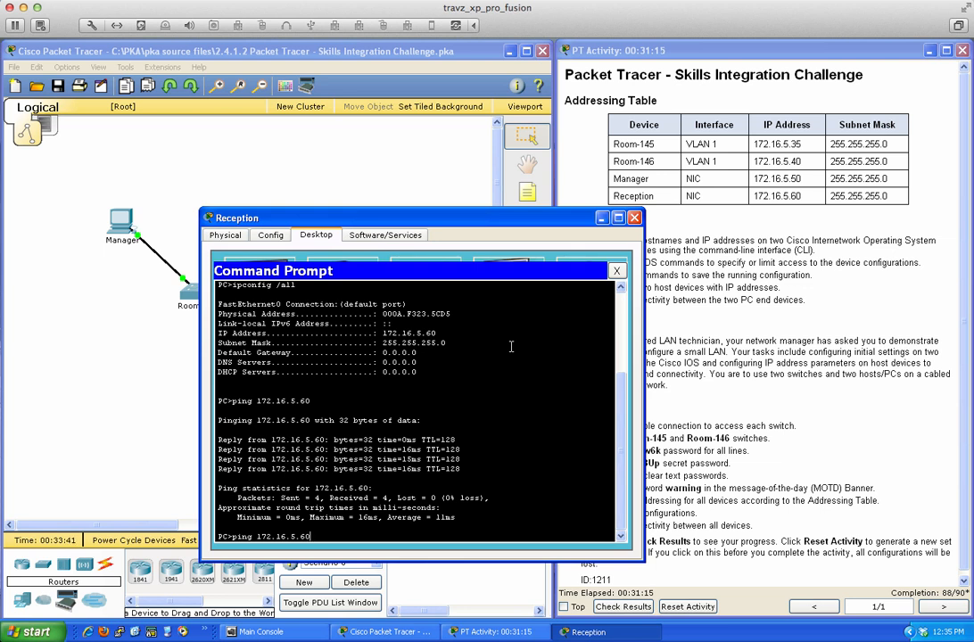
key(BackSpace)
key(BackSpace)
text(40)
key(Return)
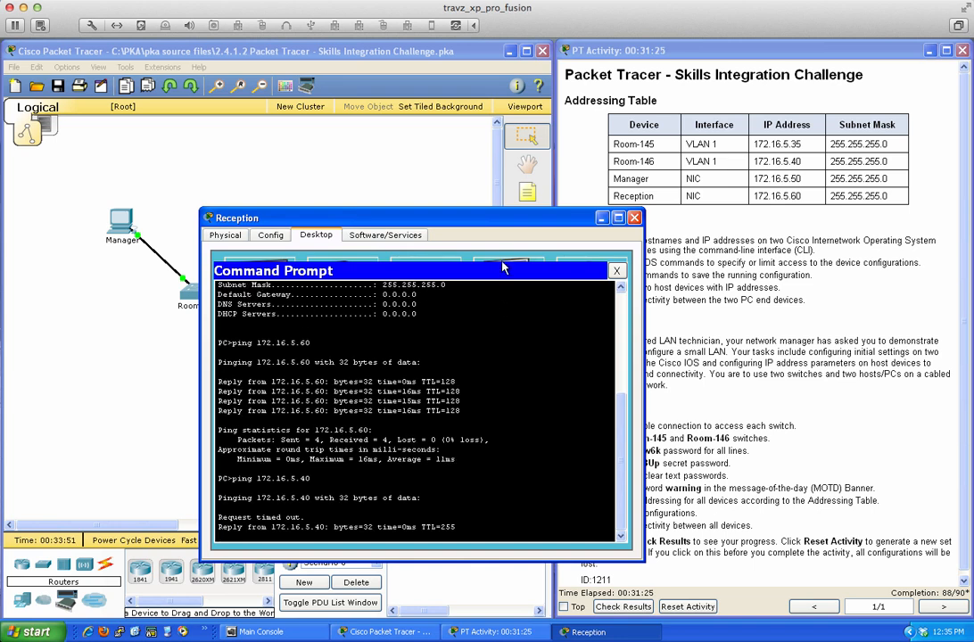
drag(488, 229, 732, 236)
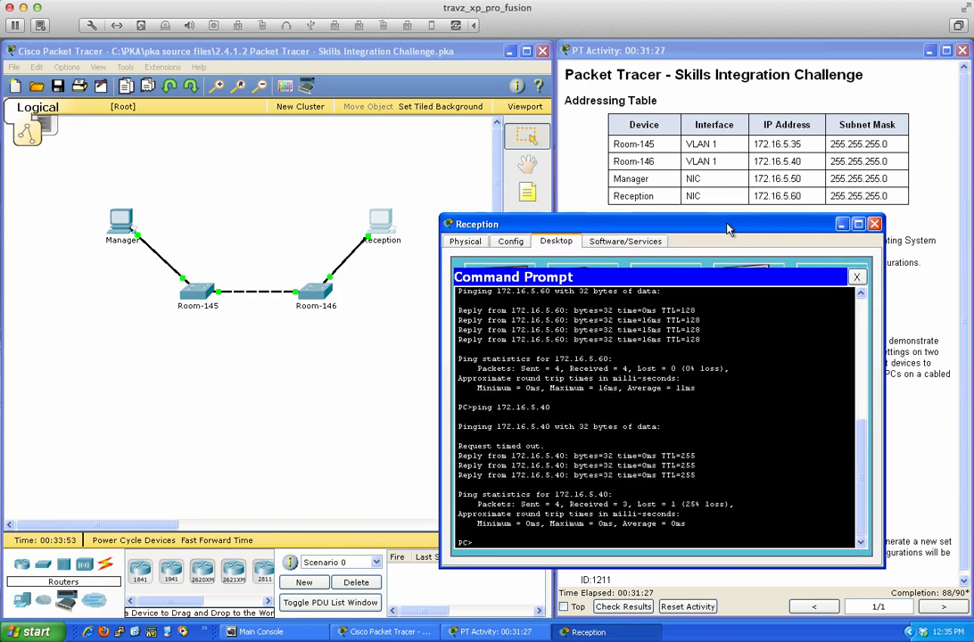
key(Up)
key(Return)
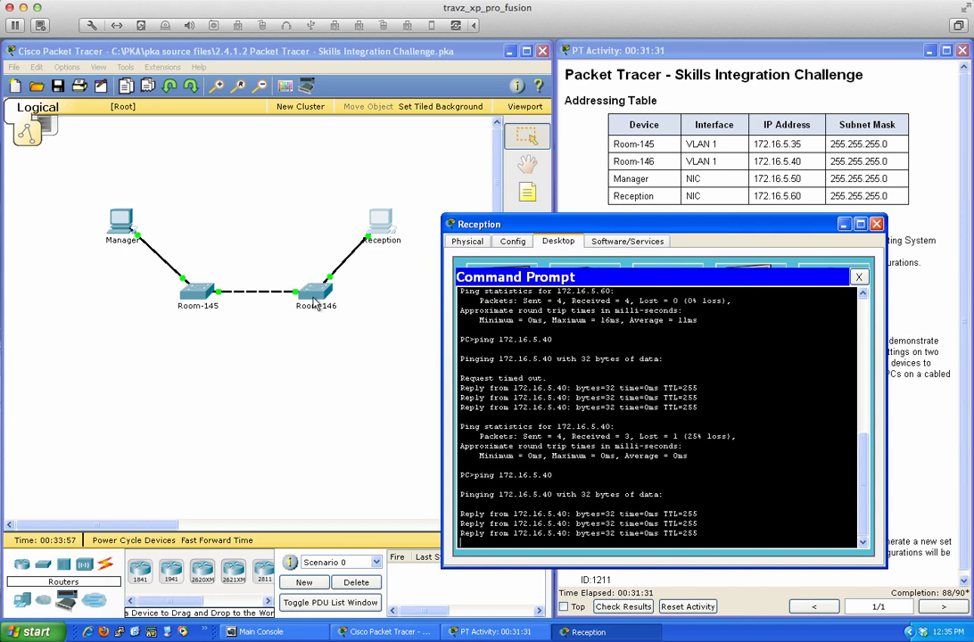
click(314, 290)
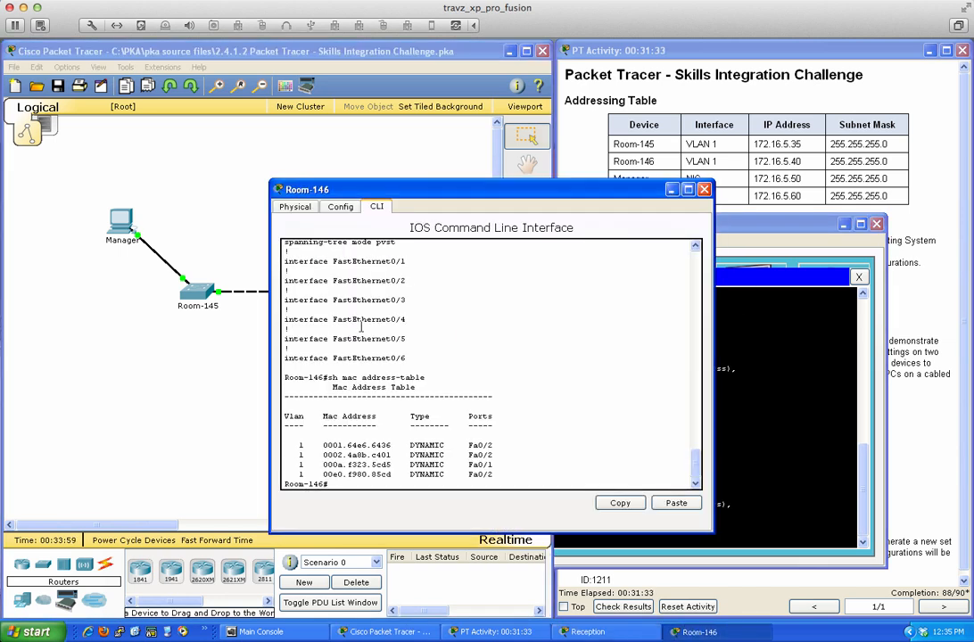
- Refresh Room-146's MAC address table and run ipconfig /all on Reception for its physical address
key(Up)
key(Return)
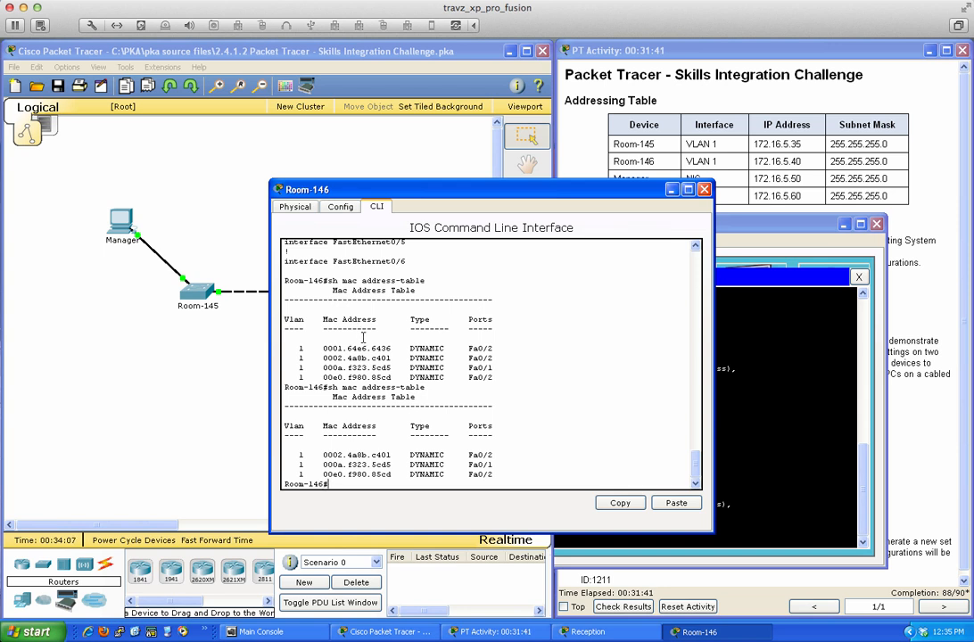
click(752, 408)
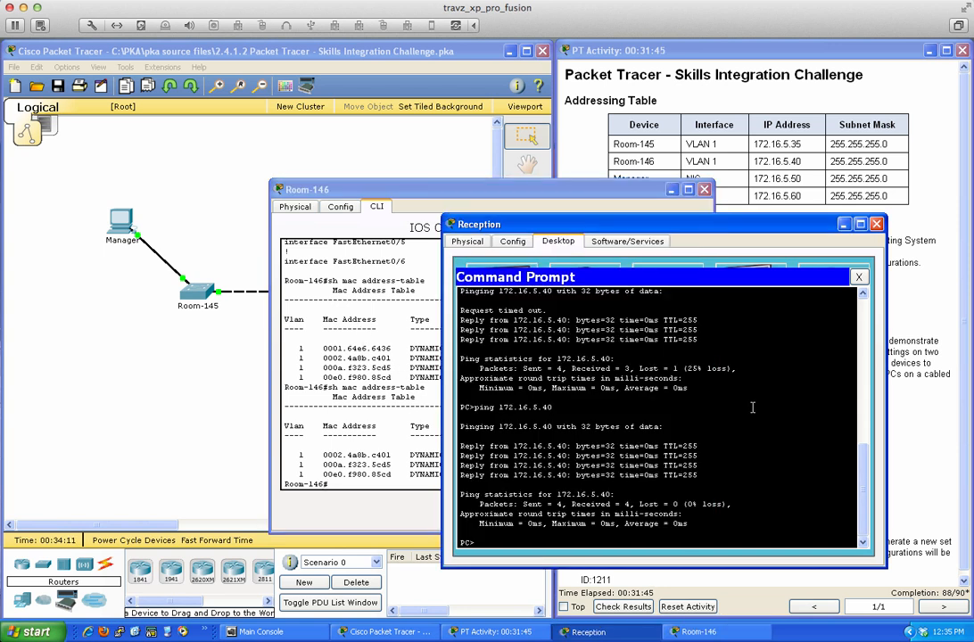
text(ipconfig /all)
key(Return)
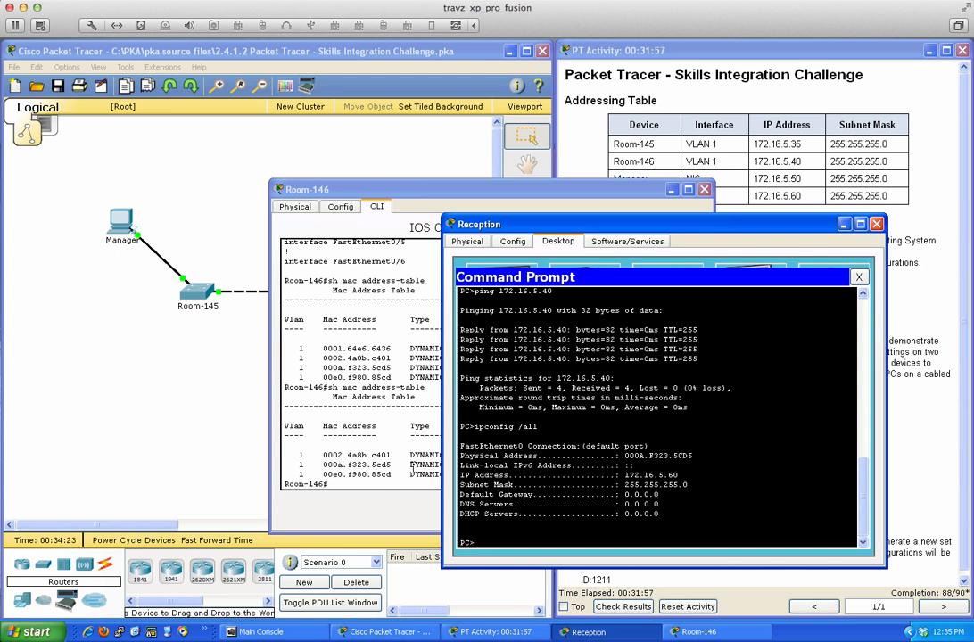
- Highlight the 000a.f323.5cd5 entry on port Fa0/1 in Room-146's MAC table
click(379, 468)
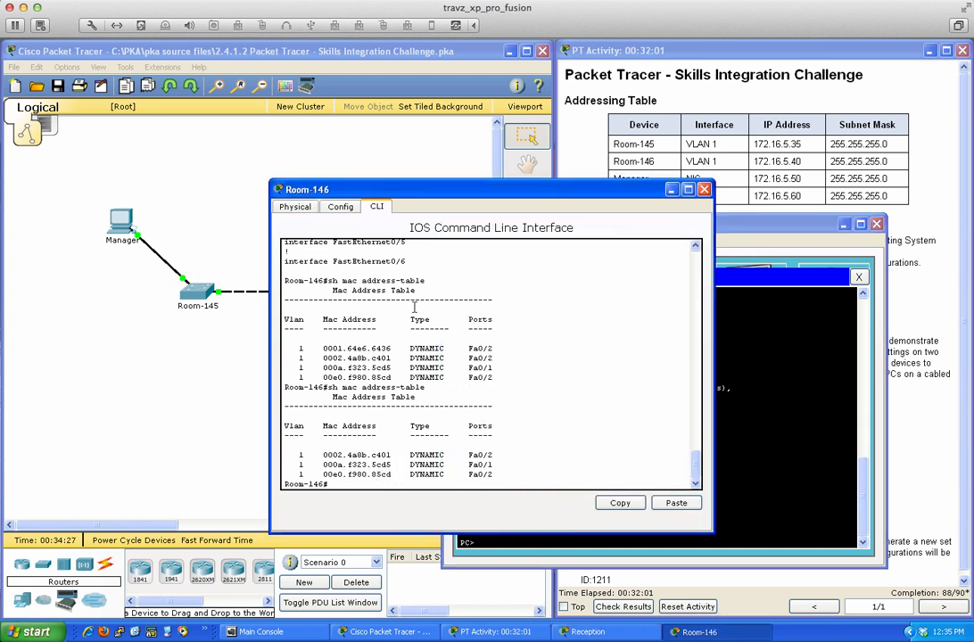
drag(504, 190, 376, 221)
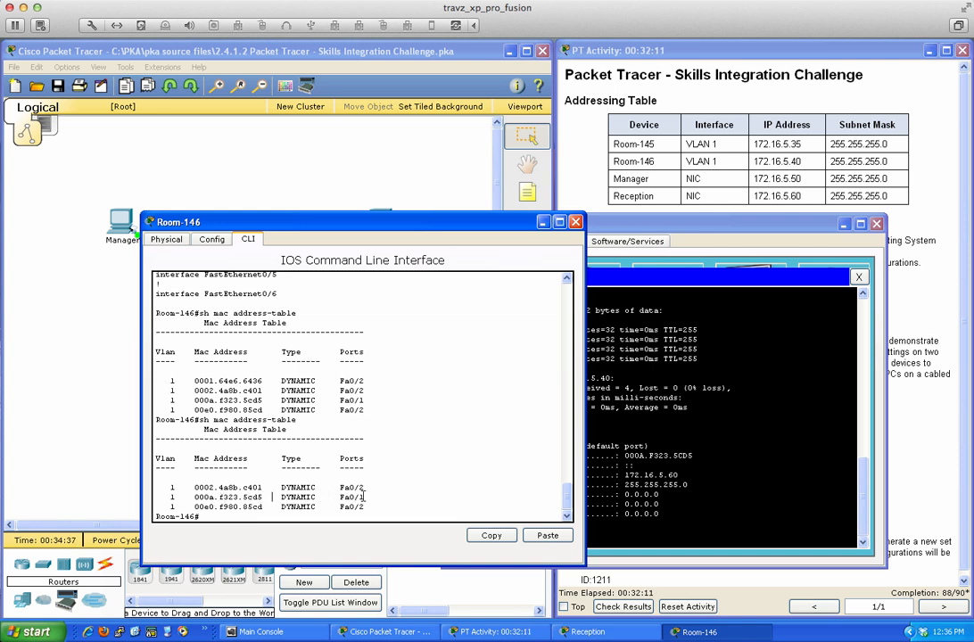
drag(364, 498, 173, 498)
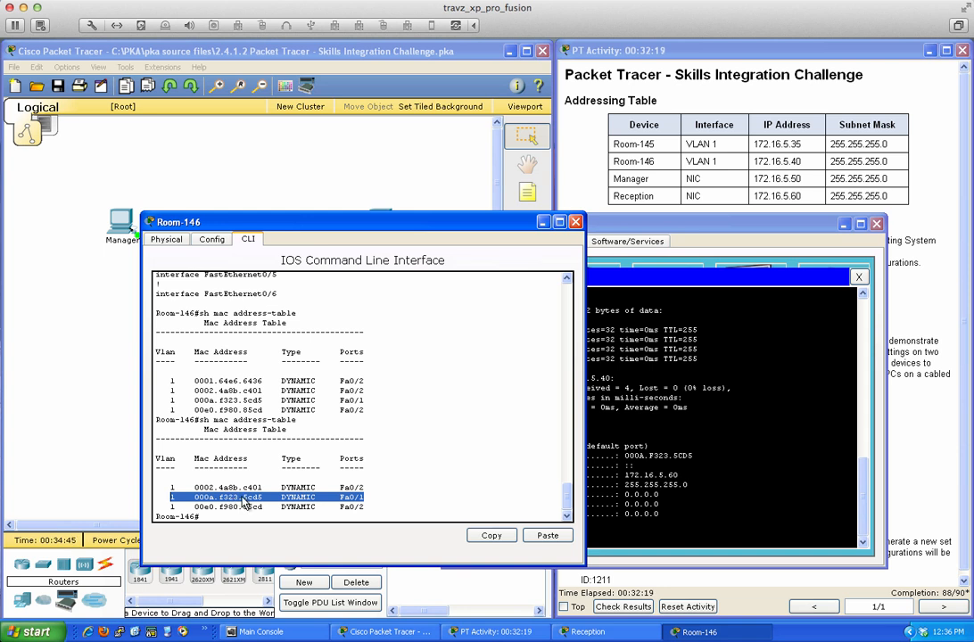
click(651, 391)
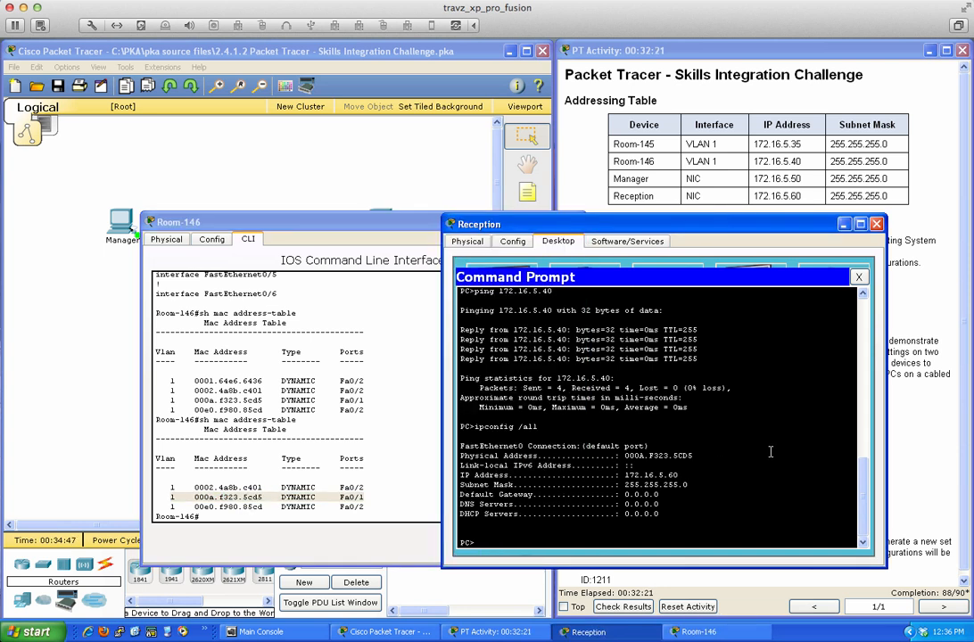
- Ping Room-145 at 172.16.5.35 from Reception, twice
key(Up)
key(Up)
key(BackSpace)
key(BackSpace)
text(35)
key(Return)
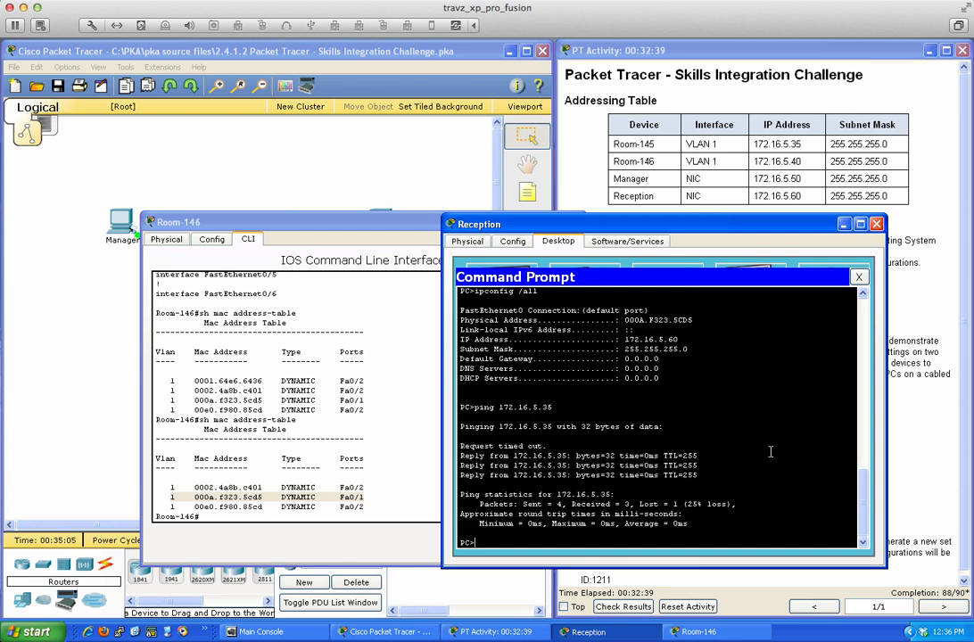
key(Up)
key(Return)
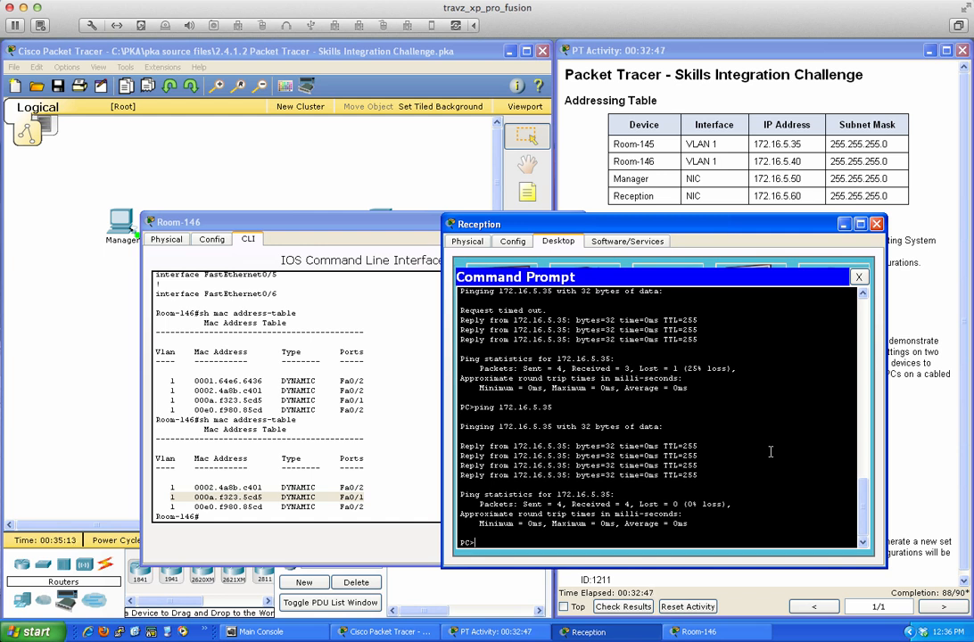
- Ping Manager at 172.16.5.50, then close the command prompt, Reception and Room-146 windows
key(Up)
key(Up)
key(Down)
text(50)
key(Return)
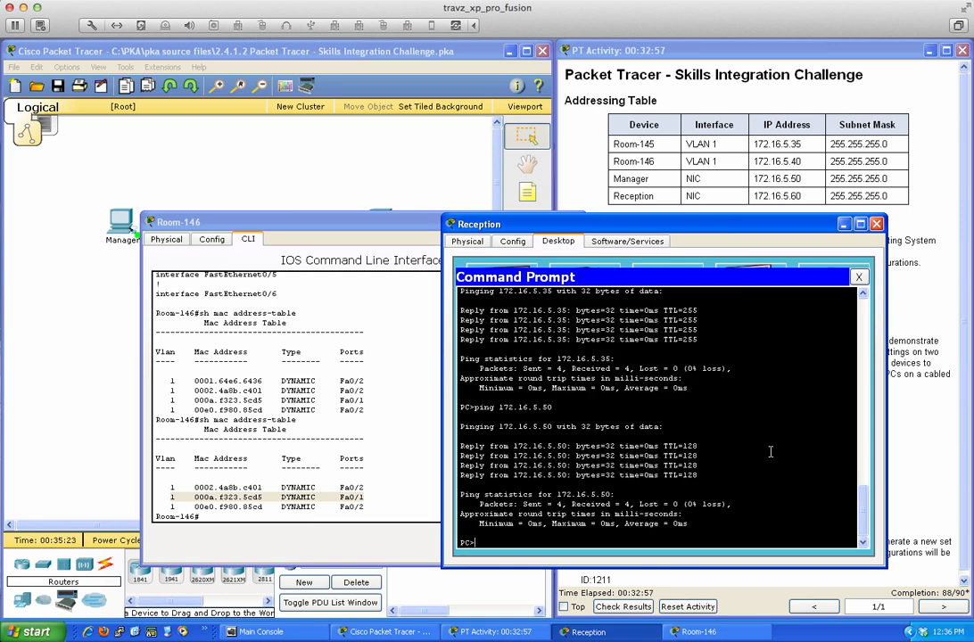
click(858, 277)
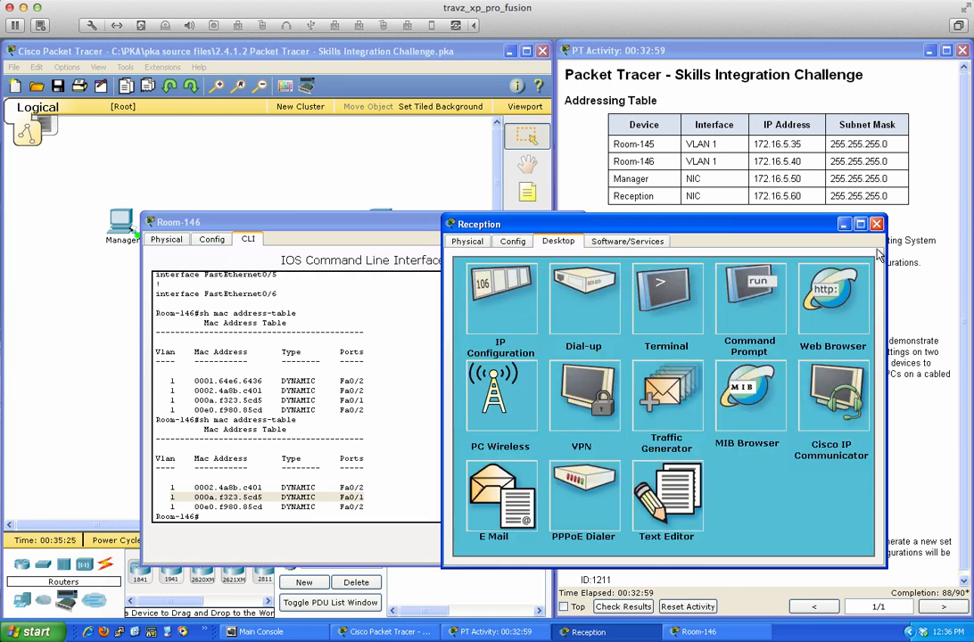
click(876, 223)
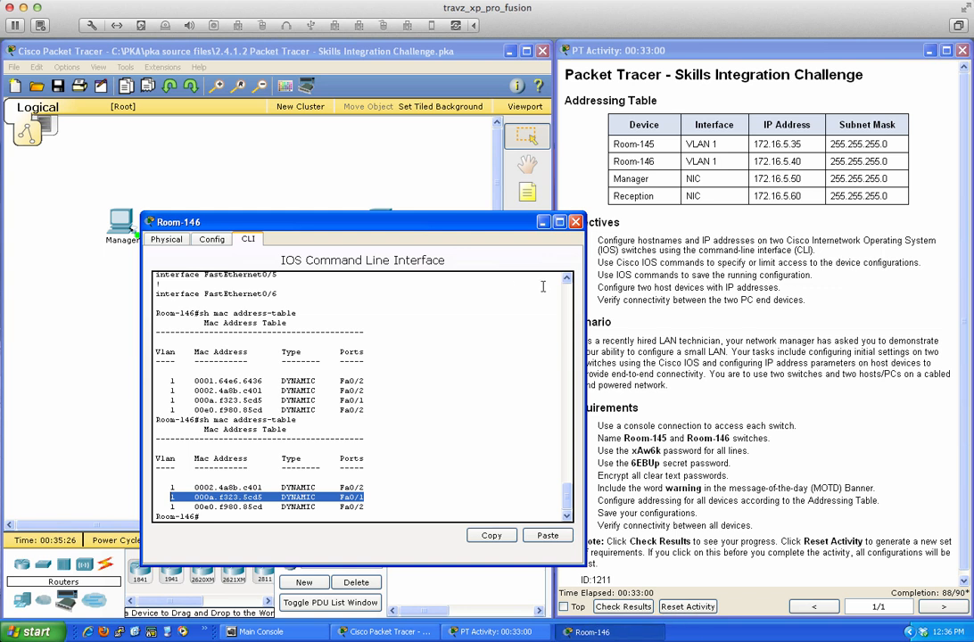
click(576, 221)
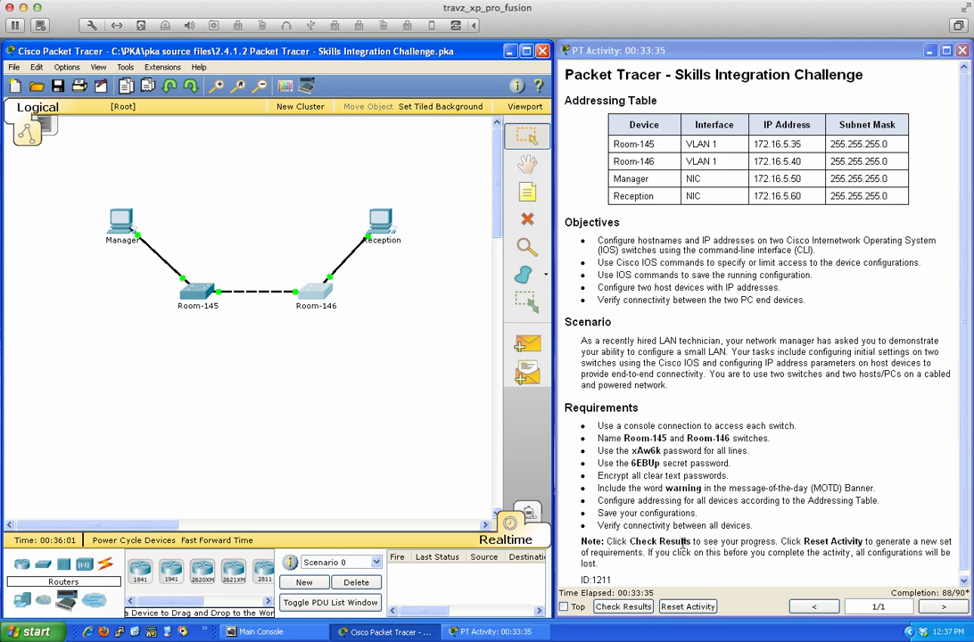
- Check results (98/100), find both switches' Console Line Password items marked incorrect, and close
click(616, 607)
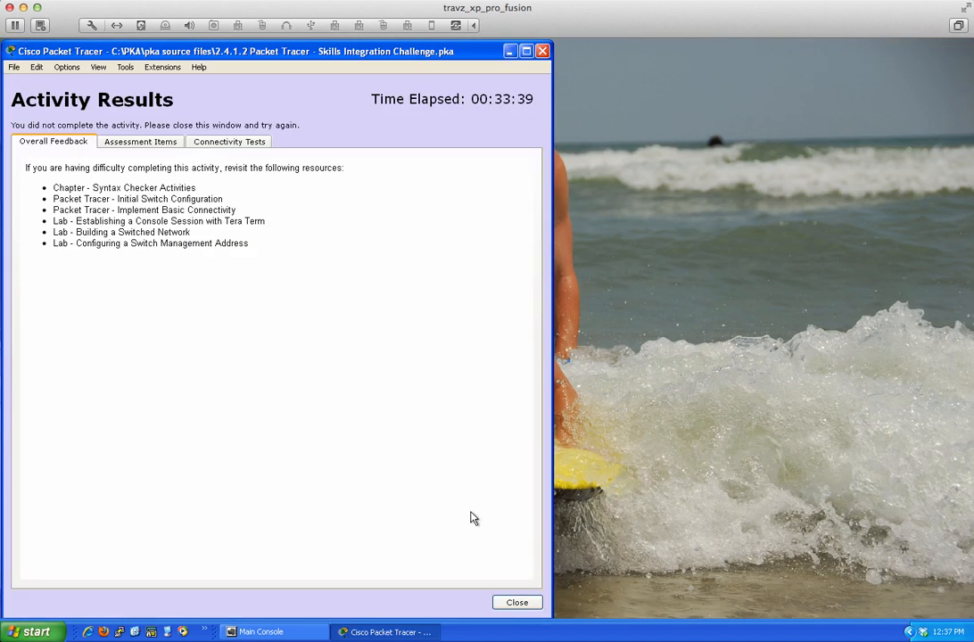
click(148, 145)
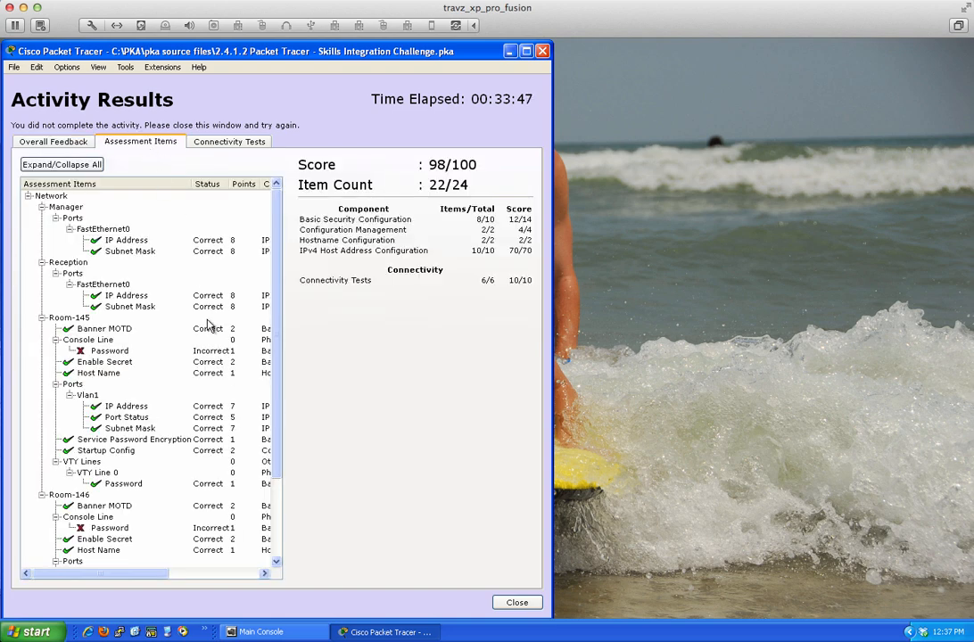
scroll(214, 334, down, 3)
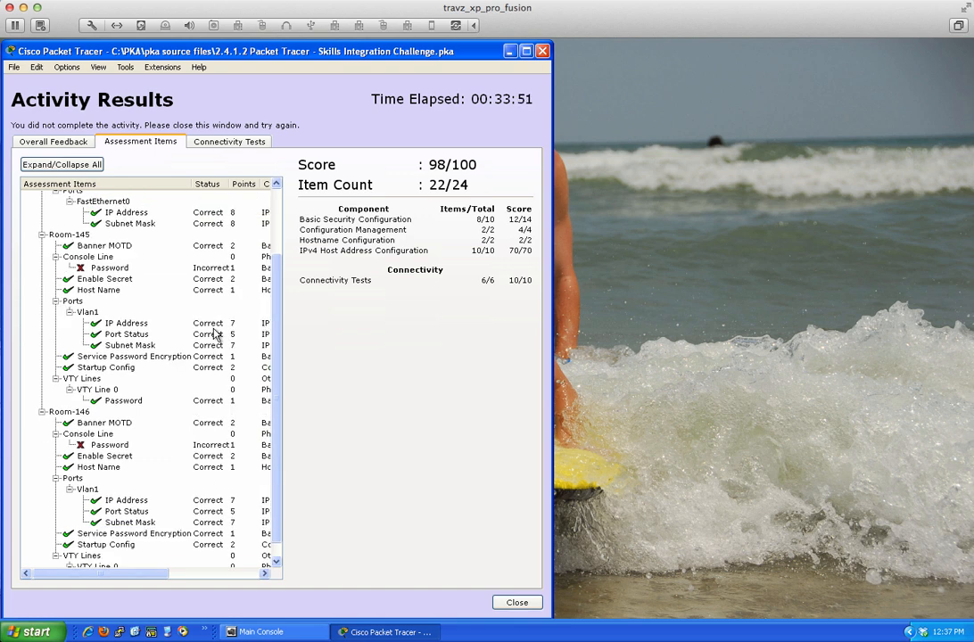
scroll(214, 334, up, 3)
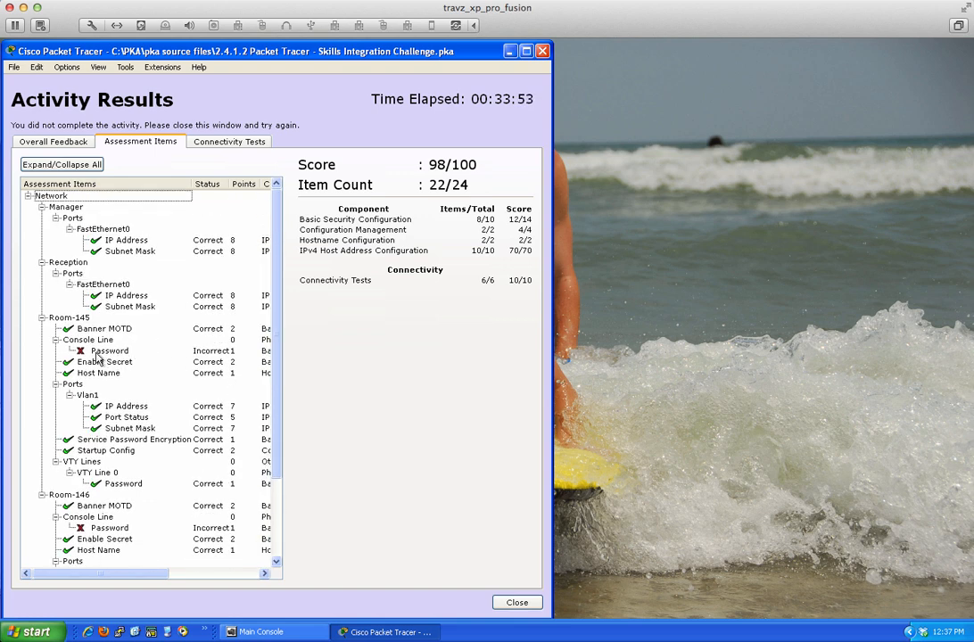
scroll(129, 357, down, 2)
scroll(129, 357, down, 2)
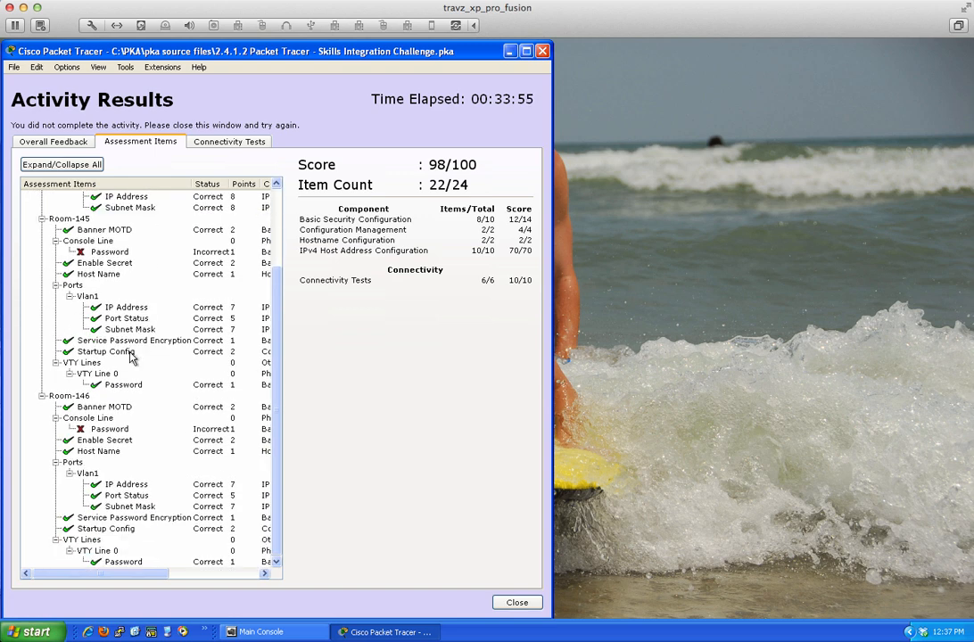
scroll(129, 357, up, 3)
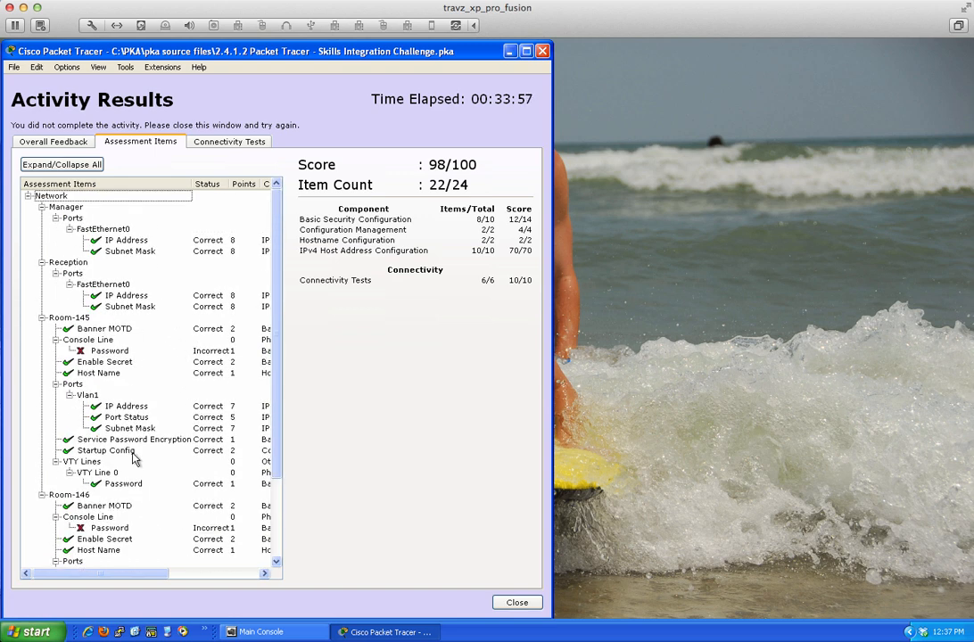
scroll(141, 392, down, 3)
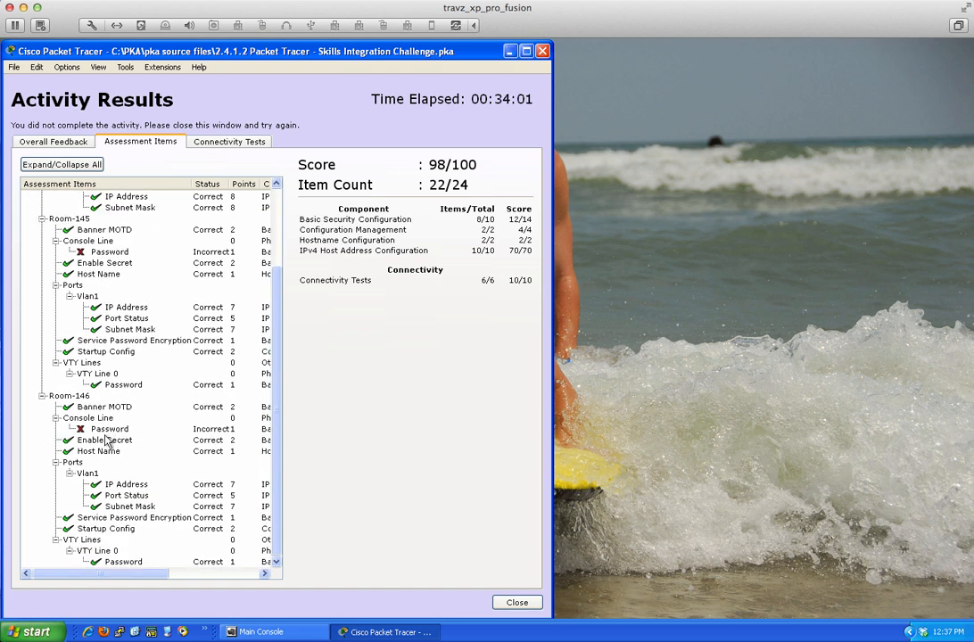
scroll(111, 450, up, 3)
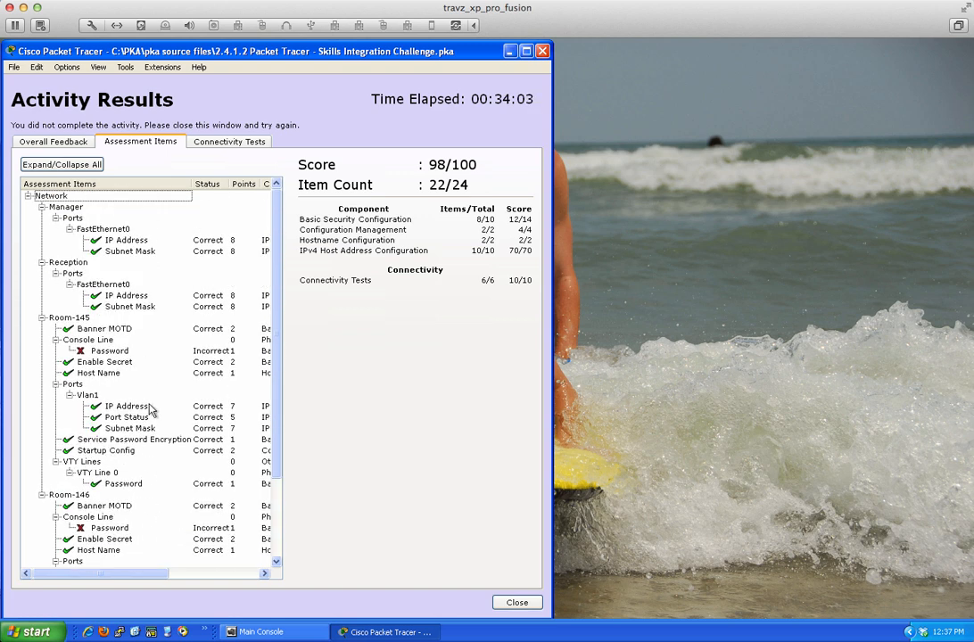
click(519, 603)
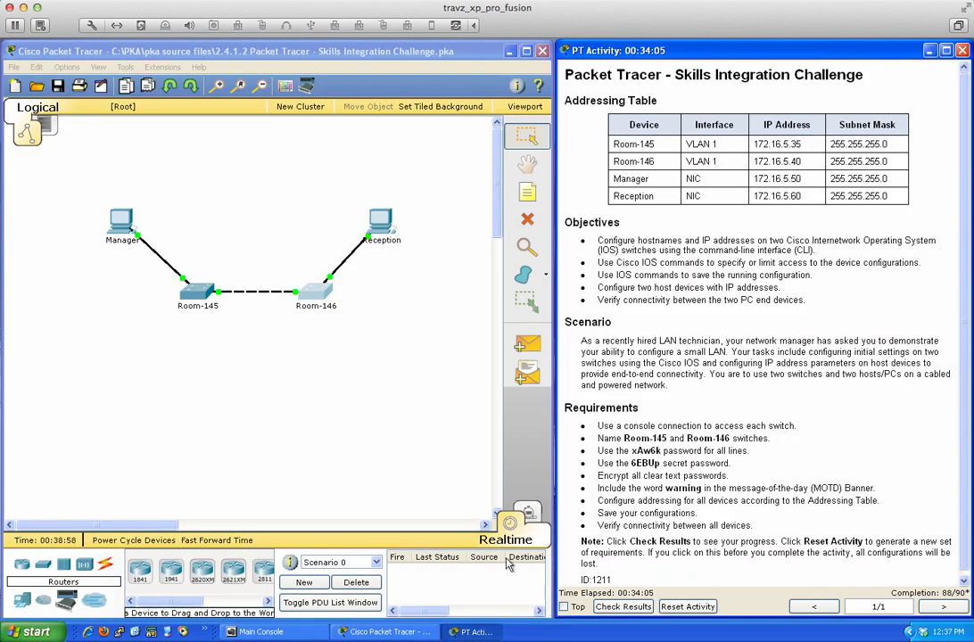
- On Room-145, set the required console password under line con 0 and enable login
click(204, 303)
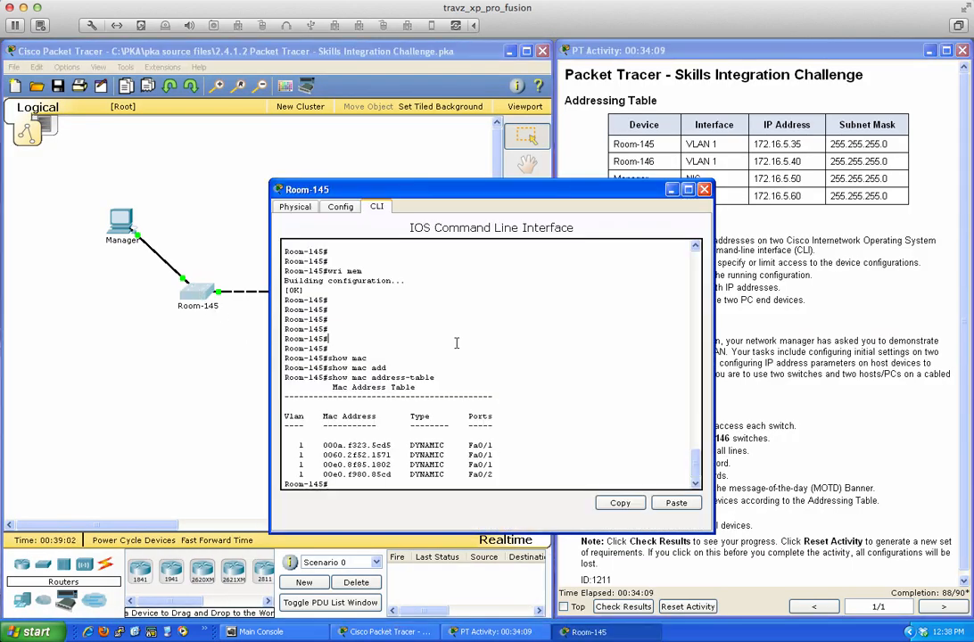
text(conf t)
key(Return)
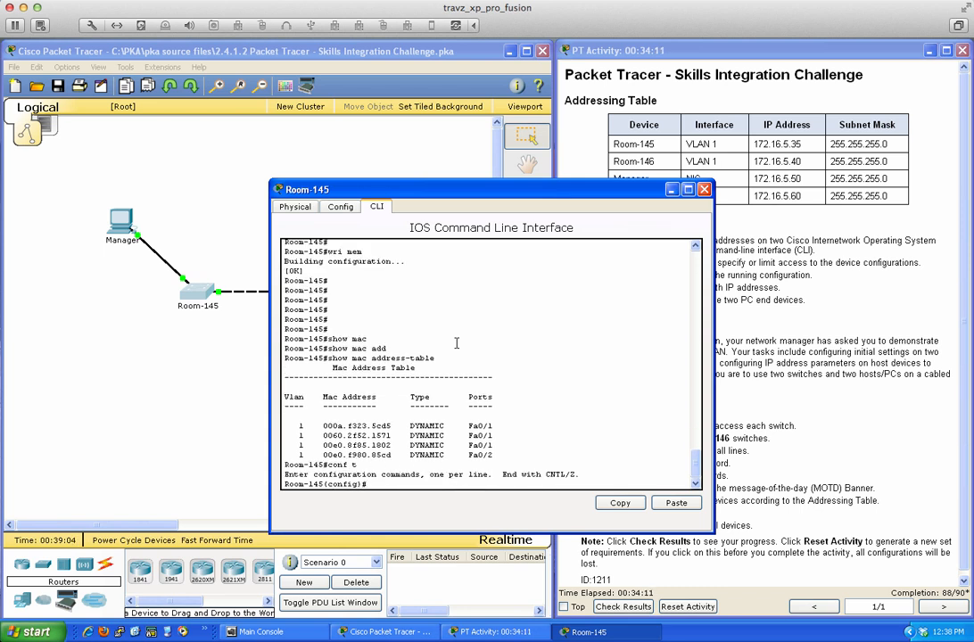
text(line con 0)
key(Return)
text(passwor)
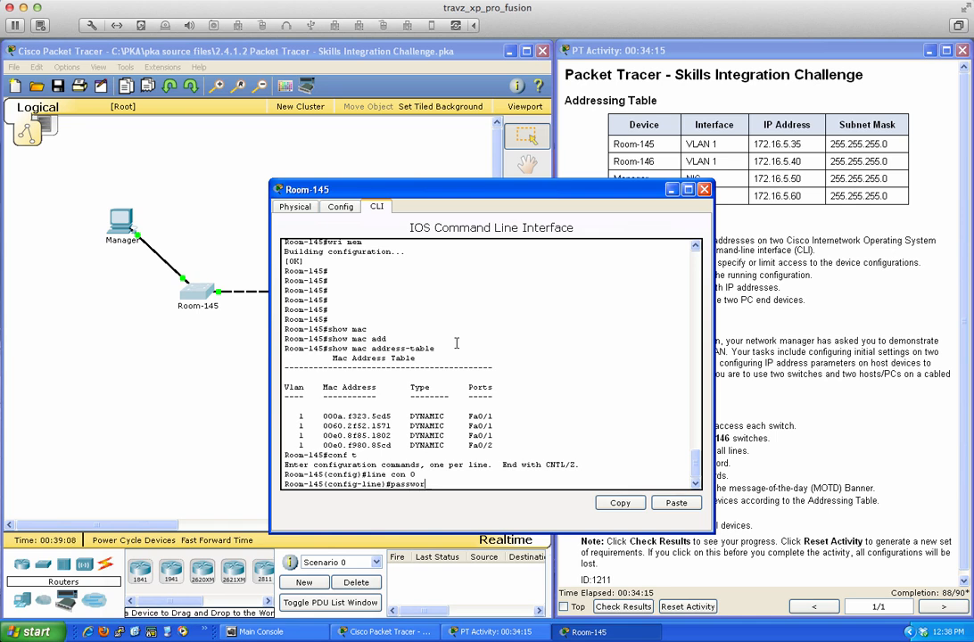
text(d)
drag(558, 193, 428, 209)
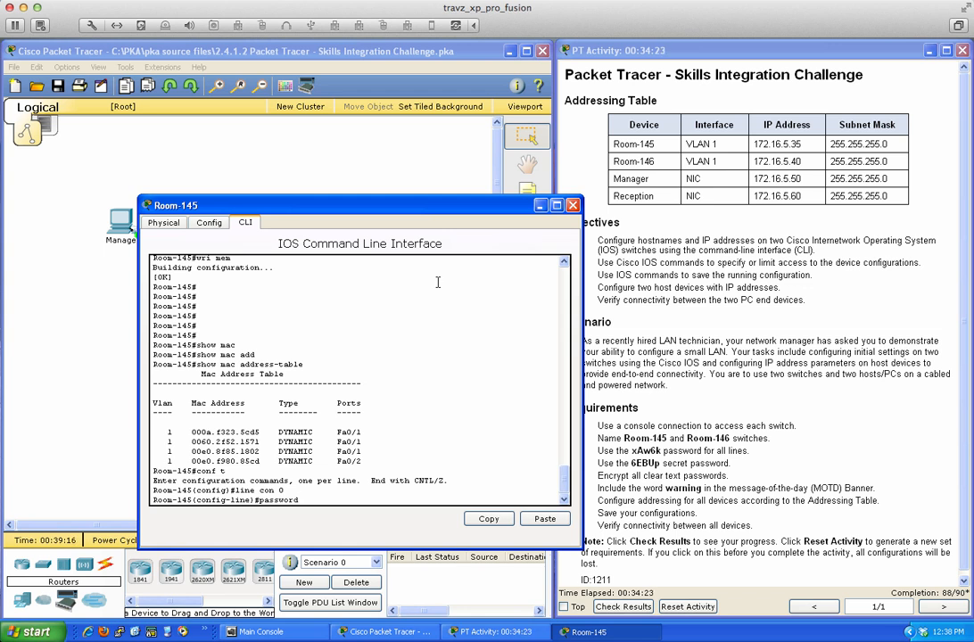
text(xAw6k)
key(Return)
text(login)
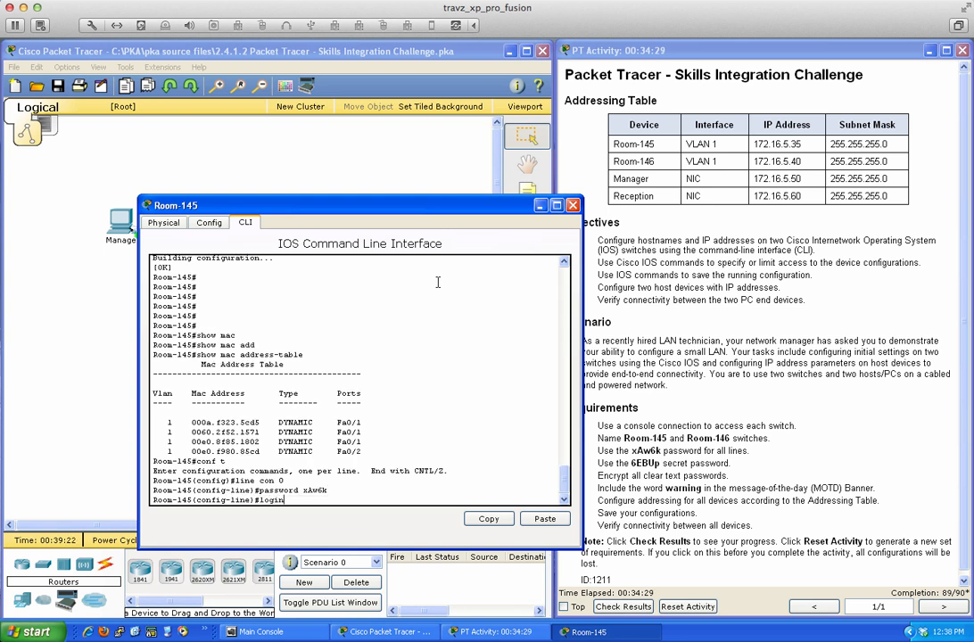
key(Return)
- Exit configuration mode and save Room-145's configuration with wri mem
text(end)
key(Return)
key(Return)
key(Return)
key(Return)
key(Return)
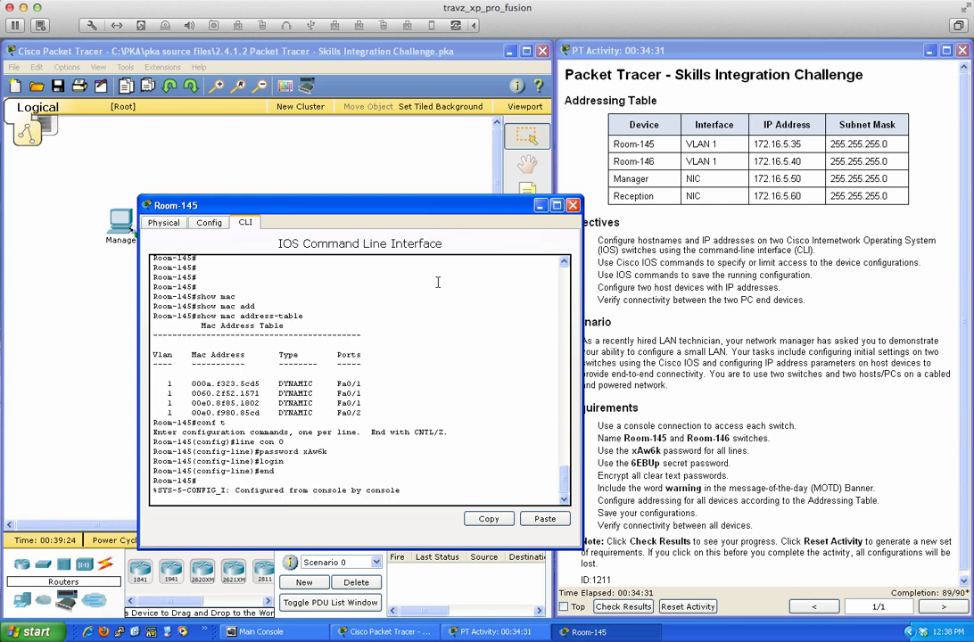
text(wri mem)
key(Return)
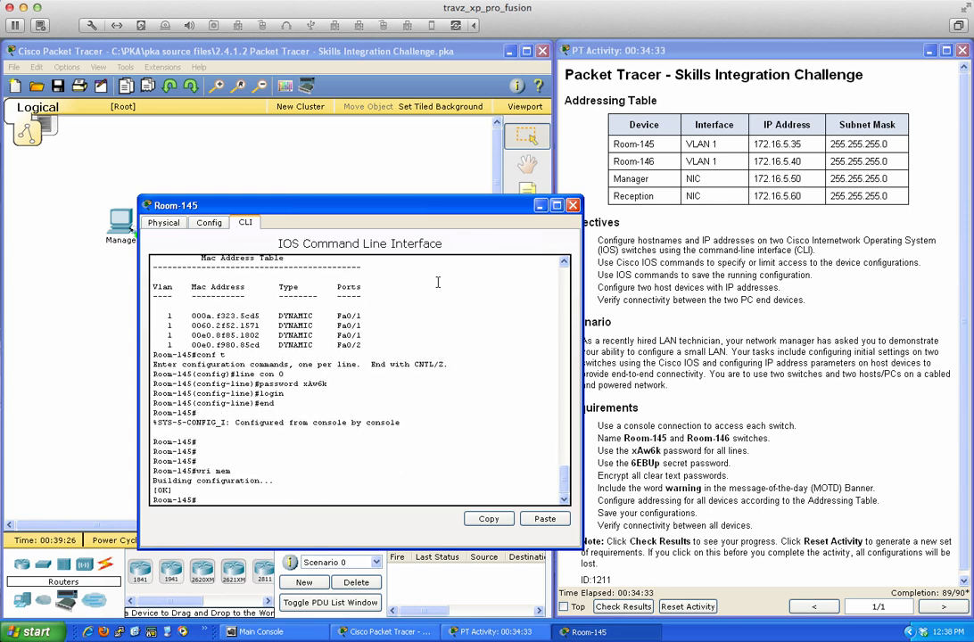
click(574, 206)
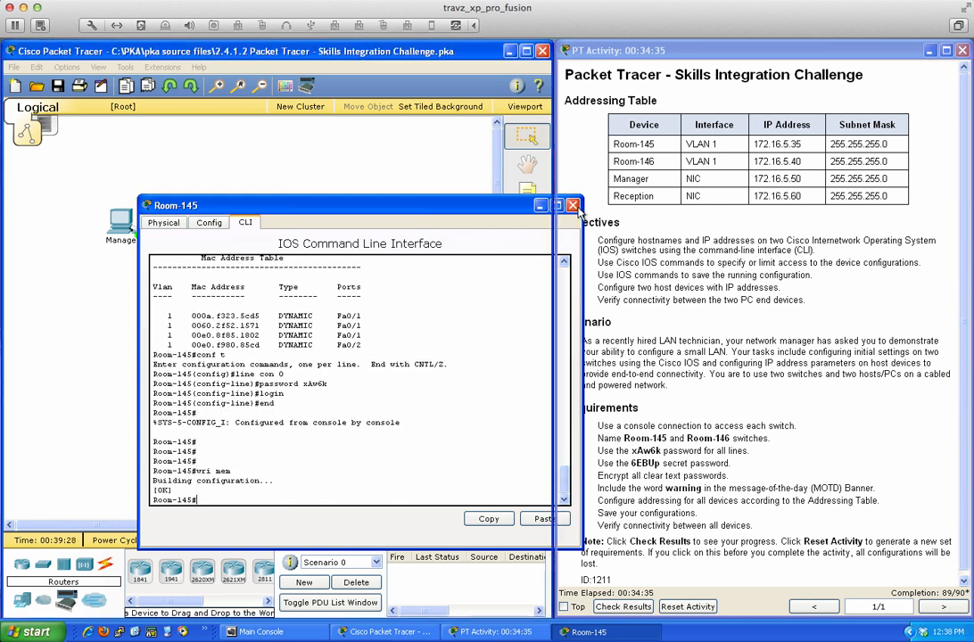
click(320, 293)
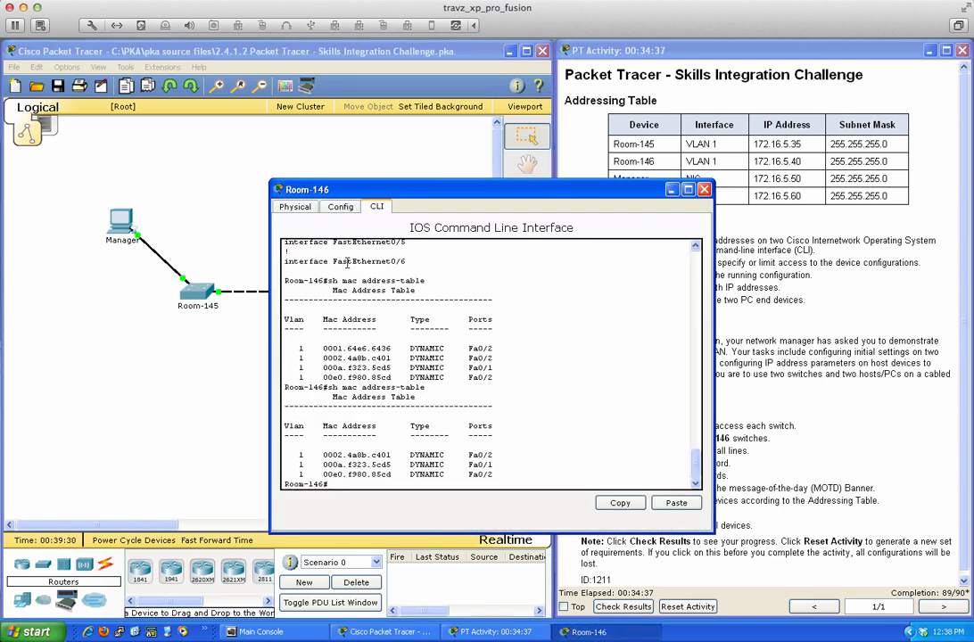
- On Room-146, set the required console password under line con 0 and enable login
drag(416, 194, 222, 197)
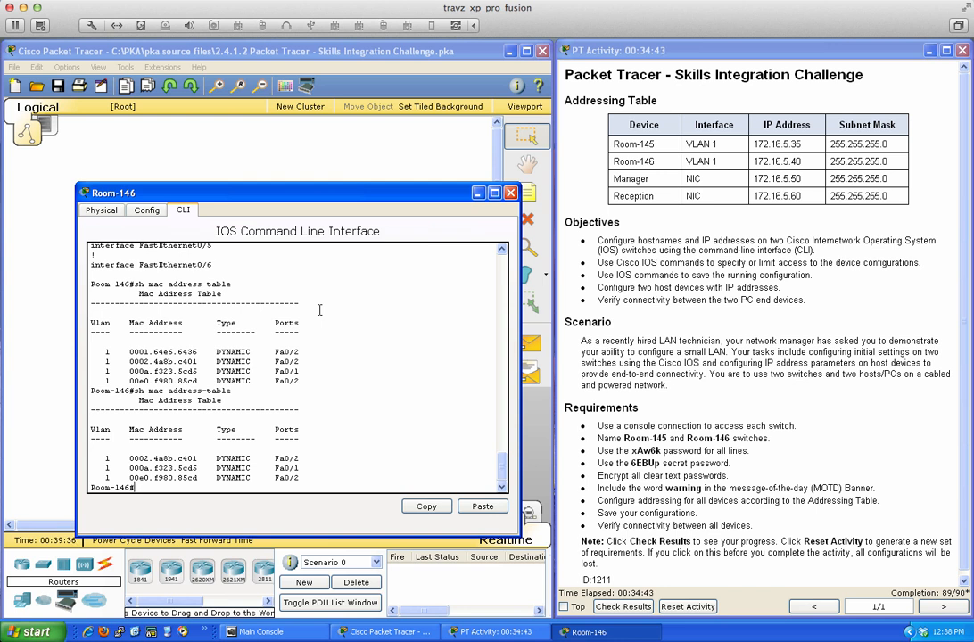
text(conf t)
key(Return)
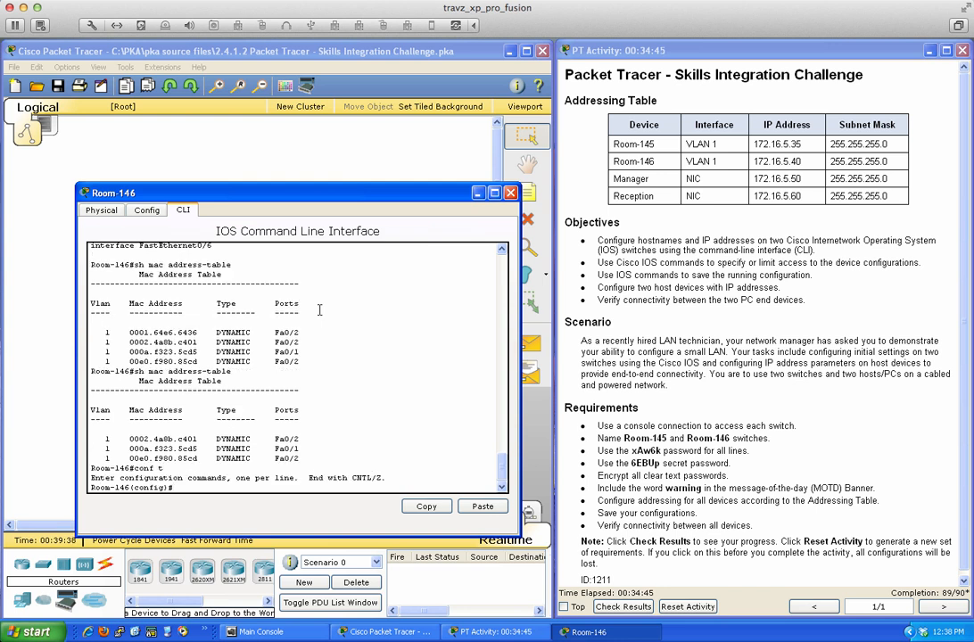
text(line con 0)
key(Return)
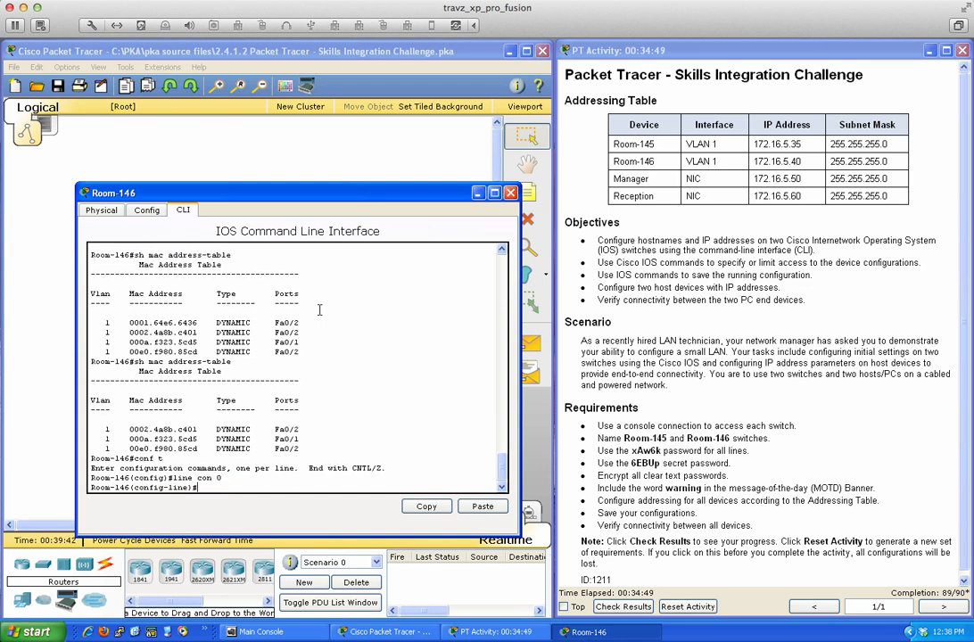
text(passw)
key(Tab)
text(x)
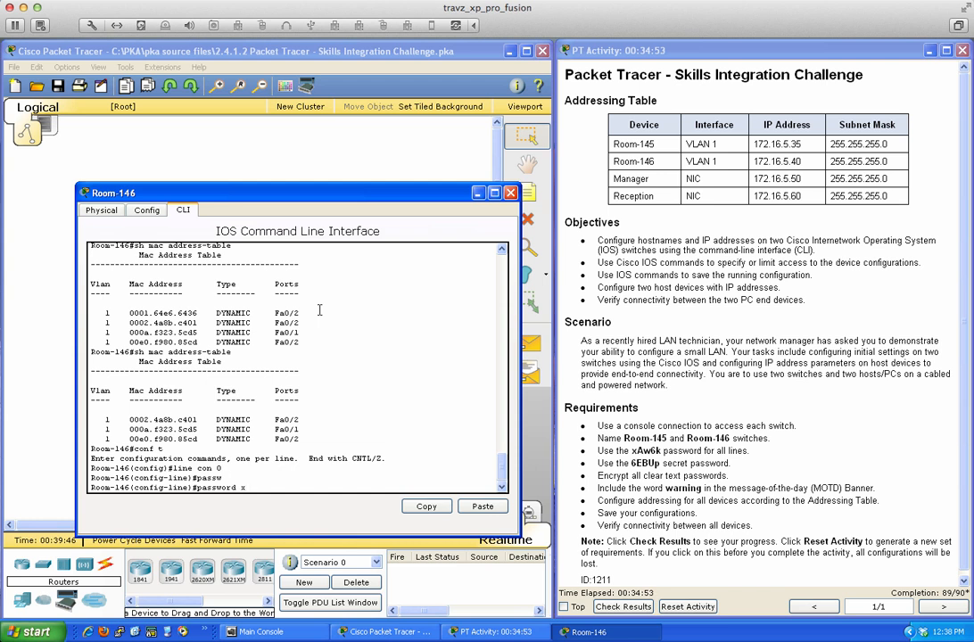
text(Aw6k)
key(Return)
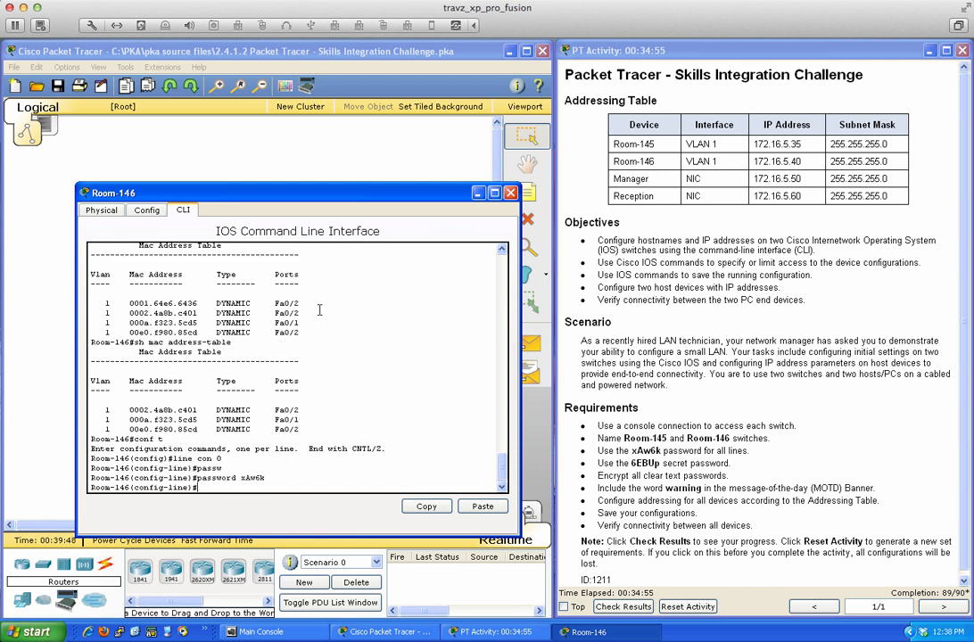
text(login)
key(Return)
- Exit configuration mode, save Room-146's configuration with wri mem, and close its window
text(end)
key(Return)
key(Return)
key(Return)
key(Return)
key(Return)
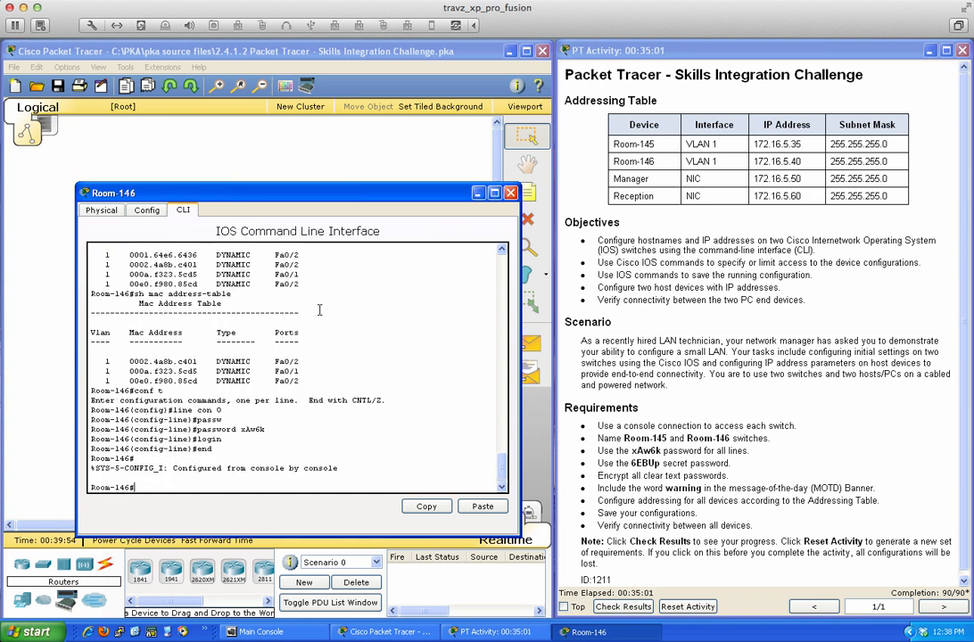
text(wri mem)
key(Return)
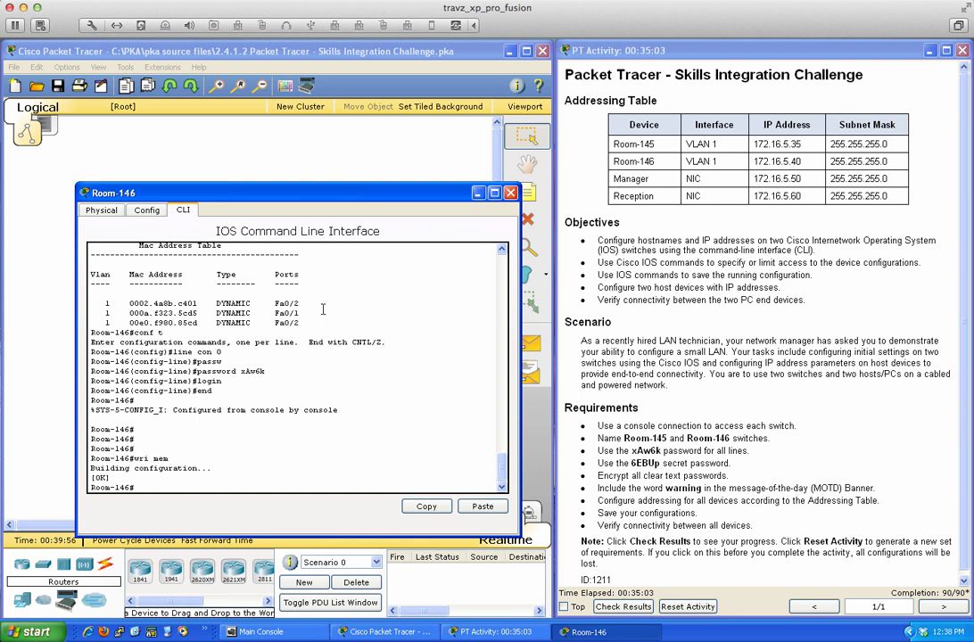
click(511, 193)
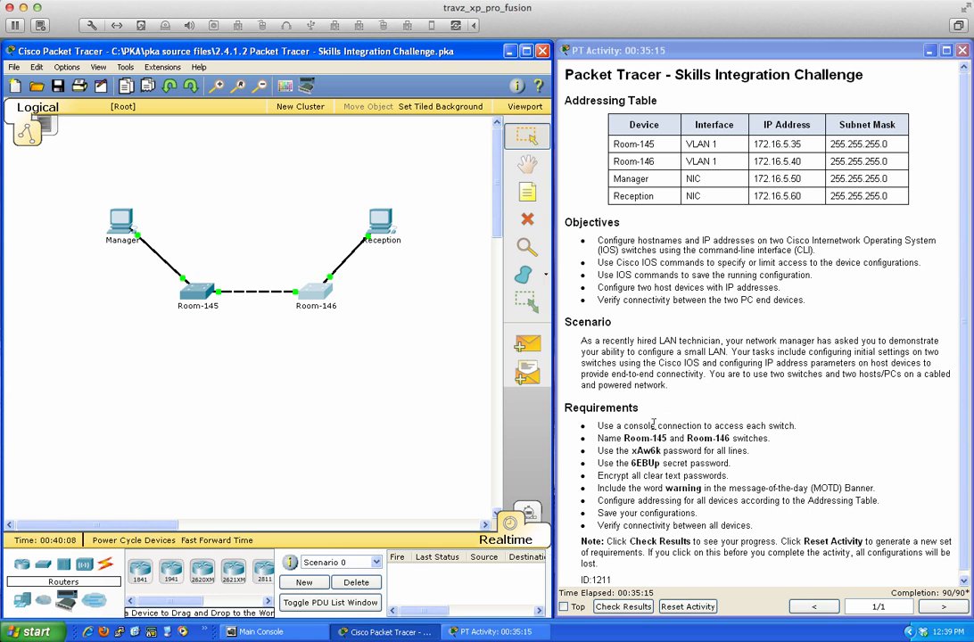
click(625, 608)
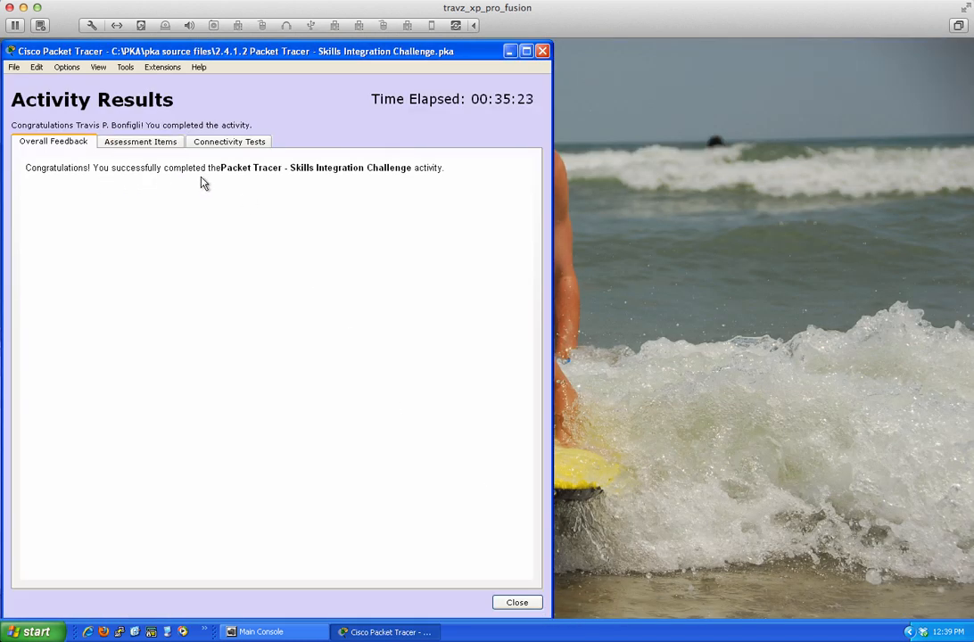
click(139, 145)
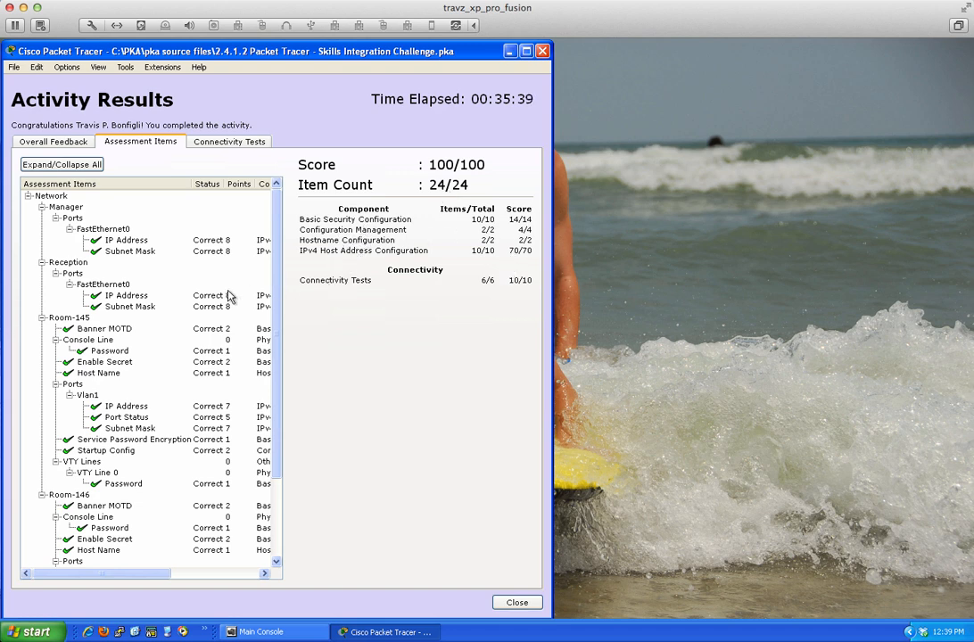
mouse_move(274, 265)
mouse_down()
mouse_move(277, 356)
mouse_move(277, 245)
mouse_up()
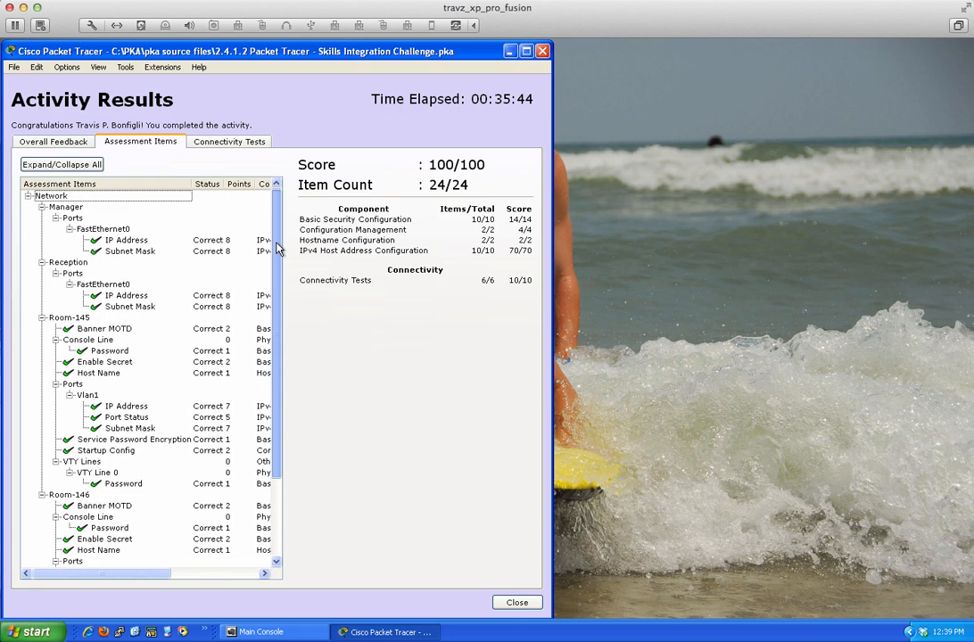
click(237, 143)
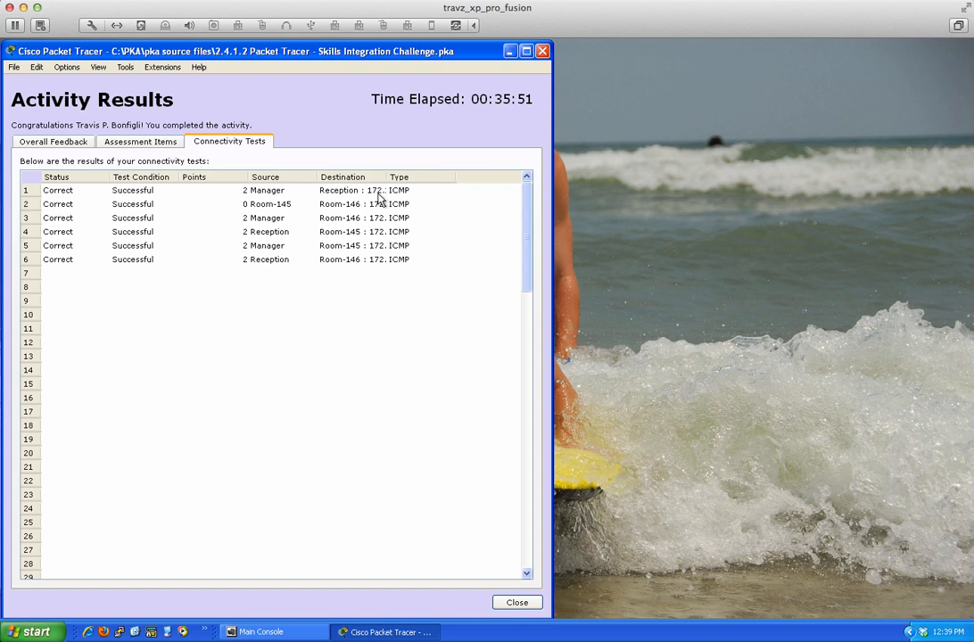
click(111, 144)
click(55, 143)
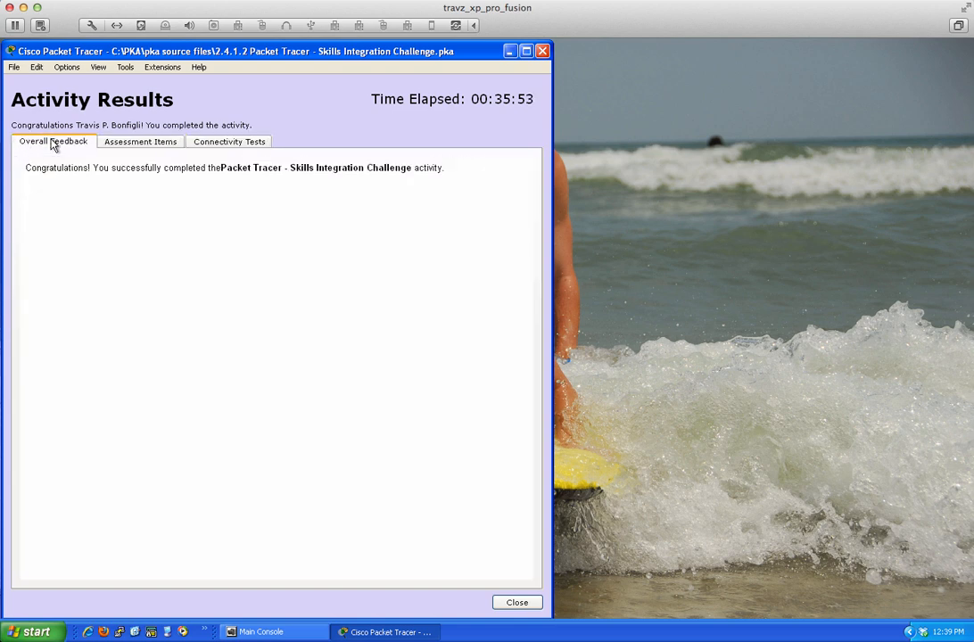
click(126, 145)
scroll(196, 286, down, 3)
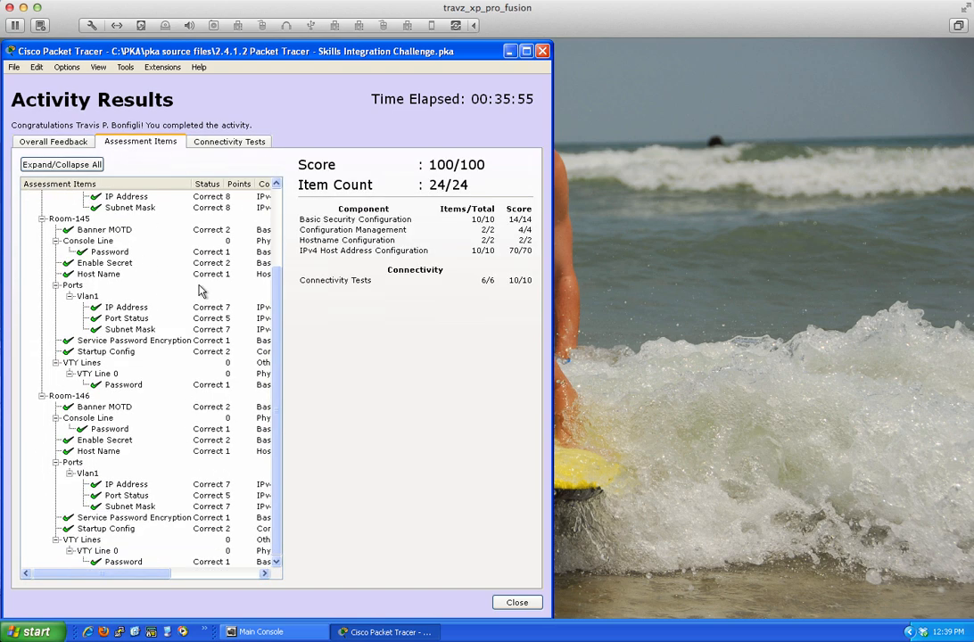
scroll(200, 289, up, 3)
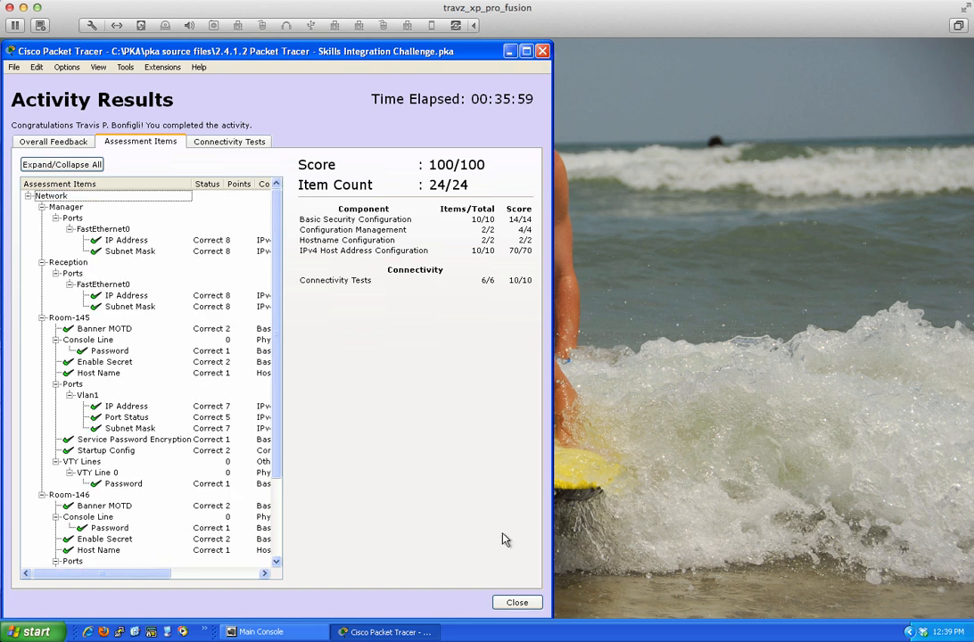
click(517, 602)
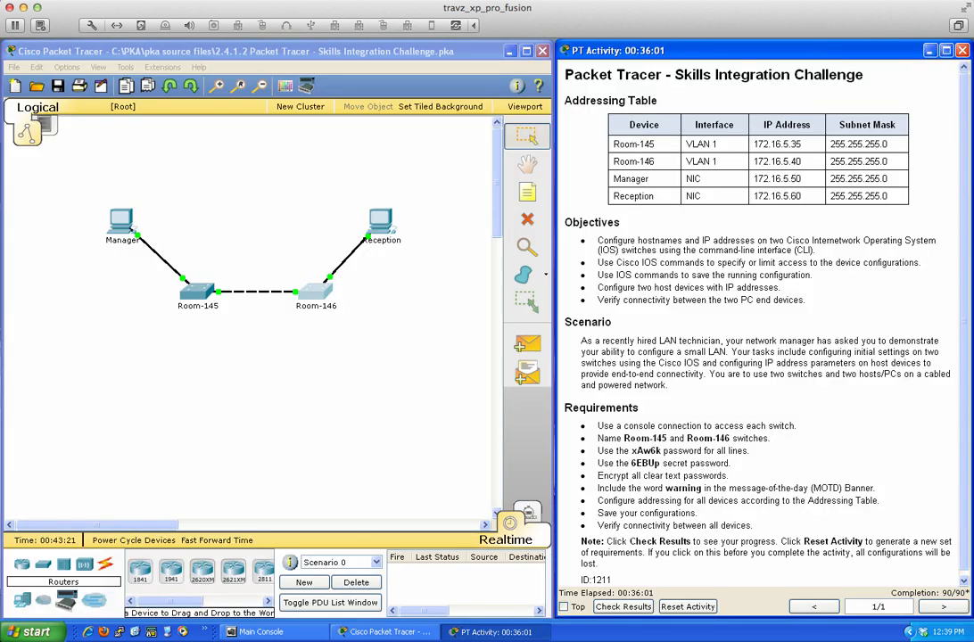